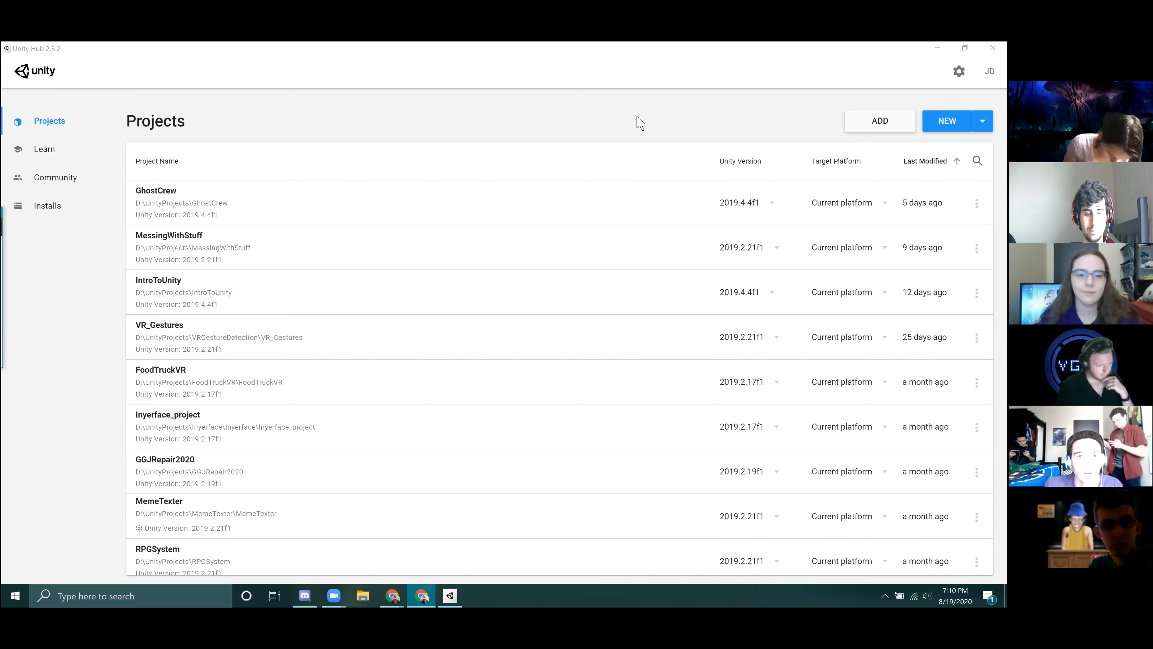
left_click(104, 145)
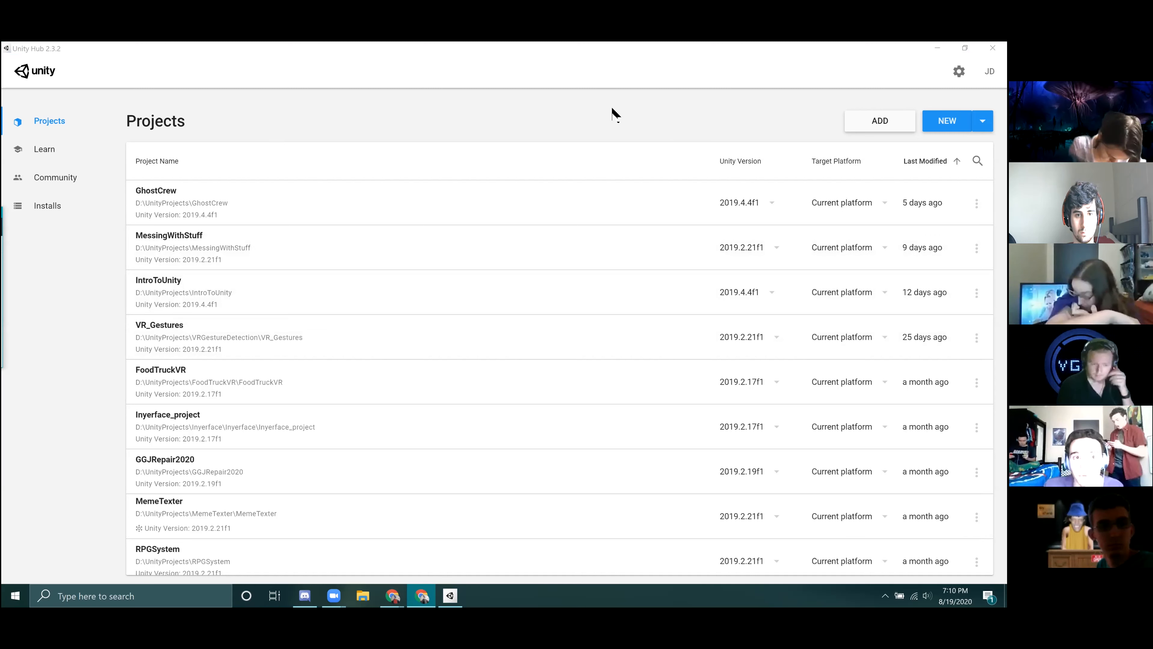
scroll(620, 395, "down", 2)
scroll(620, 395, "up", 2)
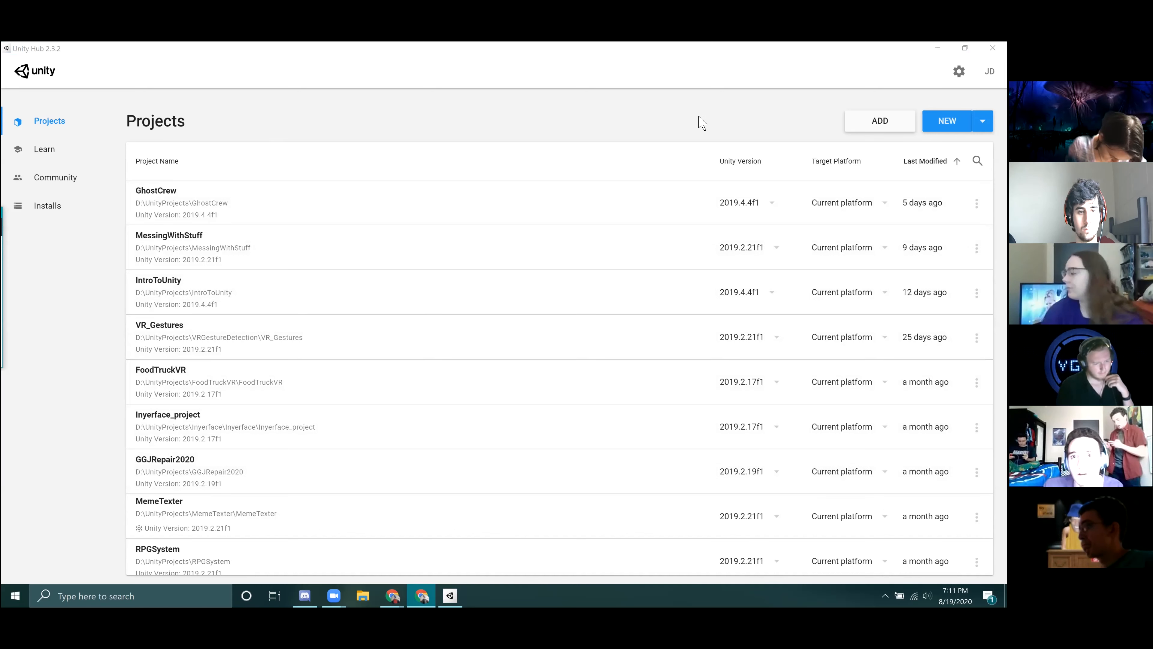
Start a new project using Unity version 2019.4.4f1.
left_click(733, 128)
left_click(983, 121)
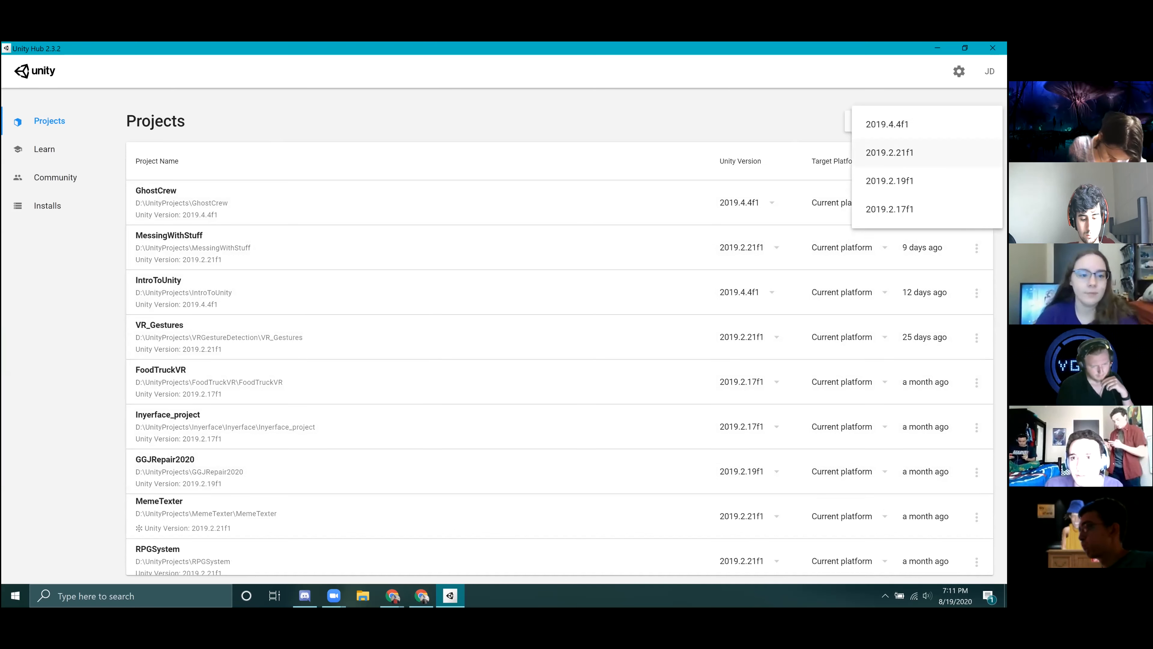
left_click(927, 124)
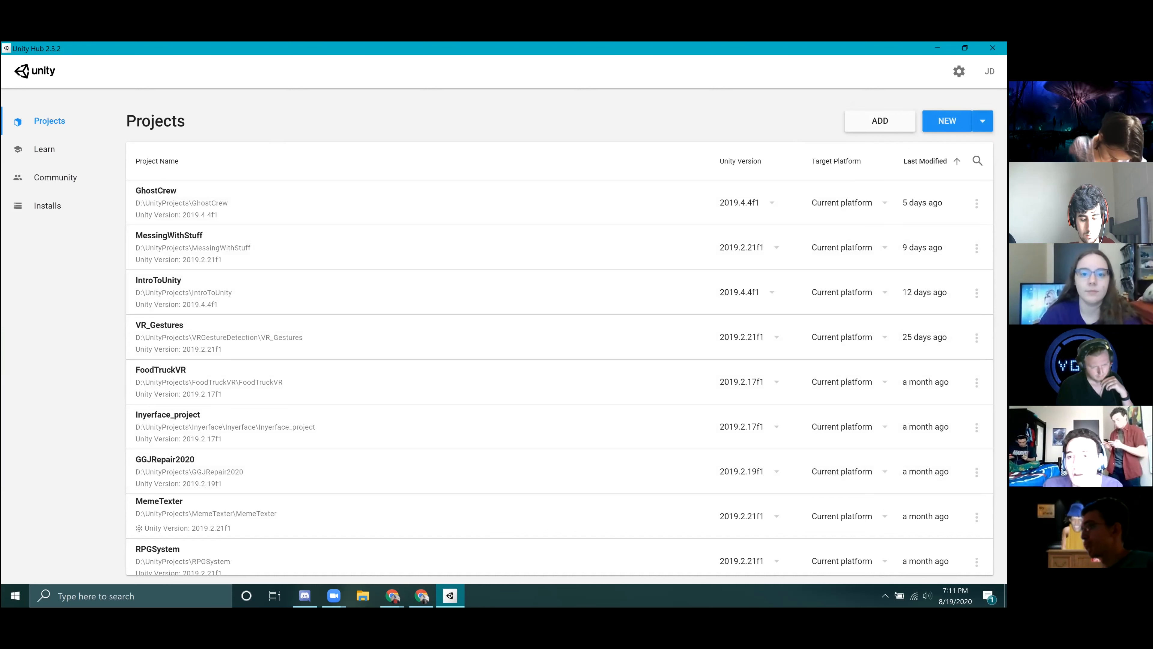
left_click(983, 121)
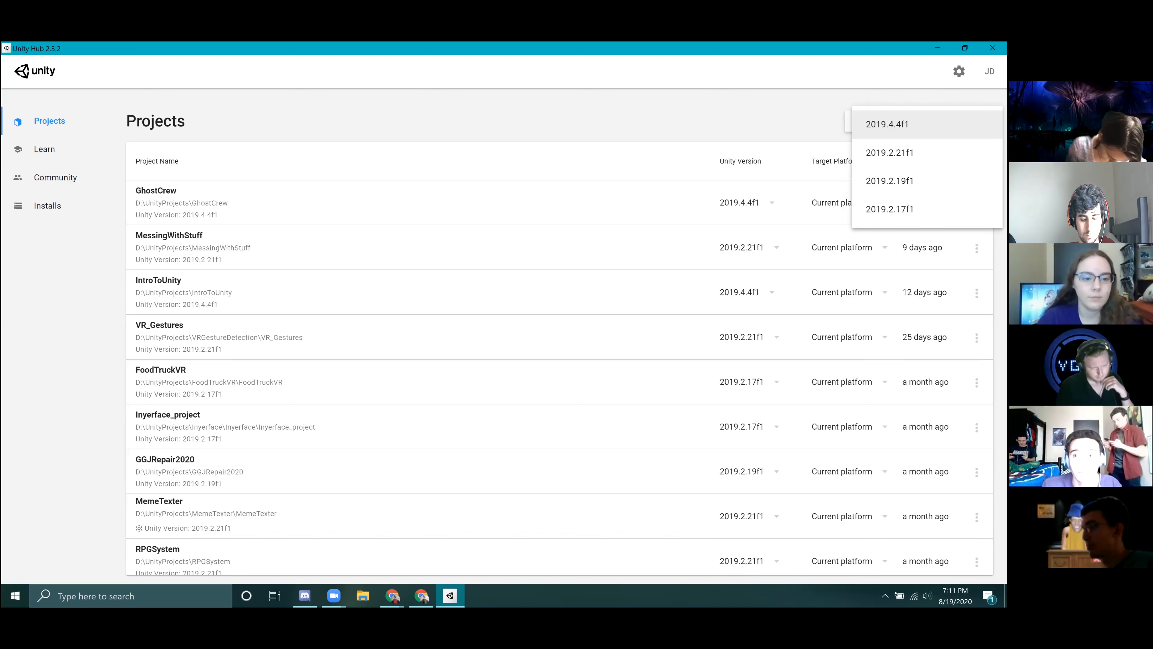
left_click(908, 124)
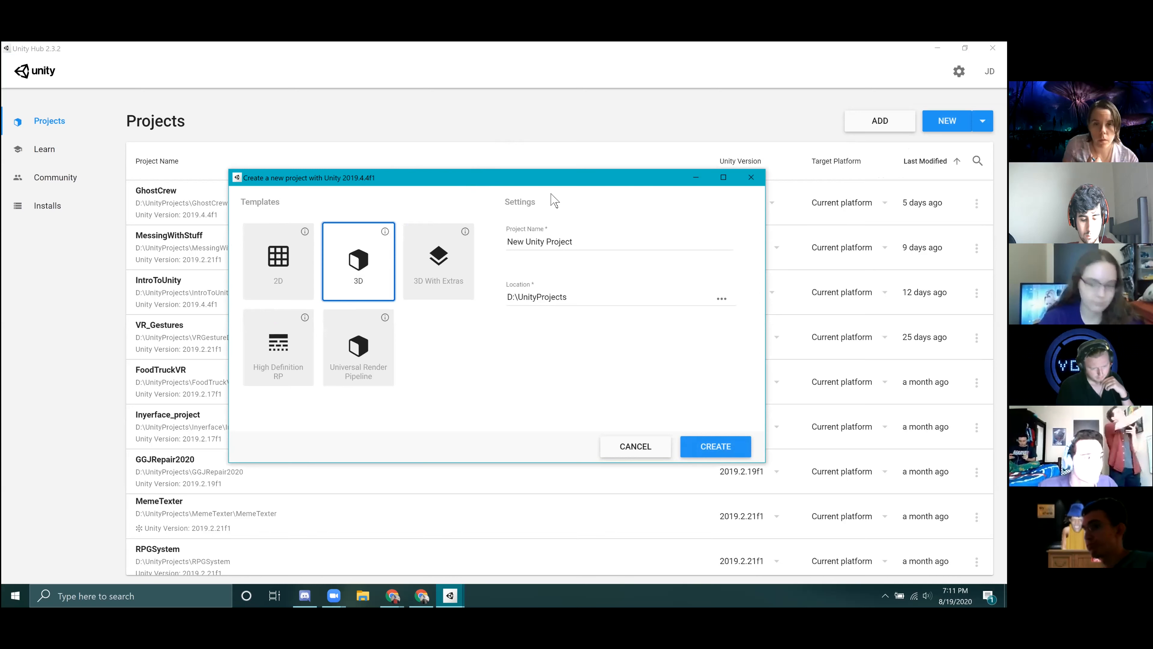
Choose the 3D template and name the new project IntroToUnityWorkshop.
left_click(596, 247)
key("ctrl+a")
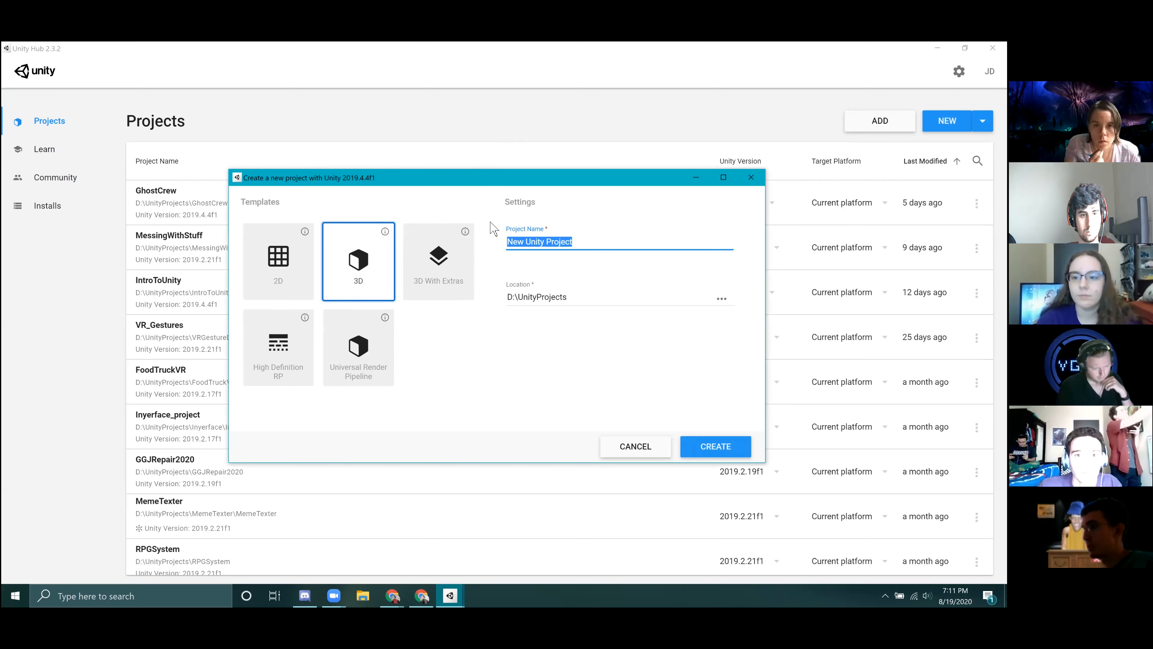
left_click(284, 260)
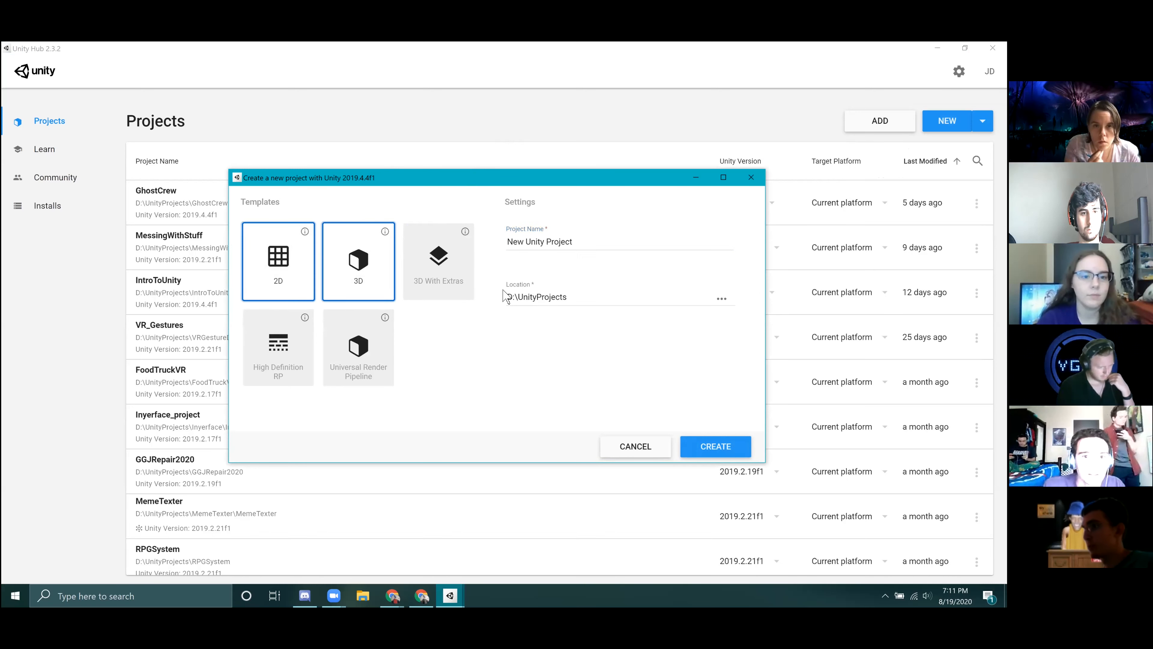
left_click(388, 275)
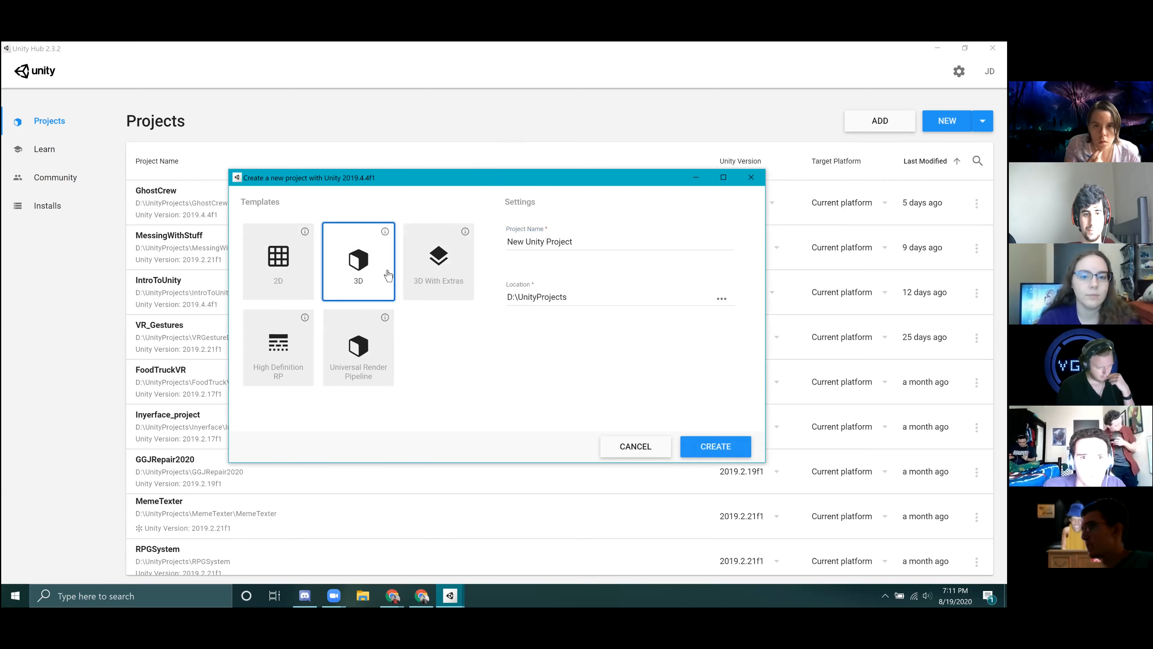
triple_click(576, 245)
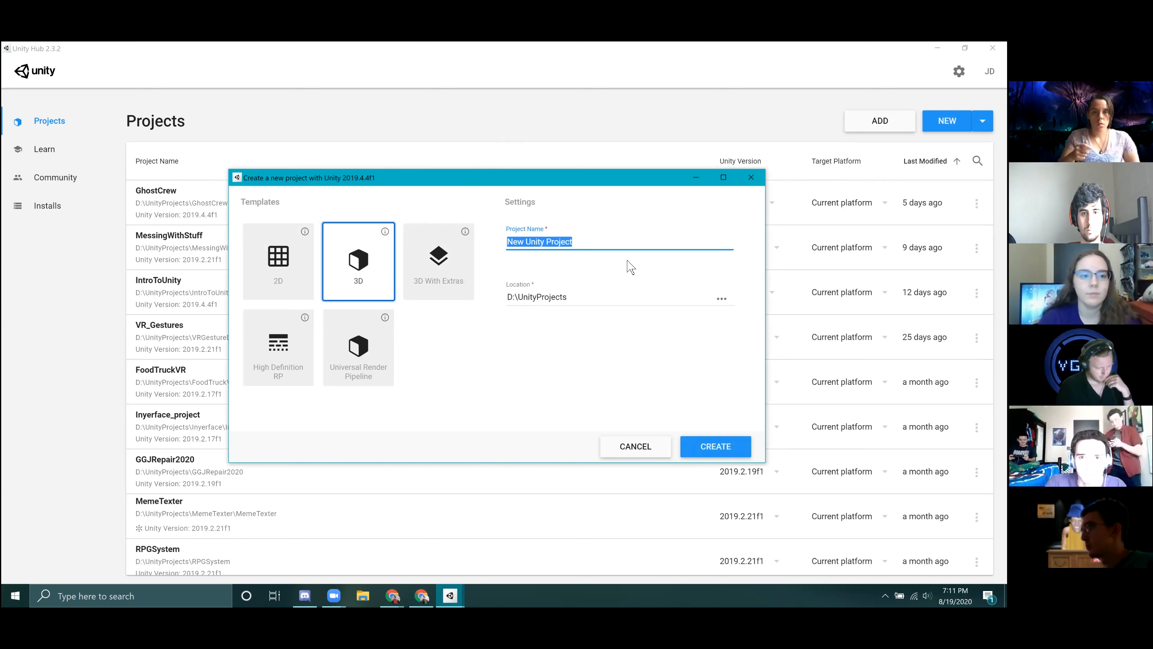
type("IntroToUnityWKsh")
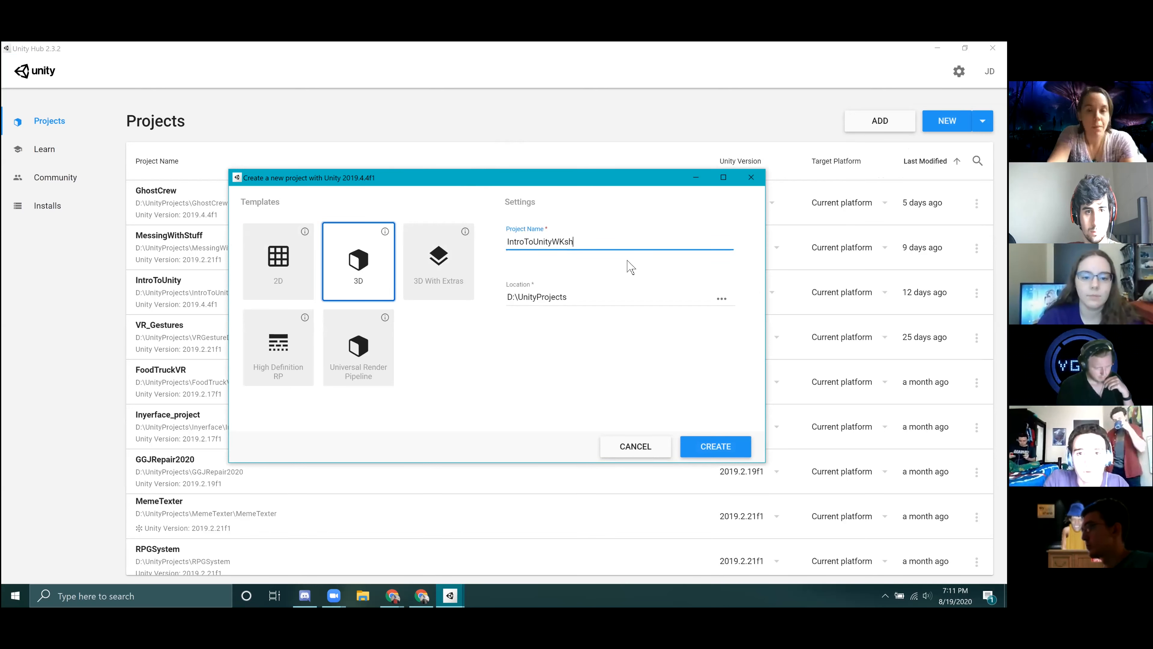
key("BackSpace")
type("orkshop")
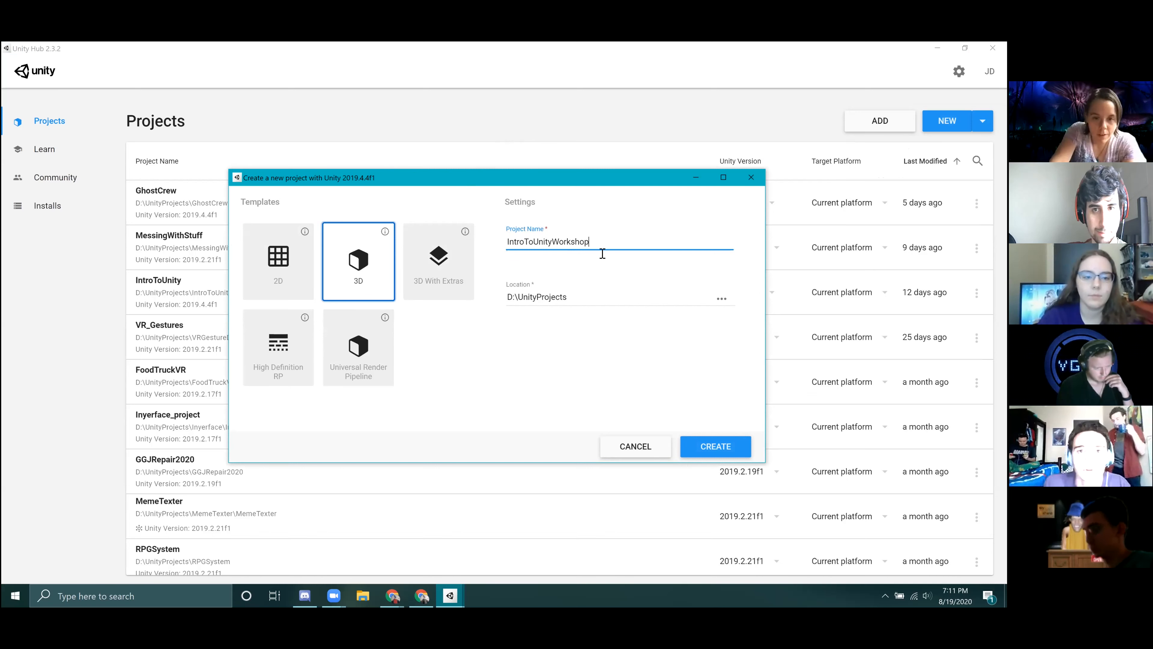
Create the project with D:\UnityProjects as its location and let it open in the Unity editor.
left_click(520, 167)
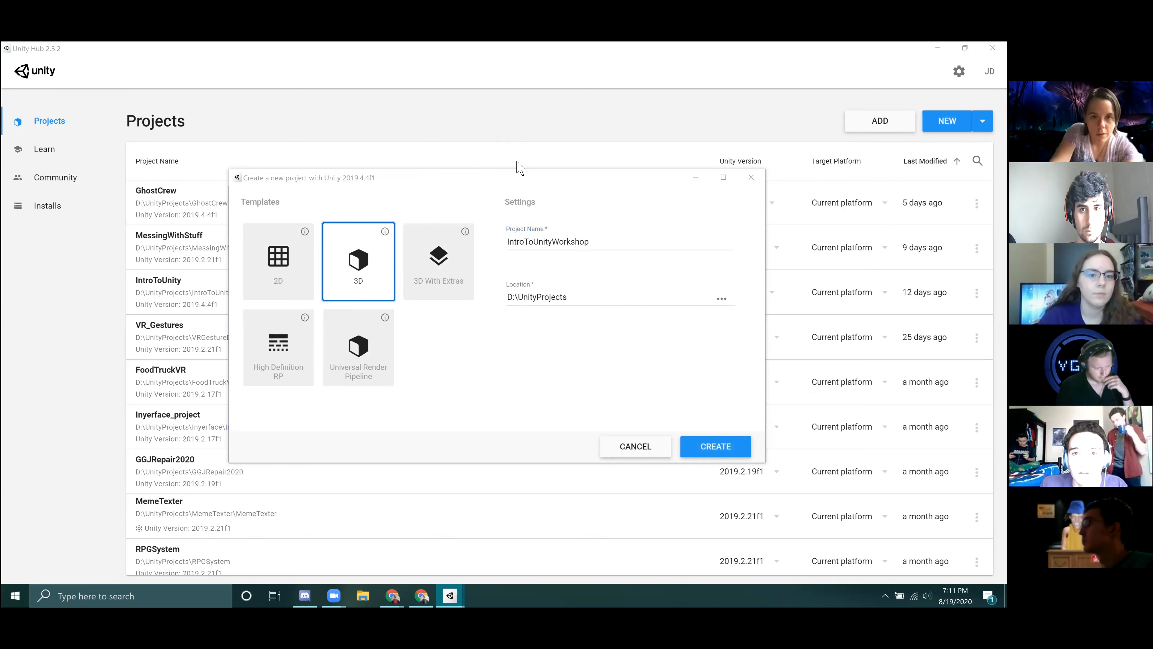
left_click(546, 298)
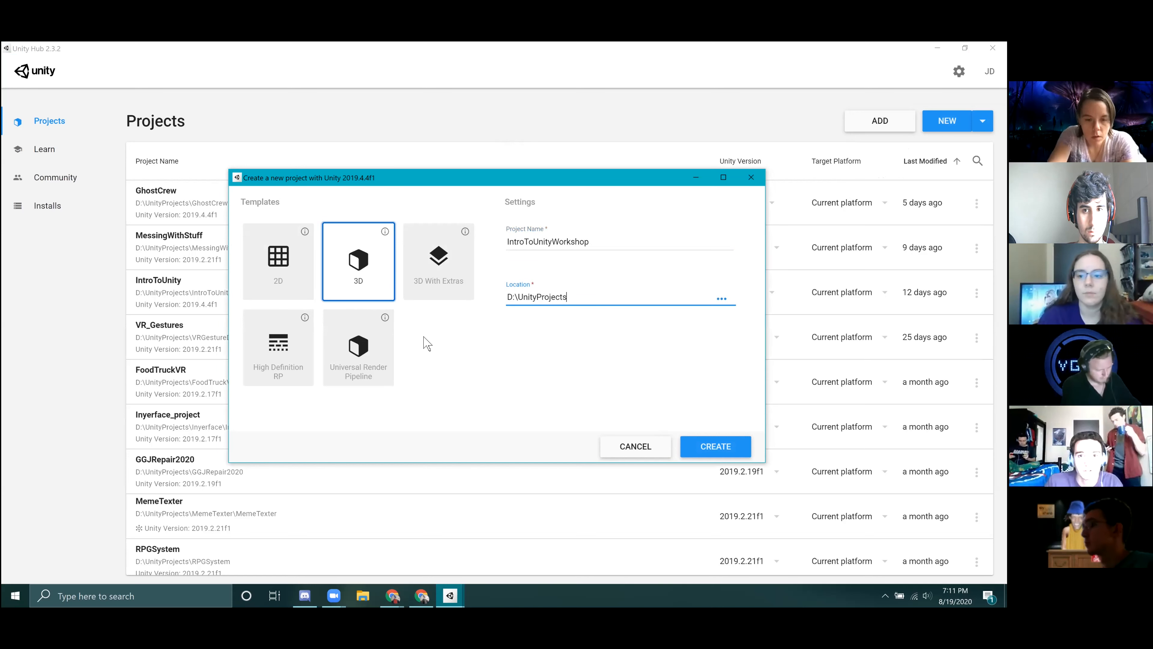
left_click_drag(574, 298, 507, 298)
left_click(556, 378)
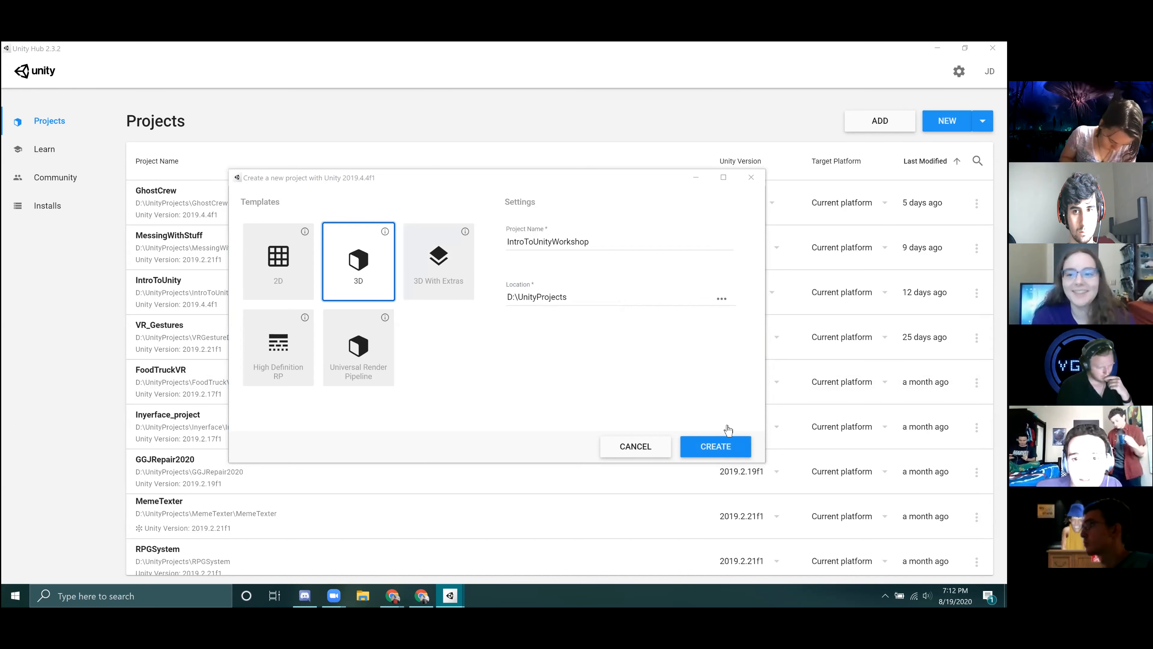
left_click(716, 448)
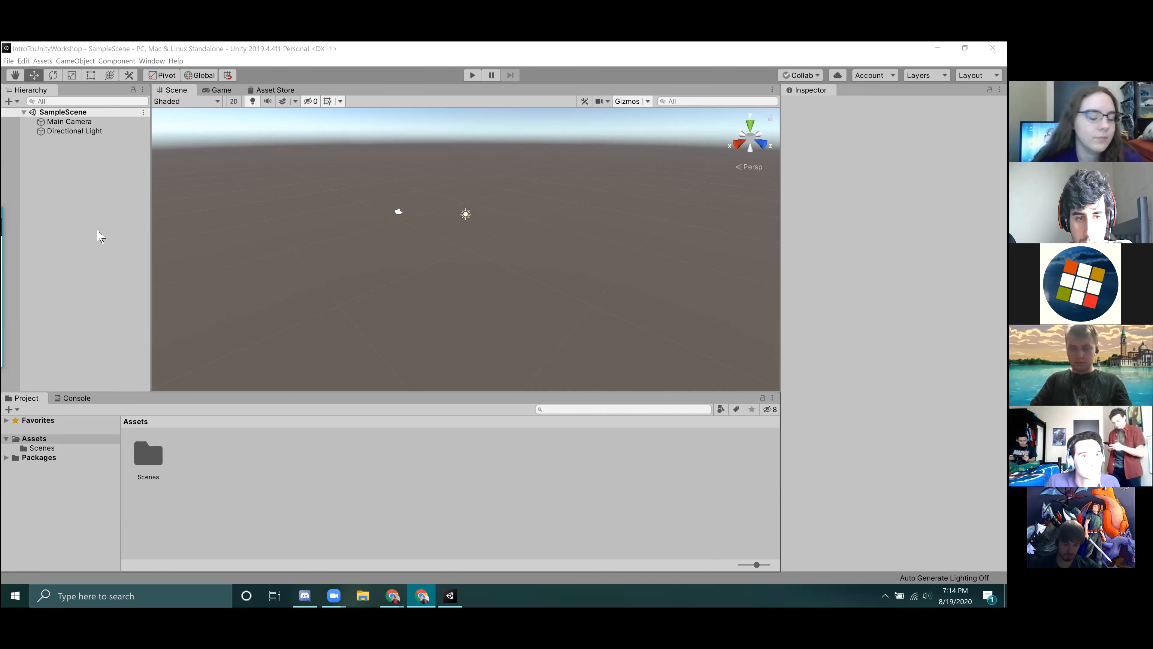
Examine the Game view, the Hierarchy, the empty Inspector and the Console, and return to the project's assets.
left_click(30, 50)
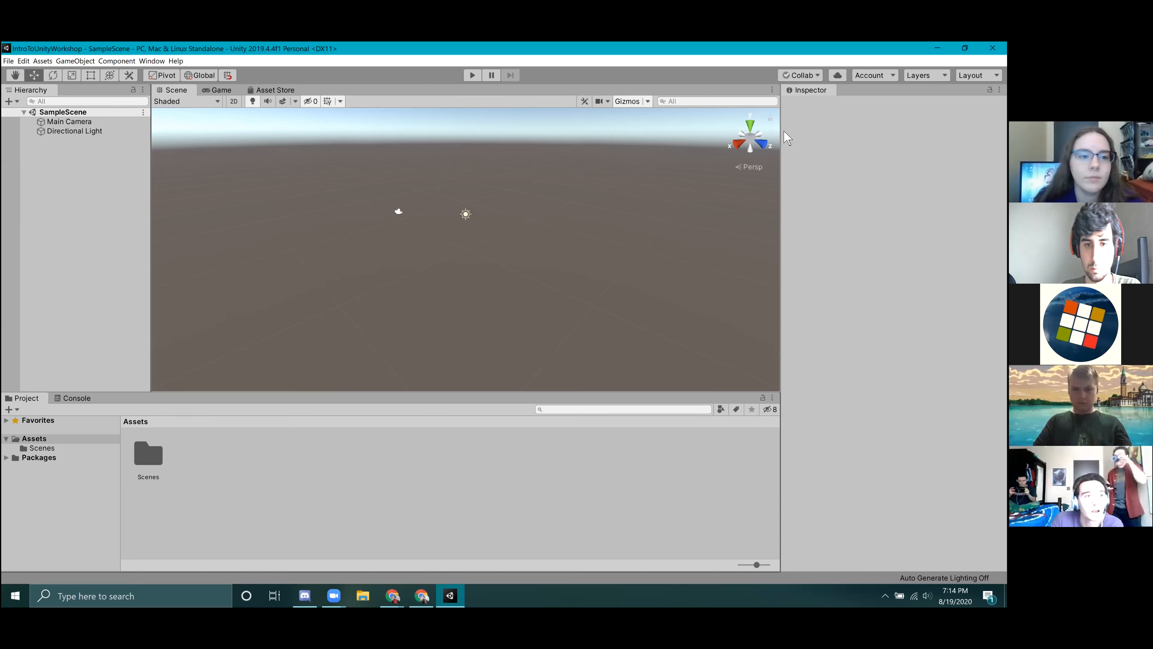
left_click(221, 90)
left_click(78, 219)
left_click(849, 168)
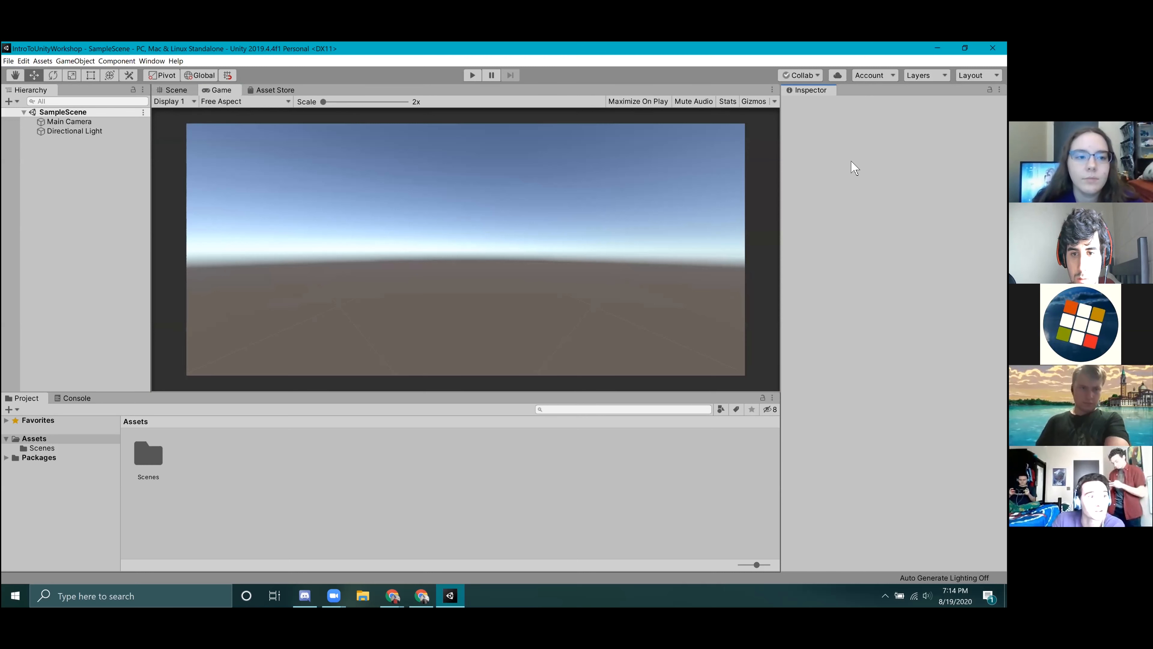
left_click(77, 398)
left_click(27, 398)
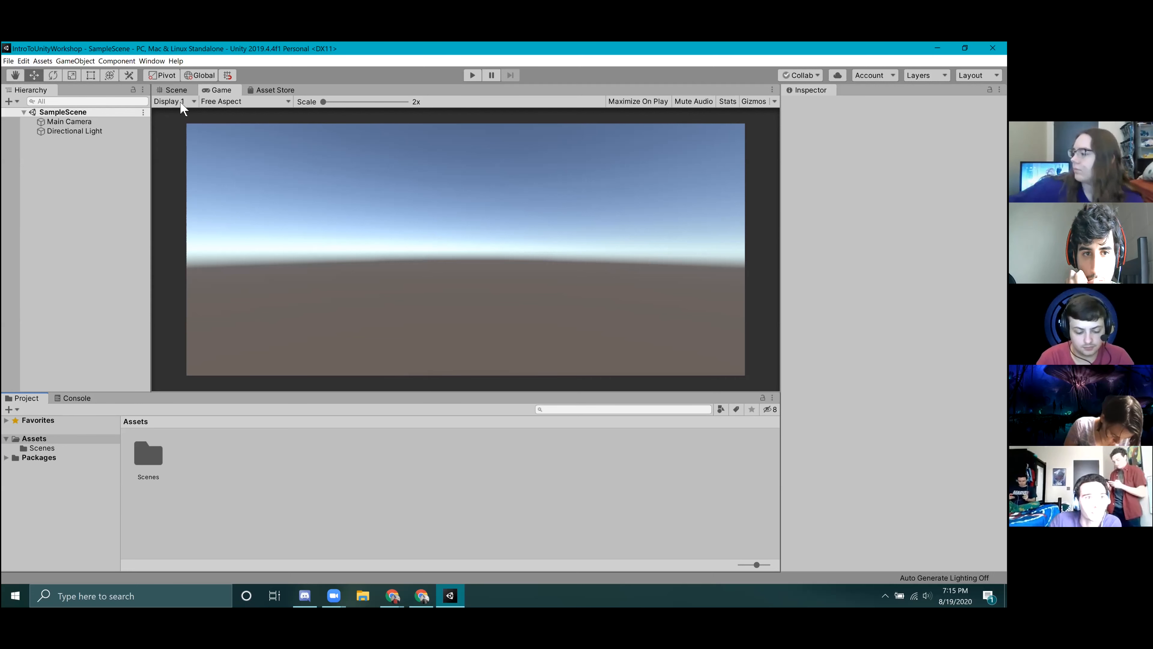
Review which general editor windows can be opened, and switch back to the Scene view to look around.
left_click(152, 62)
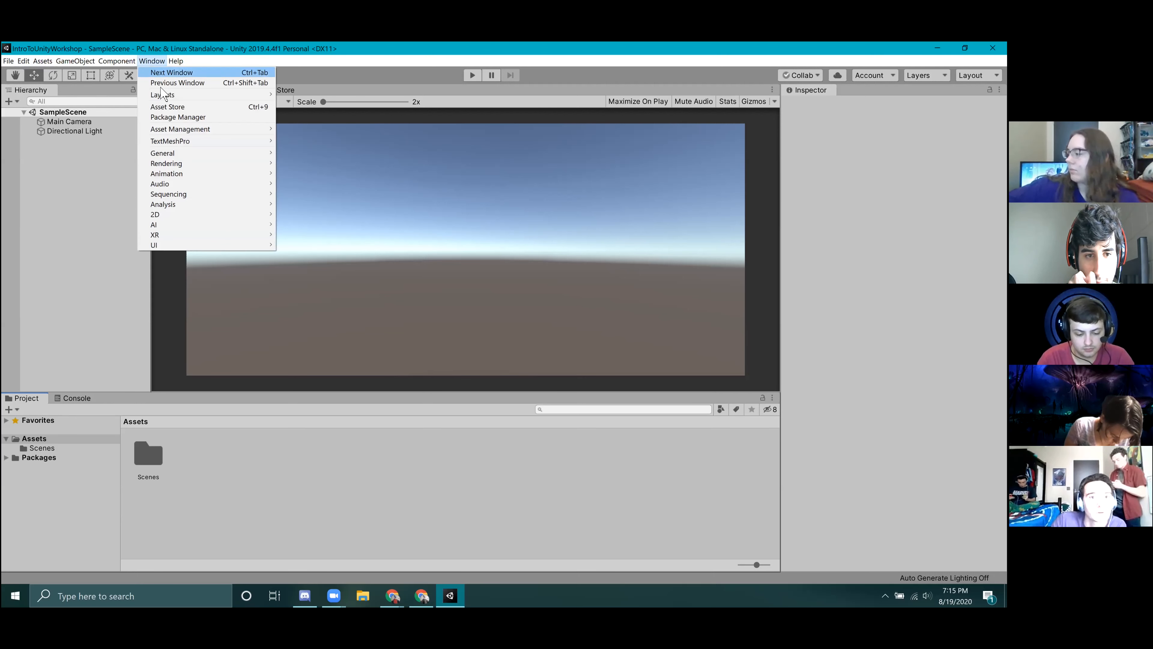
mouse_move(178, 154)
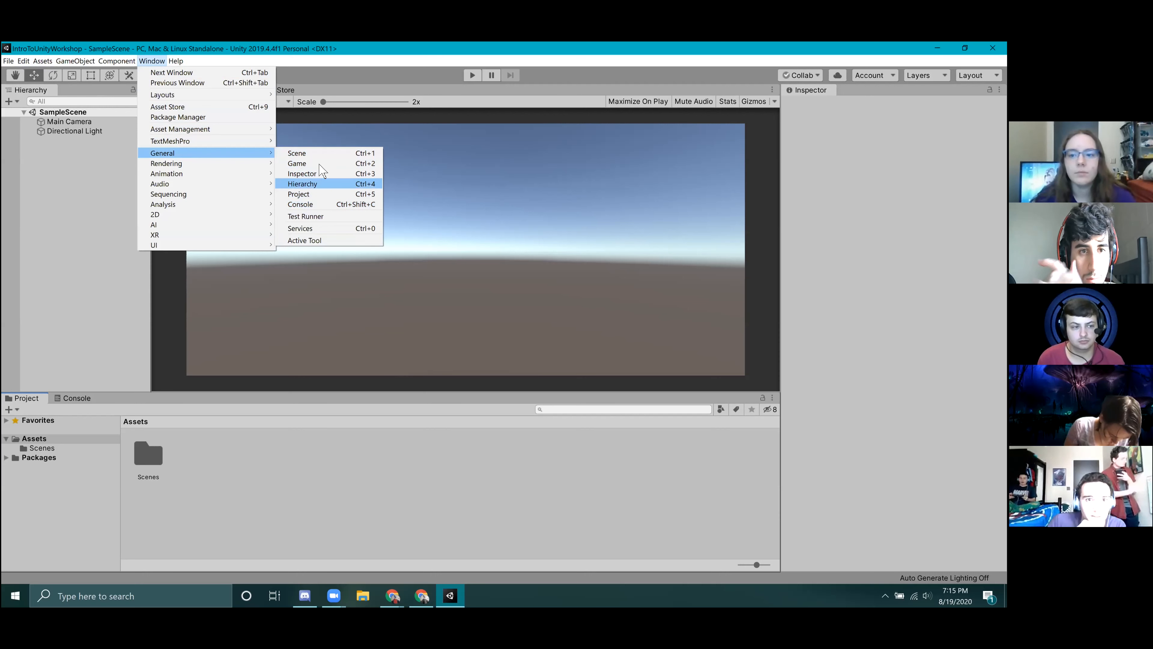
left_click(110, 190)
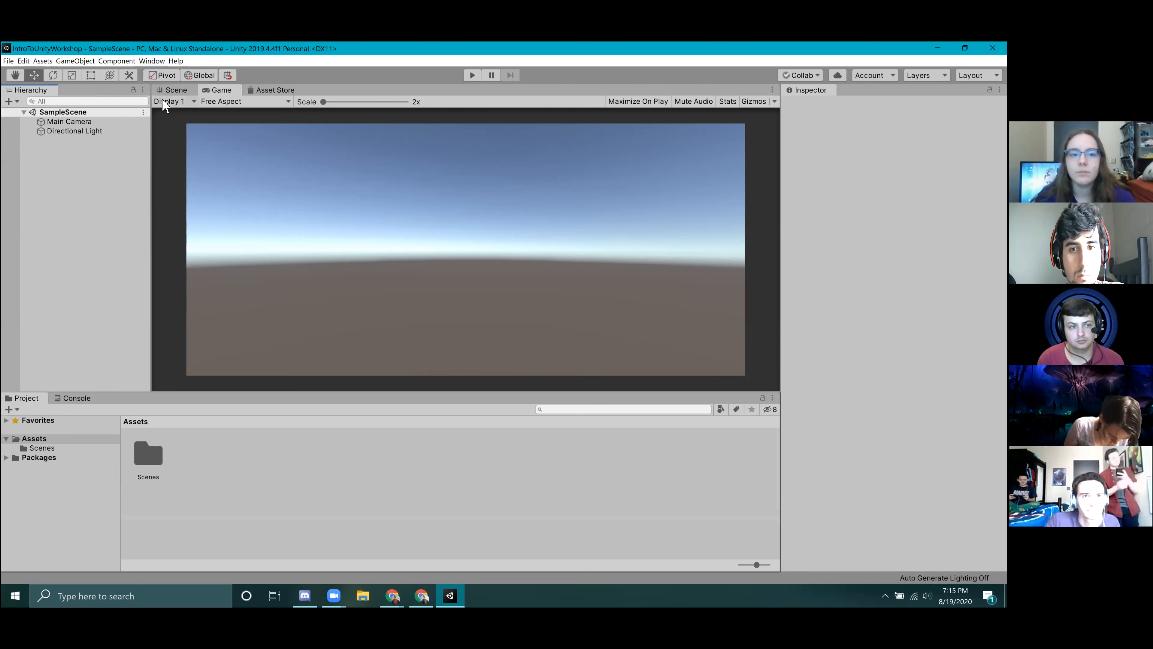
left_click(170, 91)
right_click_drag(471, 311, 476, 272)
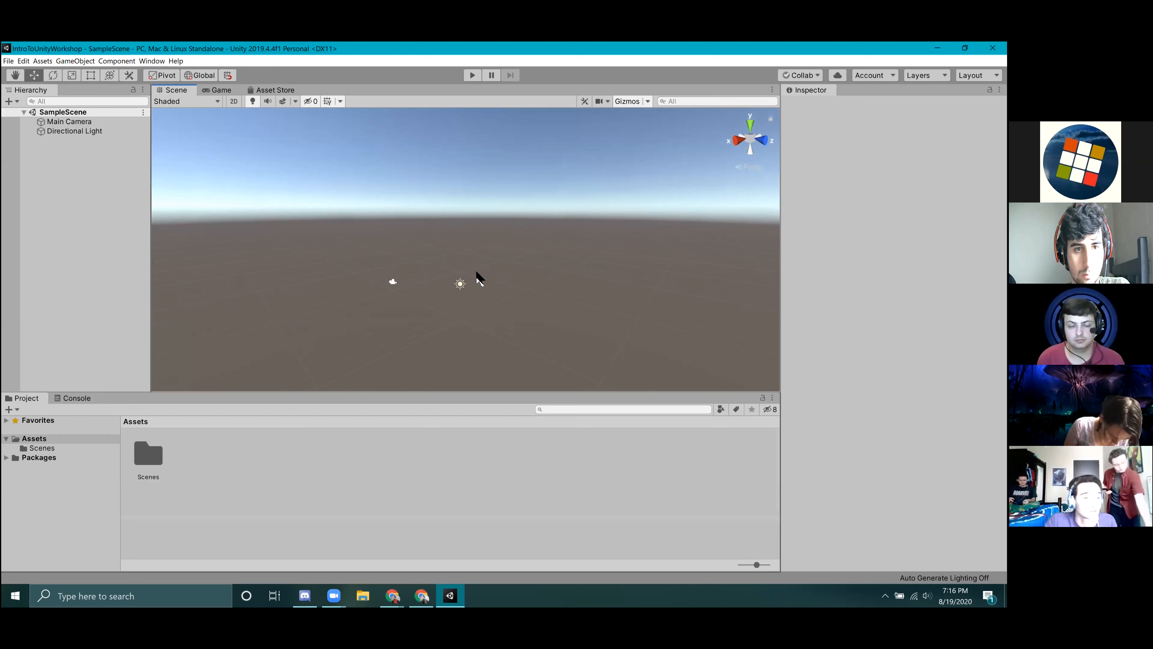
Reset the editor window arrangement to the Default layout.
left_click(159, 61)
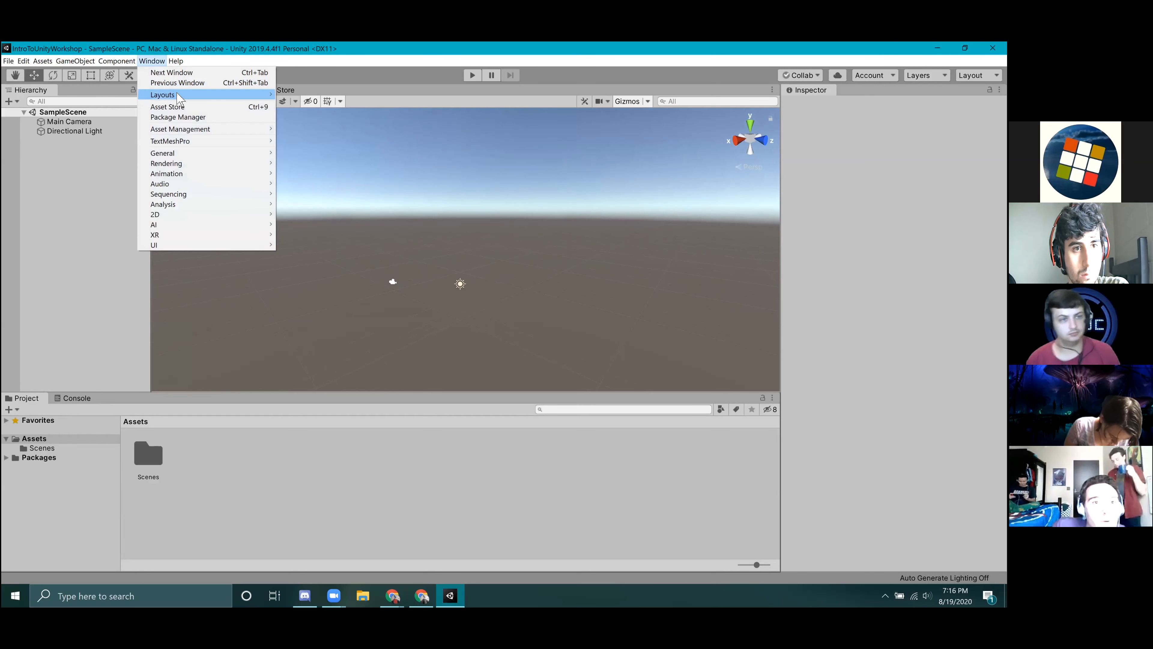
mouse_move(218, 95)
left_click(321, 129)
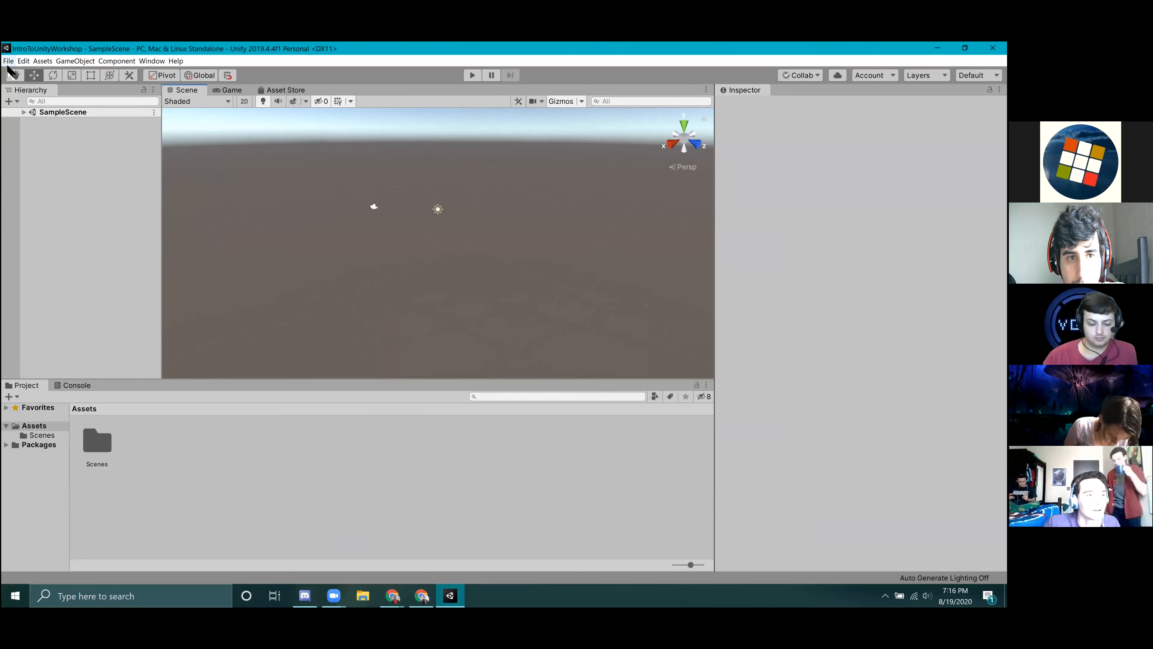
Set the Playmode tint colour to 32C8C8 in the editor preferences and close them.
left_click(8, 62)
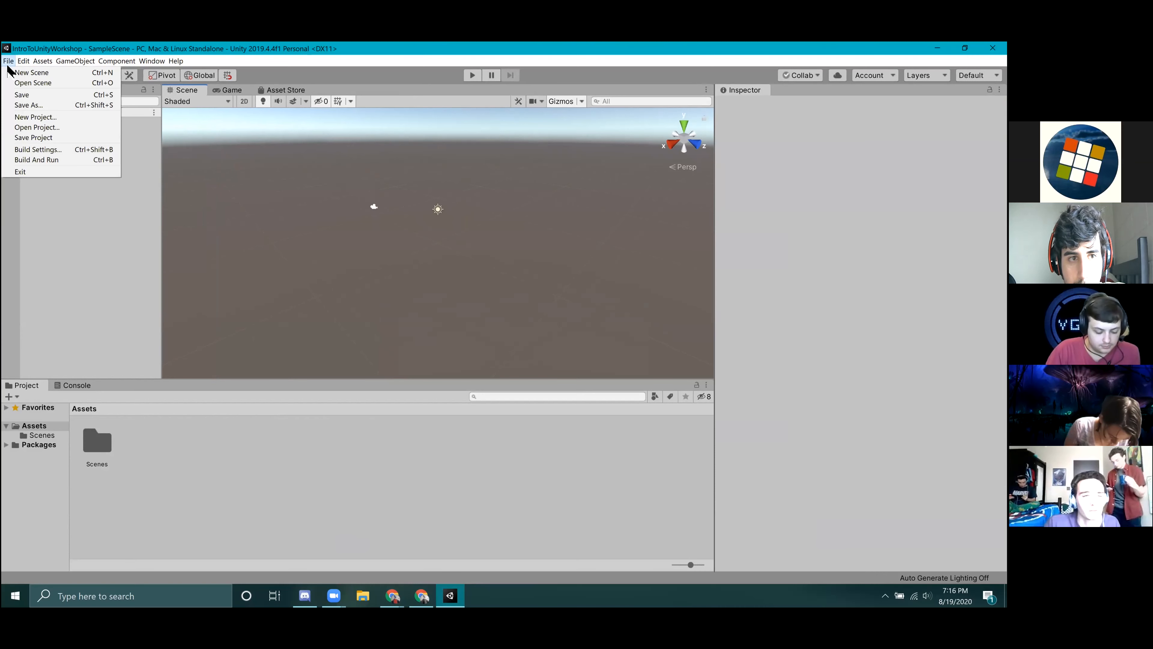
mouse_move(24, 62)
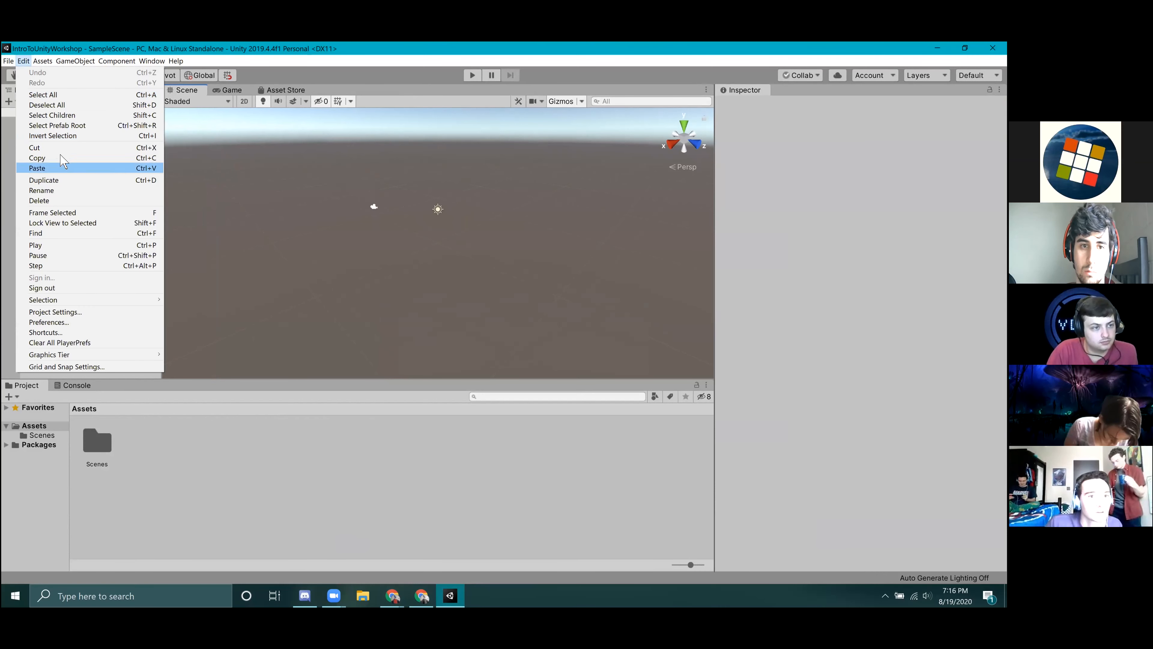
left_click(76, 326)
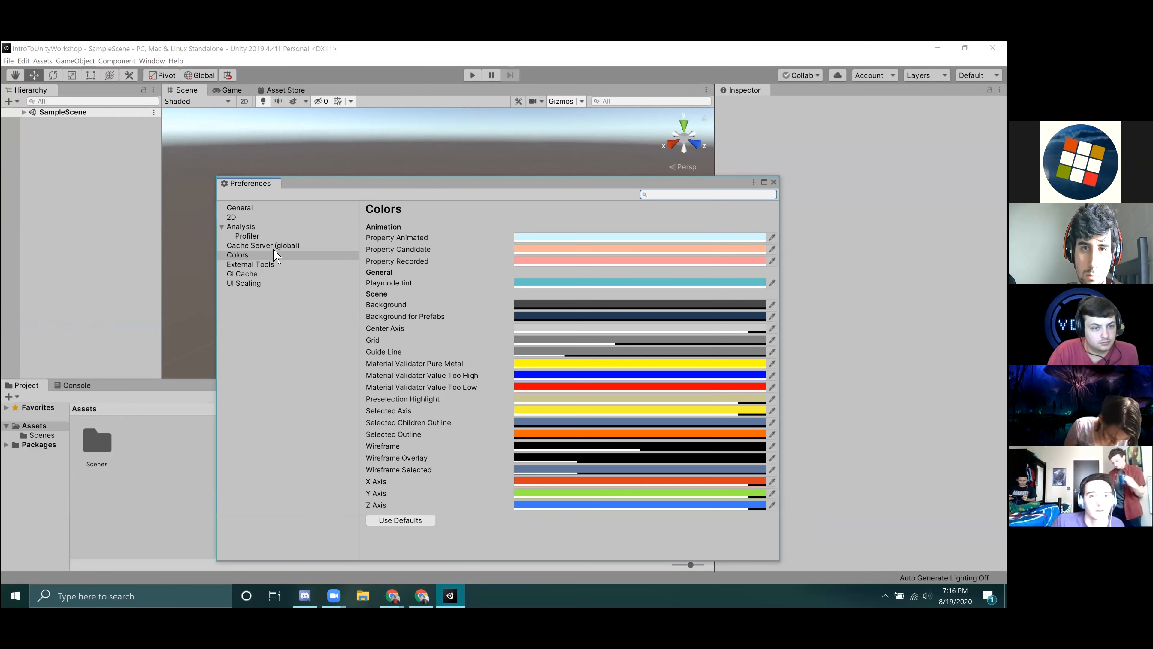
left_click(239, 255)
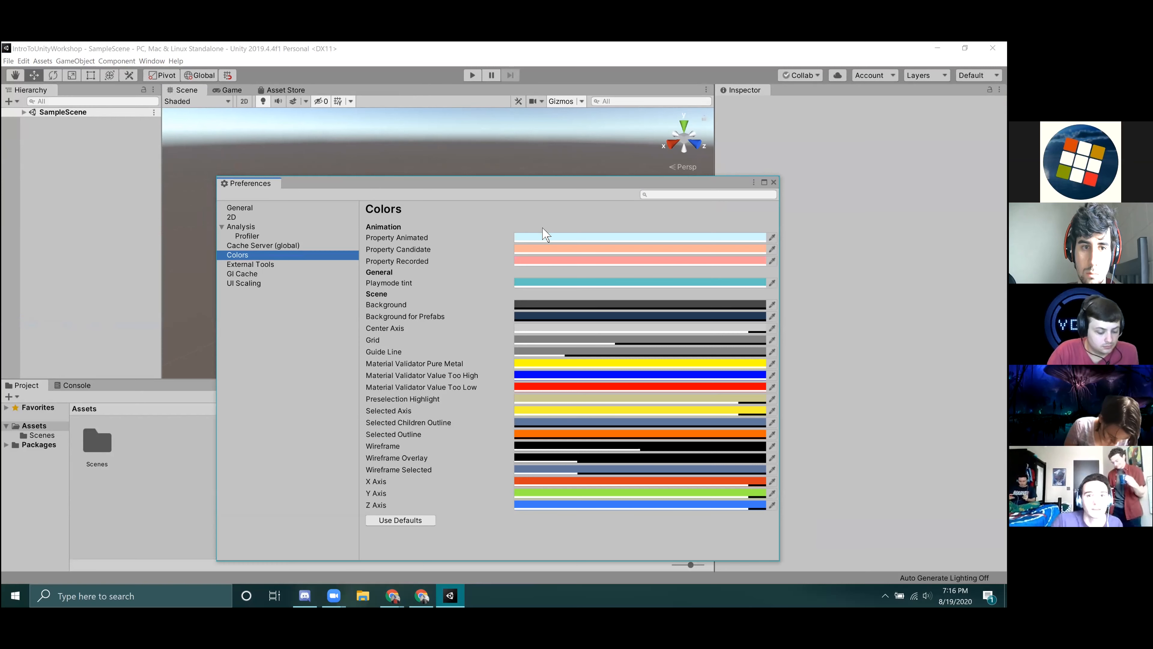
left_click(539, 283)
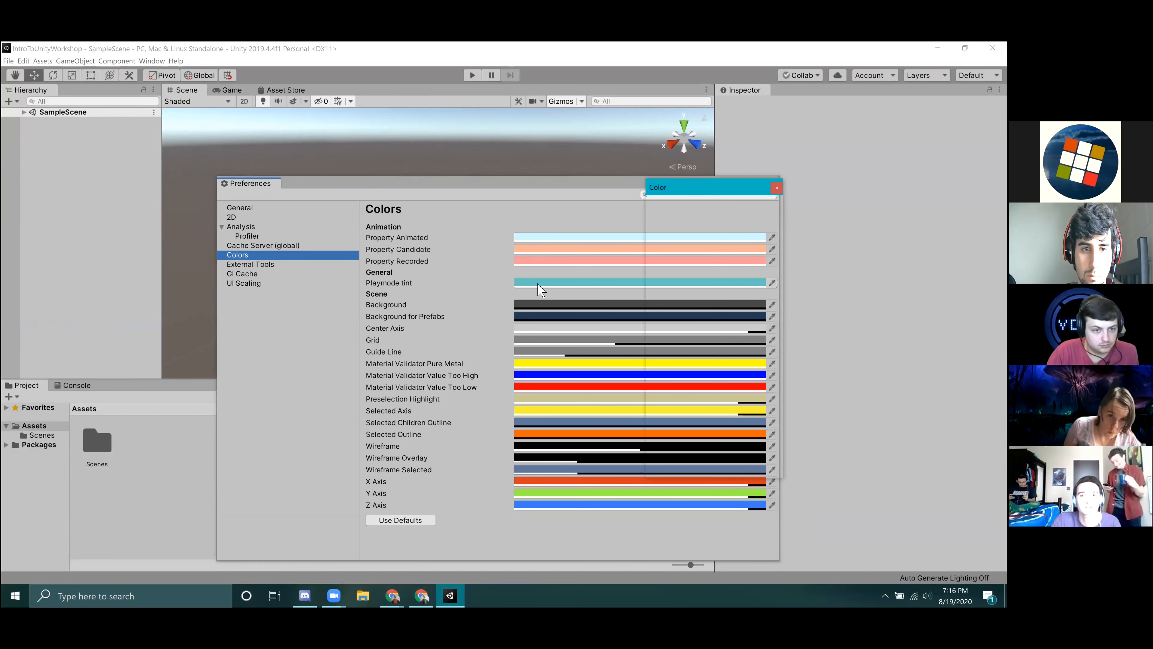
left_click_drag(739, 295, 729, 268)
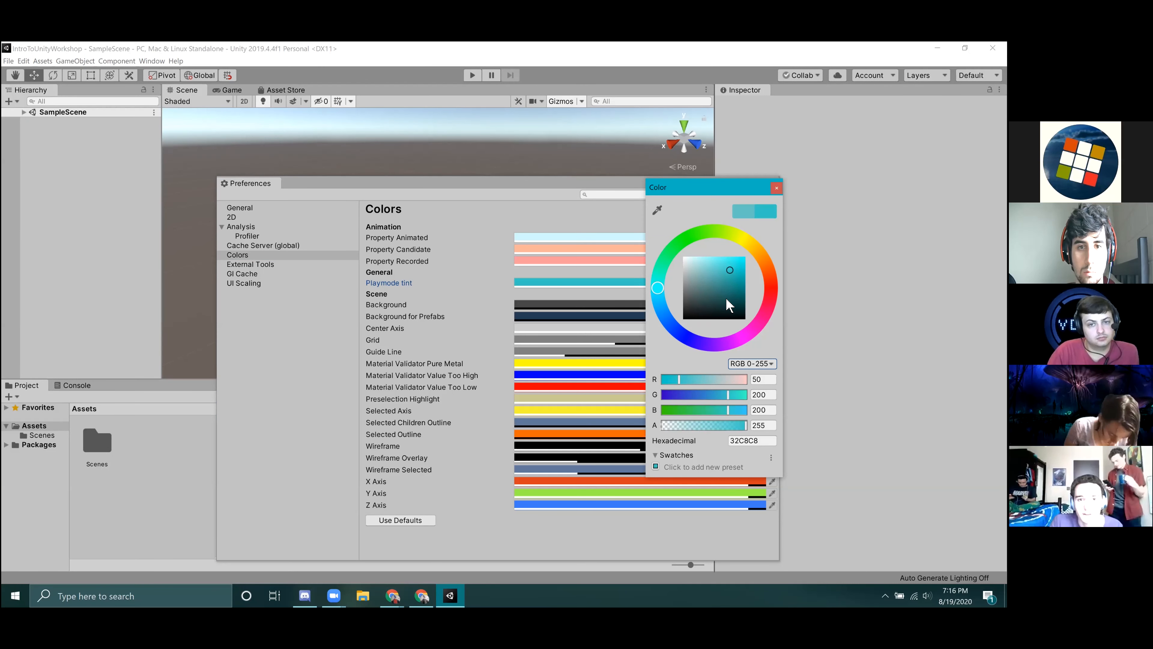
left_click(776, 188)
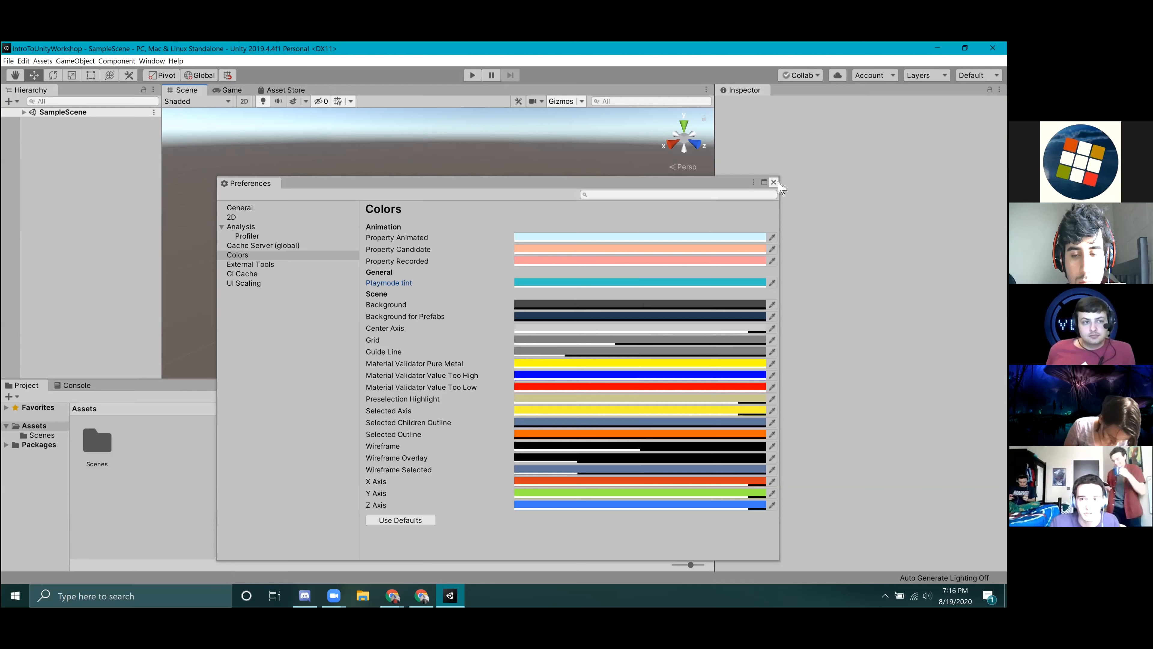
left_click(774, 182)
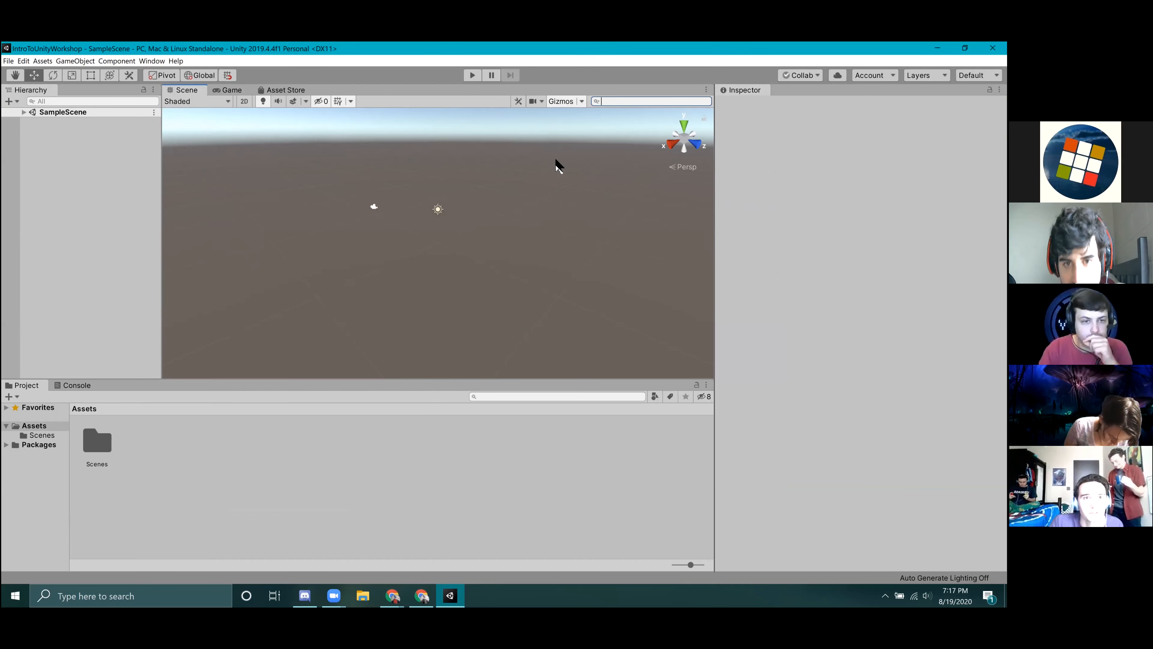
Fly and look around the Scene view to inspect the camera and the directional light.
right_click_drag(477, 241, 428, 219)
key("w")
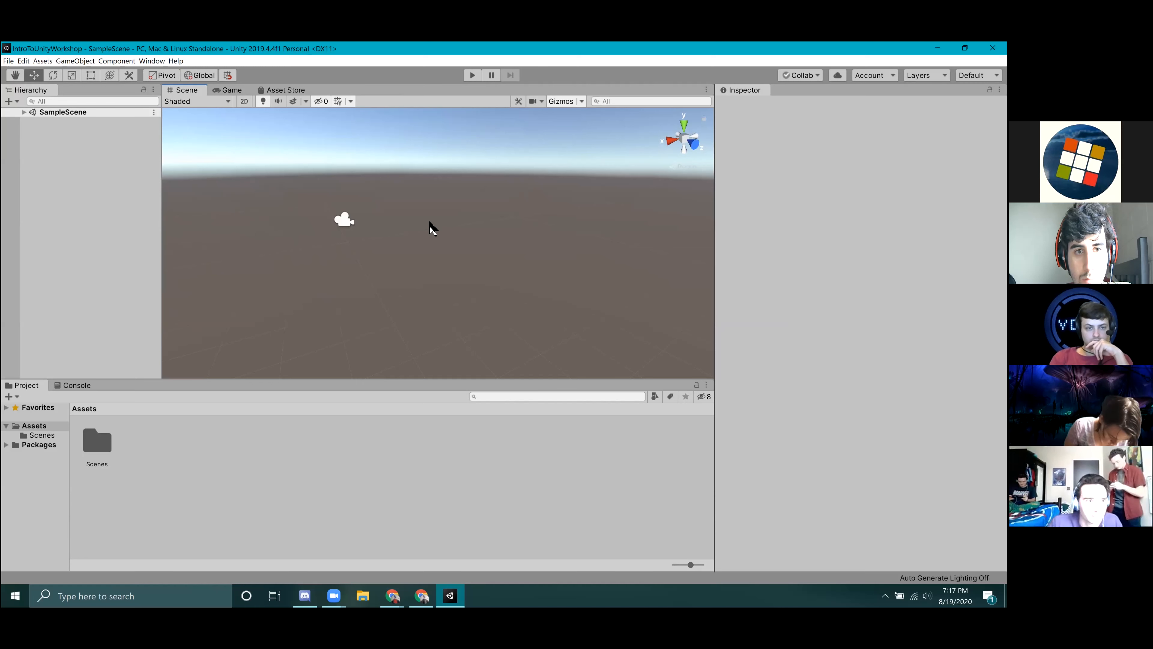
right_click_drag(360, 290, 493, 280)
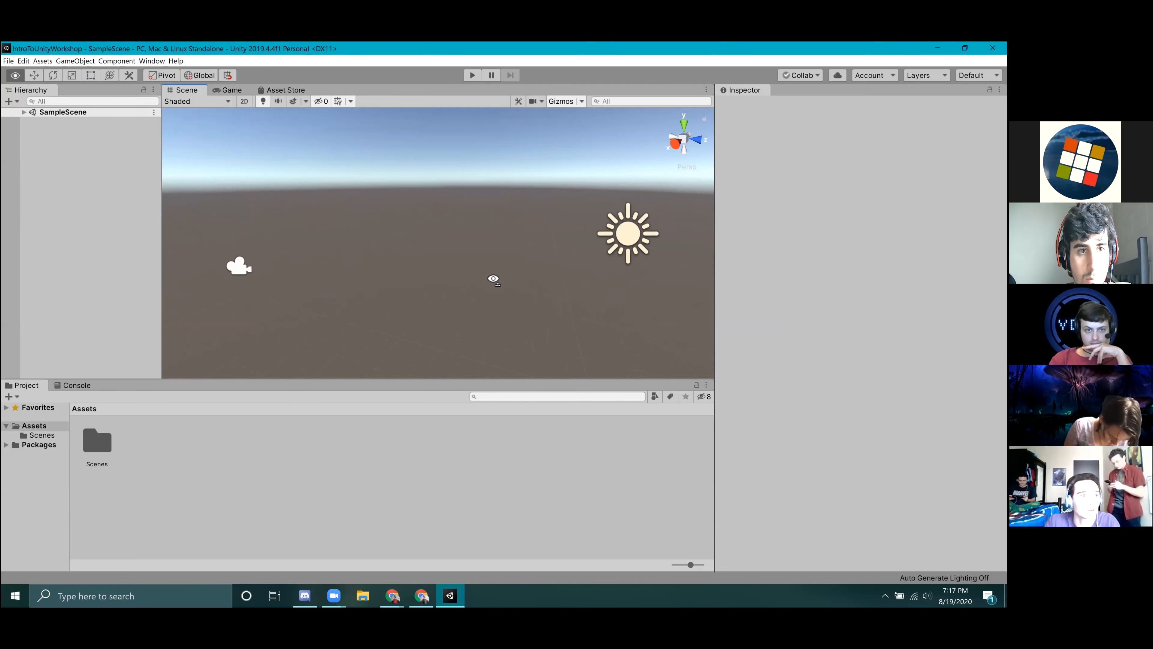
Practise turning, zooming and moving through the Scene view around the directional light.
right_click_drag(494, 279, 654, 204)
key("w")
key("a")
key("s")
scroll(506, 230, "up", 3)
scroll(506, 230, "down", 3)
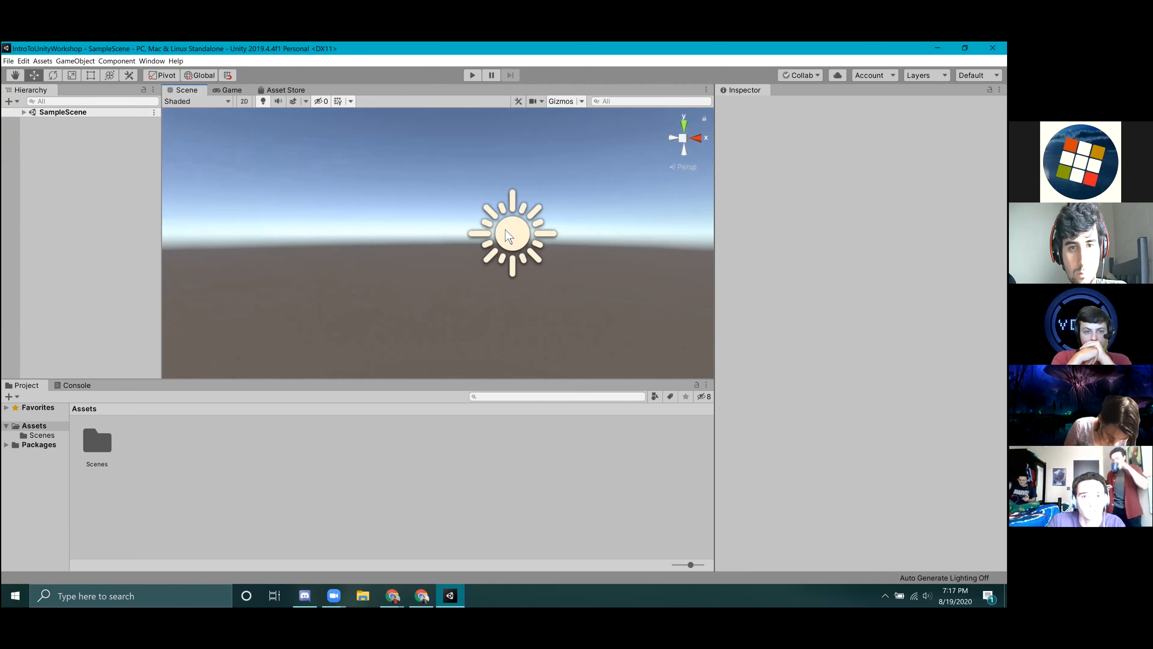
right_click_drag(518, 252, 525, 282)
key("e")
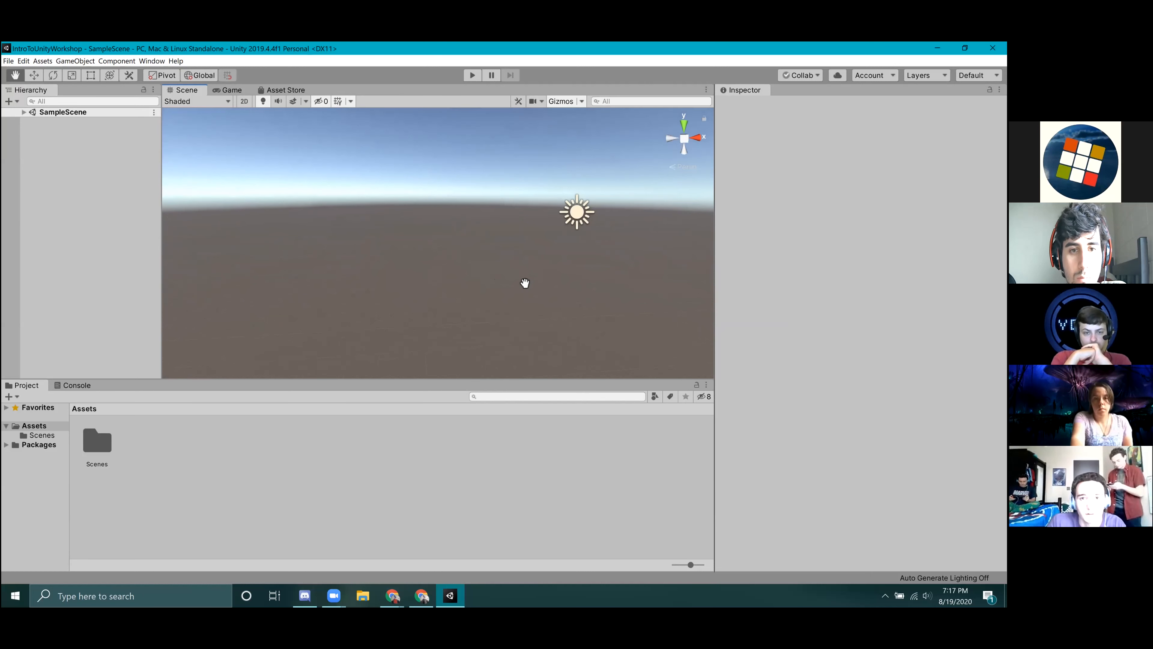
right_click_drag(458, 268, 287, 319)
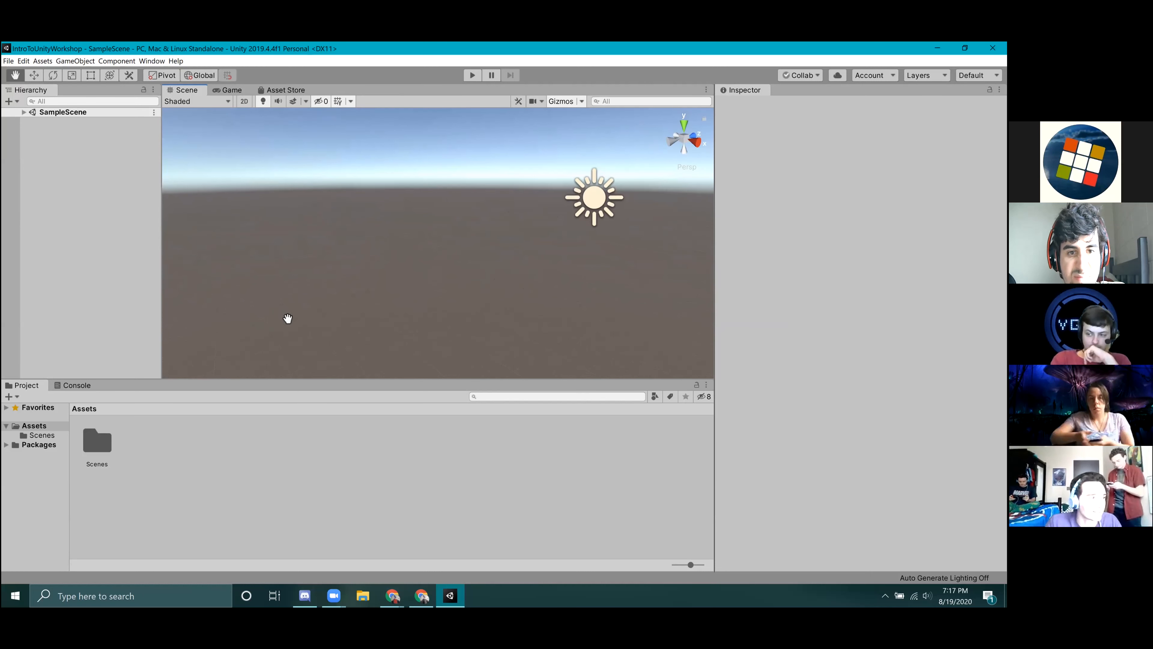
Show the Game view, start play mode to see the tinted editor, and stop it again.
left_click(230, 91)
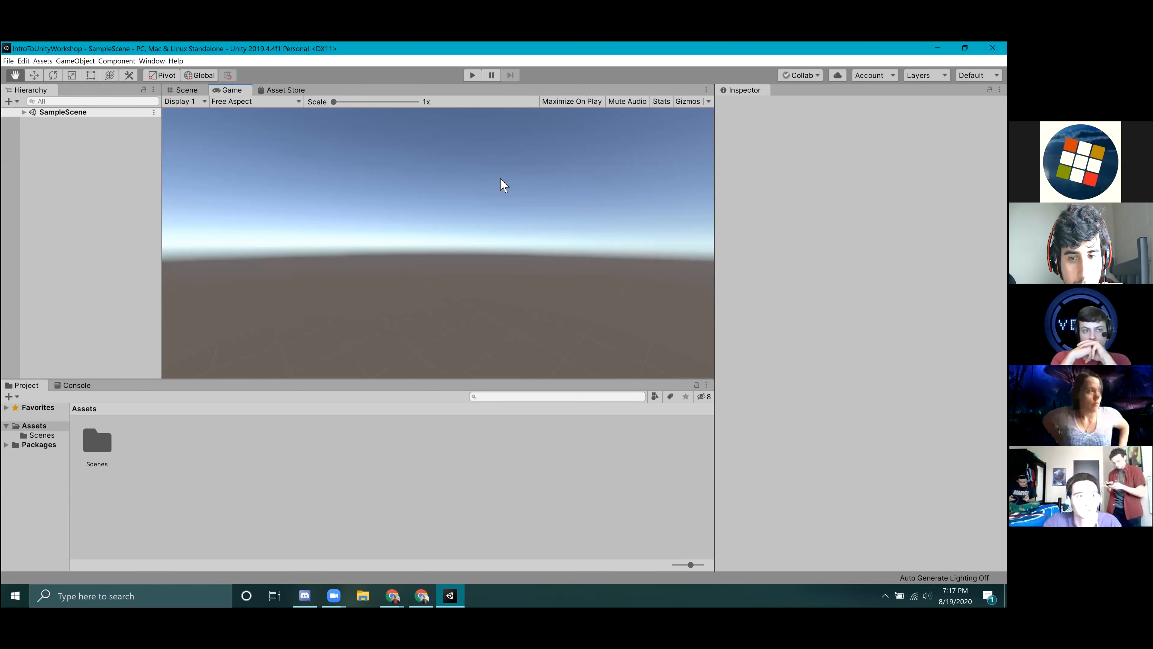
left_click(471, 75)
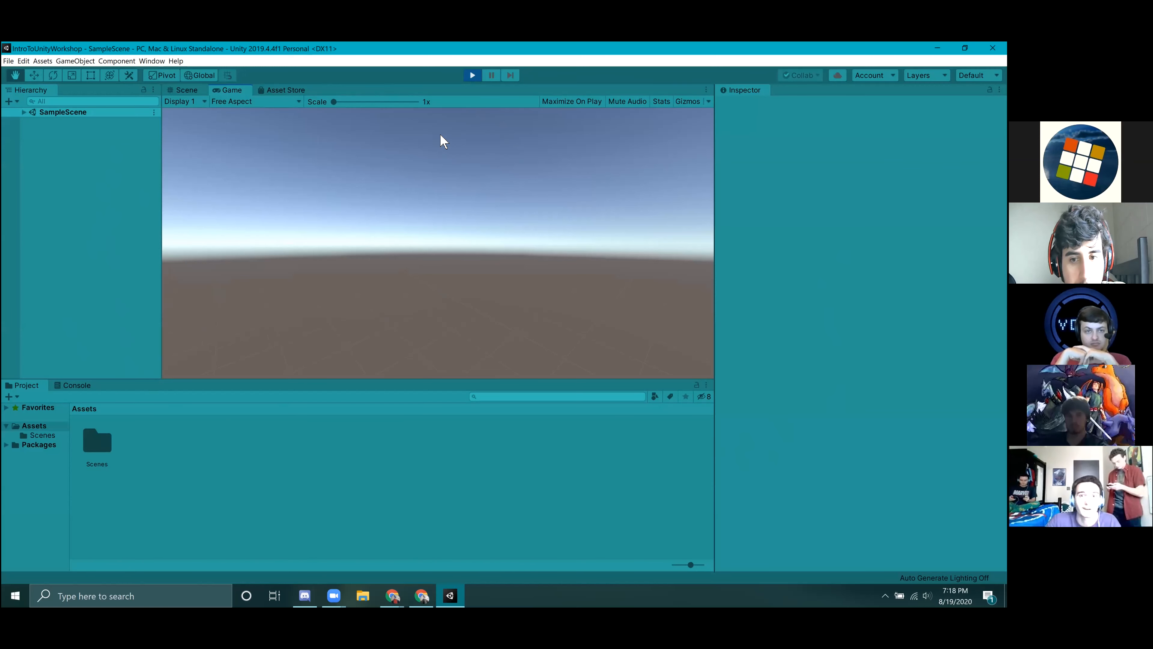
left_click(471, 75)
left_click(471, 77)
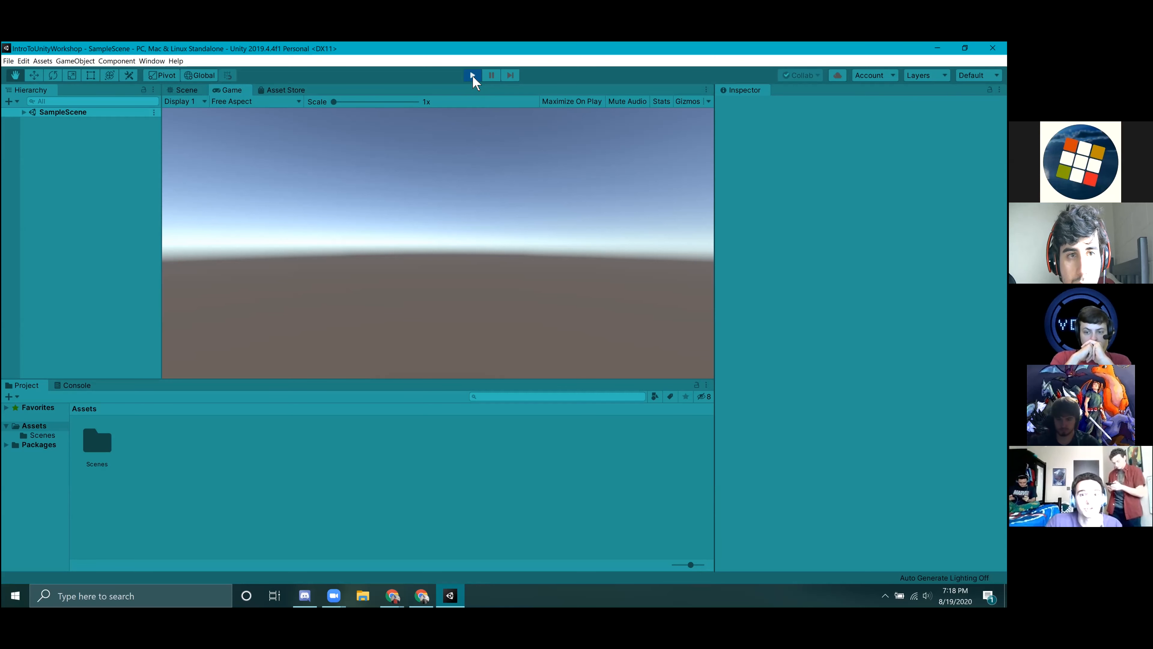
left_click(472, 75)
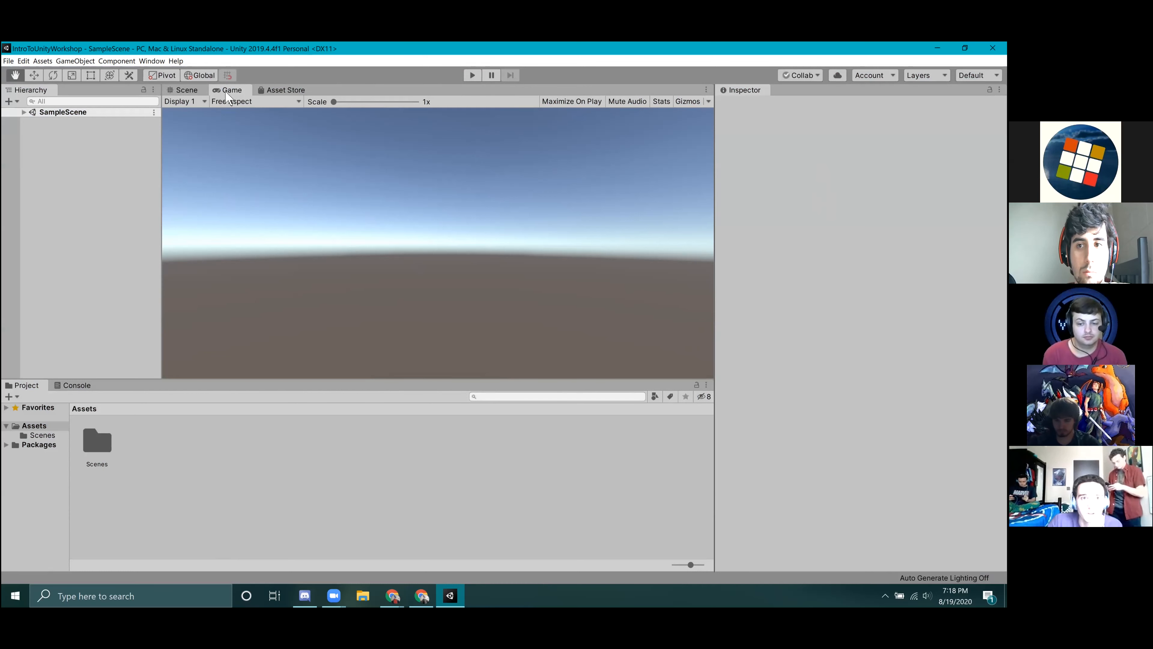
Dock the Game view beside the Scene view and test-run the scene while looking around the Scene view.
left_click_drag(226, 92, 604, 205)
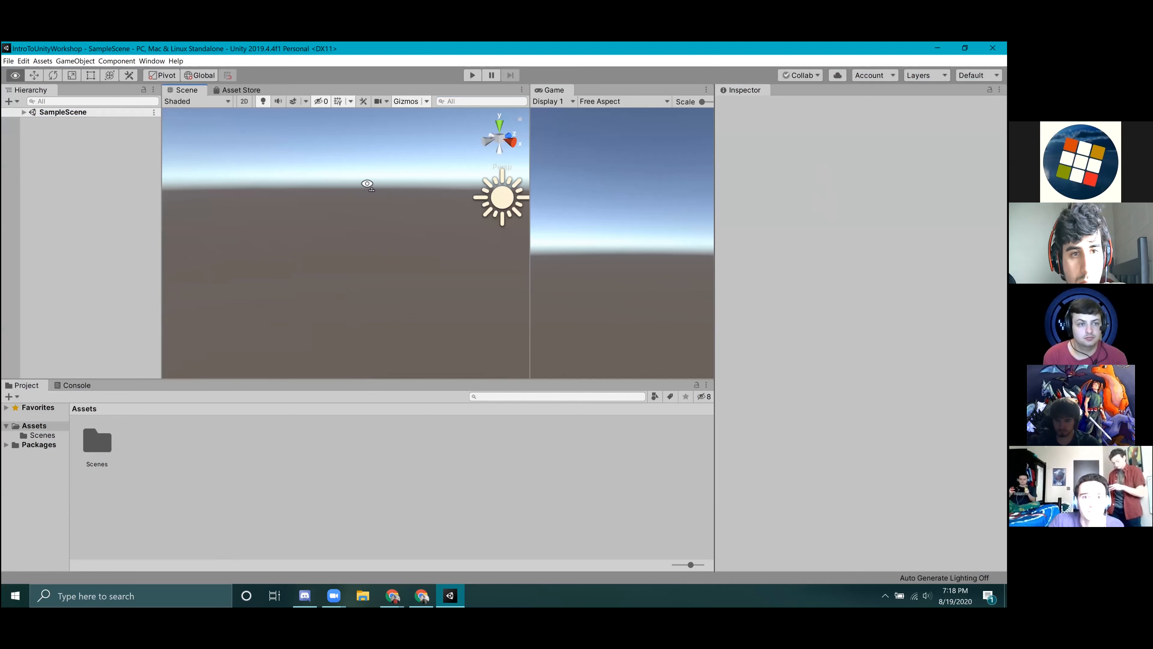
right_click_drag(367, 184, 494, 206)
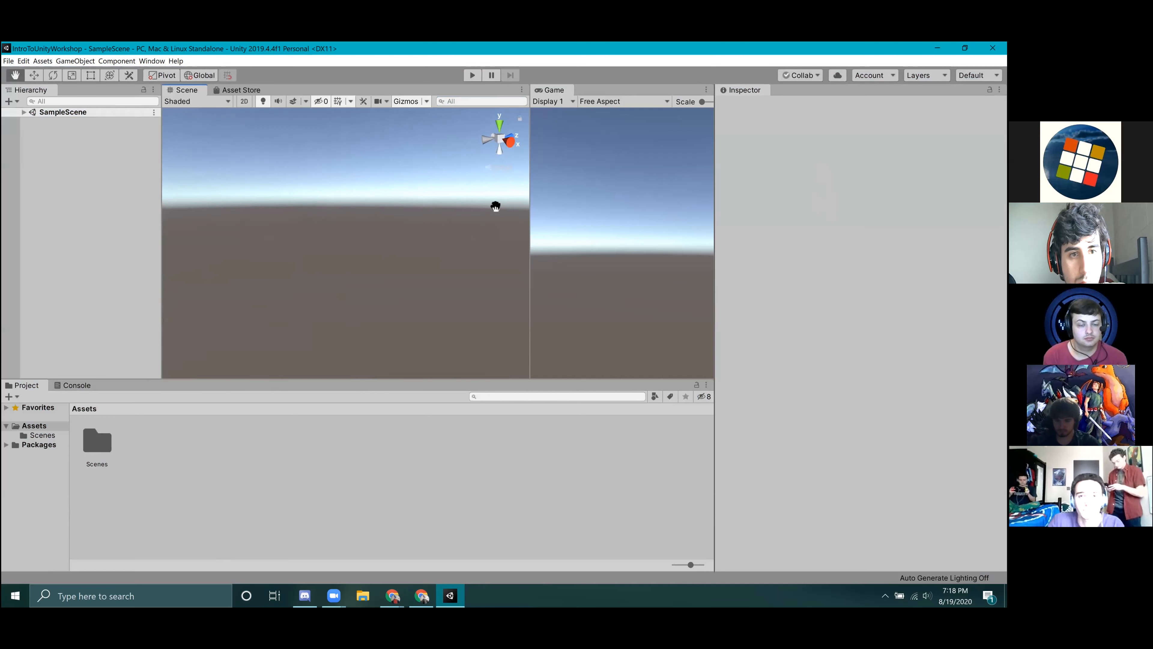
left_click(471, 77)
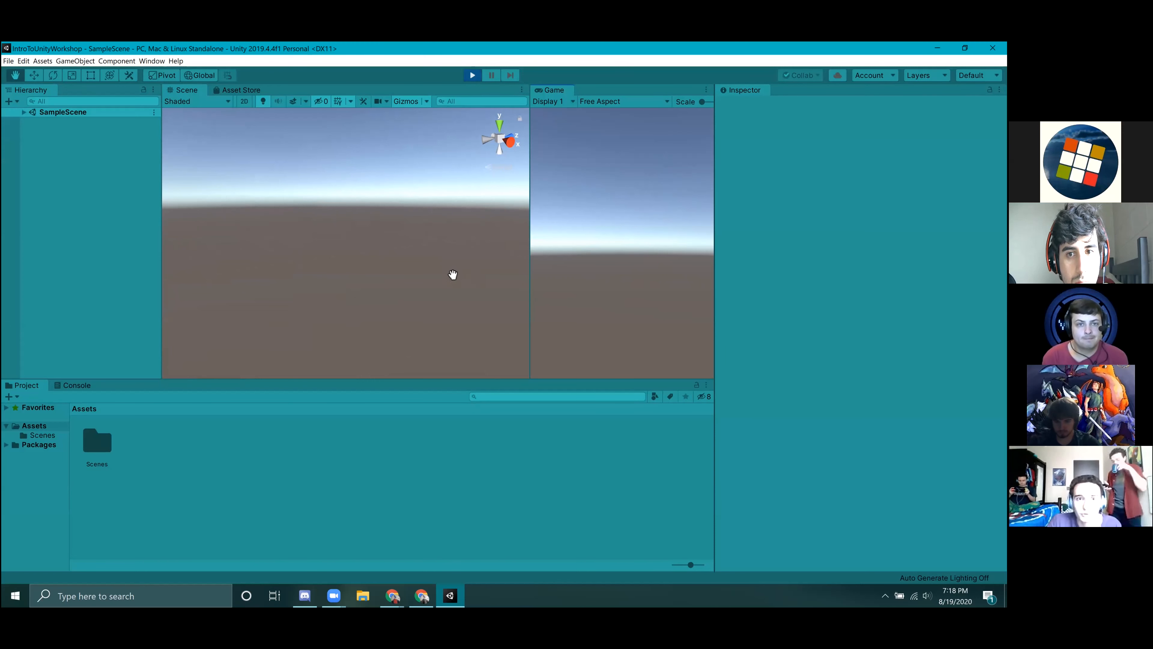
right_click_drag(360, 202, 420, 264)
right_click_drag(382, 259, 570, 123)
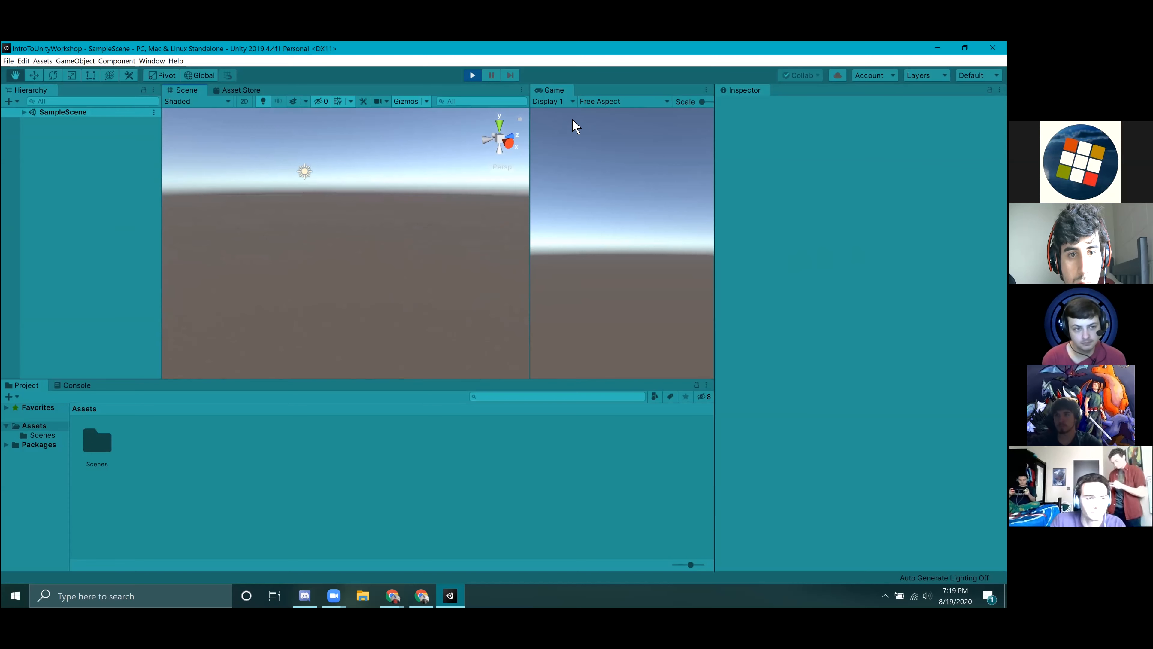
left_click(470, 76)
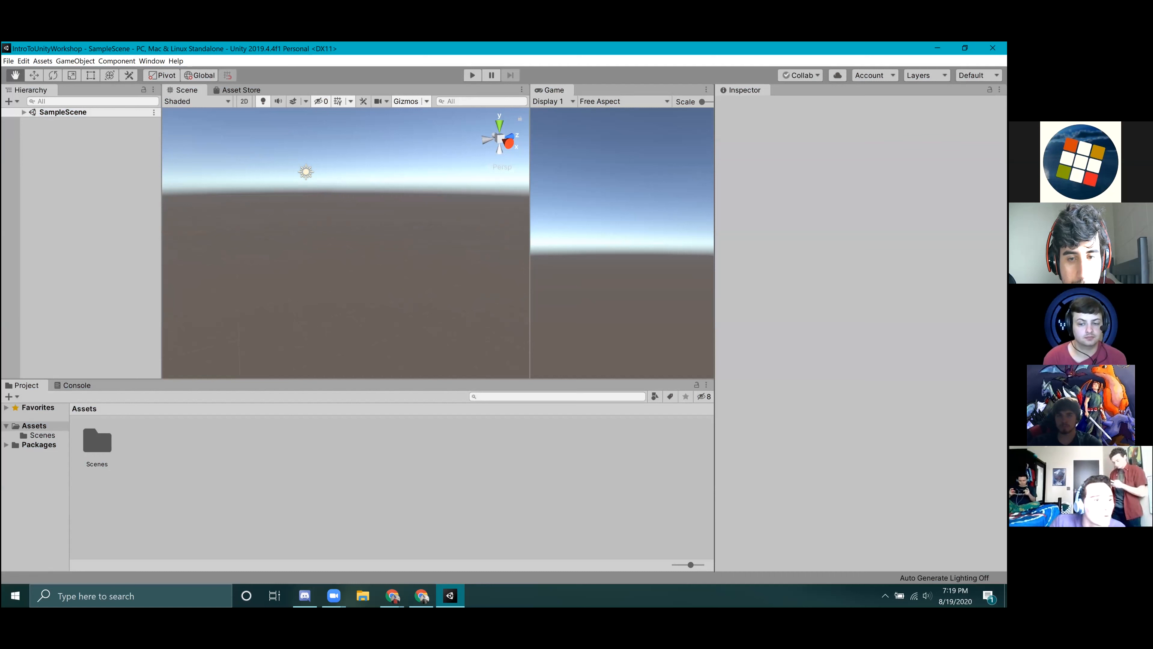
key("alt+Tab")
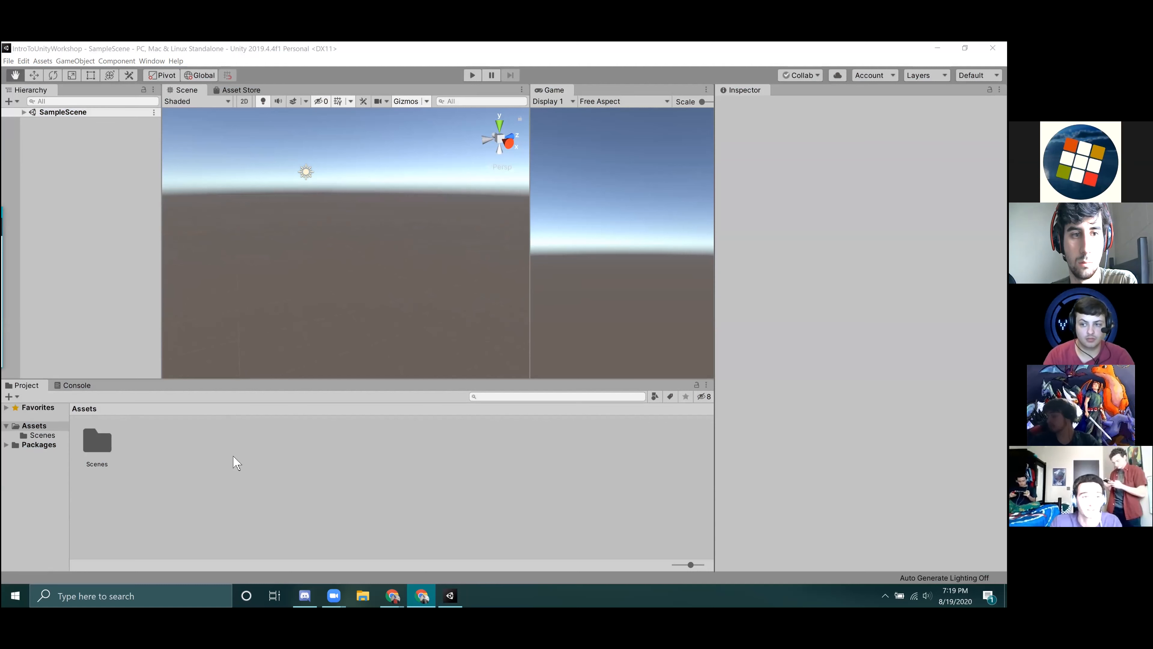
Create a new scene named Level1 in the Assets folder and open it.
right_click(168, 435)
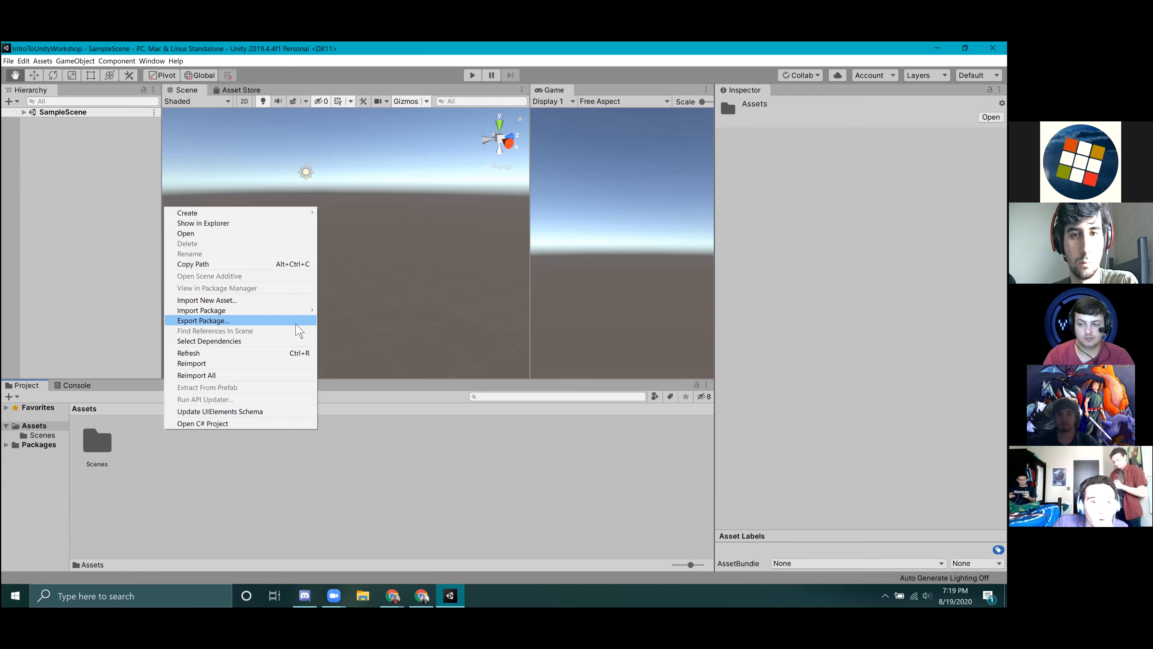
mouse_move(284, 213)
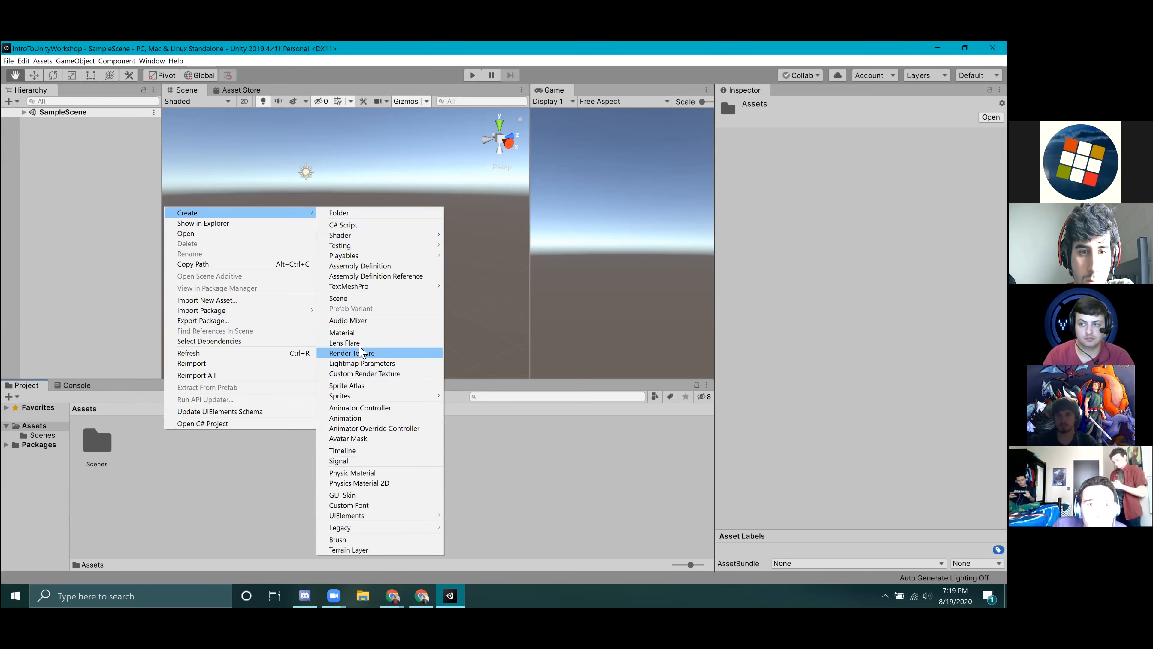
left_click(345, 300)
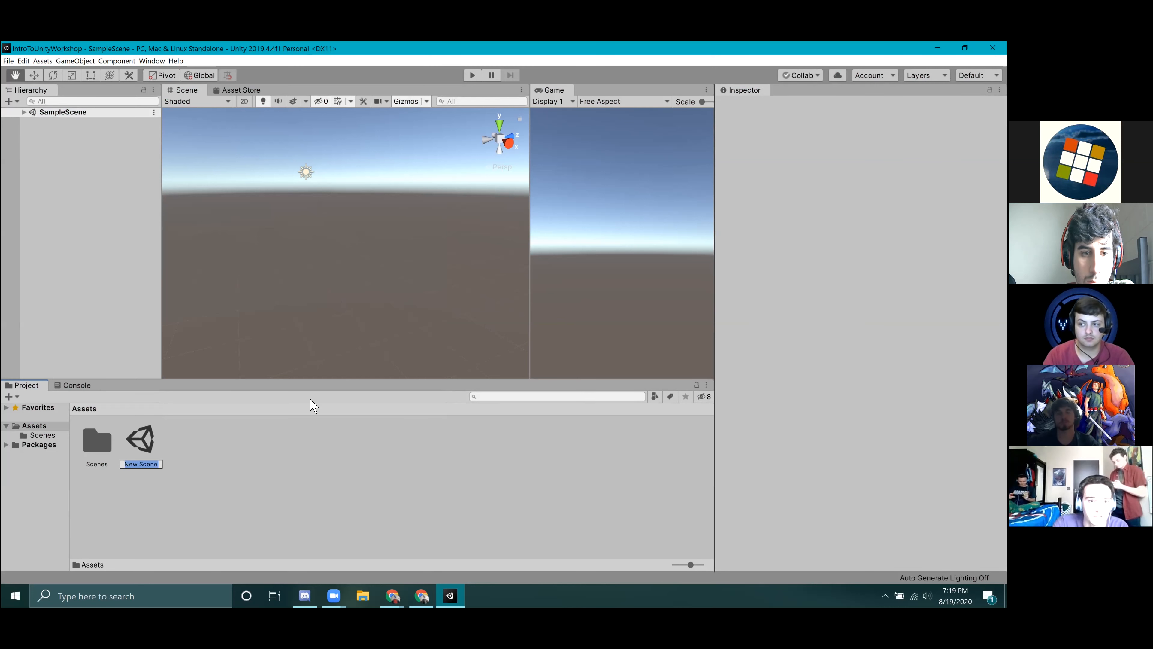
type("Level1")
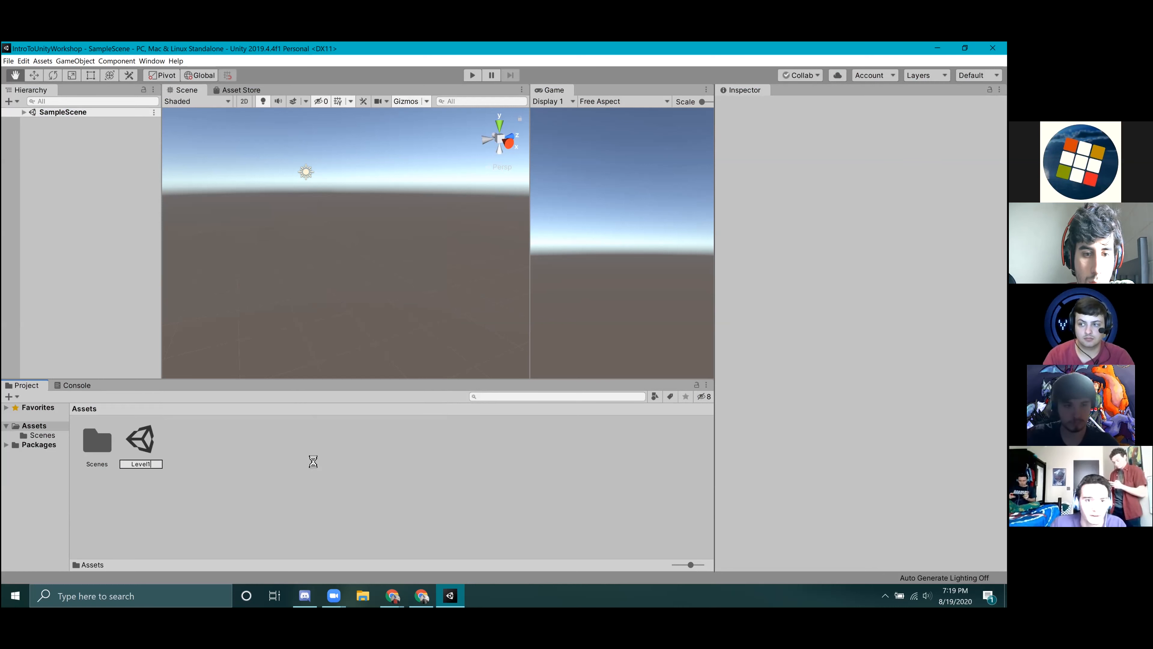
key("Return")
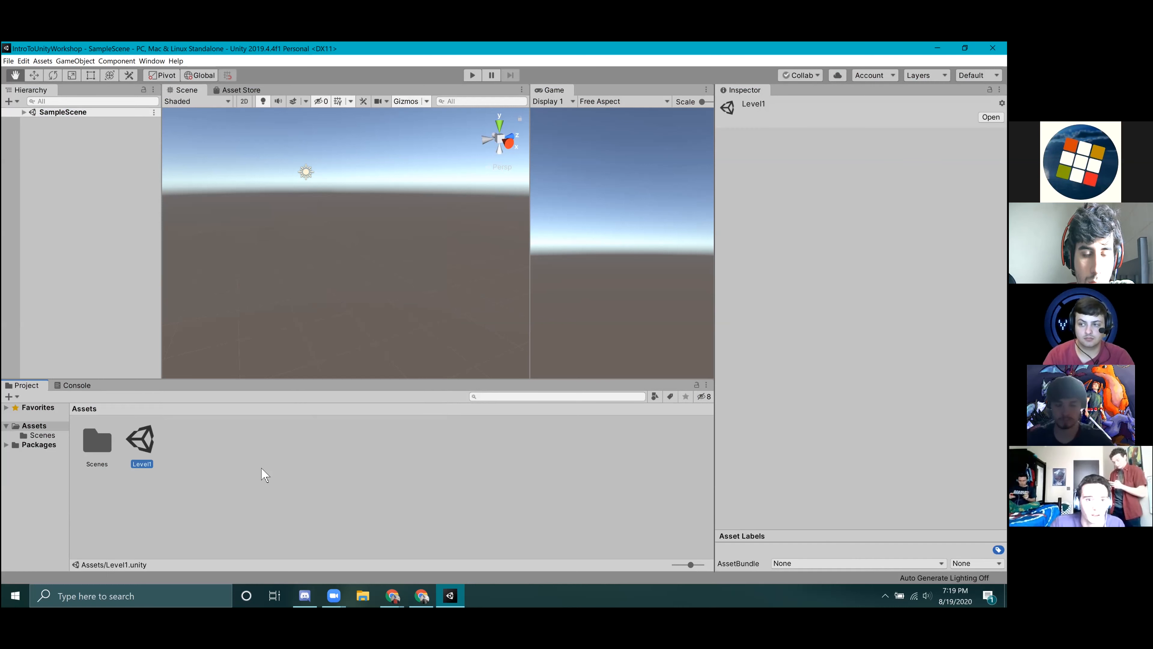
double_click(141, 443)
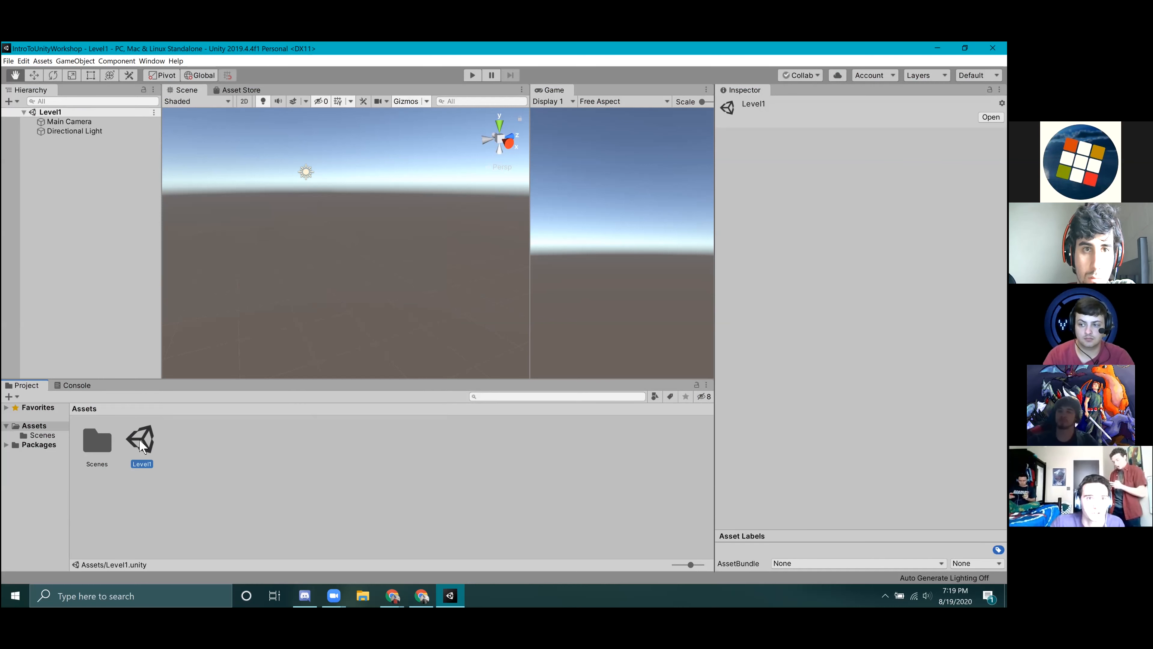
Add a Capsule 3D object to the Level1 scene.
right_click_drag(416, 316, 428, 265)
key("a")
key("w")
key("s")
left_click(292, 439)
left_click(92, 188)
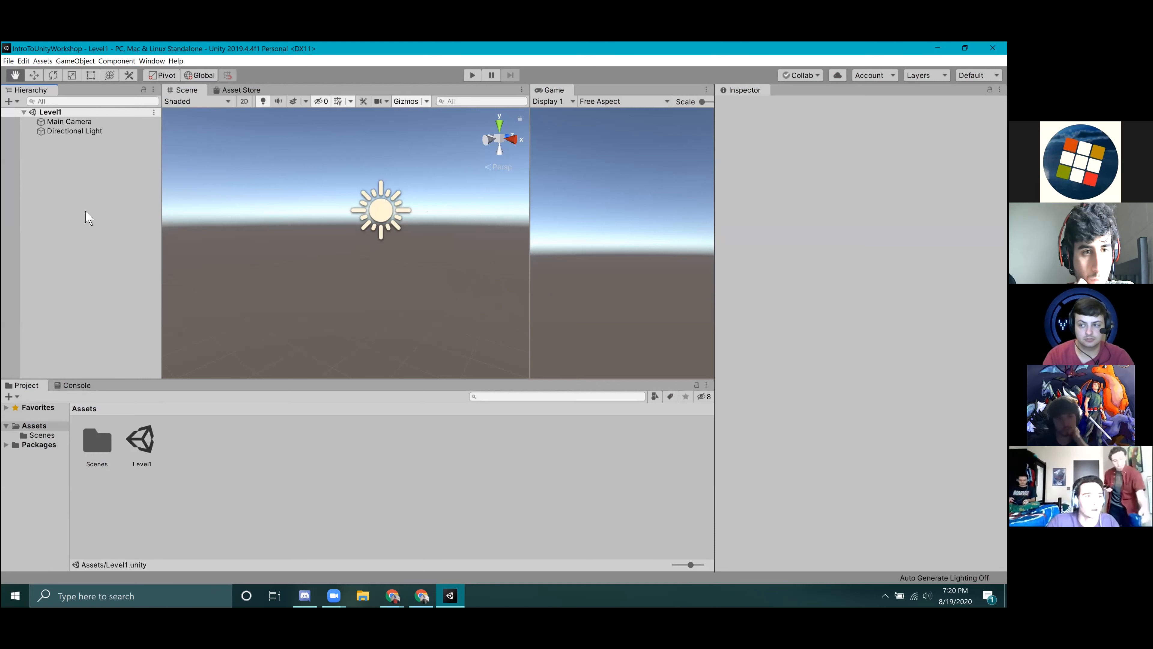
right_click(89, 200)
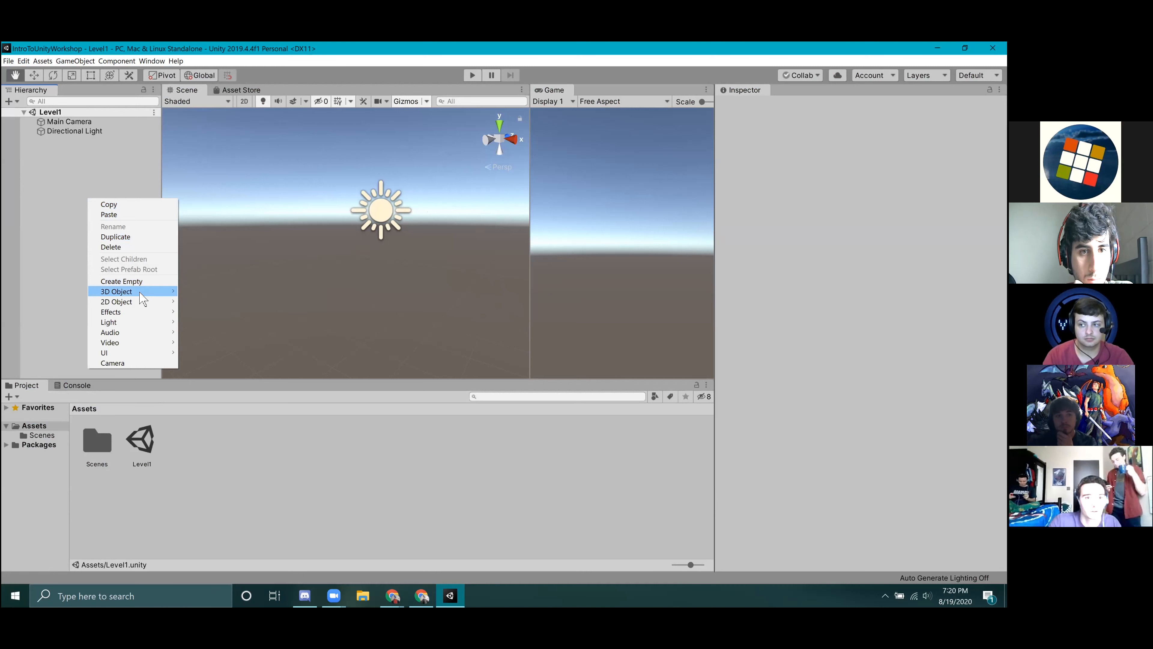
mouse_move(147, 306)
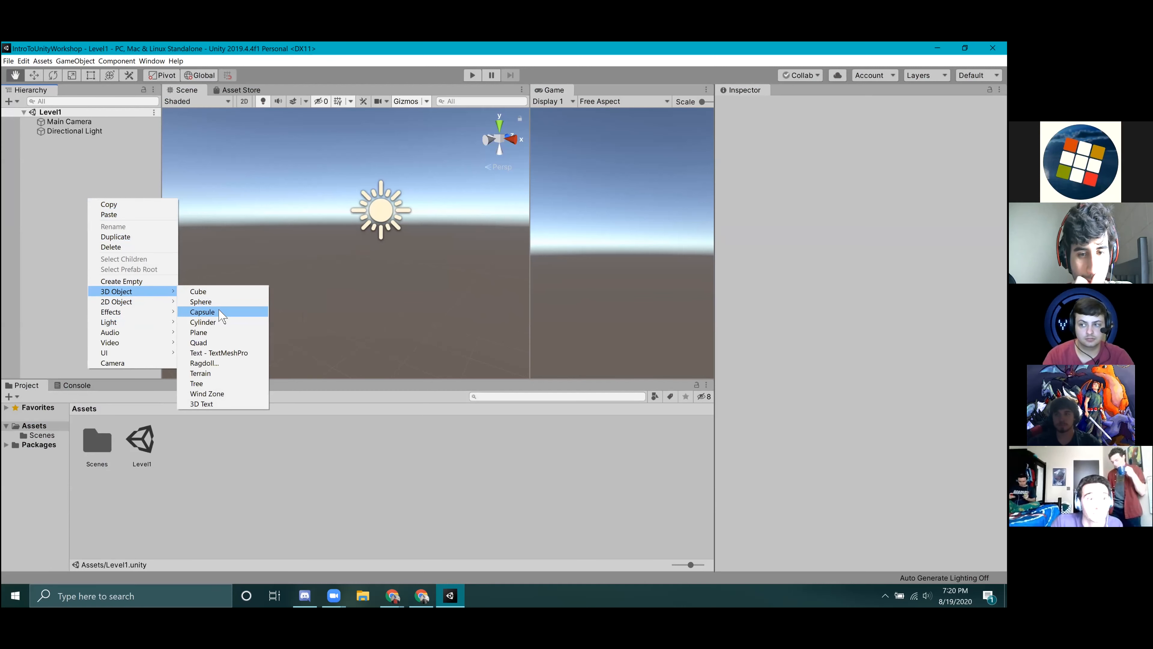
left_click(202, 312)
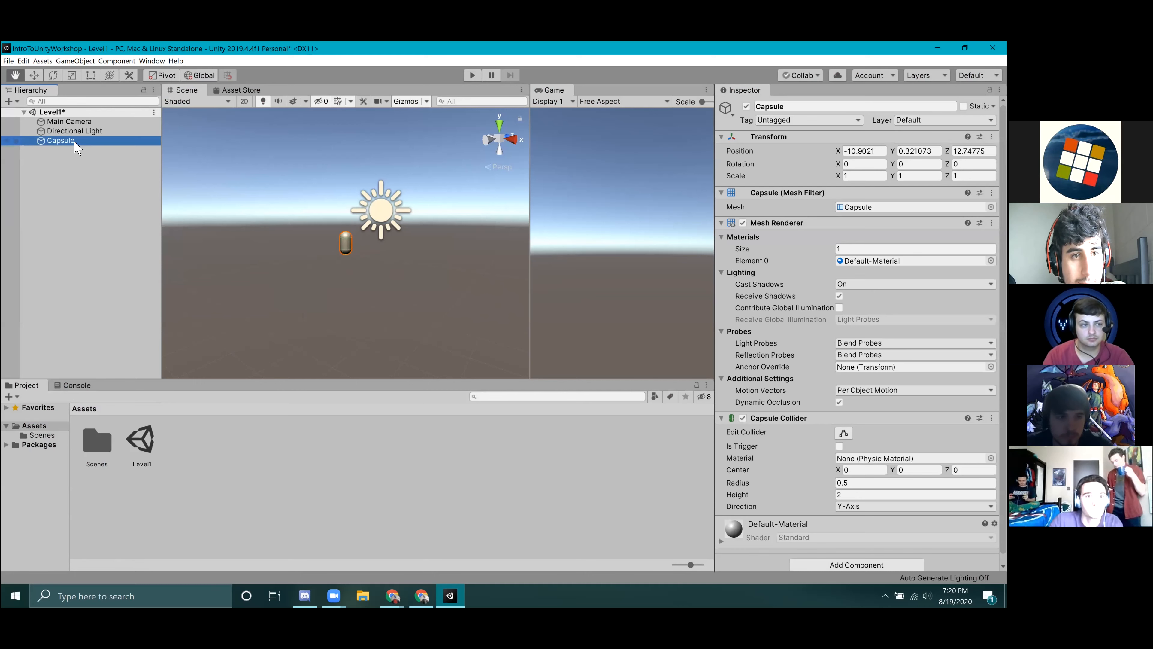
Focus the Scene view on the capsule and inspect it from different angles.
double_click(60, 140)
left_click_drag(283, 236, 515, 308, "alt")
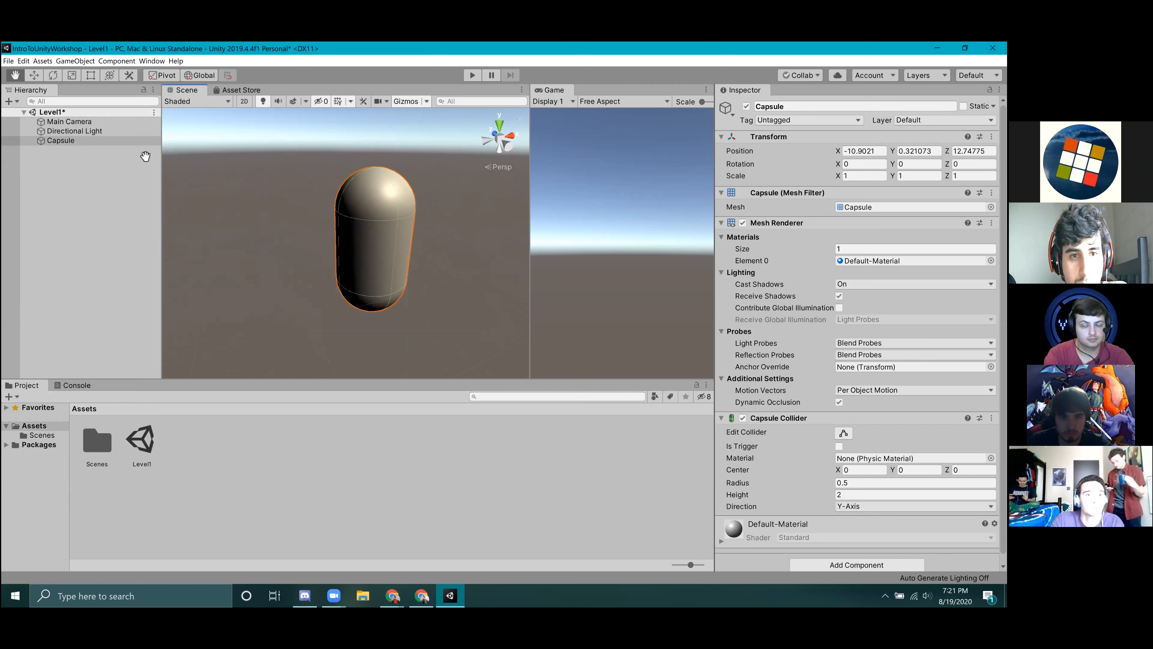
left_click_drag(405, 238, 604, 200, "alt")
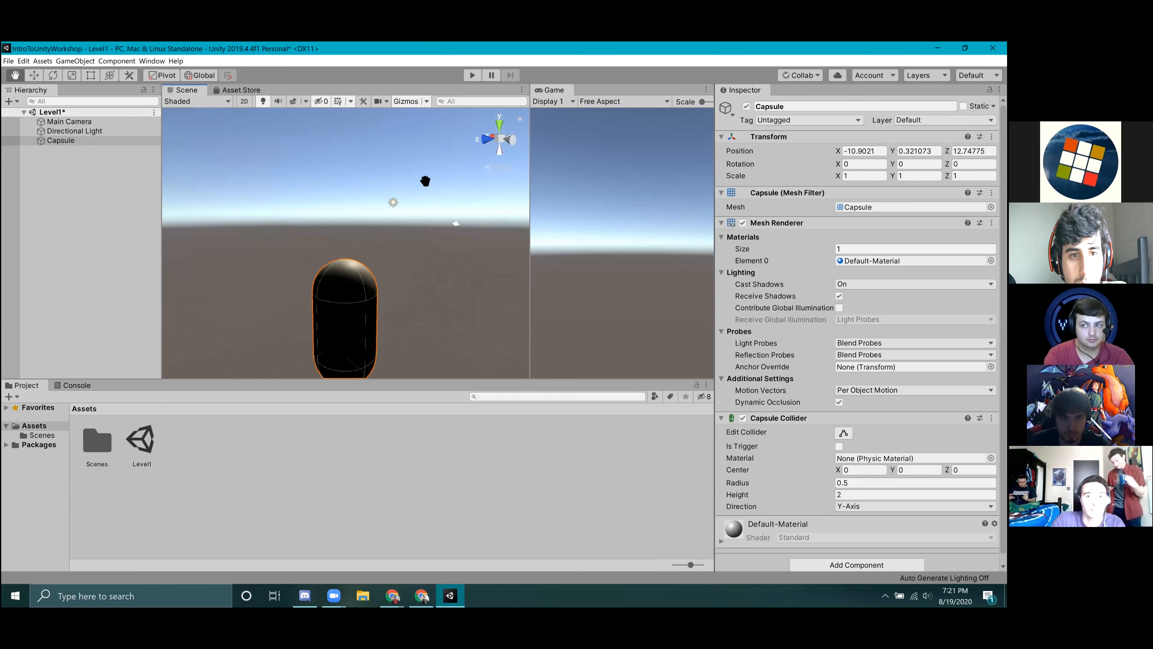
Select the Main Camera and compare its position and field of view with the Game view and the capsule.
left_click(69, 121)
left_click_drag(301, 210, 316, 317, "alt")
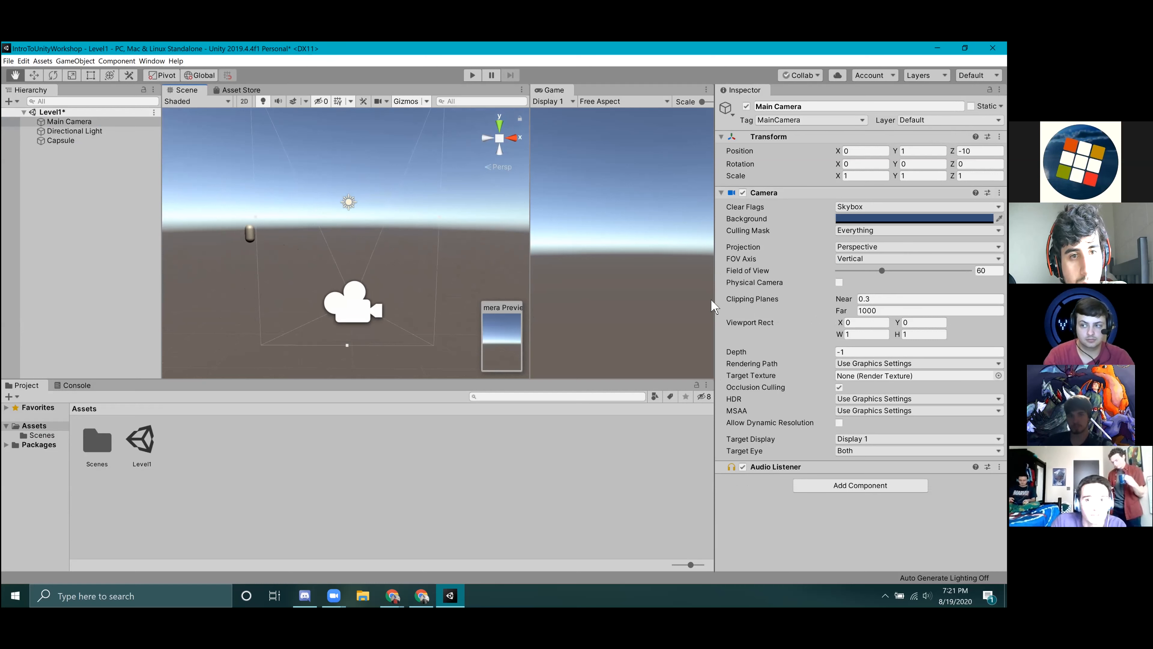
left_click(633, 255)
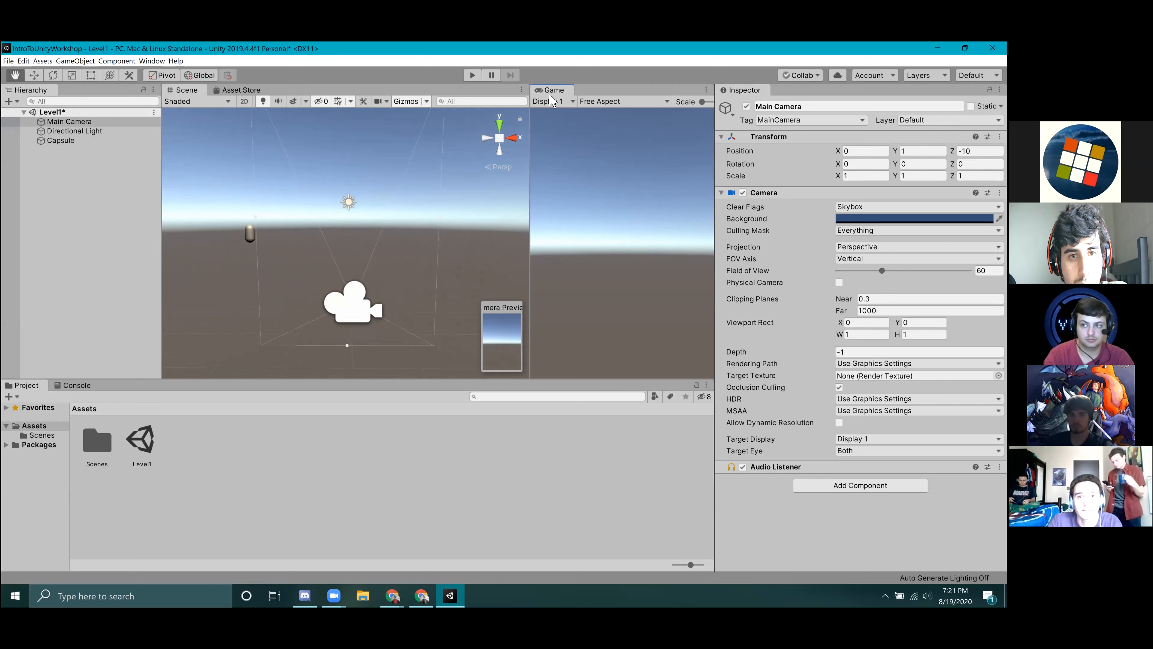
left_click(250, 233)
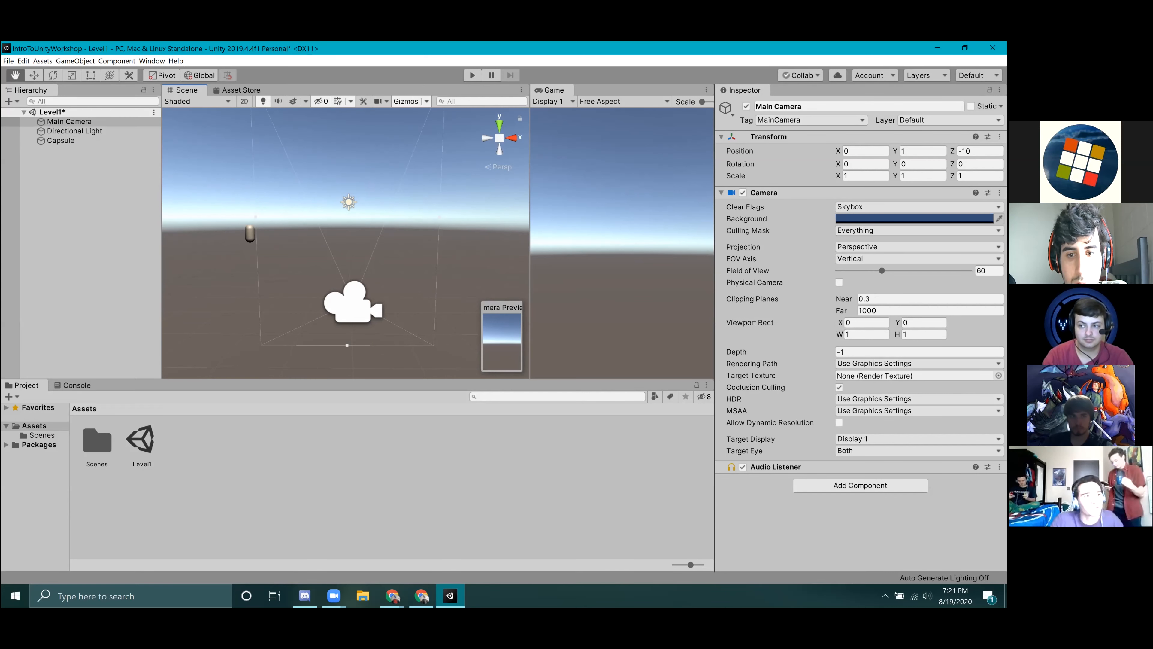
In the Unity Demo project, select and frame the capsule in the Scene view and move around it.
left_click(47, 140)
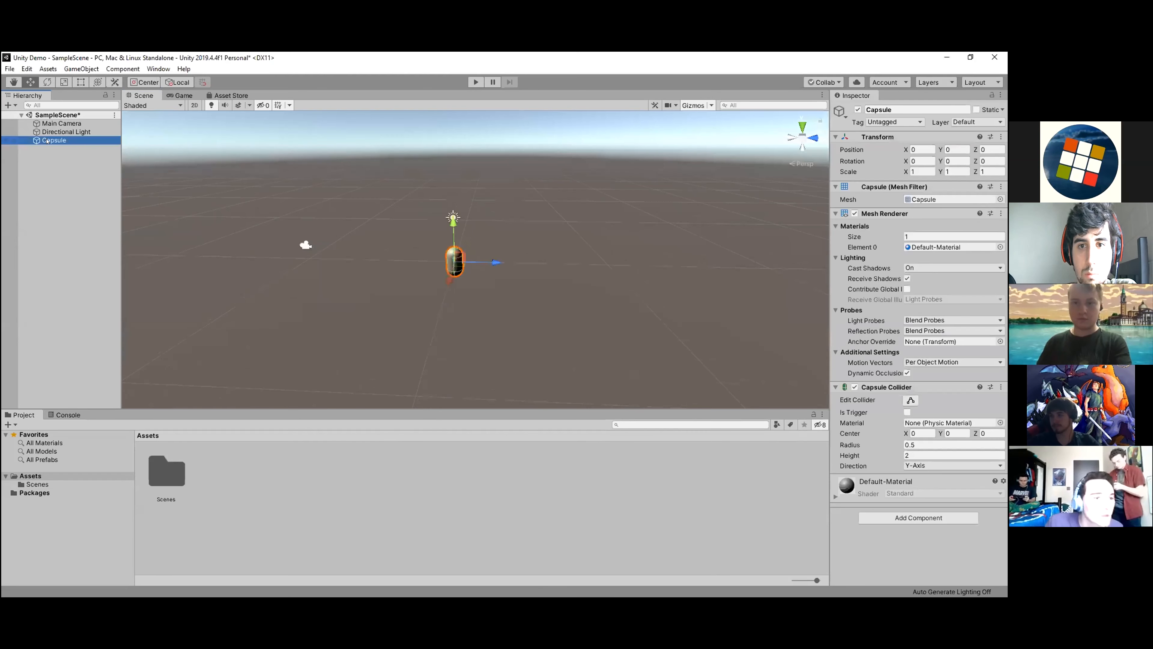
double_click(47, 142)
mouse_move(623, 277)
right_mouse_down()
mouse_move(638, 276)
mouse_move(625, 272)
right_mouse_up()
key("a")
key("s")
key("d")
key("w")
Open the editor's colour preferences and bring up the Playmode tint colour.
left_click(26, 69)
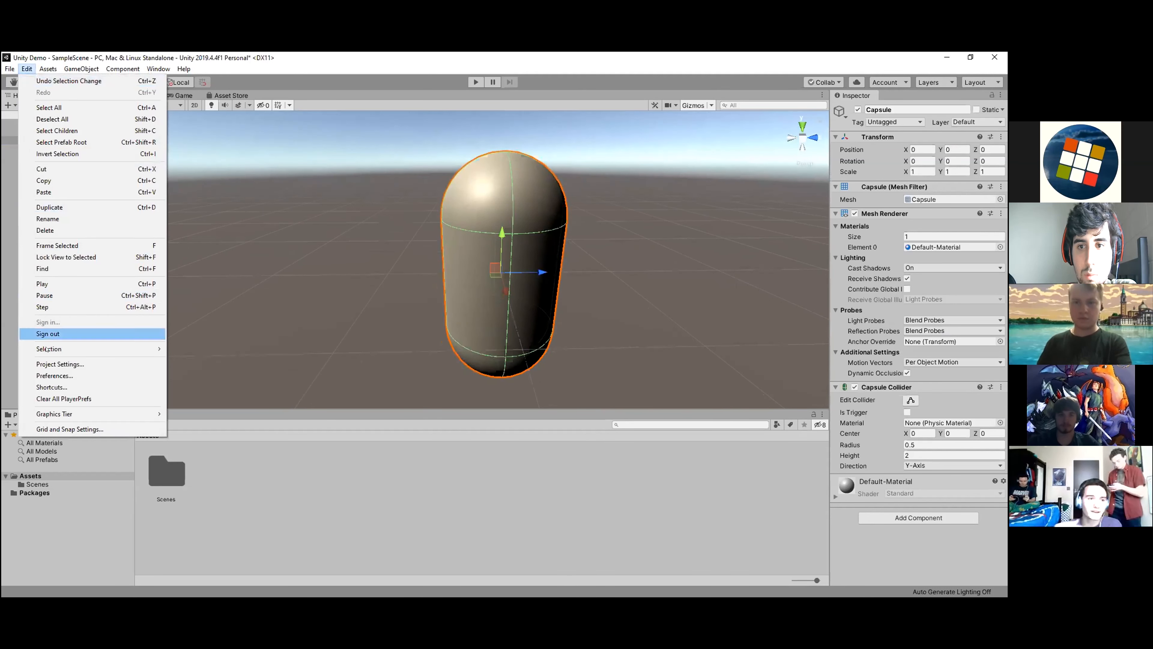
left_click(47, 373)
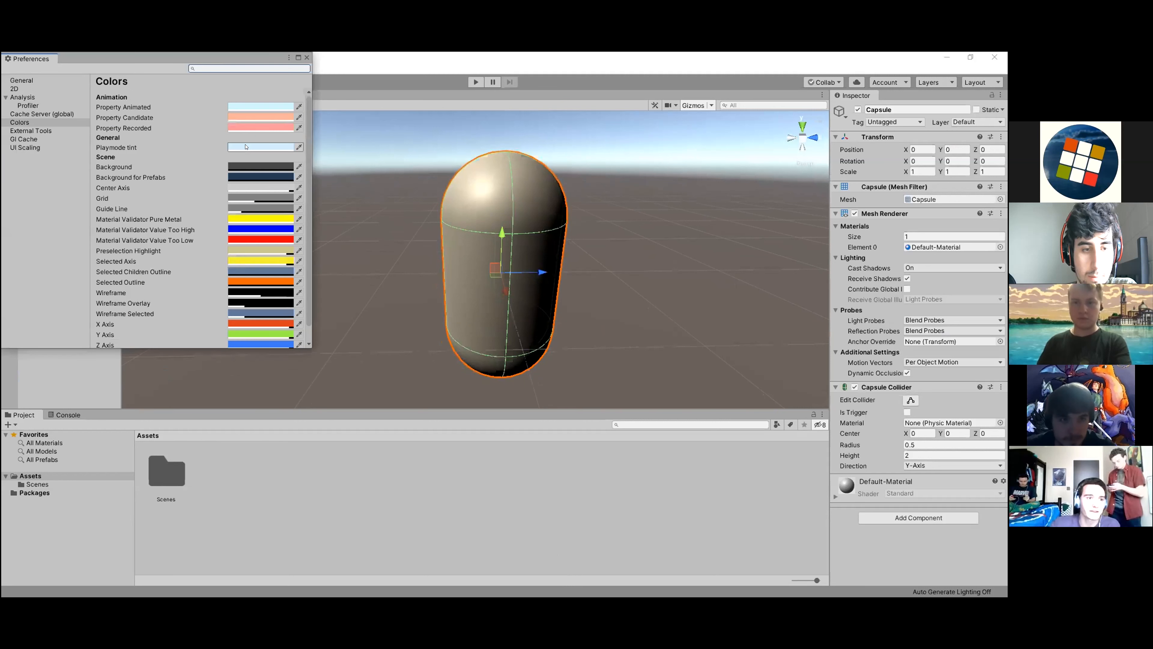
left_click(261, 148)
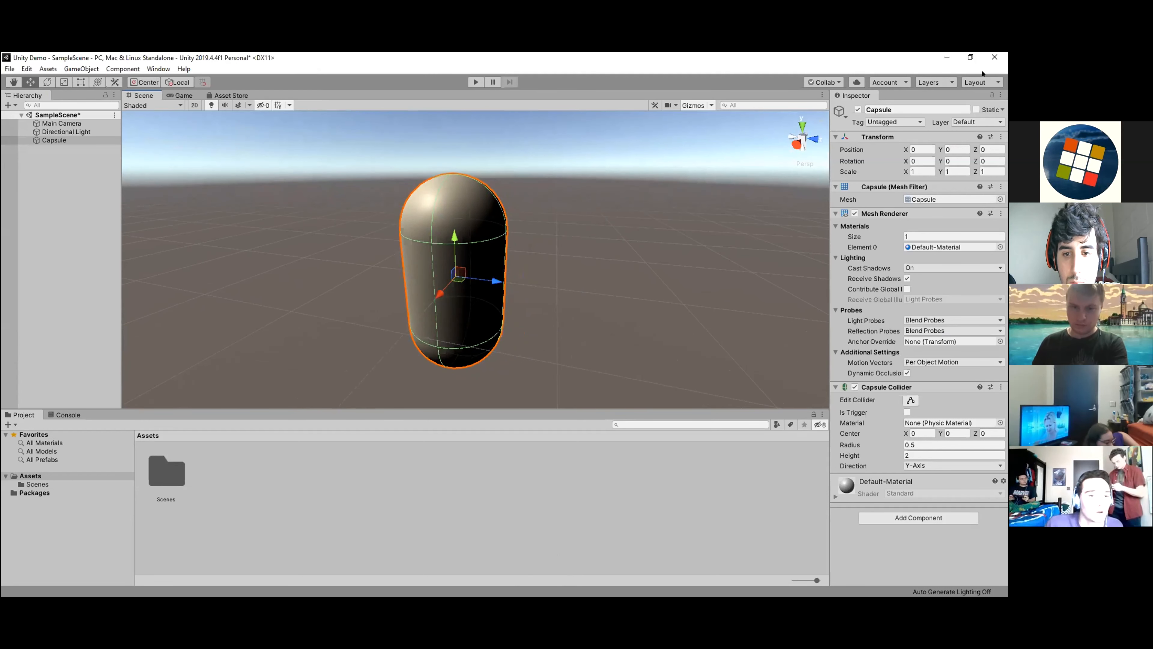
Resize the Unity Demo editor window and make the Scene view taller.
left_click_drag(863, 58, 2, 159)
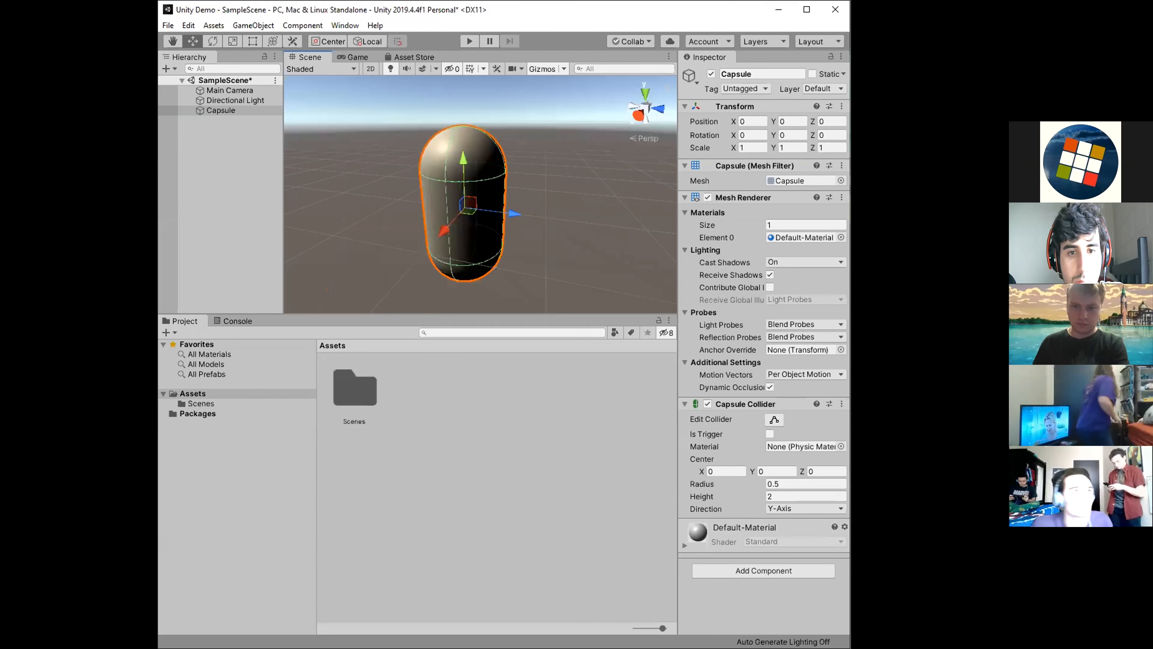
left_click_drag(850, 227, 930, 227)
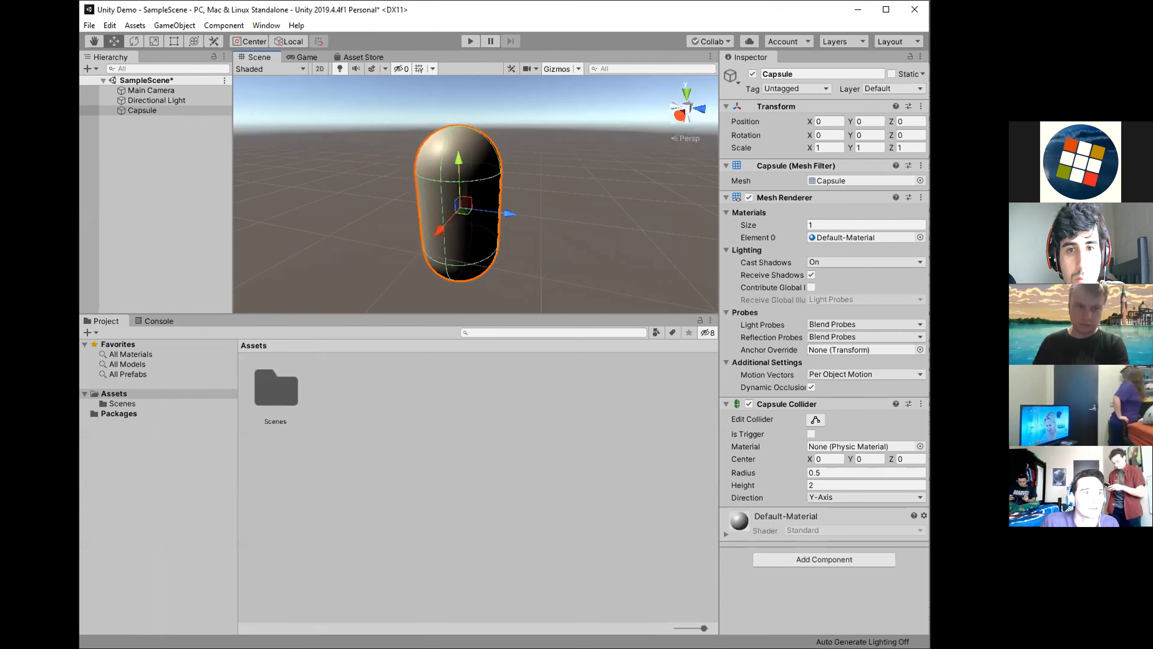
left_click_drag(616, 314, 616, 421)
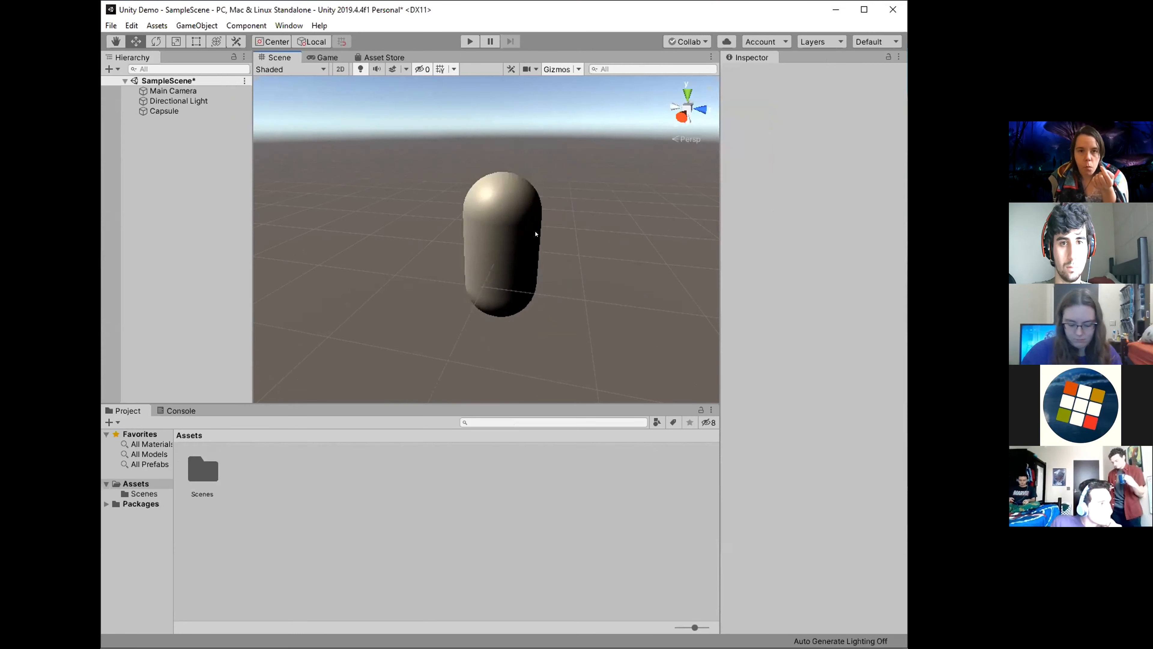
Practise selecting and deselecting the capsule in the Scene view while examining it from different angles and distances.
mouse_move(574, 206)
left_mouse_down("alt")
mouse_move(615, 196)
mouse_move(589, 238)
mouse_move(586, 222)
left_mouse_up("alt")
scroll(590, 236, "down", 5)
left_click(496, 239)
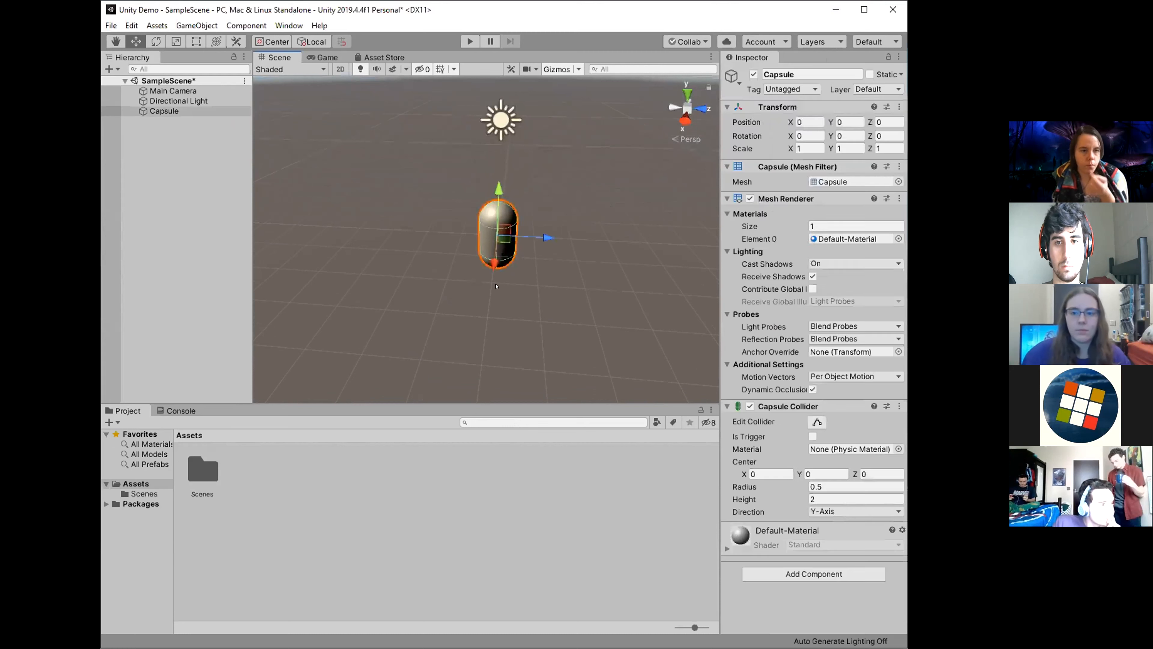
left_click_drag(575, 233, 534, 214, "alt")
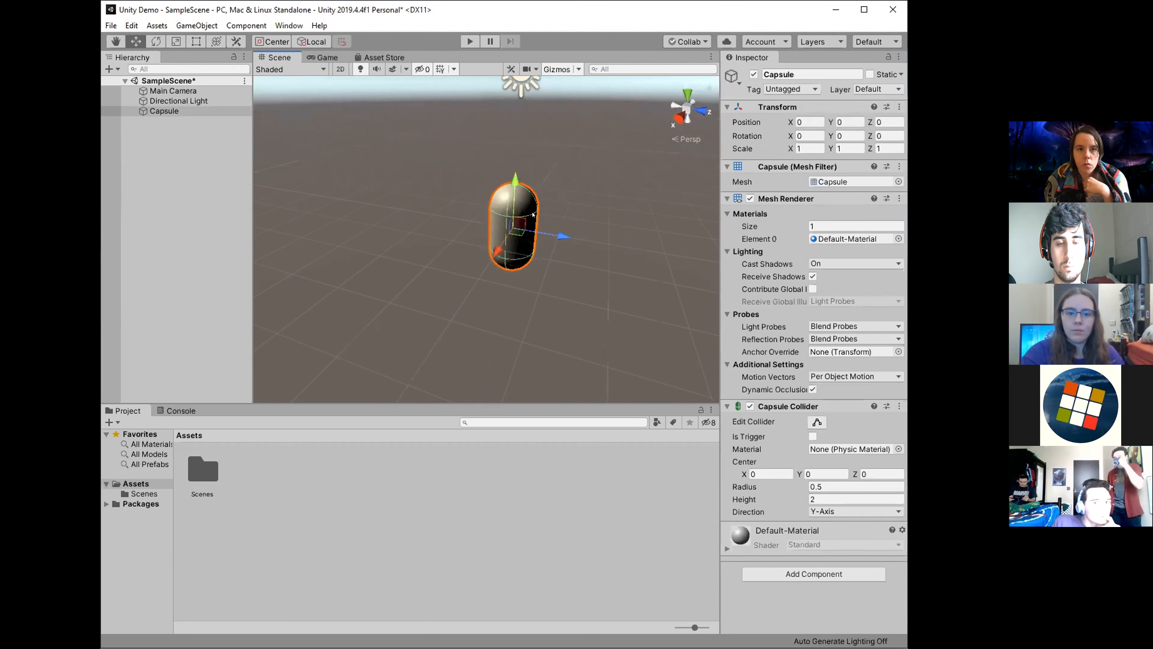
left_click(477, 206)
left_click(512, 216)
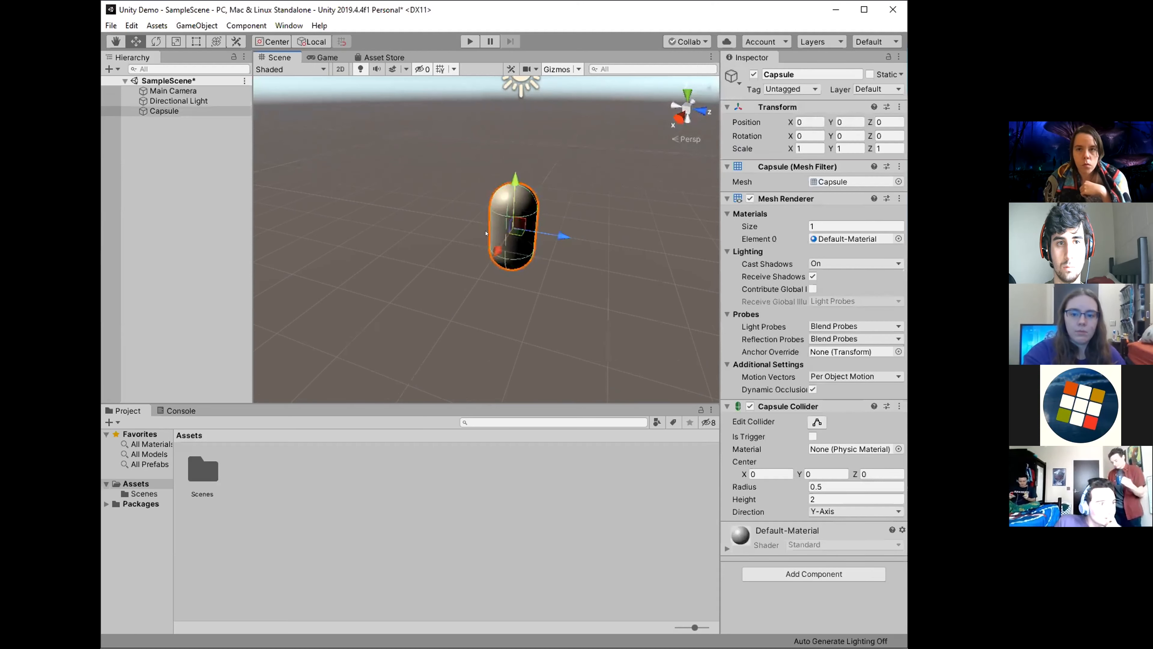
left_click(483, 145)
left_click_drag(483, 146, 511, 206, "alt")
scroll(511, 205, "up", 2)
left_click(512, 206)
left_click(416, 212)
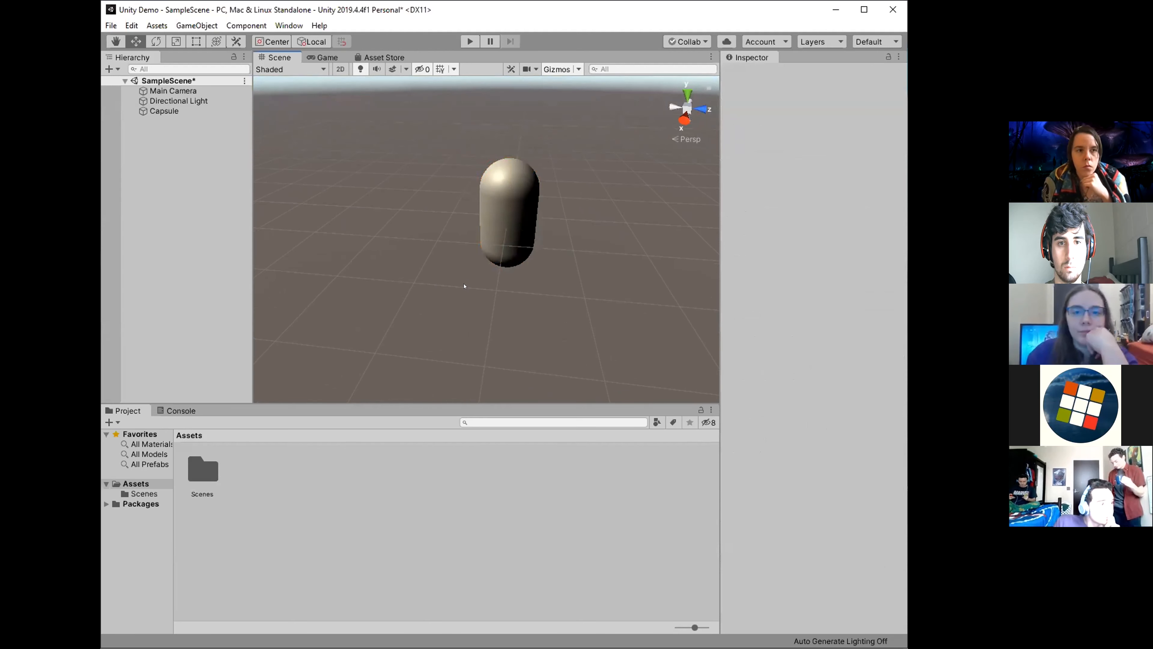
left_click(505, 203)
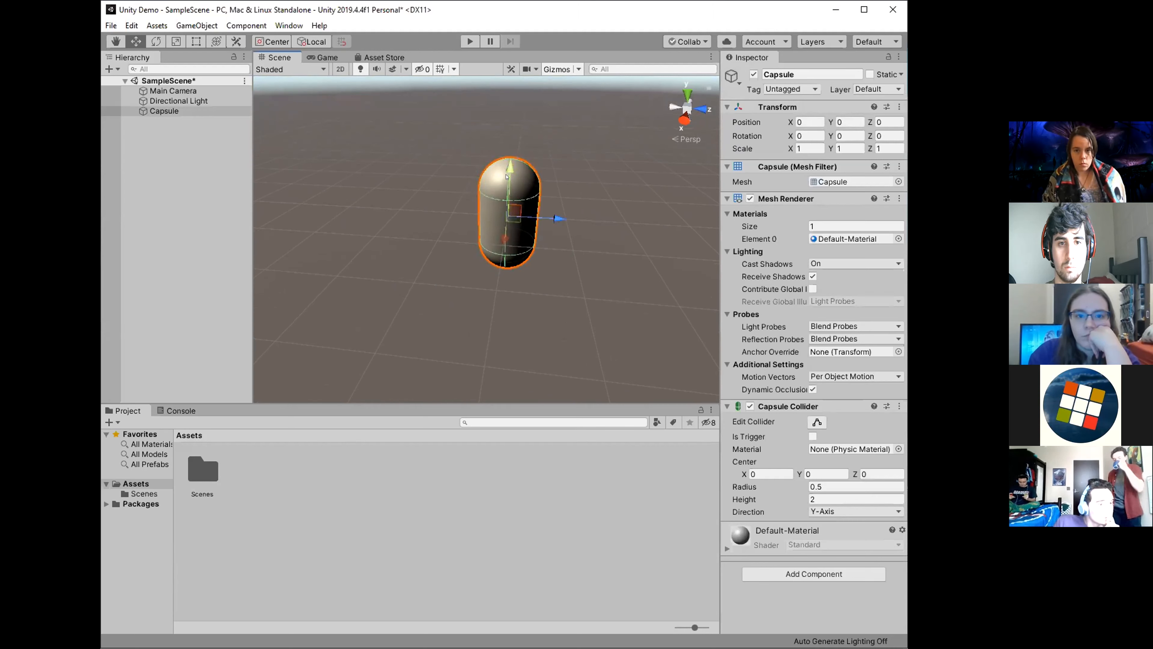
Move the capsule along its axes with the Move tool to about X 0.93, Y 0.58, Z 0.03.
left_click_drag(667, 223, 549, 156, "alt")
left_click_drag(586, 208, 486, 206)
left_click_drag(586, 194, 493, 213, "alt")
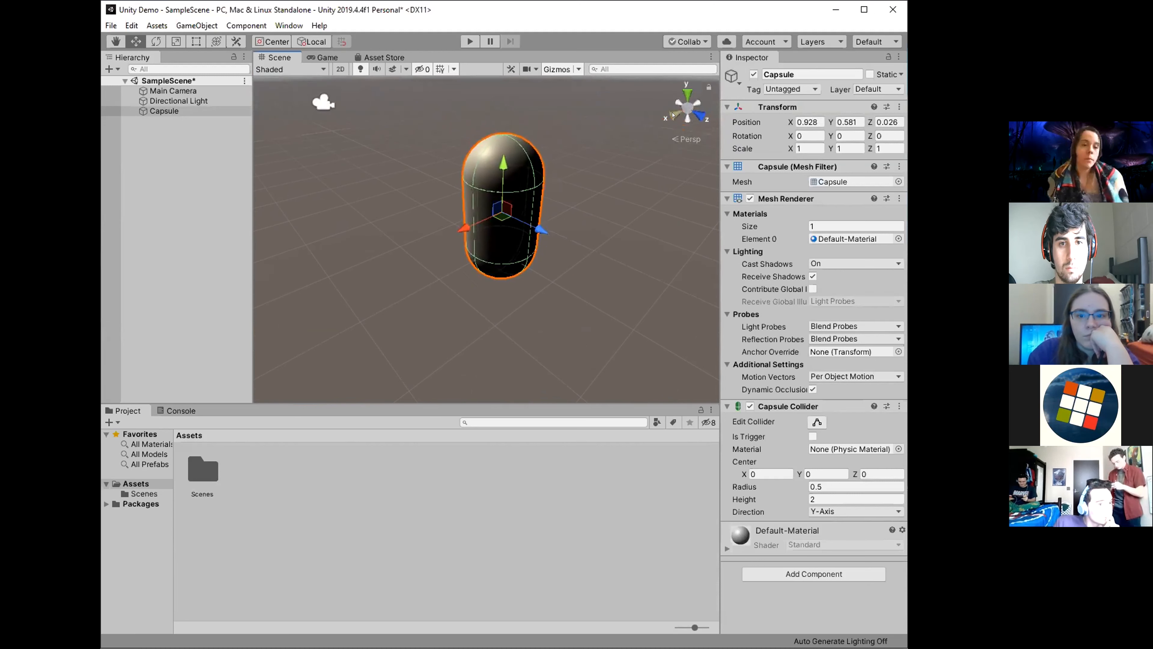
scroll(676, 262, "up", 5)
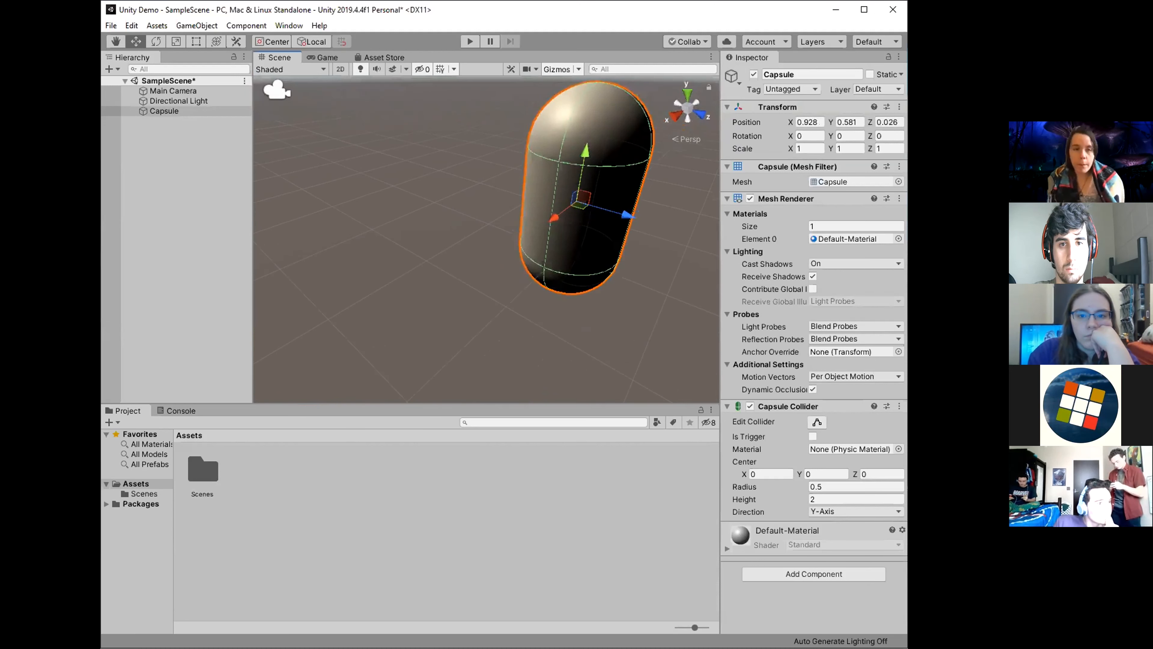
right_click_drag(677, 262, 643, 247)
key("s")
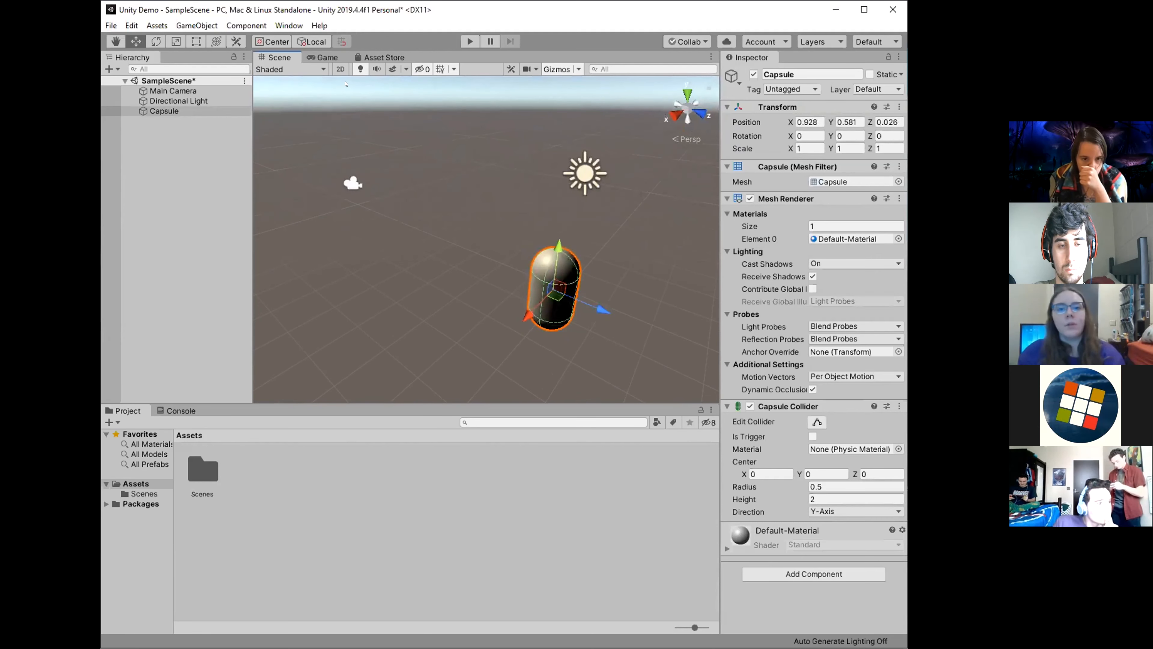
left_click_drag(384, 225, 381, 187, "alt")
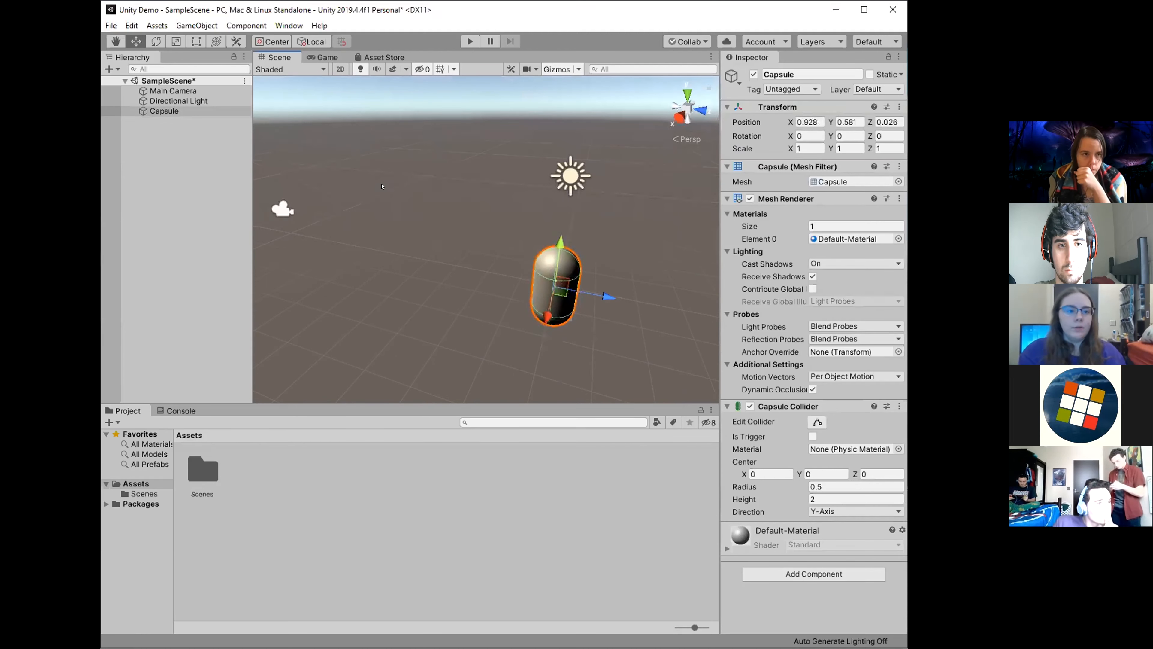
Preview the scene briefly in play mode, and examine how the Main Camera's view volume frames the capsule.
left_click(465, 42)
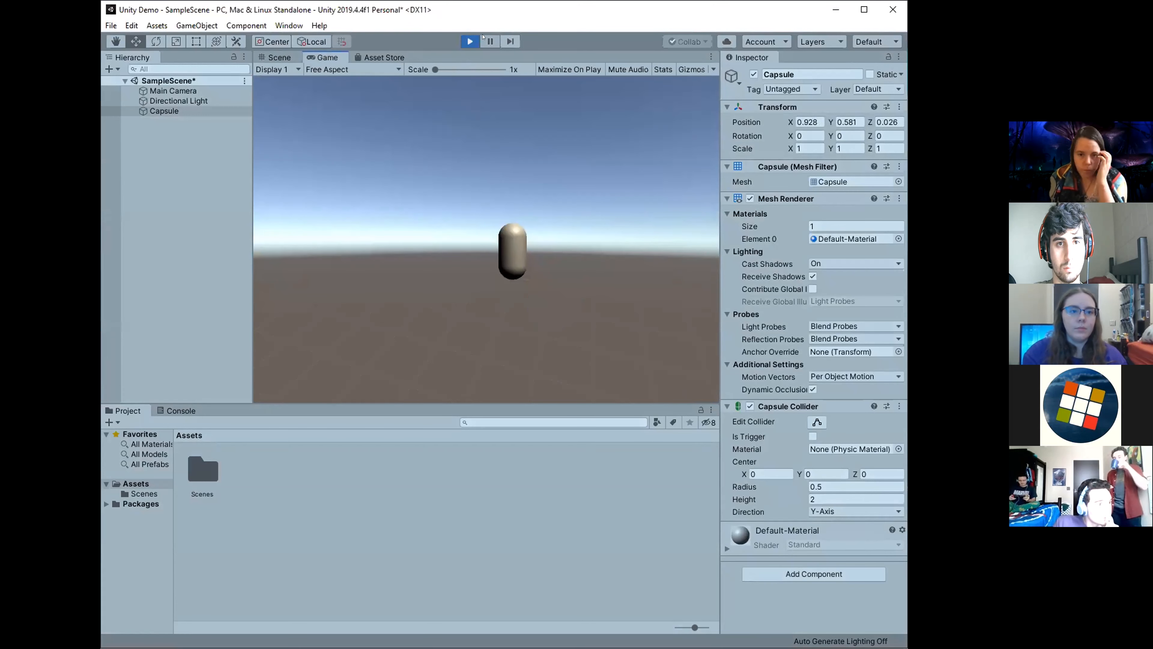
key("ctrl+p")
left_click(282, 209)
left_click_drag(291, 227, 503, 277, "alt")
scroll(433, 273, "down", 4)
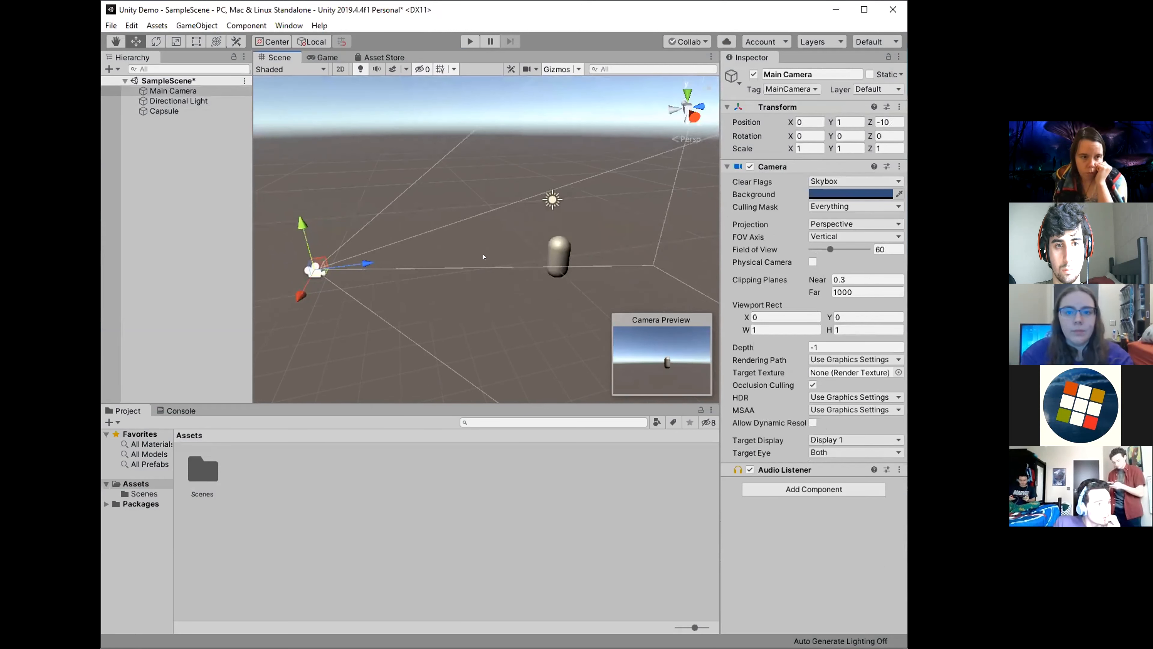
right_click_drag(562, 265, 531, 279)
right_click_drag(352, 305, 560, 319)
key("a")
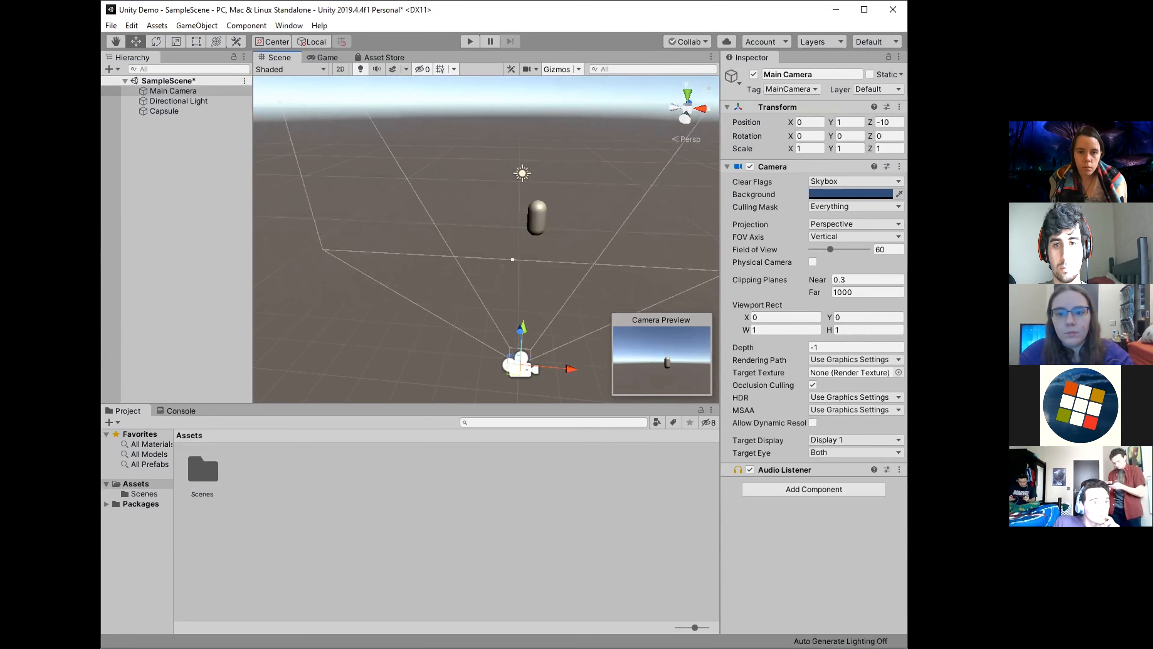
right_click_drag(525, 368, 565, 354)
right_click_drag(566, 256, 569, 251)
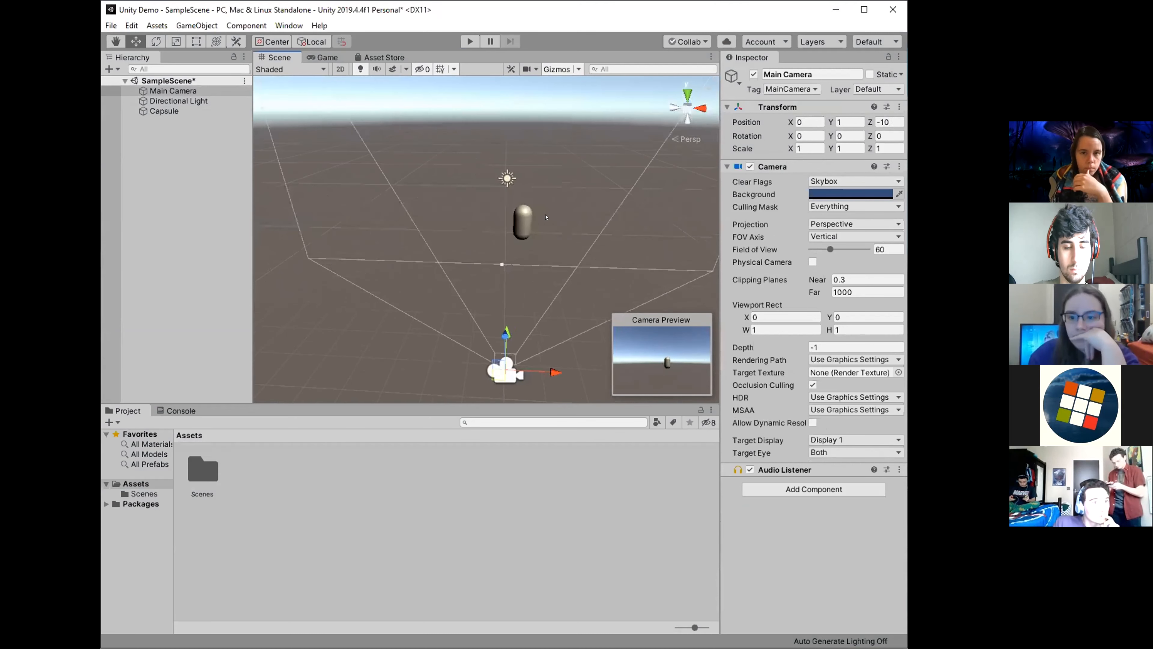
Move the capsule along the X axis to about -0.02 with the Move tool.
left_click(523, 222)
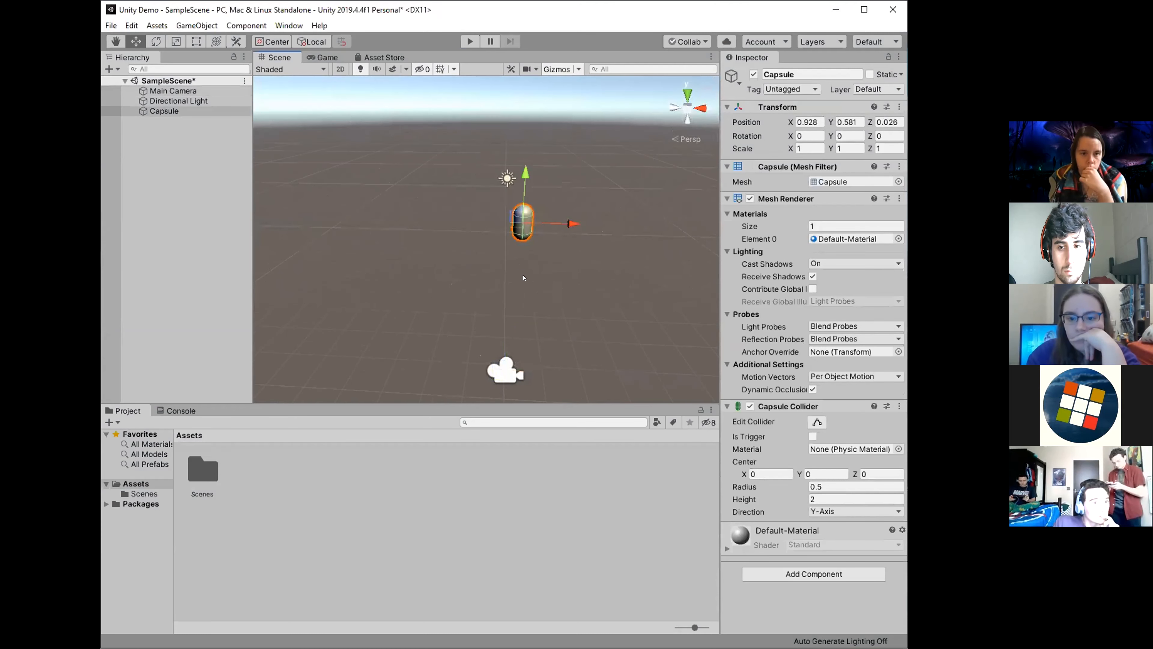
left_click_drag(553, 246, 481, 259, "alt")
left_click(481, 260)
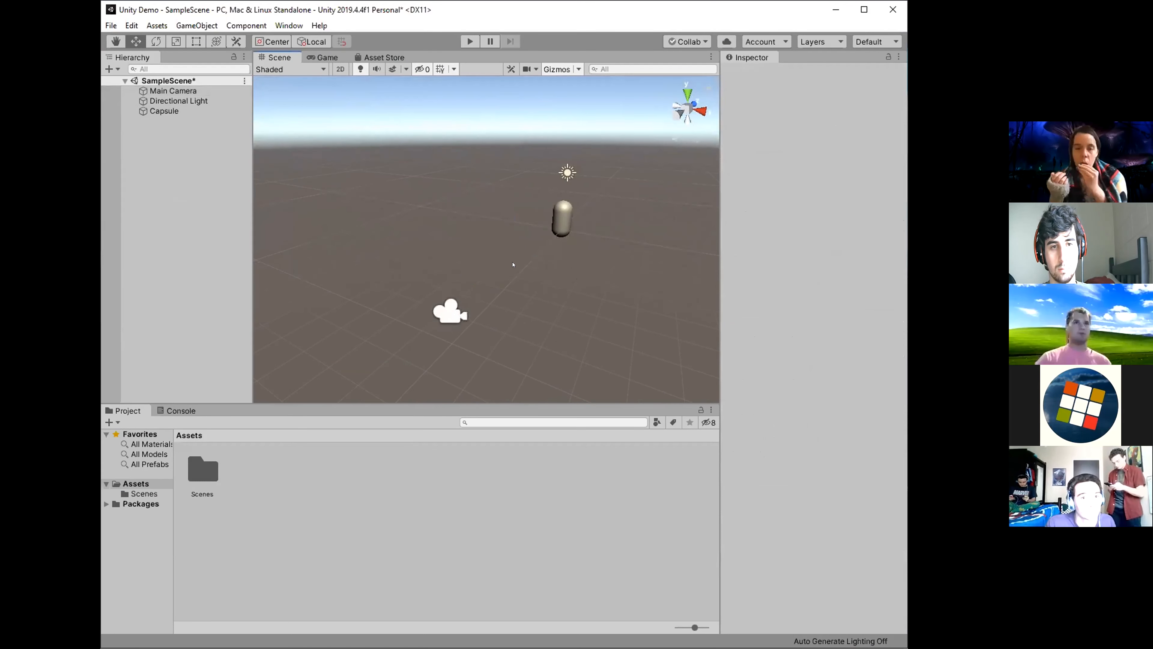
left_click(556, 228)
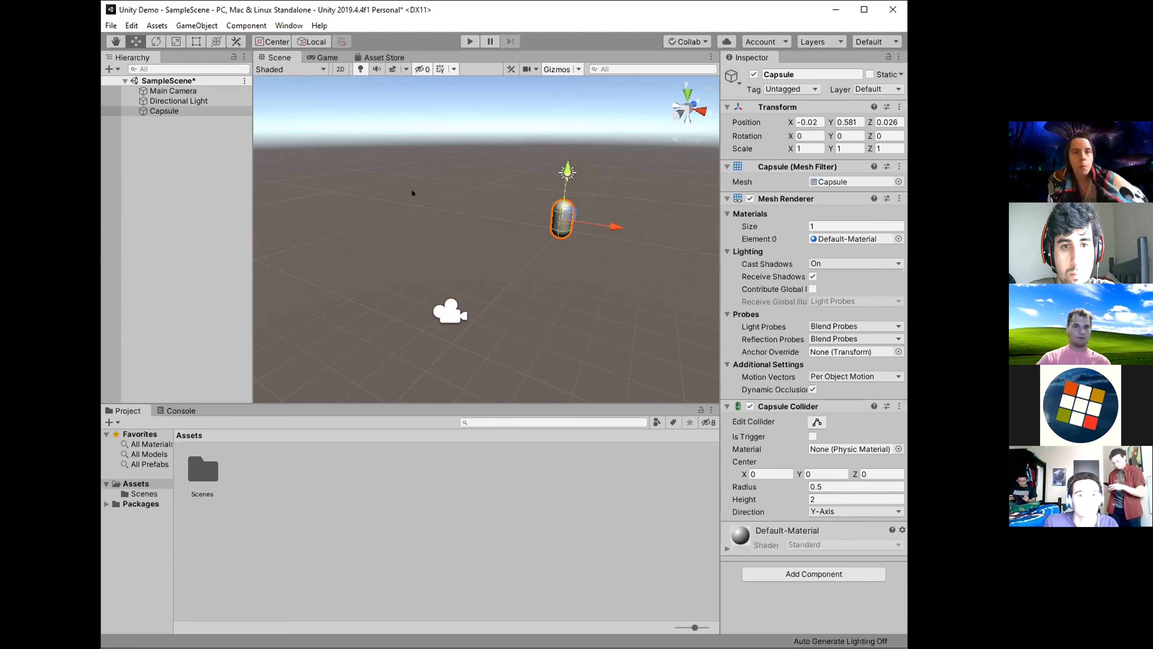
left_click(426, 178)
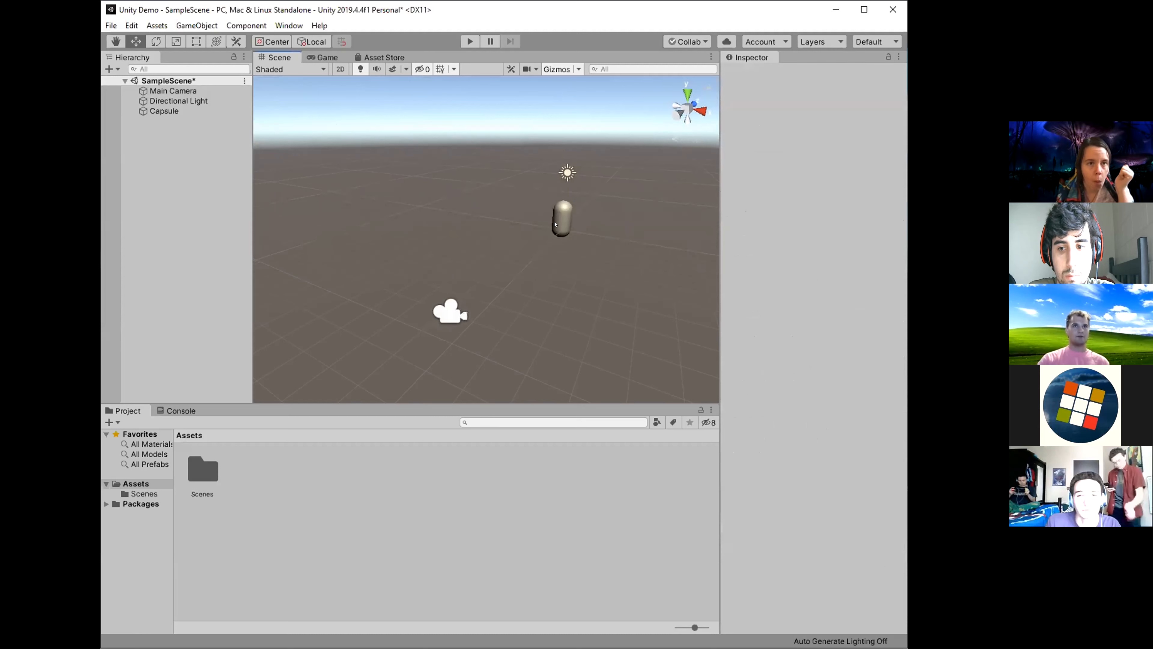
right_click_drag(477, 194, 532, 223)
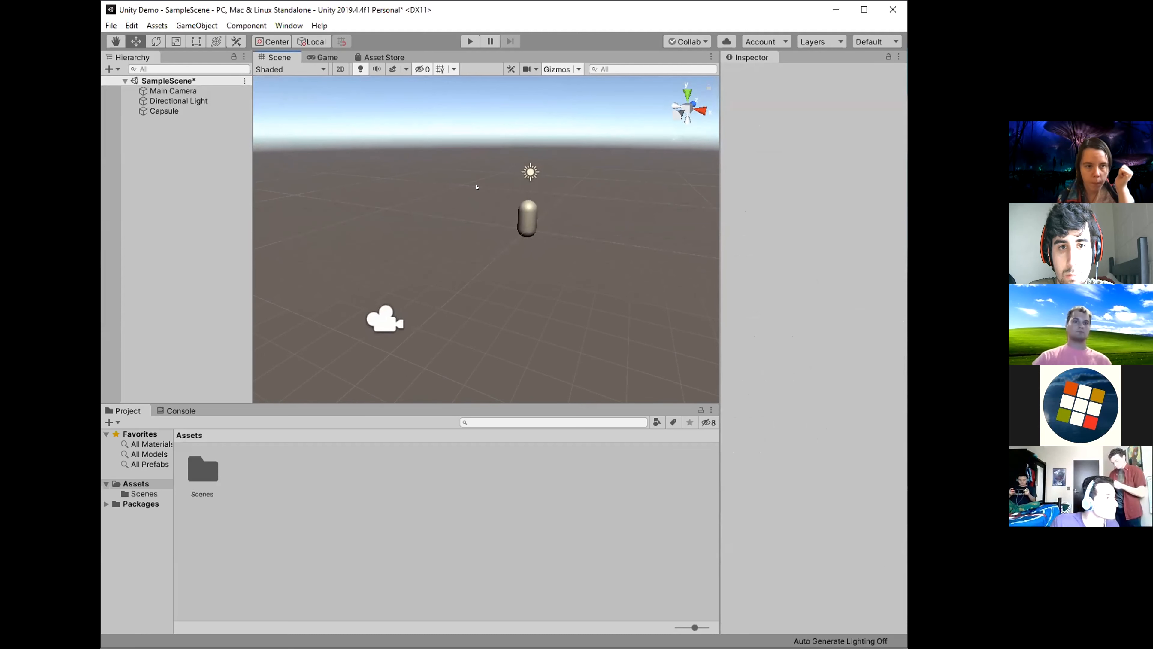
right_click_drag(574, 277, 536, 247)
Rotate the capsule freely about several axes to about X 19.9, Y -163.2, Z -150 with the Rotate tool.
left_click(575, 226)
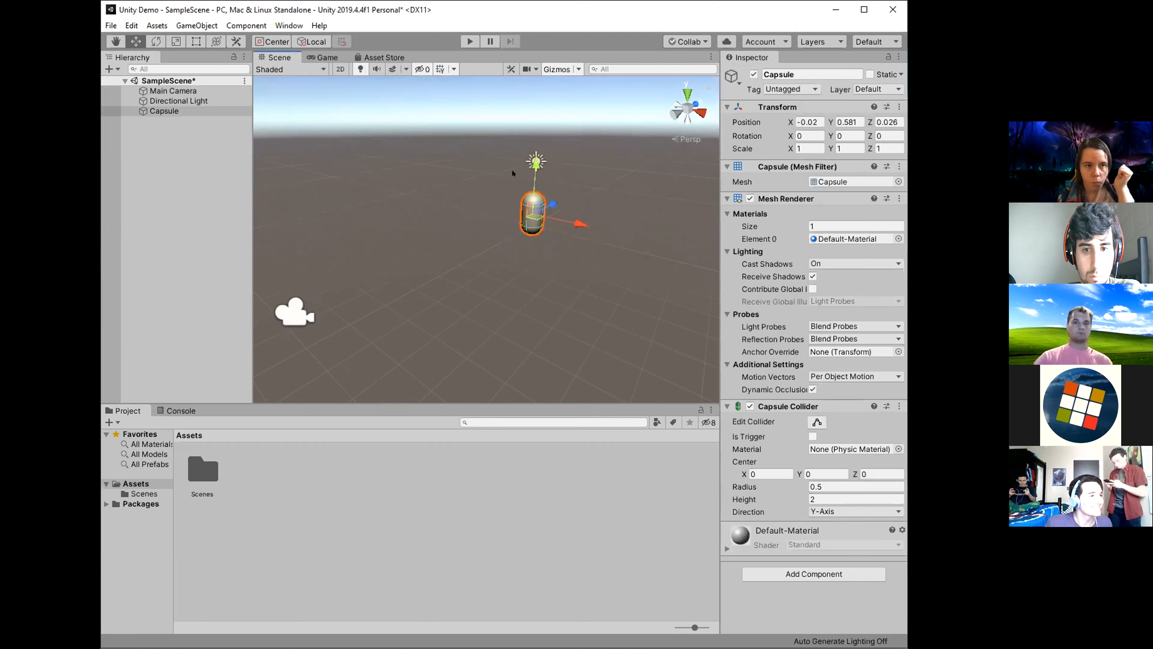
key("e")
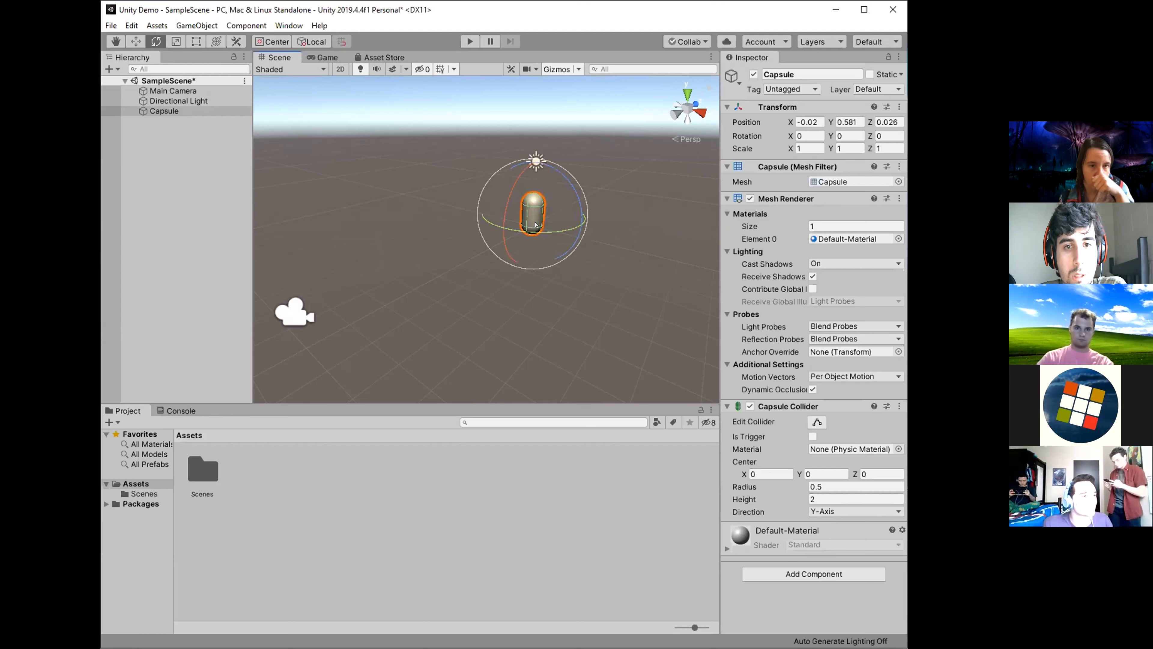
left_click_drag(556, 225, 456, 224)
left_click_drag(519, 194, 580, 262)
right_click_drag(585, 186, 563, 197)
left_click_drag(563, 196, 607, 187)
left_click(583, 244)
Scale the capsule unevenly with the Scale tool, stretching and flattening it into a wide disc.
key("r")
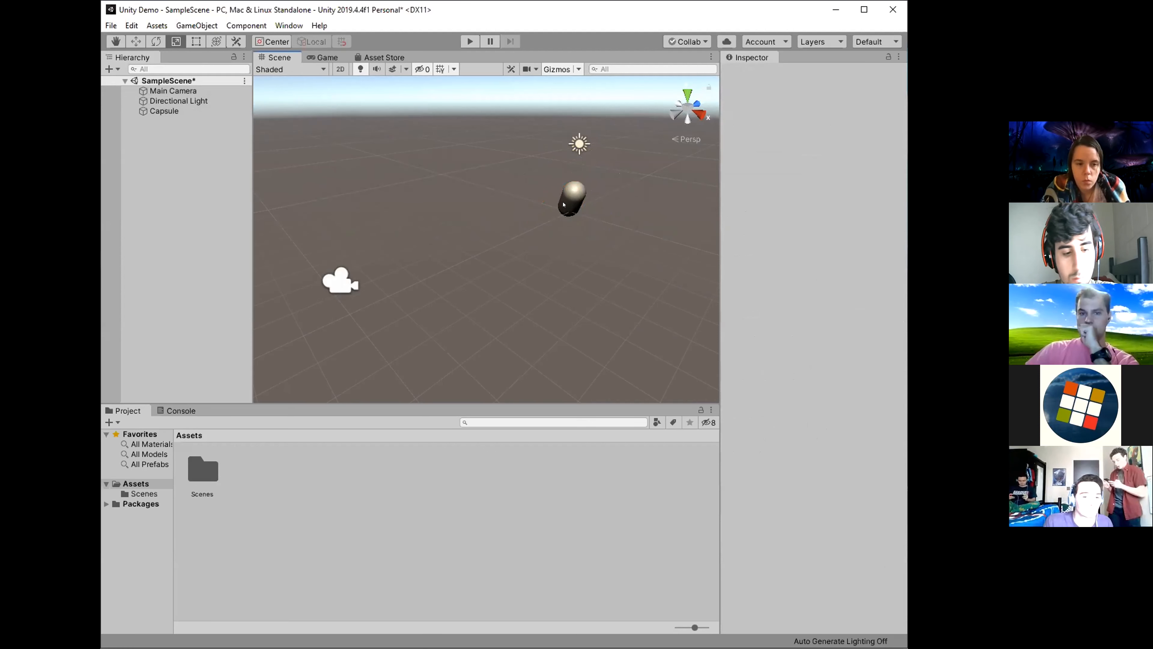
left_click(573, 187)
left_click_drag(608, 235, 645, 272)
left_click_drag(532, 222, 477, 270)
left_click_drag(562, 223, 520, 230)
left_click_drag(608, 236, 628, 254)
right_click_drag(554, 225, 595, 215)
left_click_drag(514, 235, 516, 238)
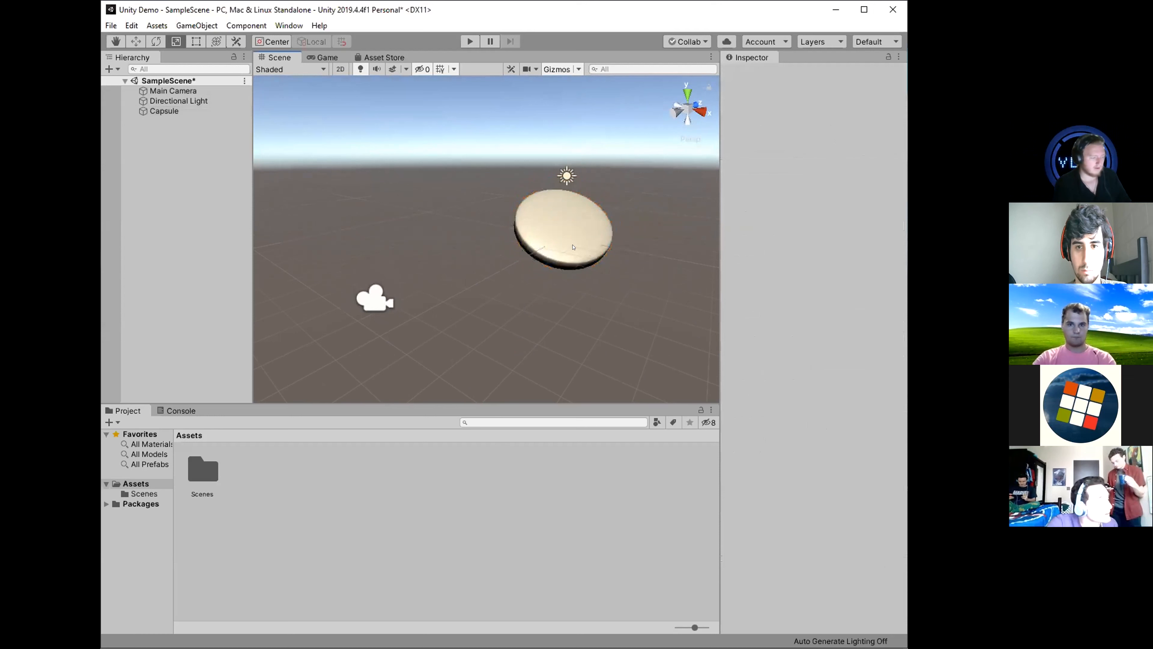
left_click(573, 247)
left_click(565, 294)
left_click(575, 237)
right_click_drag(575, 238, 580, 230)
left_click(575, 276)
left_click(575, 274)
left_click(605, 304)
left_click(574, 273)
left_click(612, 313)
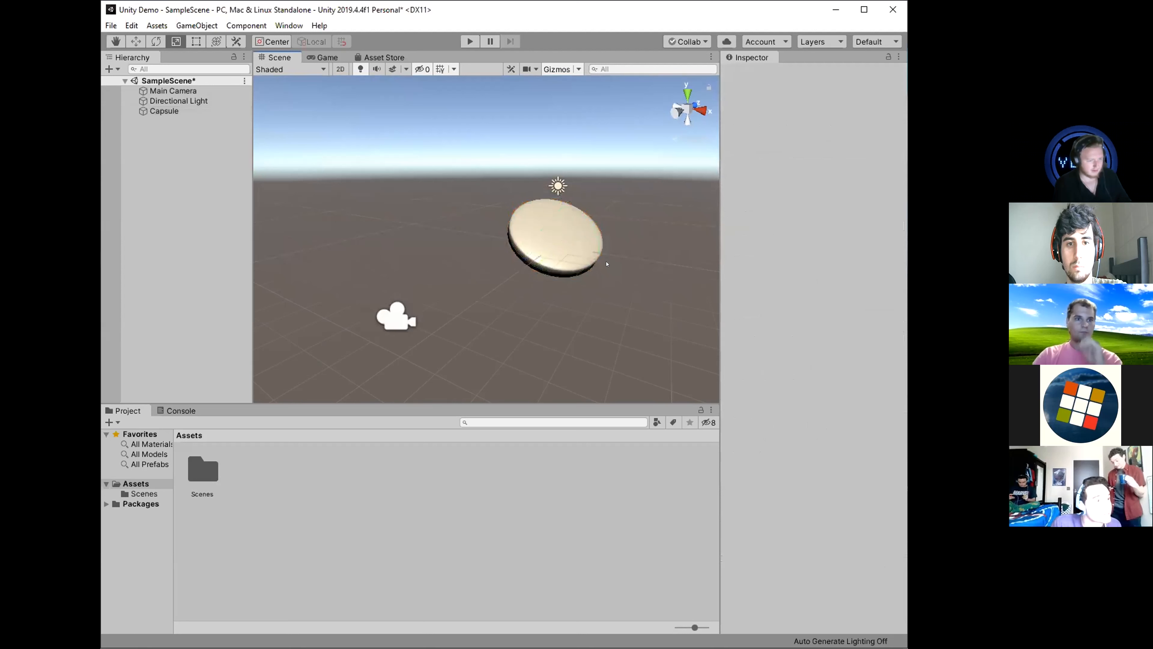
Shrink the flattened capsule with the Scale tool to a scale of about X 2.22, Y 0.50, Z 1.73.
left_click(589, 255)
mouse_move(598, 262)
left_mouse_down()
mouse_move(586, 247)
mouse_move(535, 246)
mouse_move(582, 254)
left_mouse_up()
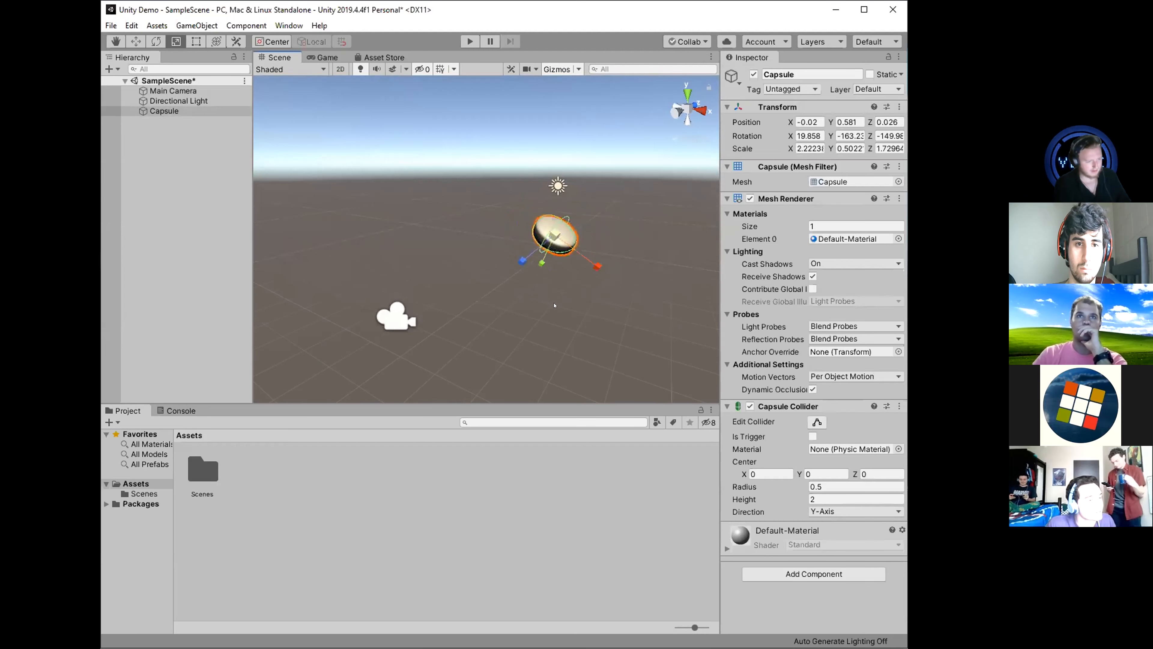
right_click_drag(562, 306, 555, 301)
left_click(609, 273)
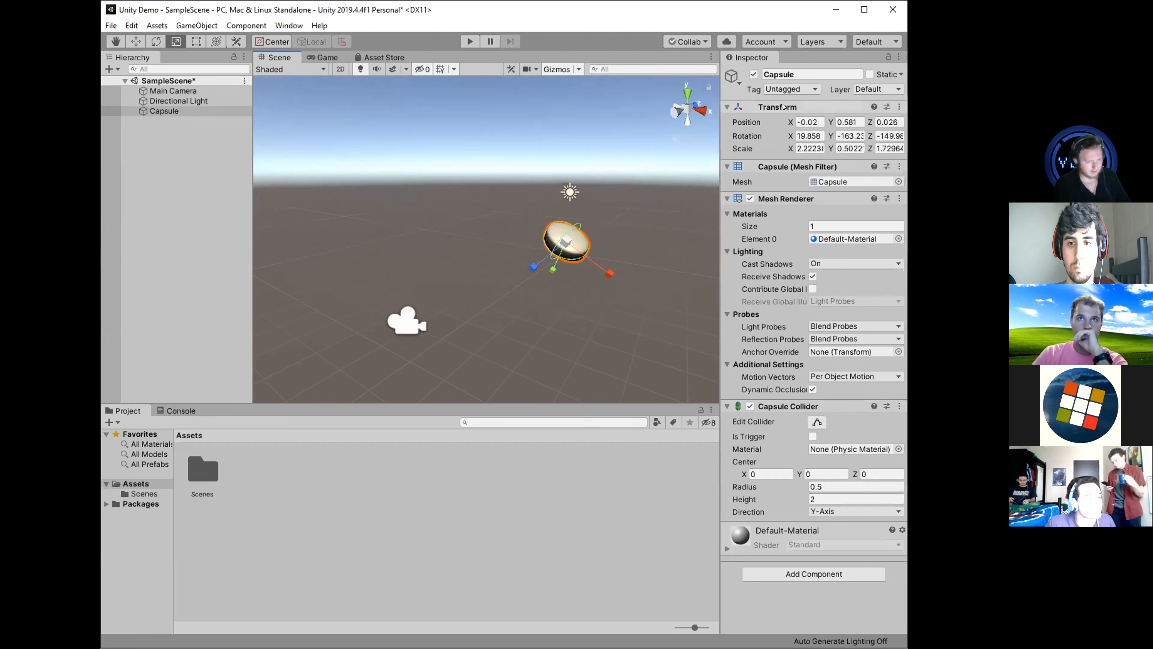
Collapse and reopen the capsule's Transform component, and examine its individual rotation and scale fields.
left_click(727, 107)
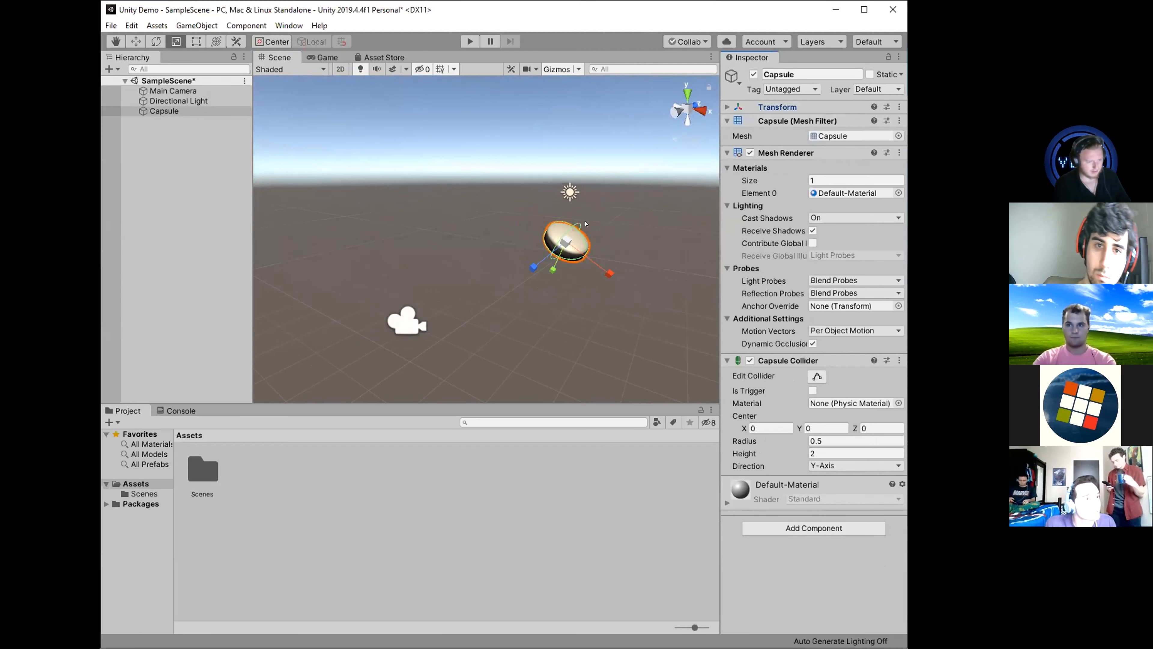
left_click(726, 107)
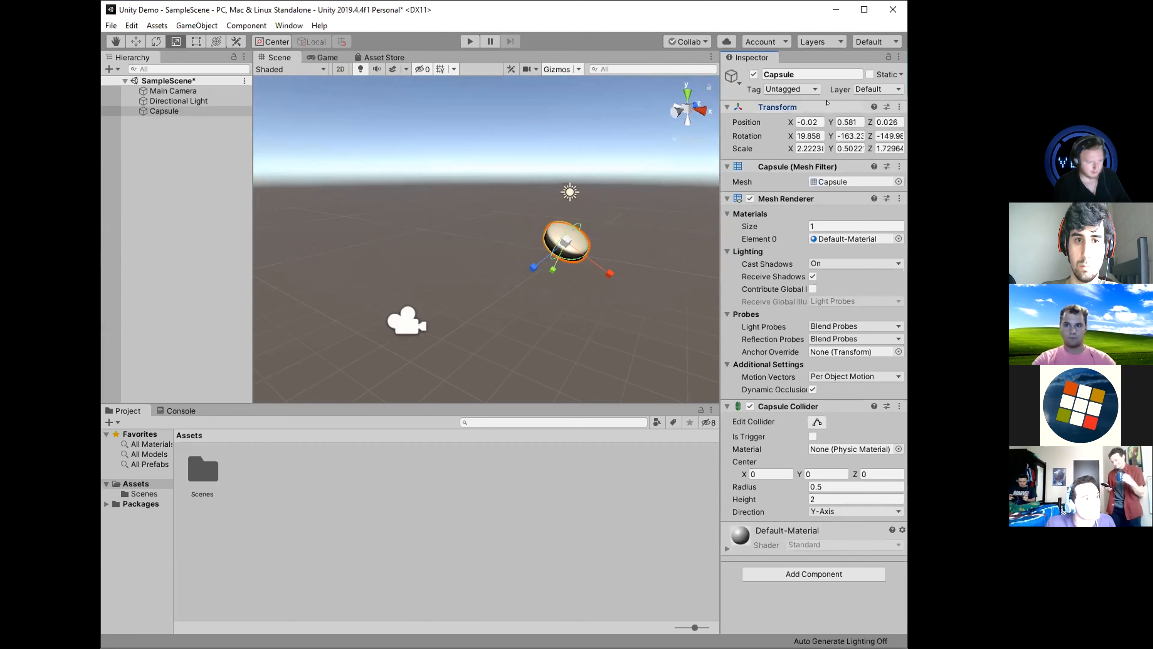
left_click(815, 135)
key("Tab")
key("Tab")
left_click(813, 137)
left_click(813, 148)
left_click(850, 149)
left_click(888, 148)
left_click(888, 136)
Set the capsule's rotation to 0 on the X, Y and Z axes.
left_click(800, 136)
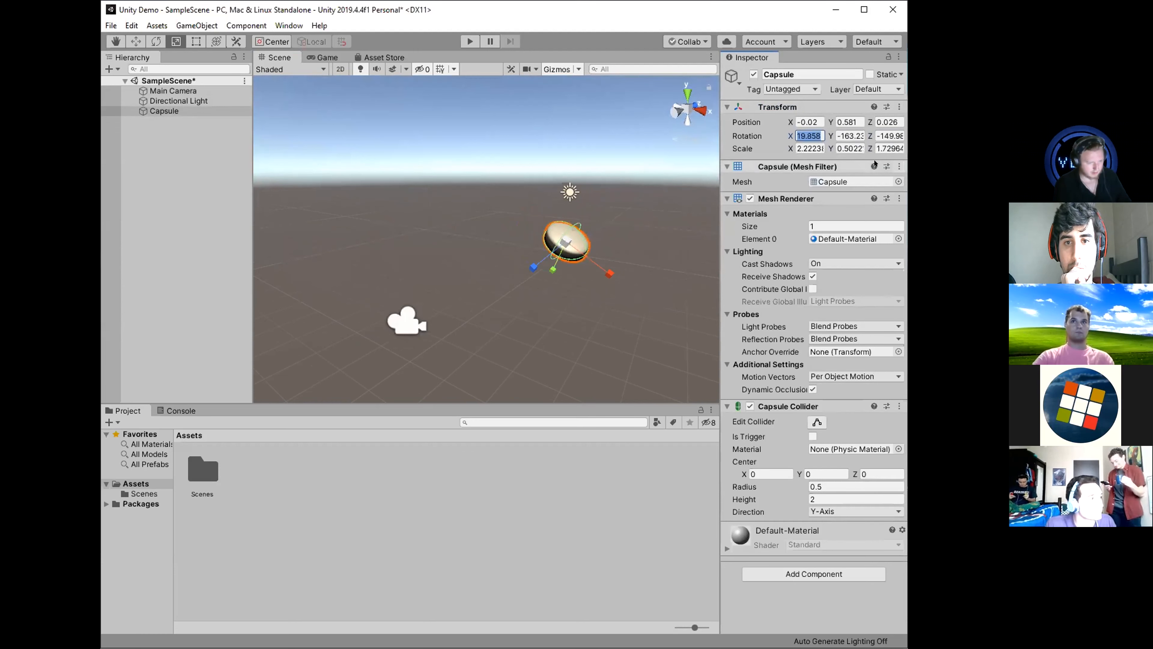
type("0")
left_click(850, 135)
type("0")
key("Tab")
type("0")
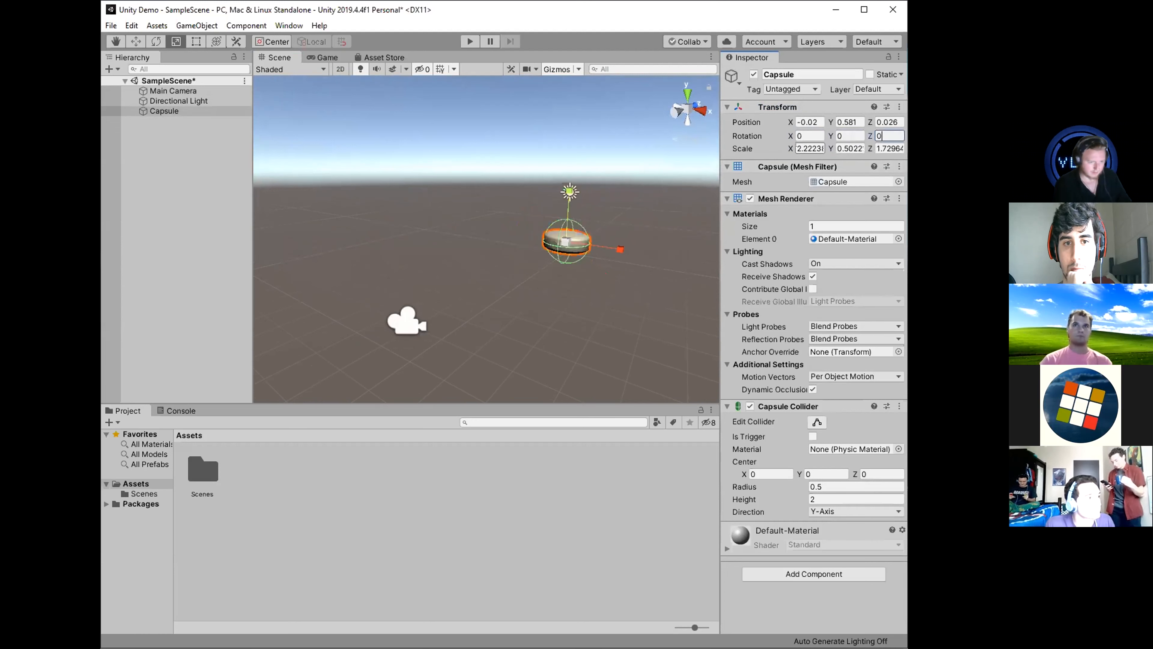
Set the capsule's scale to 1 on the X, Y and Z axes.
left_click(801, 148)
type("1")
key("Tab")
type("1")
key("Tab")
type("1")
left_click(667, 227)
right_click_drag(667, 227, 623, 227)
left_click(623, 227)
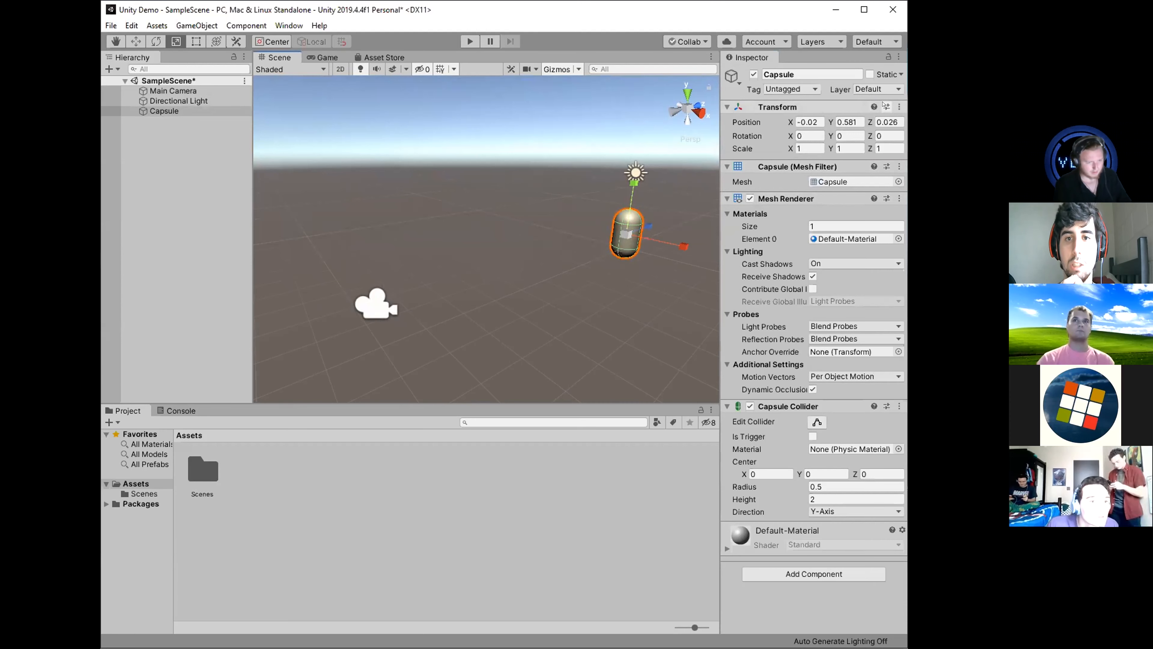
Reset the capsule's Transform component to its default position, rotation and scale.
left_click(900, 106)
left_click(860, 120)
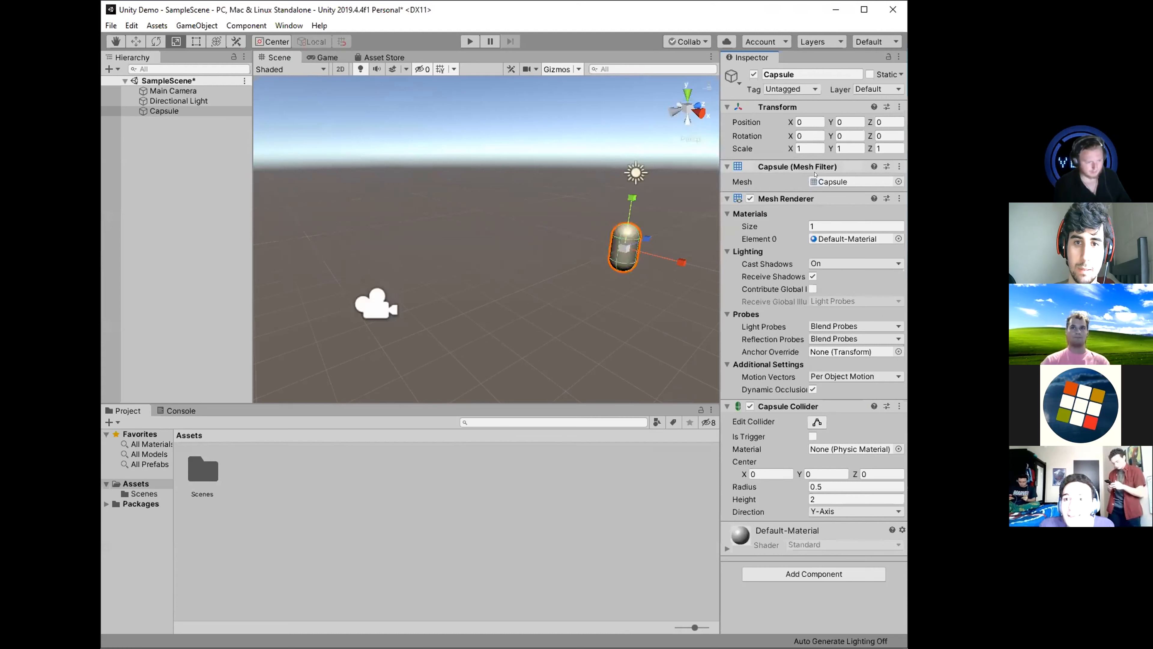
left_click(451, 248)
mouse_move(516, 249)
right_mouse_down()
mouse_move(580, 247)
mouse_move(527, 226)
mouse_move(497, 235)
mouse_move(530, 247)
mouse_move(513, 241)
right_mouse_up()
key("a")
left_click(546, 212)
left_click(900, 107)
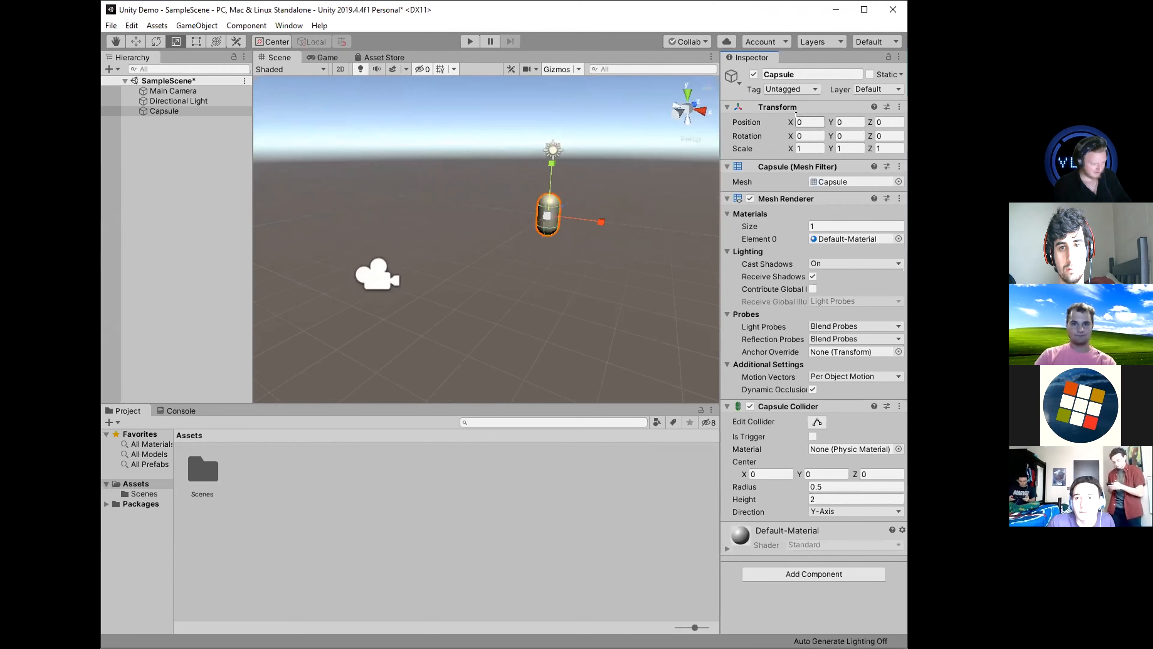
Go through the capsule's position fields and examine its placement relative to the camera in the Scene view.
left_click(794, 120)
key("Tab")
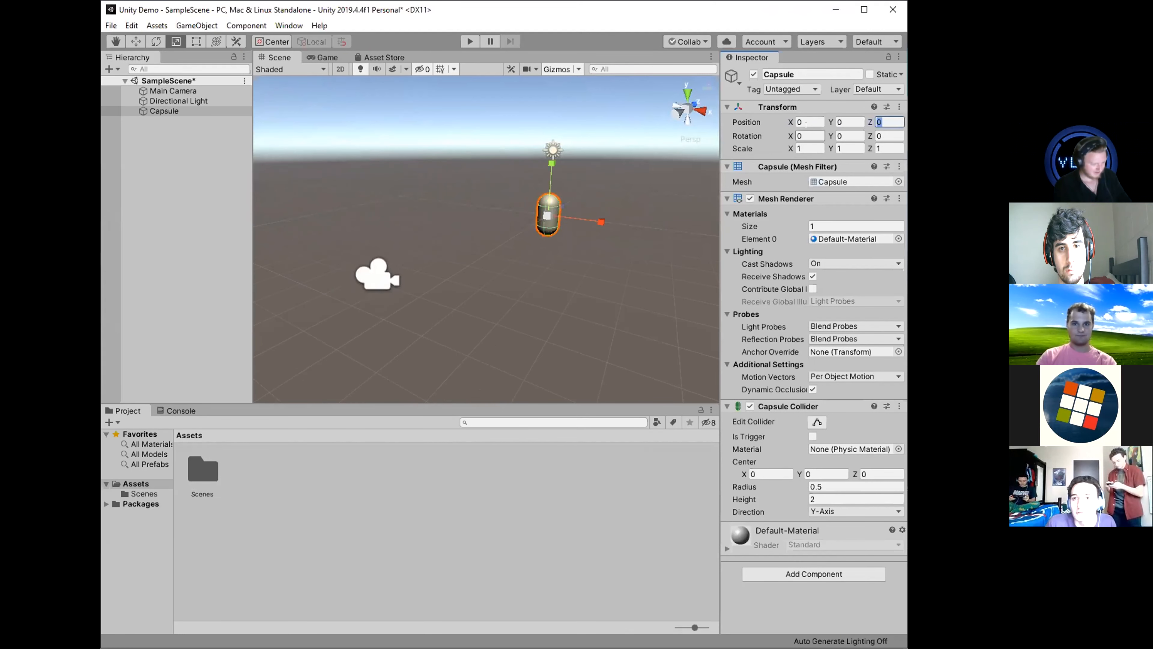
left_click(797, 122)
right_click_drag(613, 274, 596, 277)
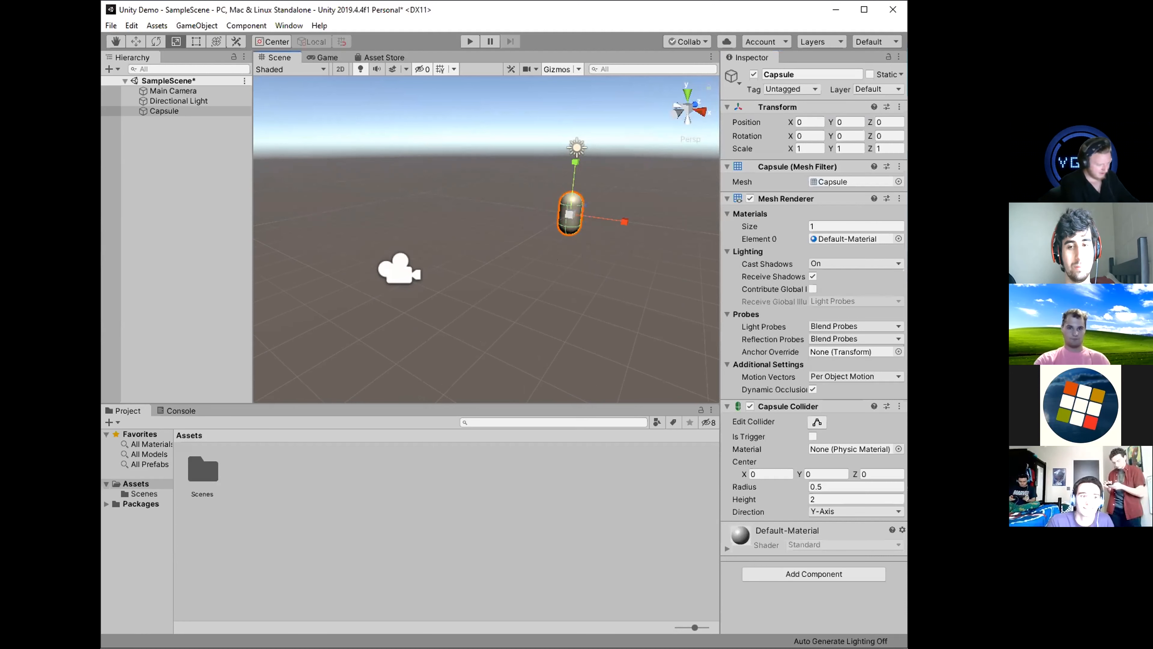
right_click_drag(590, 218, 592, 211)
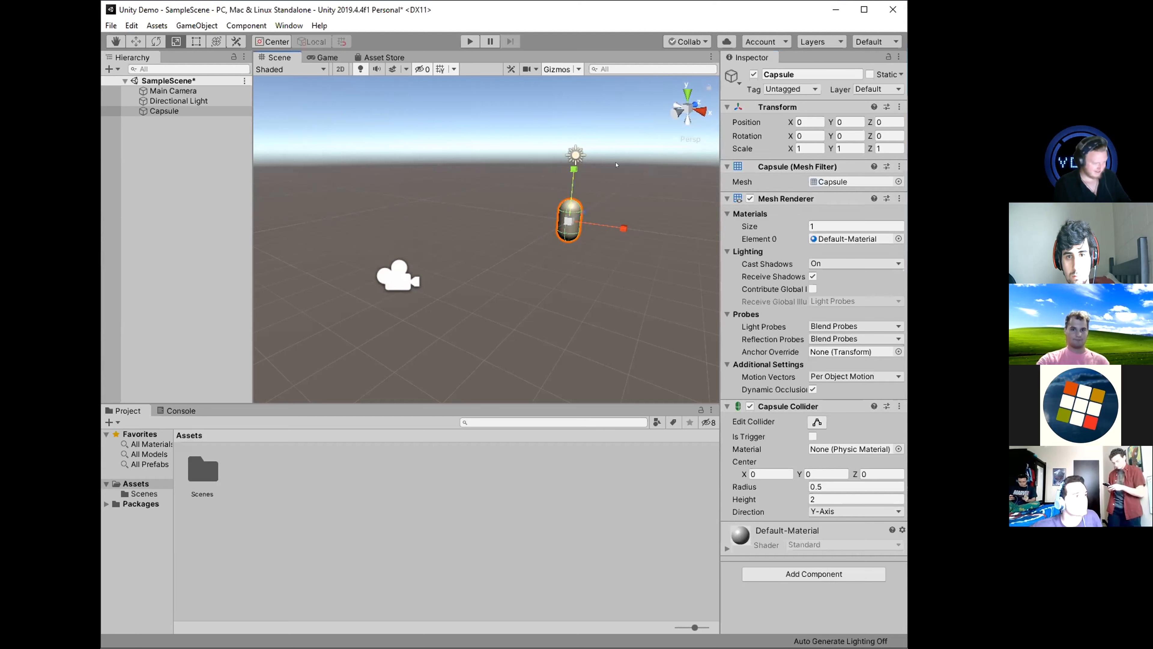
left_click(614, 256)
left_click(573, 211)
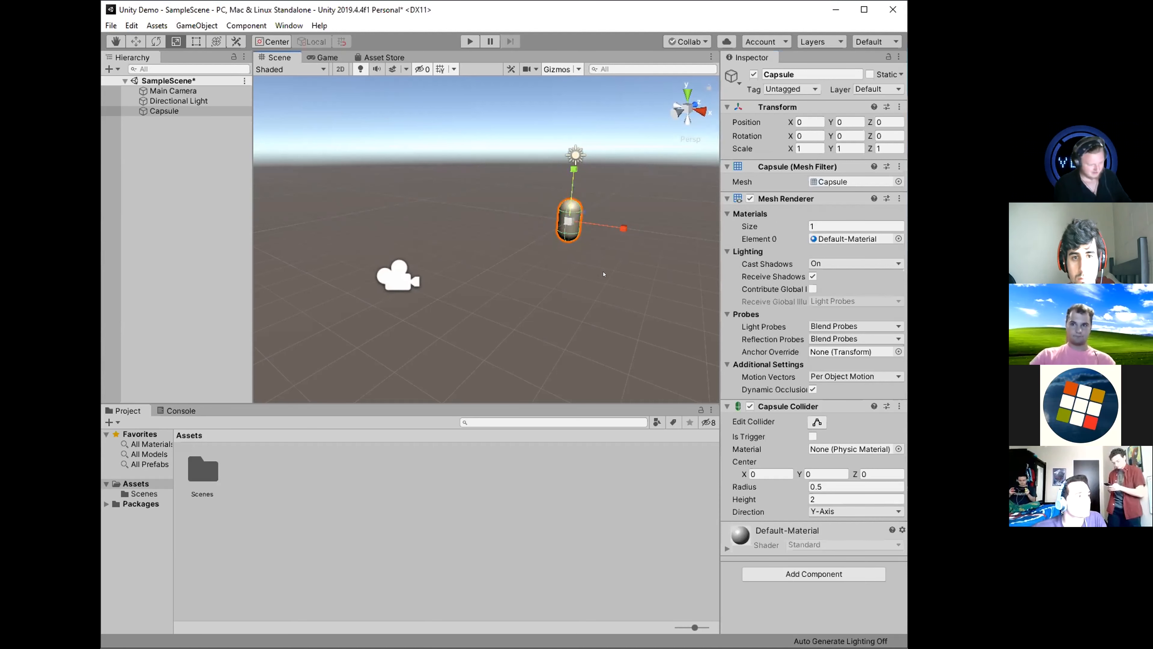
Create a new material named q in the Assets folder.
left_click(775, 198)
left_click(774, 199)
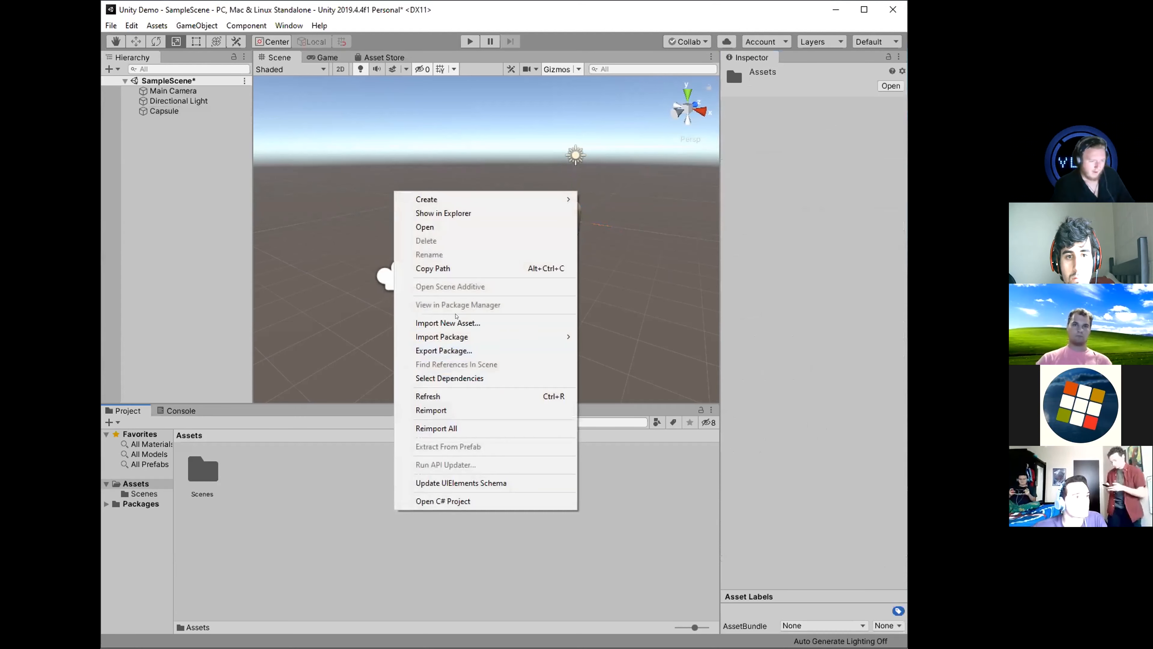
mouse_move(495, 199)
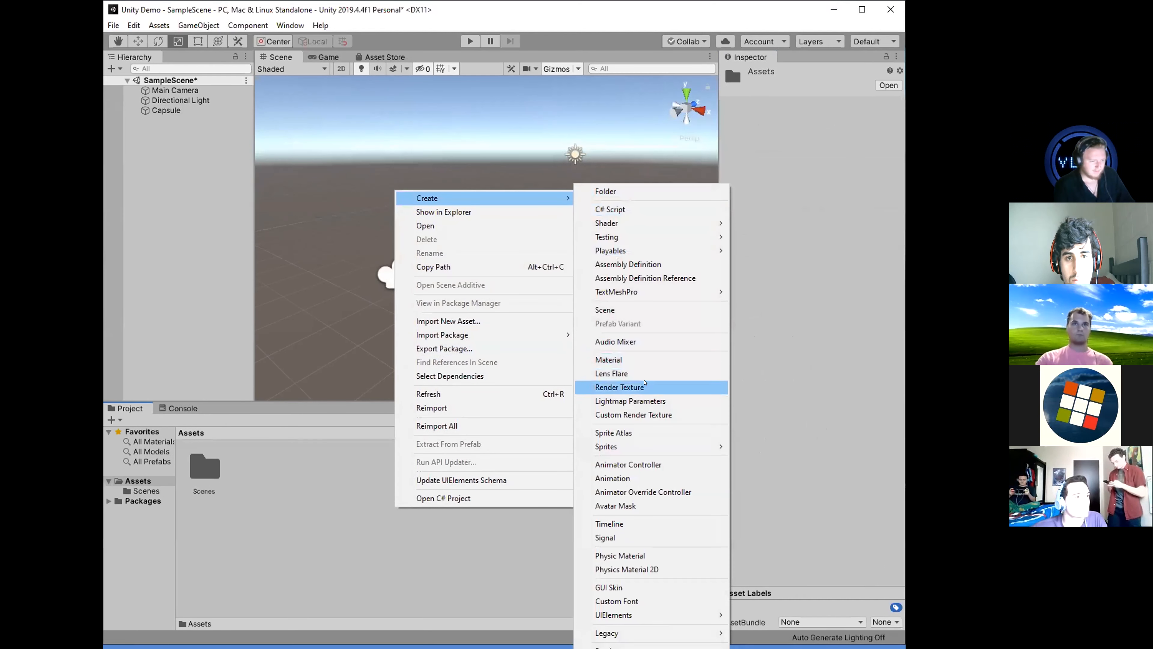
left_click(608, 360)
type("q")
key("Return")
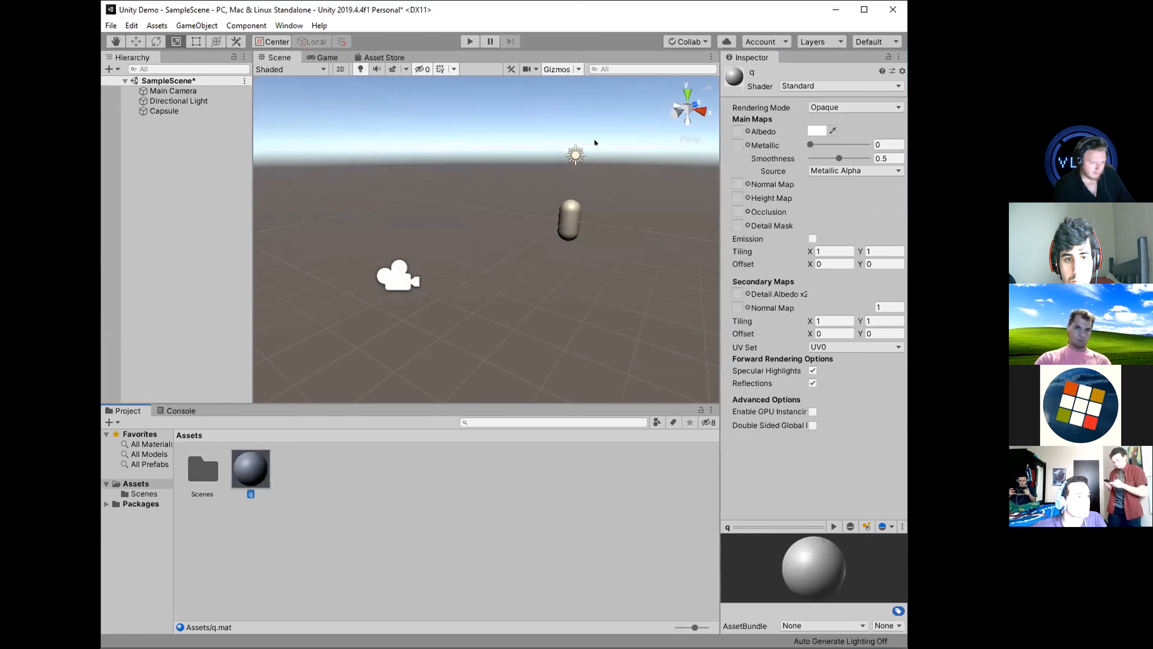
Set material q's albedo color to red (FB1C1C) and apply the material to the capsule.
left_click(817, 131)
left_click(199, 87)
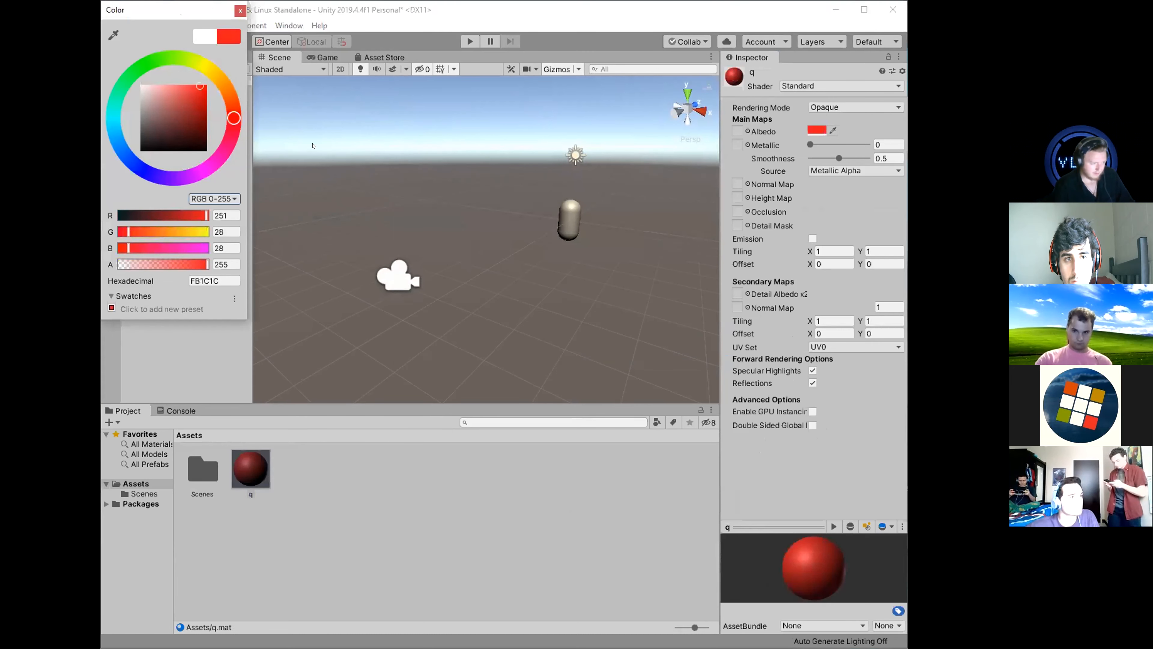
left_click_drag(251, 468, 573, 217)
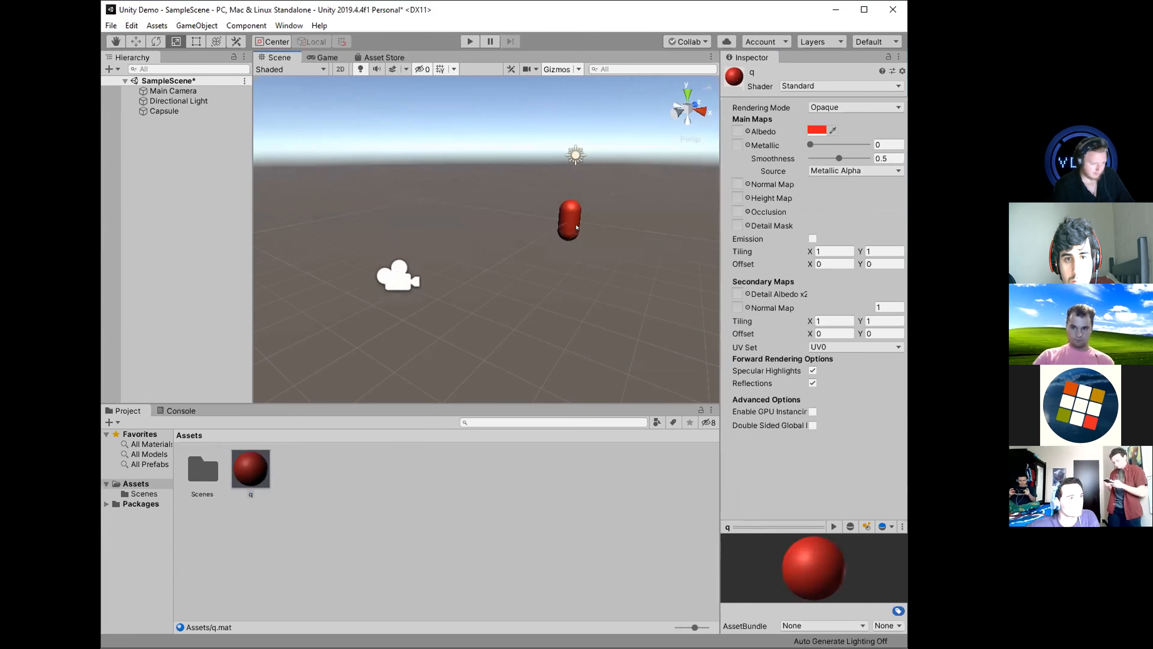
left_click(575, 225)
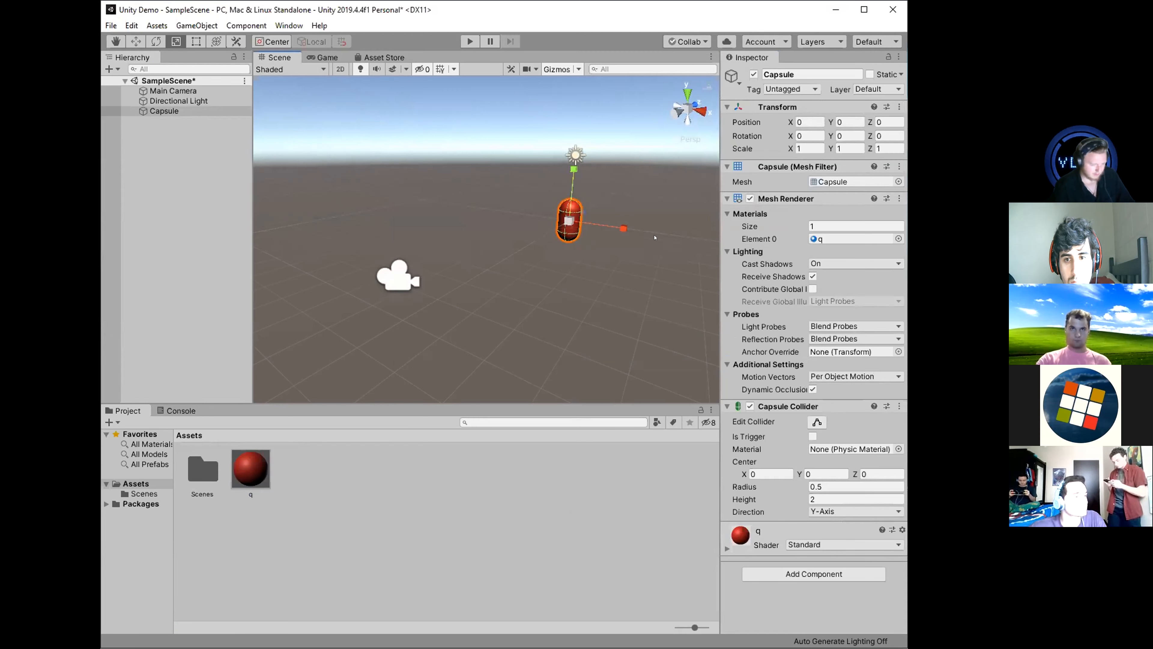
right_click_drag(662, 275, 609, 263)
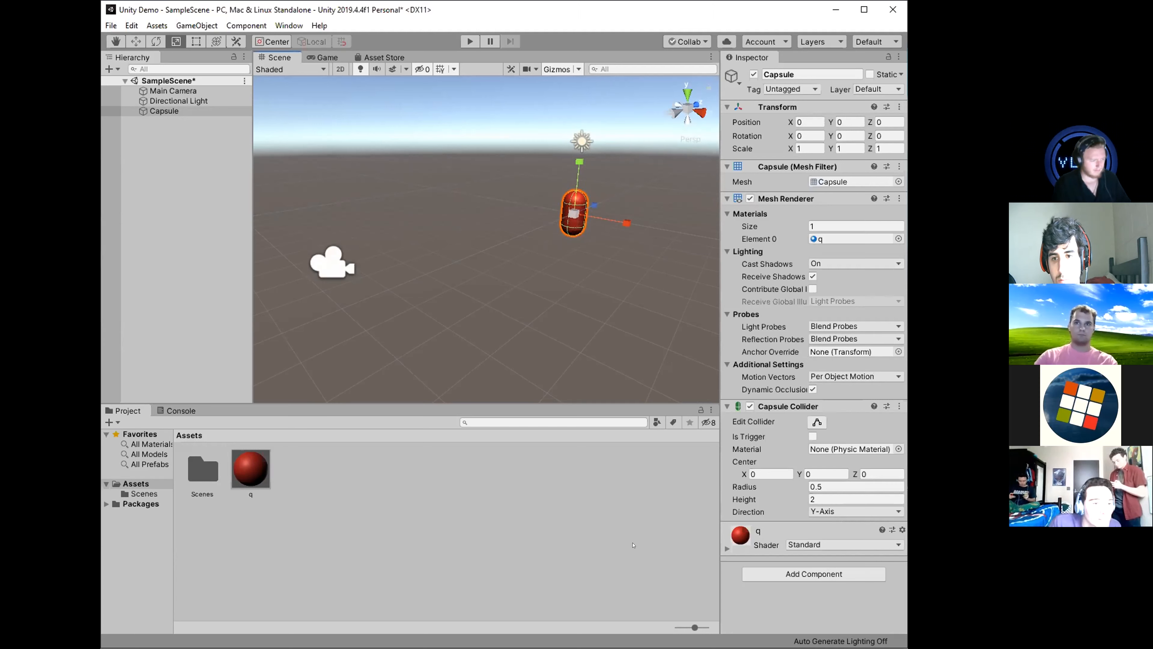
Create a second material named blue in the Assets folder.
right_click(316, 480)
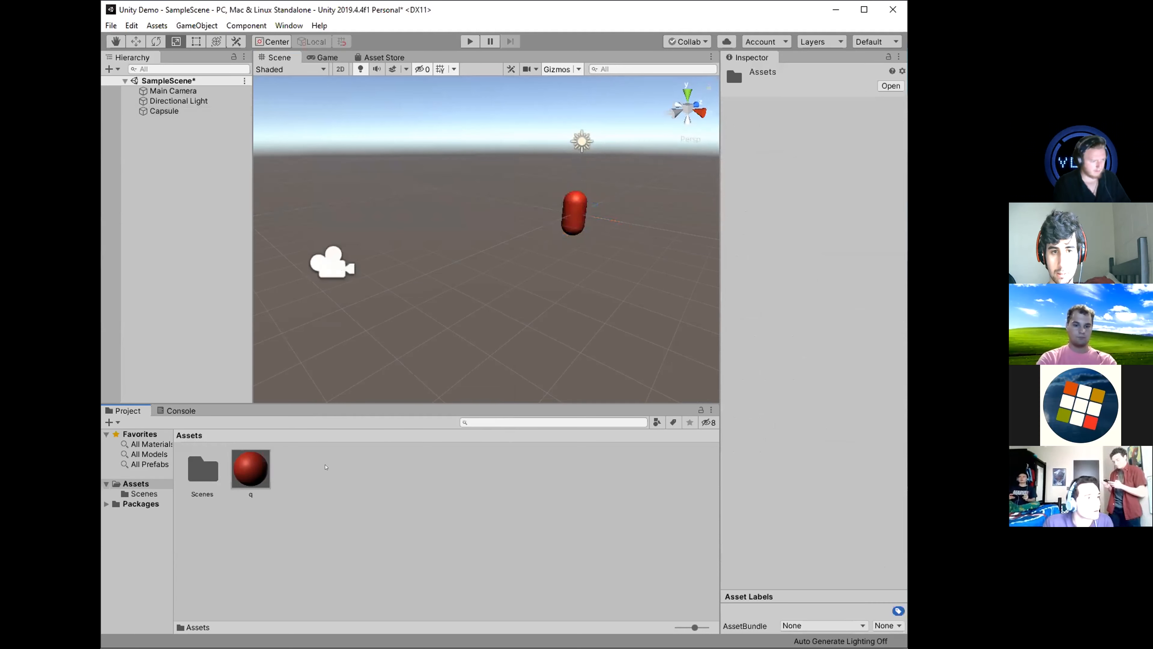
right_click(330, 470)
mouse_move(506, 156)
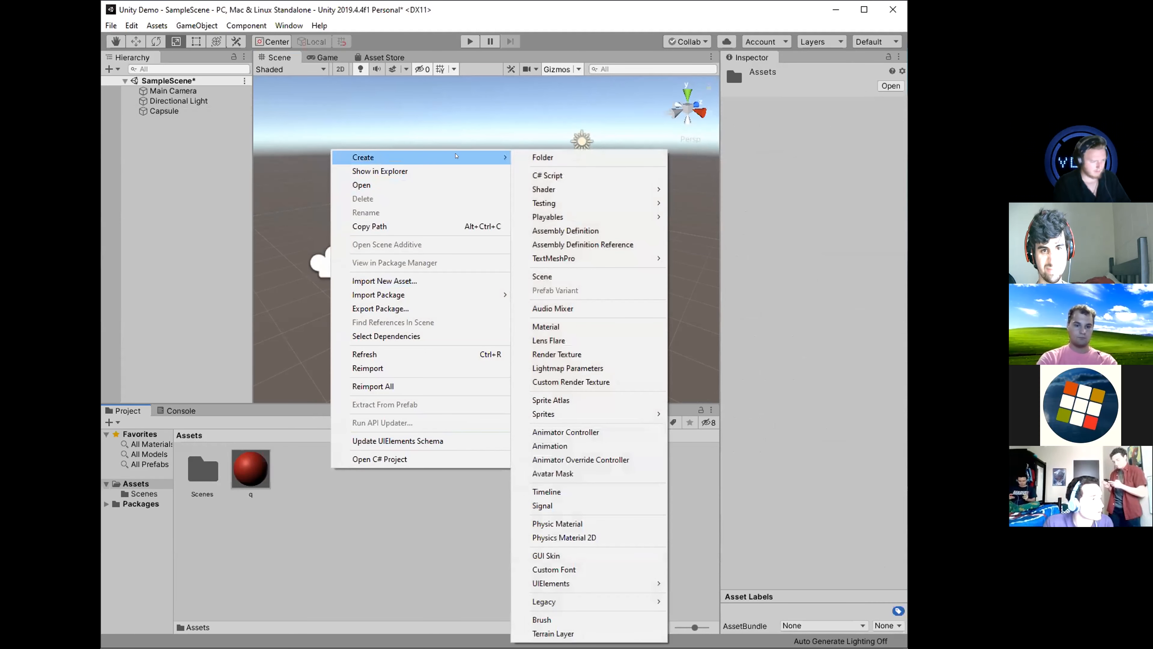
left_click(546, 327)
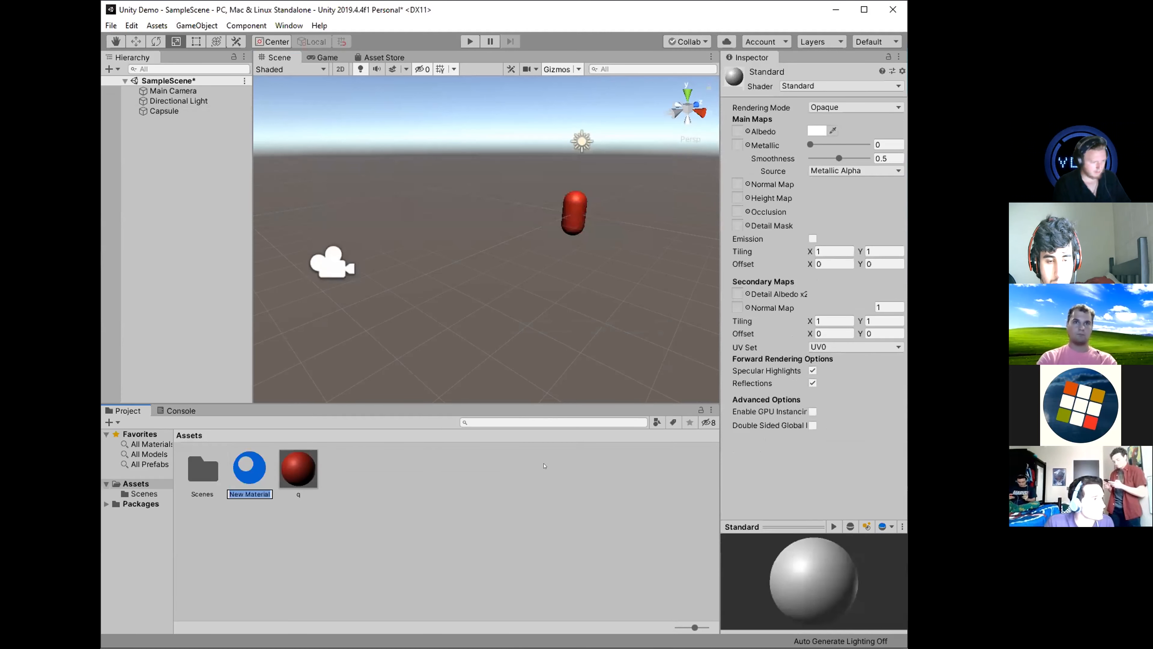
type("blud")
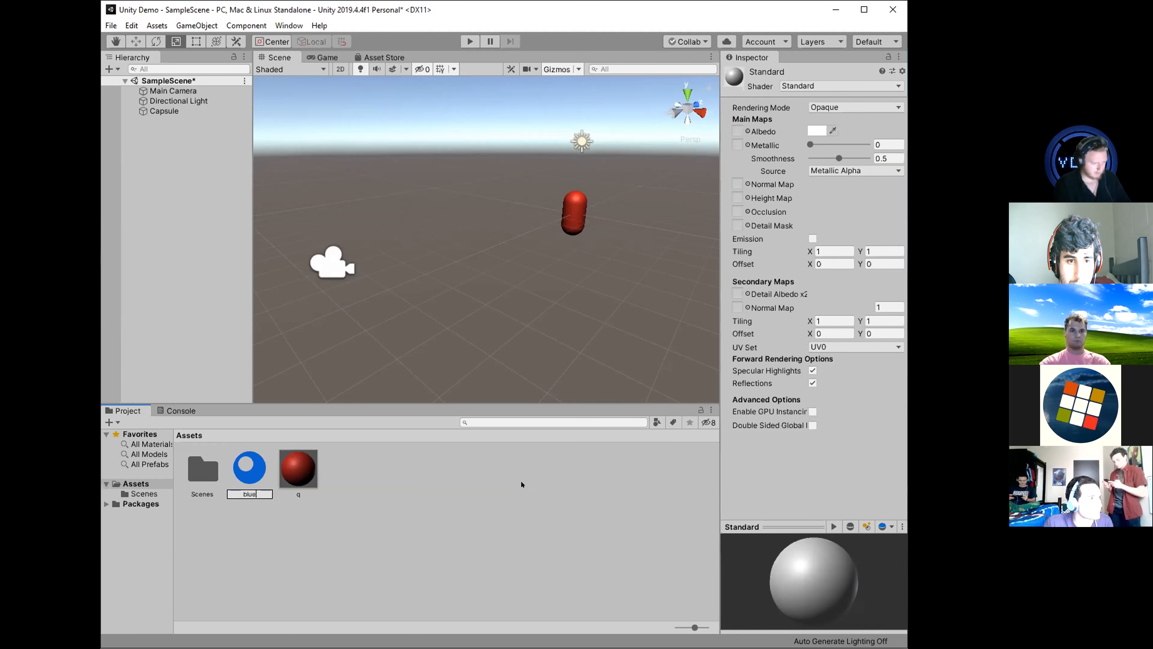
key("Return")
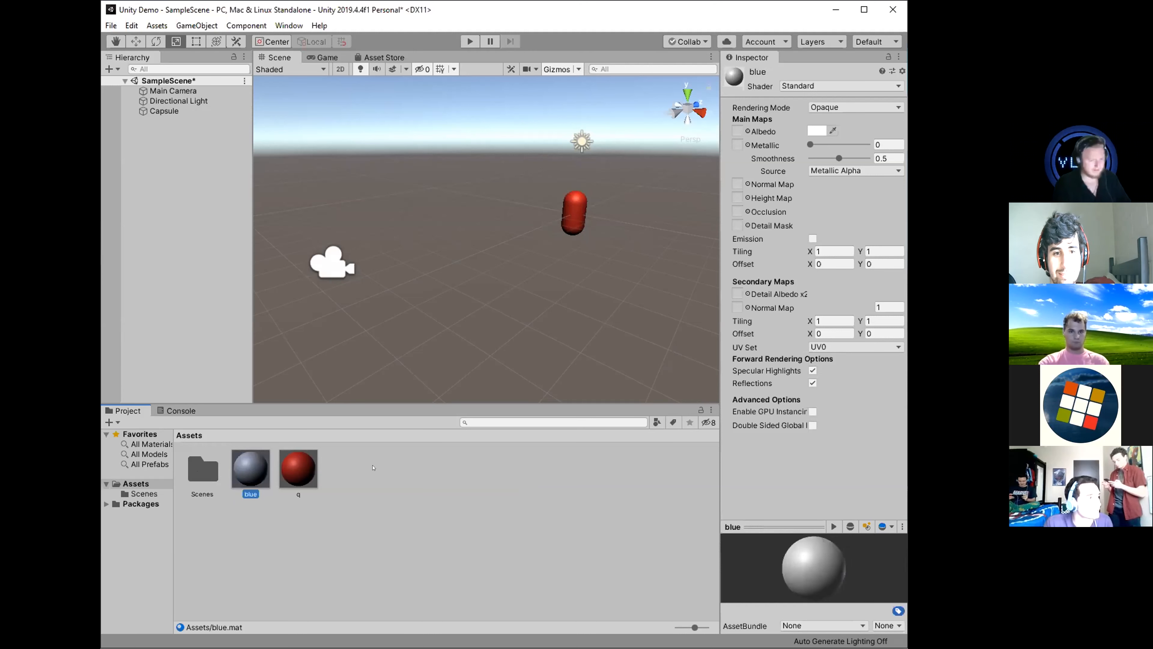
Set the blue material's albedo color to 154AFF.
left_click(342, 535)
left_click(253, 466)
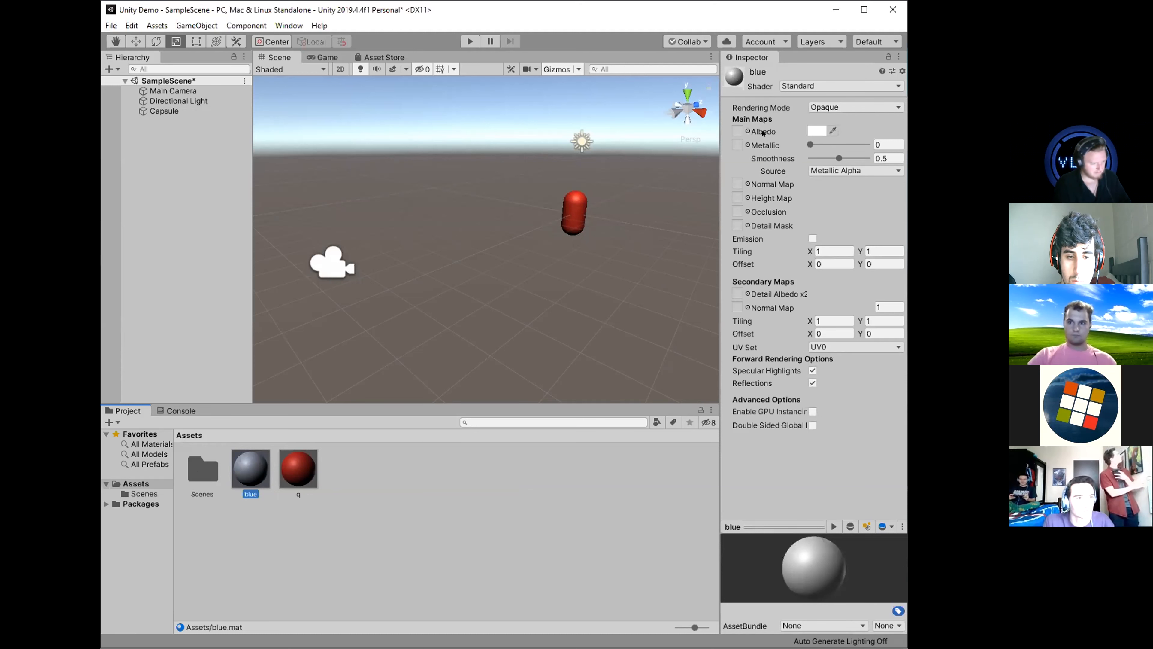
left_click(816, 128)
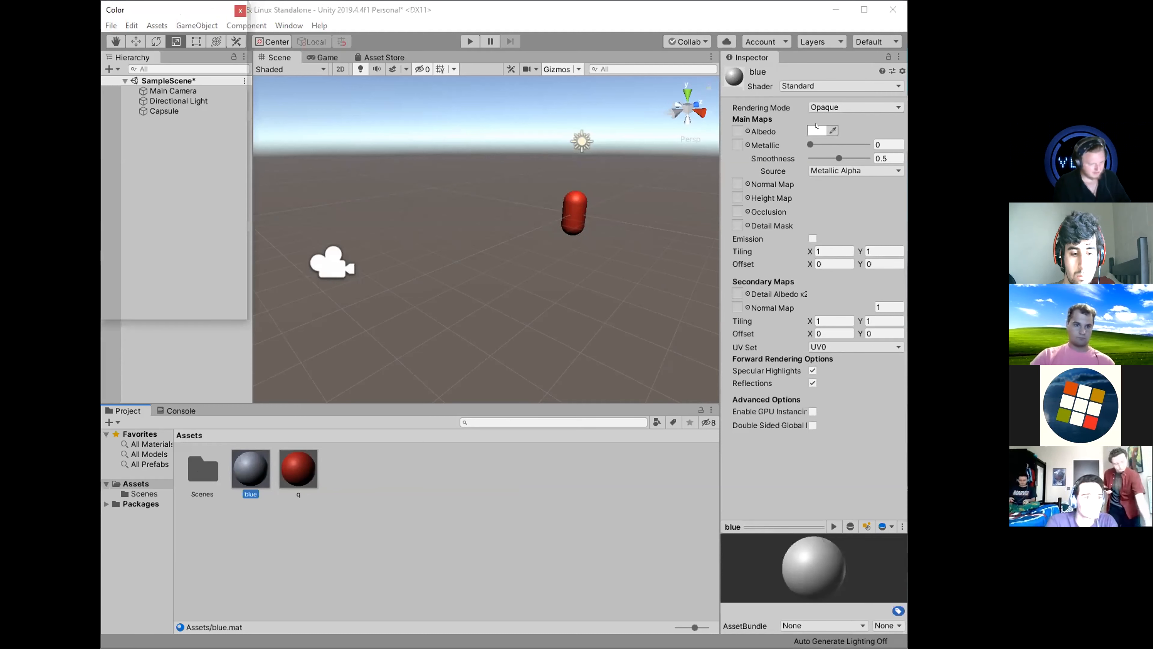
left_click_drag(191, 116, 201, 83)
left_click(132, 162)
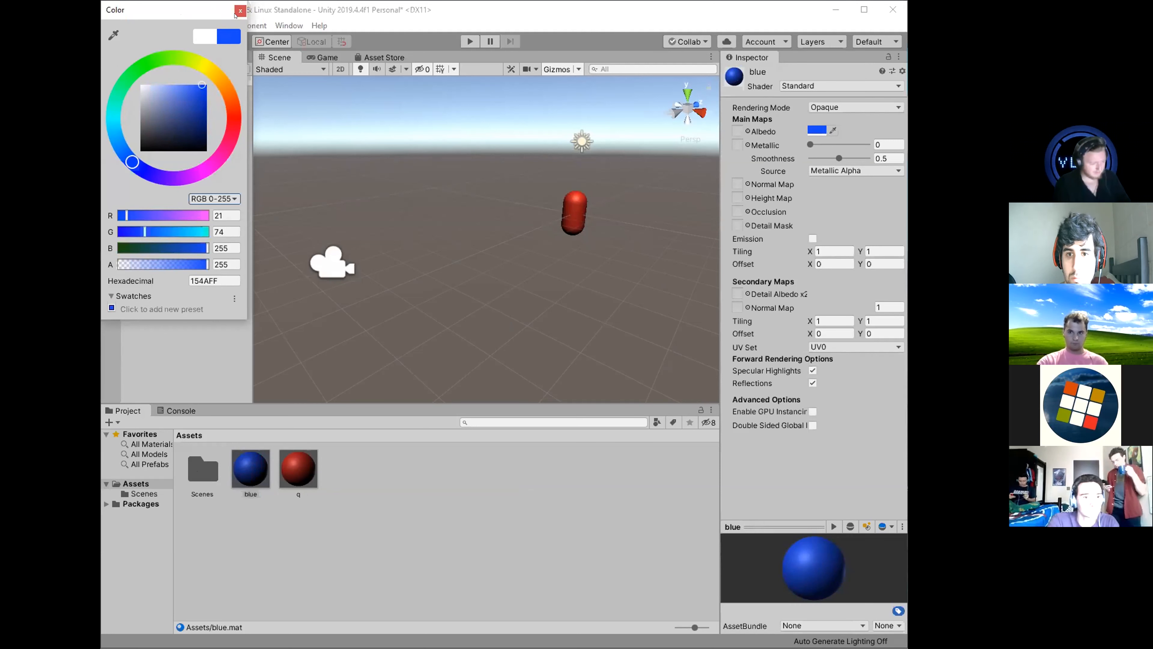
left_click(240, 11)
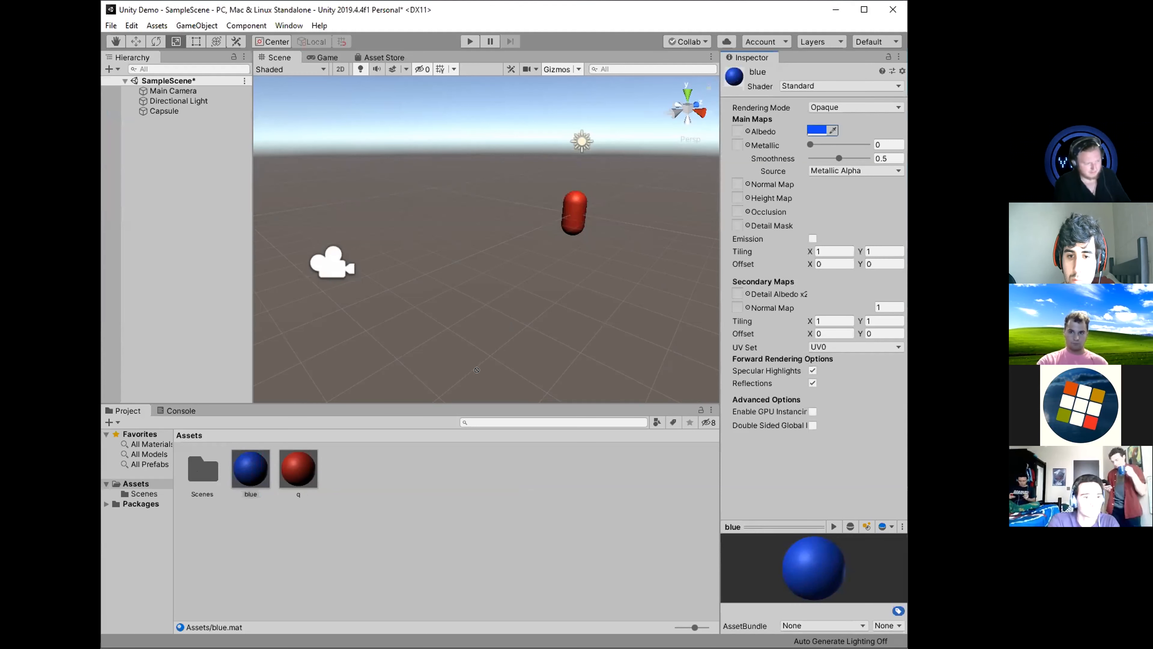
Apply the blue material to the capsule in the scene and check its assigned material.
left_click_drag(558, 295, 566, 215)
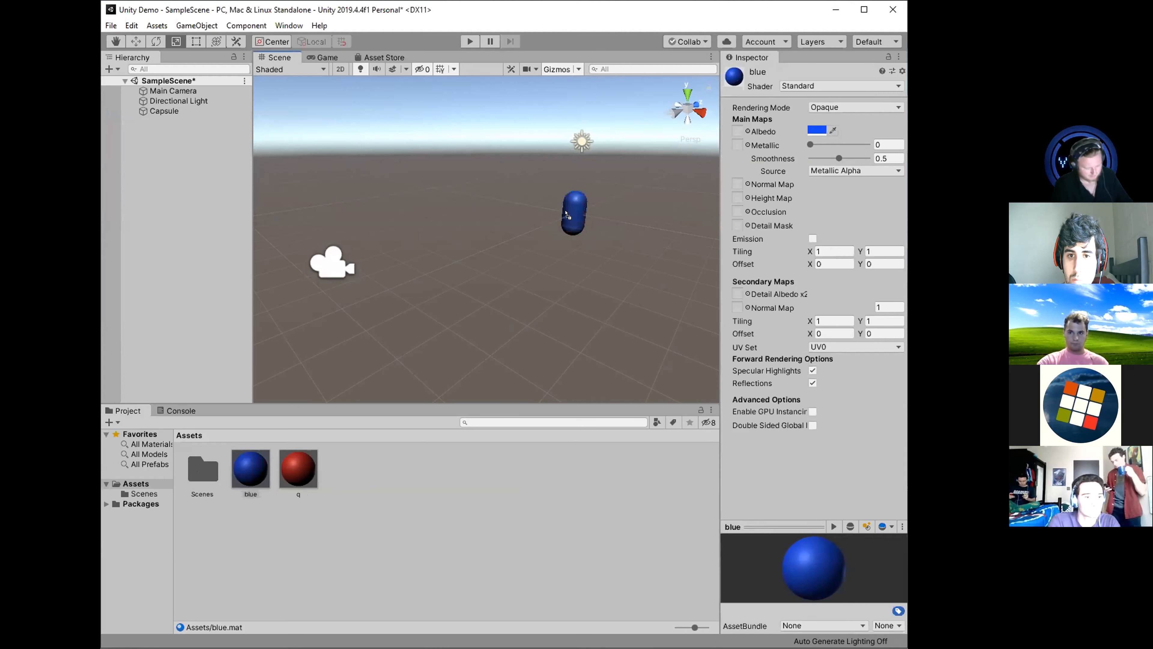
left_click(573, 213)
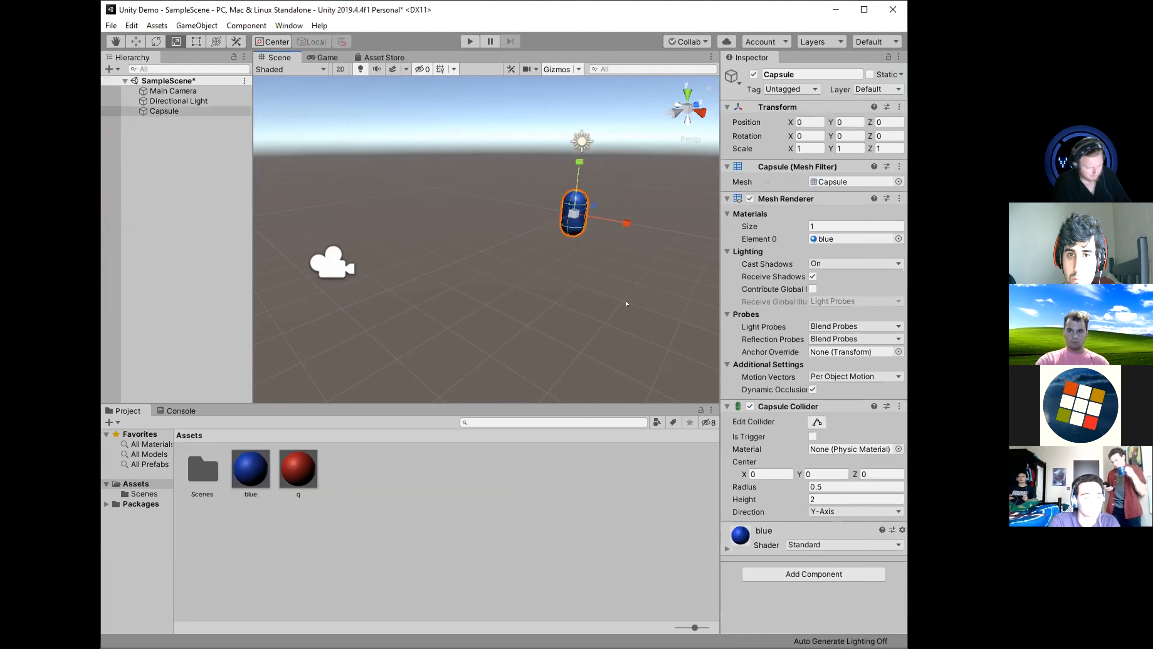
left_click(625, 304)
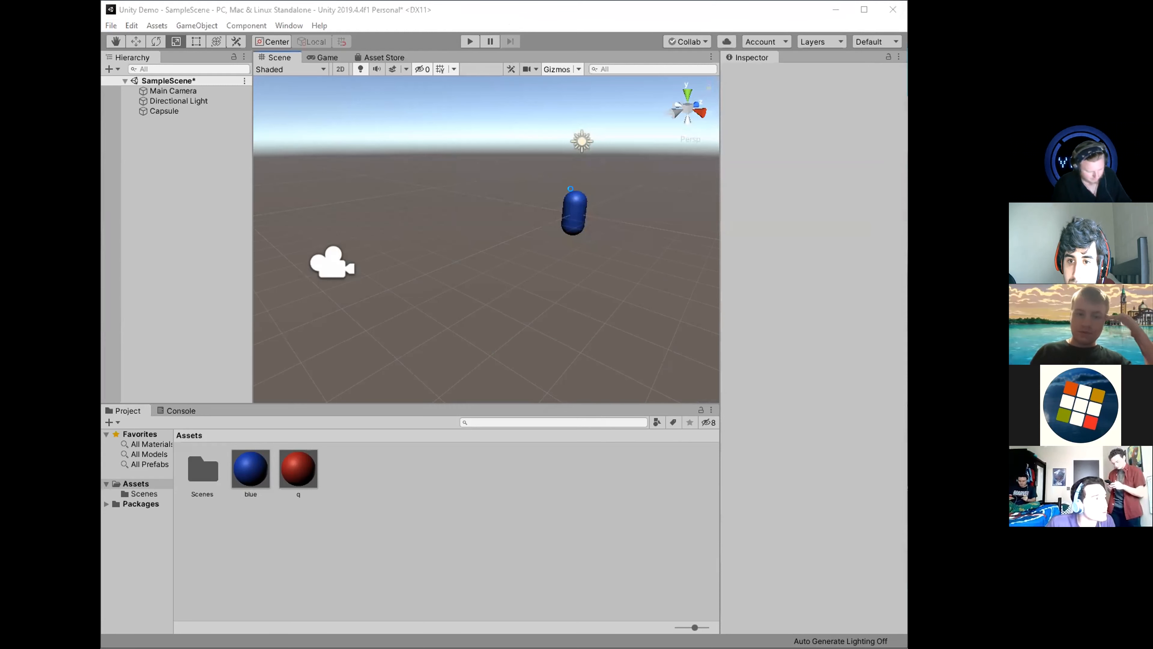
Add a Rigidbody component to the capsule.
left_click(575, 202)
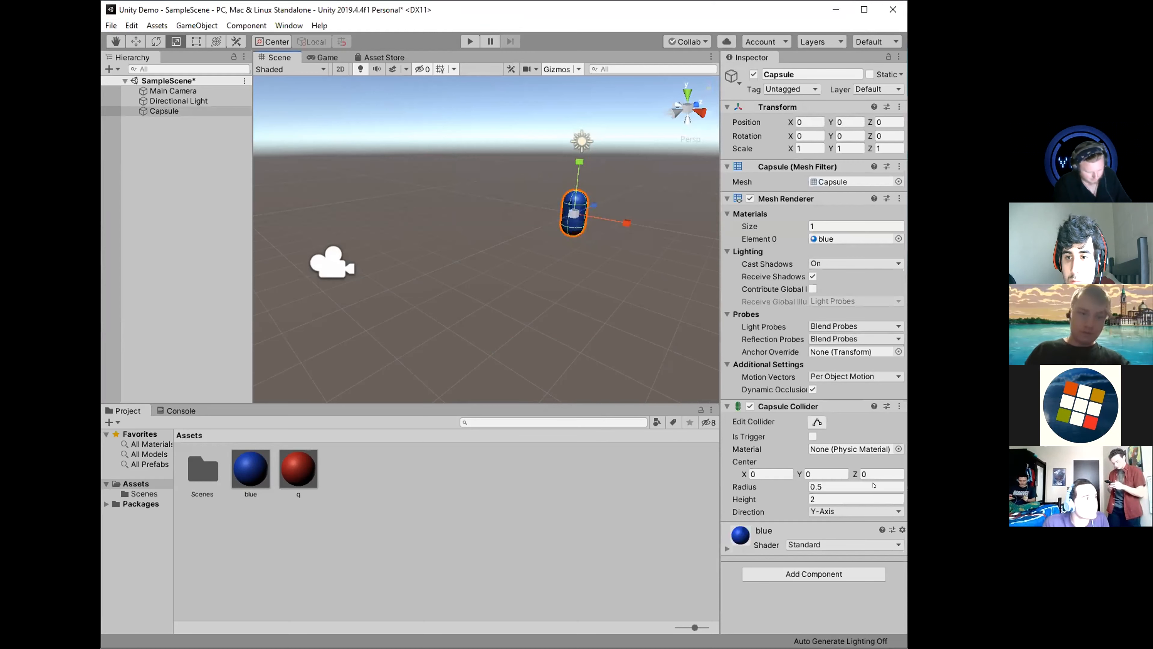
left_click(814, 574)
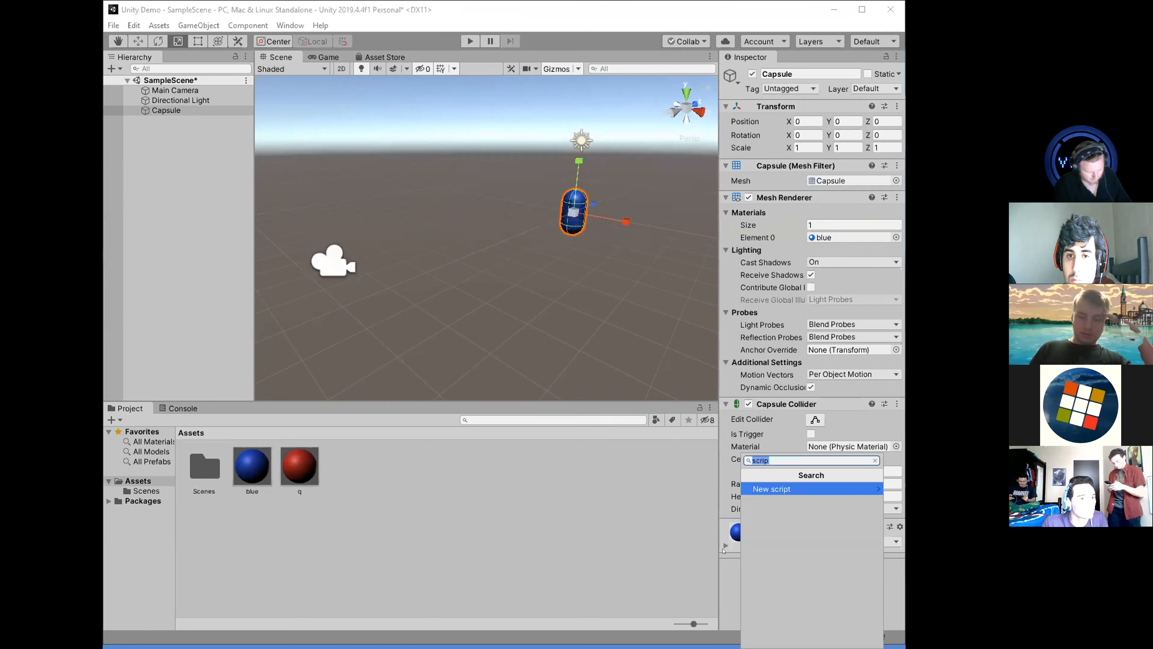
left_click(893, 600)
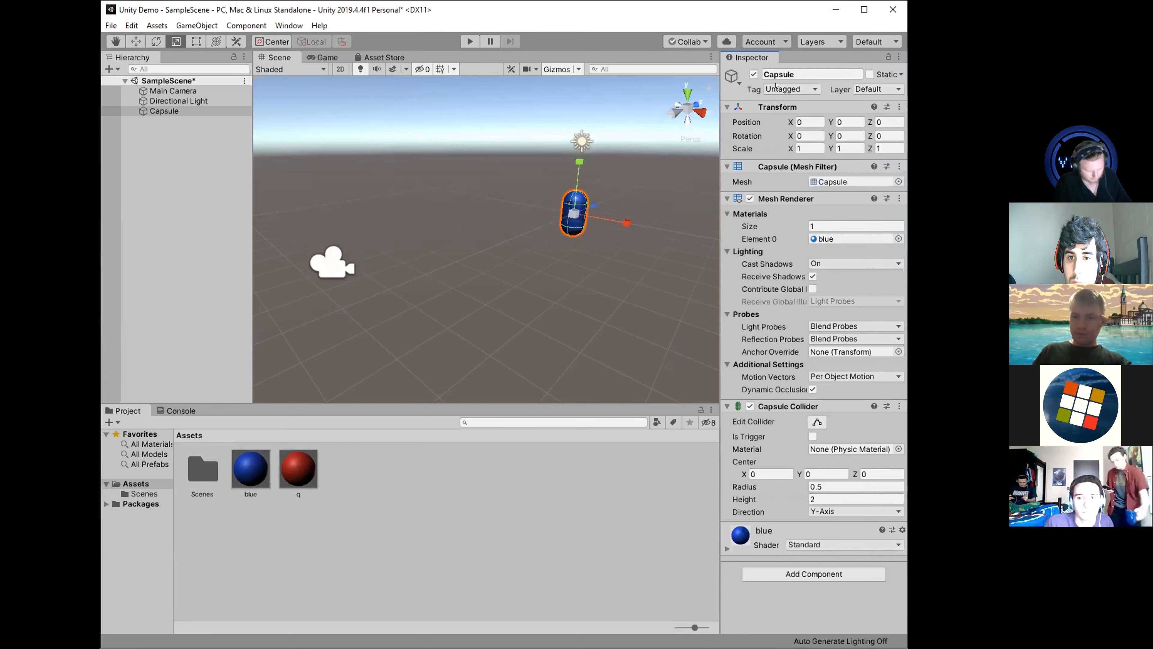
left_click(816, 575)
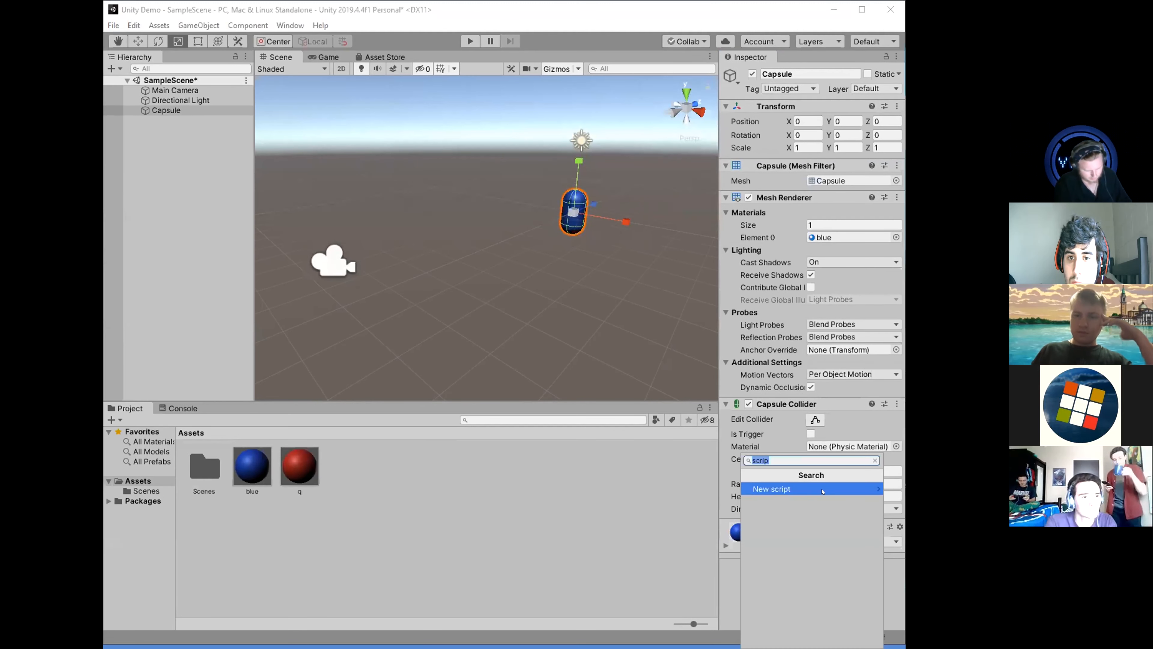
type("rid")
key("BackSpace")
type("gid")
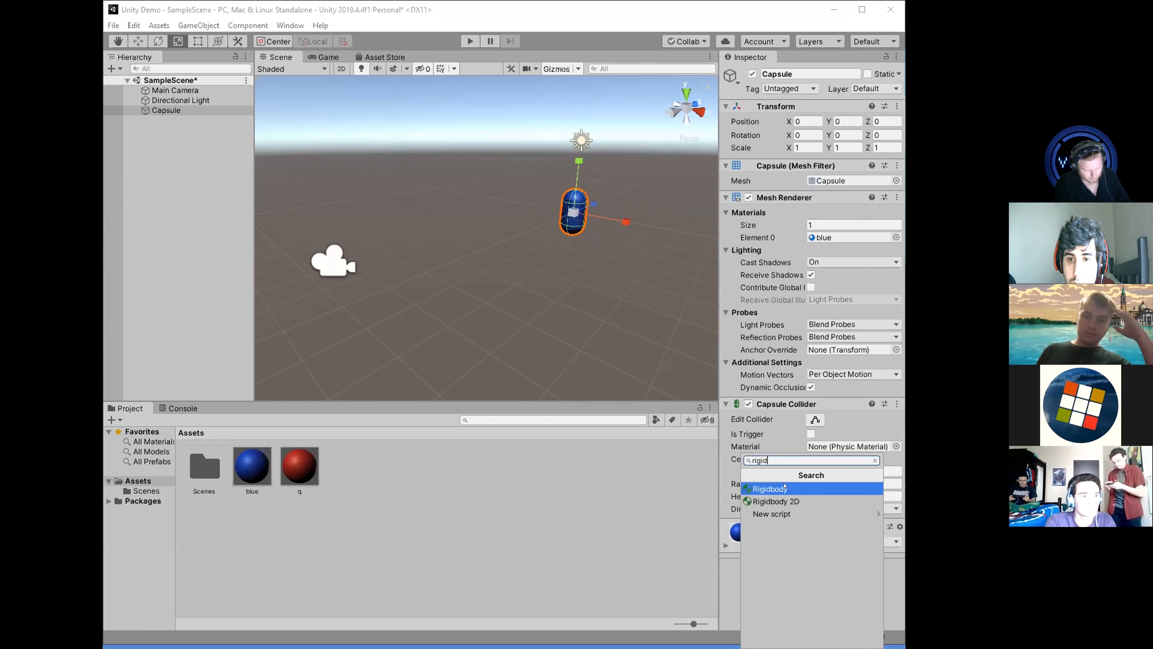
left_click(772, 489)
scroll(812, 545, "down", 2)
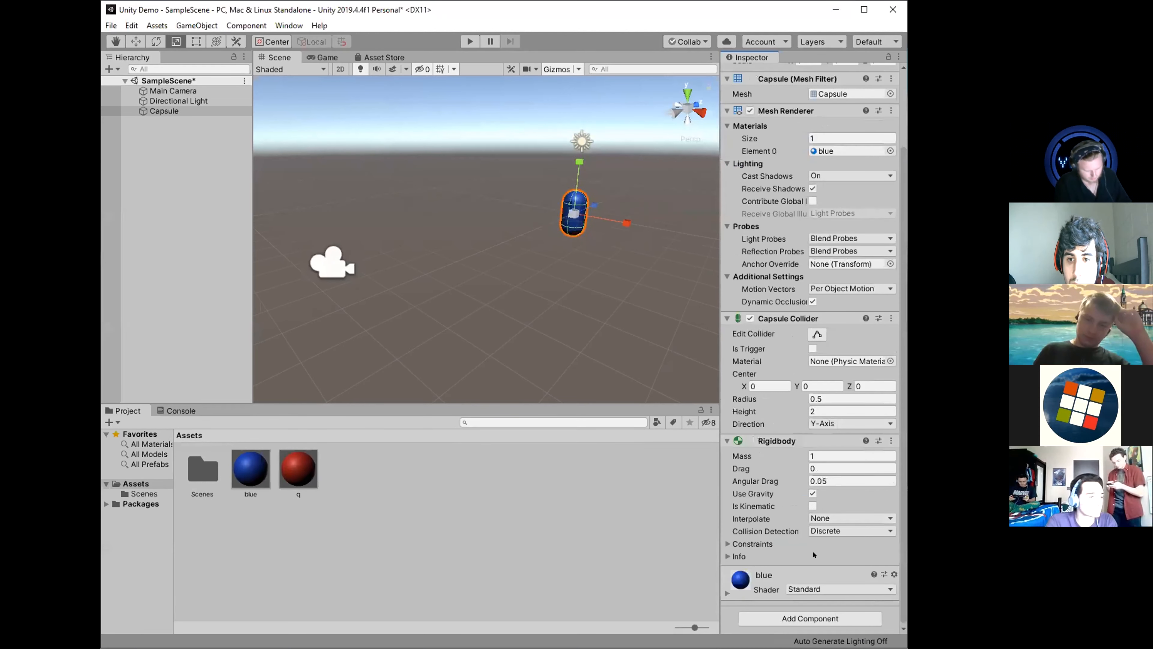
Play-test the scene with the capsule's Rigidbody, stop it, and turn off Use Gravity on the capsule.
left_click(466, 38)
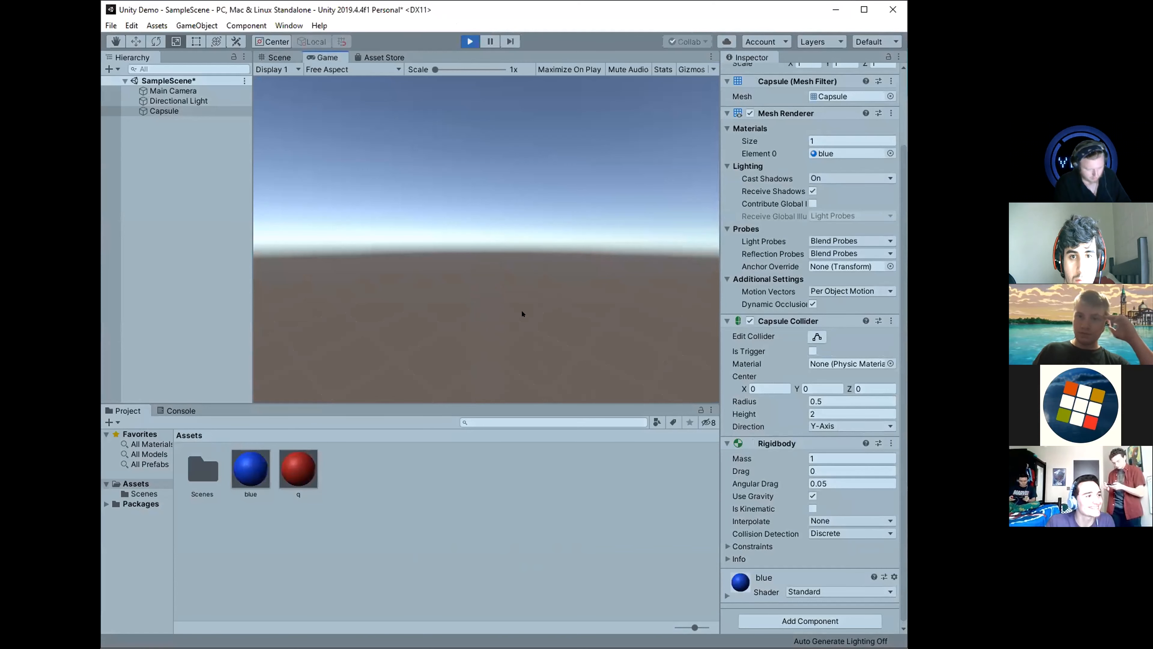
key("ctrl+p")
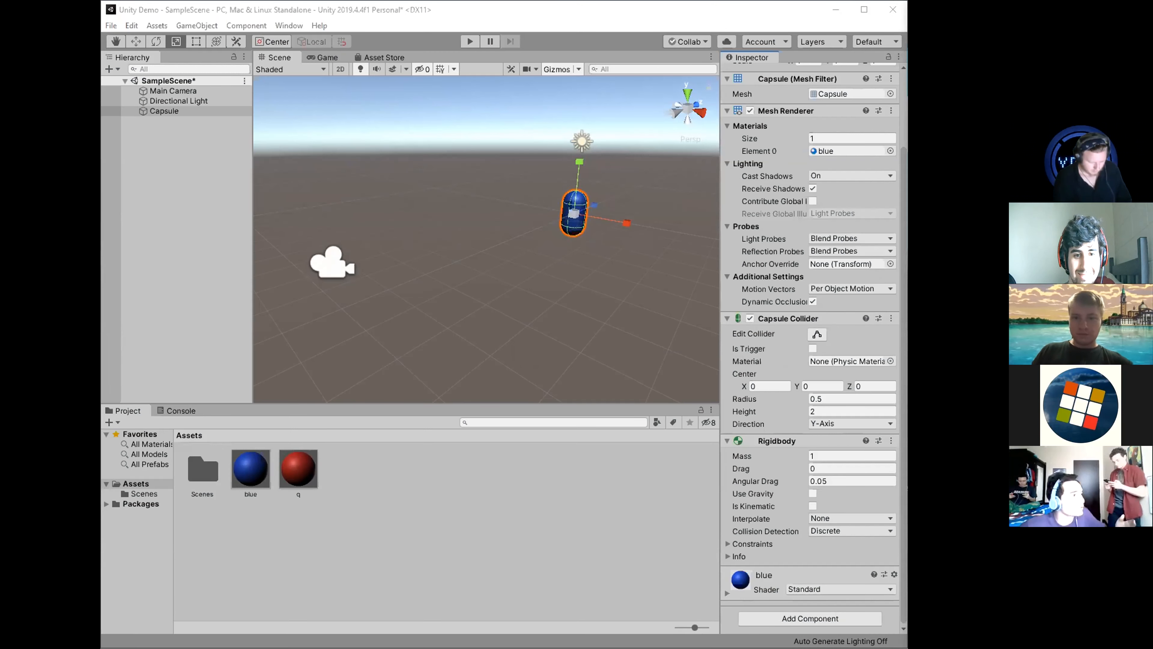
left_click(388, 560)
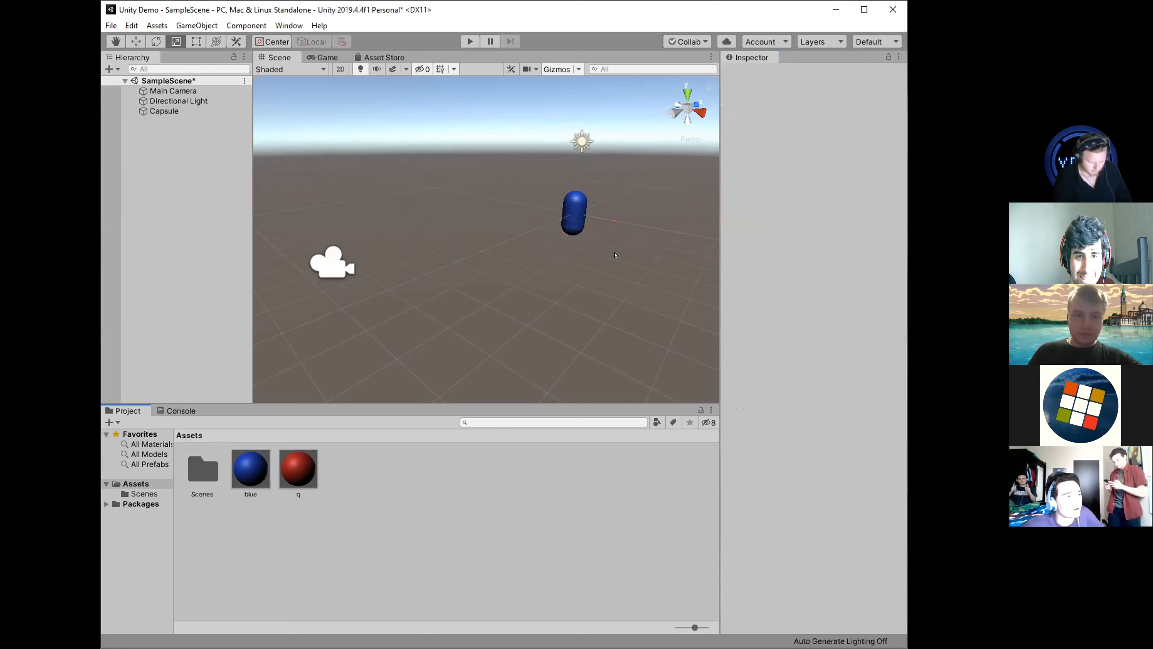
left_click(574, 212)
scroll(806, 518, "down", 5)
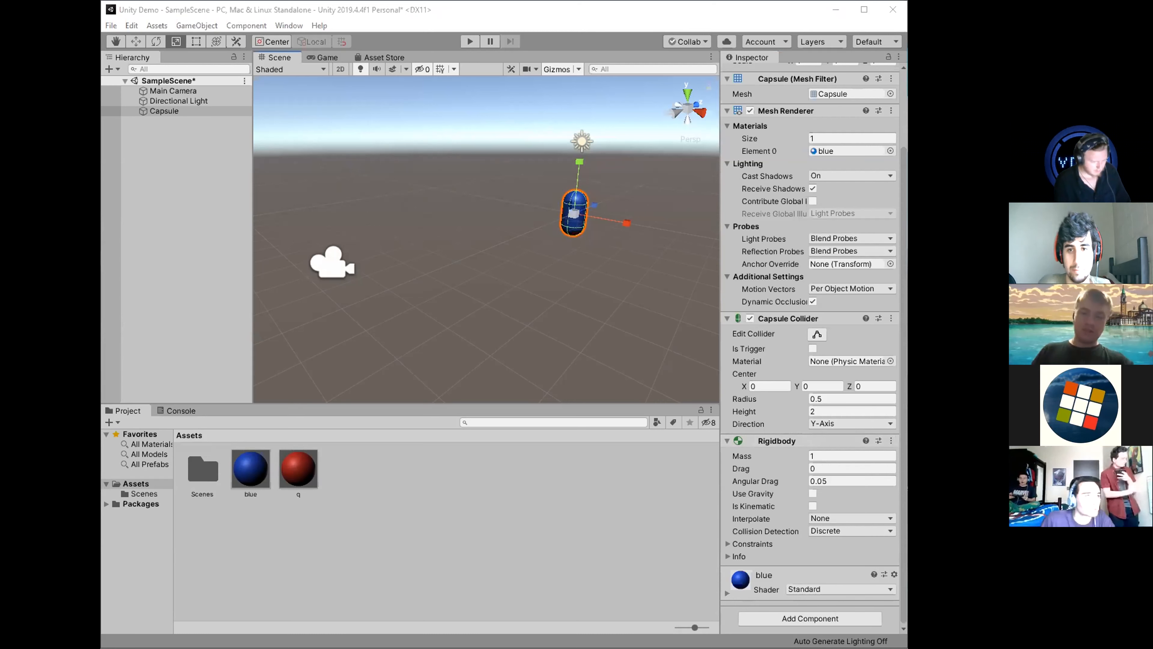
left_click(543, 204)
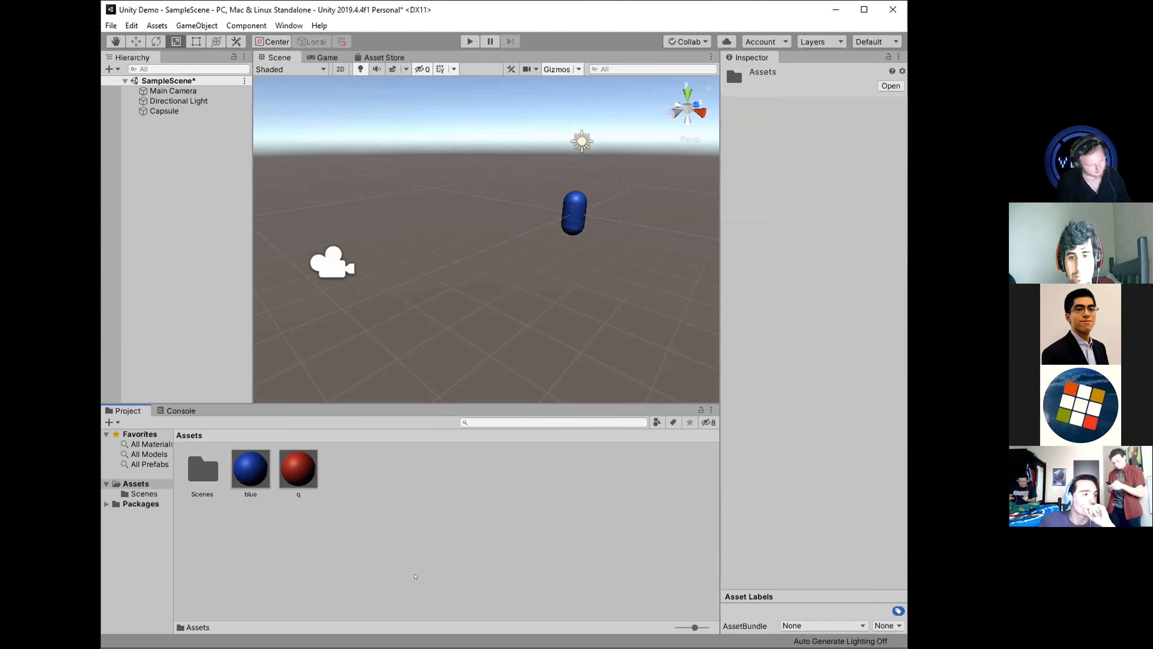
Import the PlayerMovement.cs script from the Desktop into the Assets folder.
right_click(408, 514)
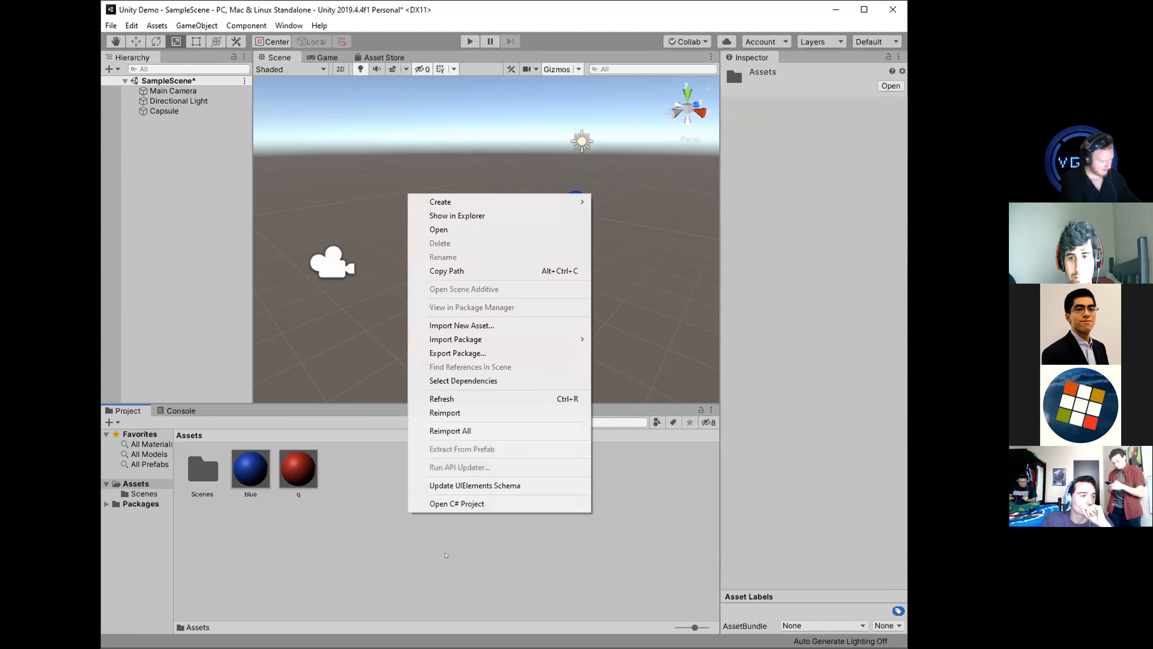
left_click(467, 326)
left_click(164, 205)
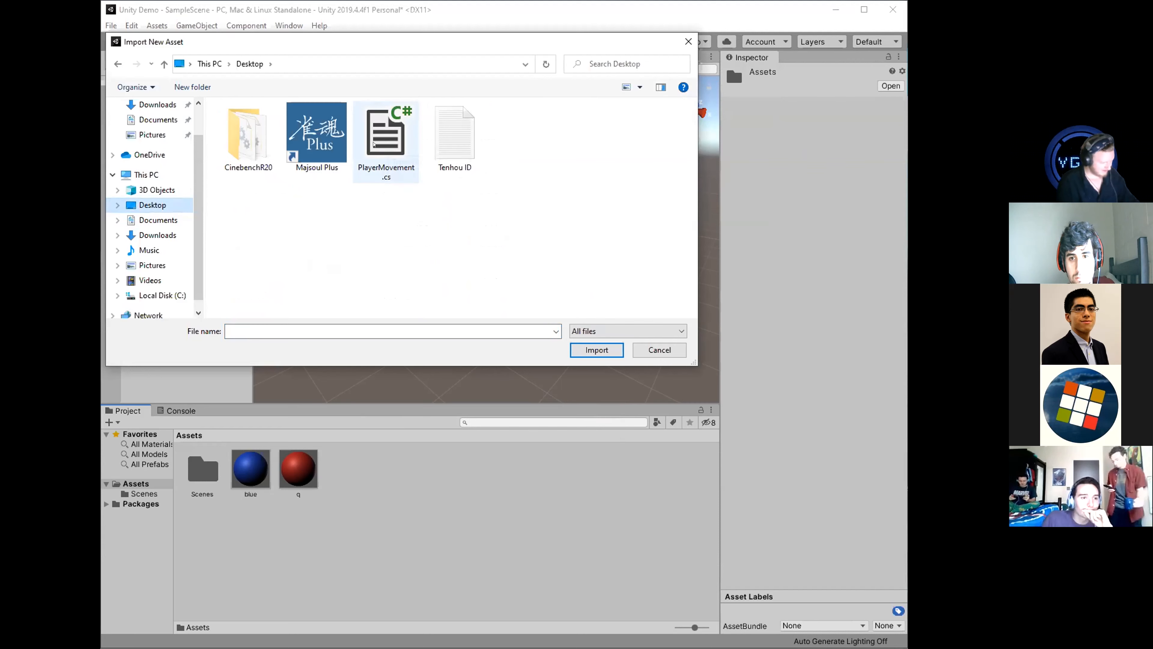
left_click(404, 167)
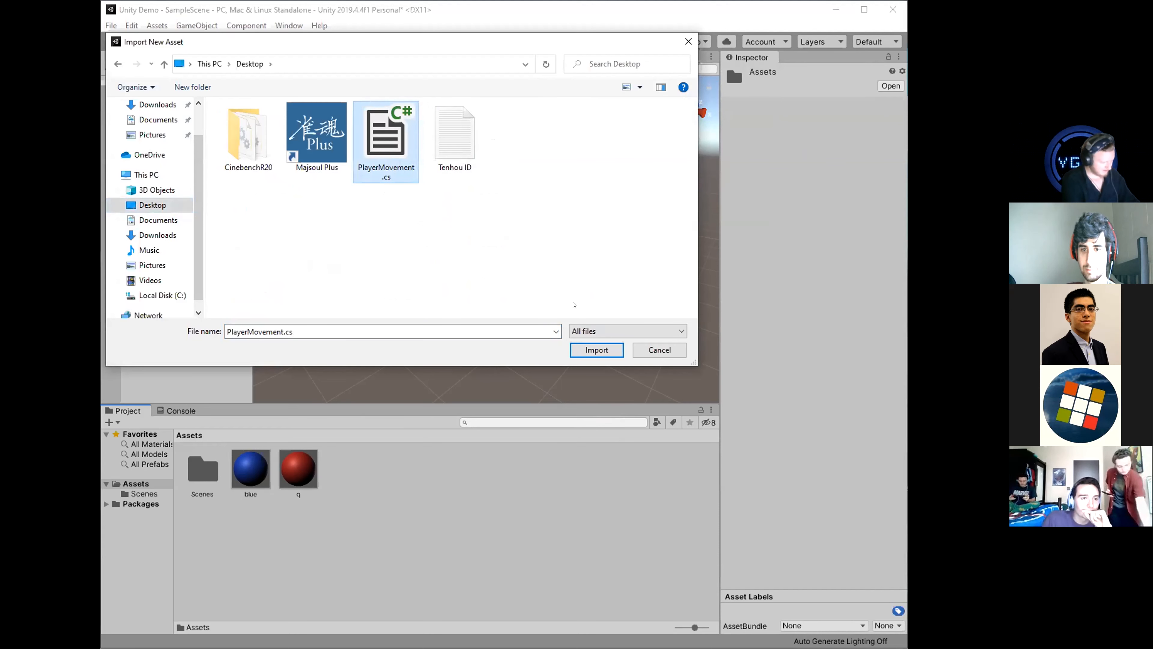
left_click(597, 350)
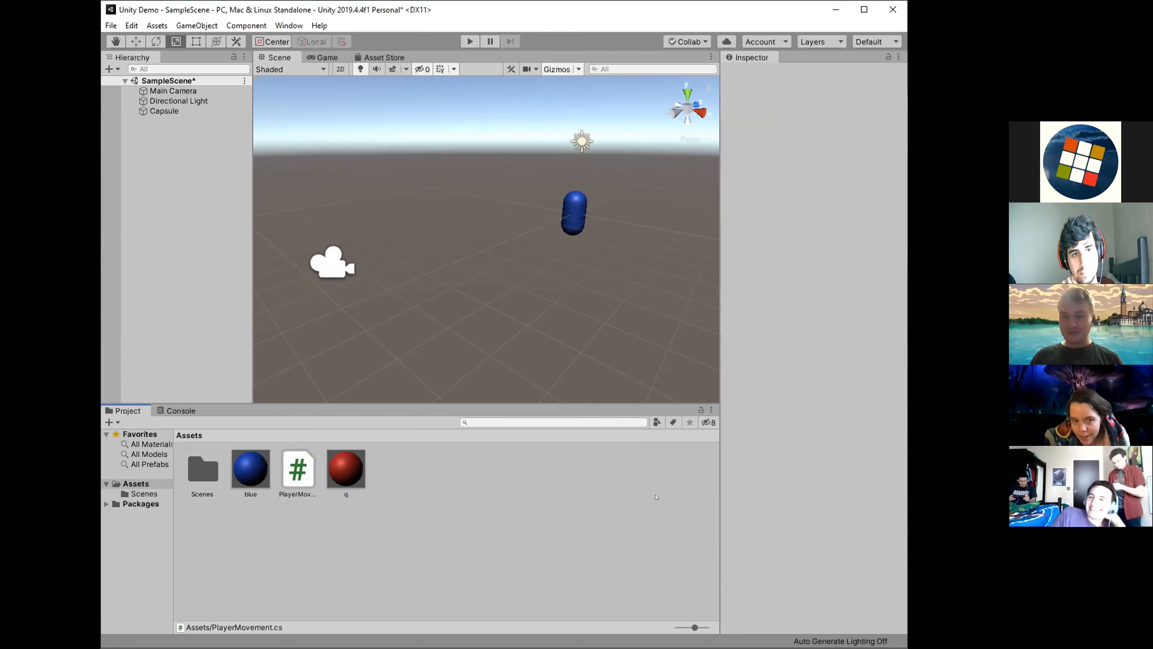
Attach the imported PlayerMovement script to the capsule as a component.
left_click(574, 213)
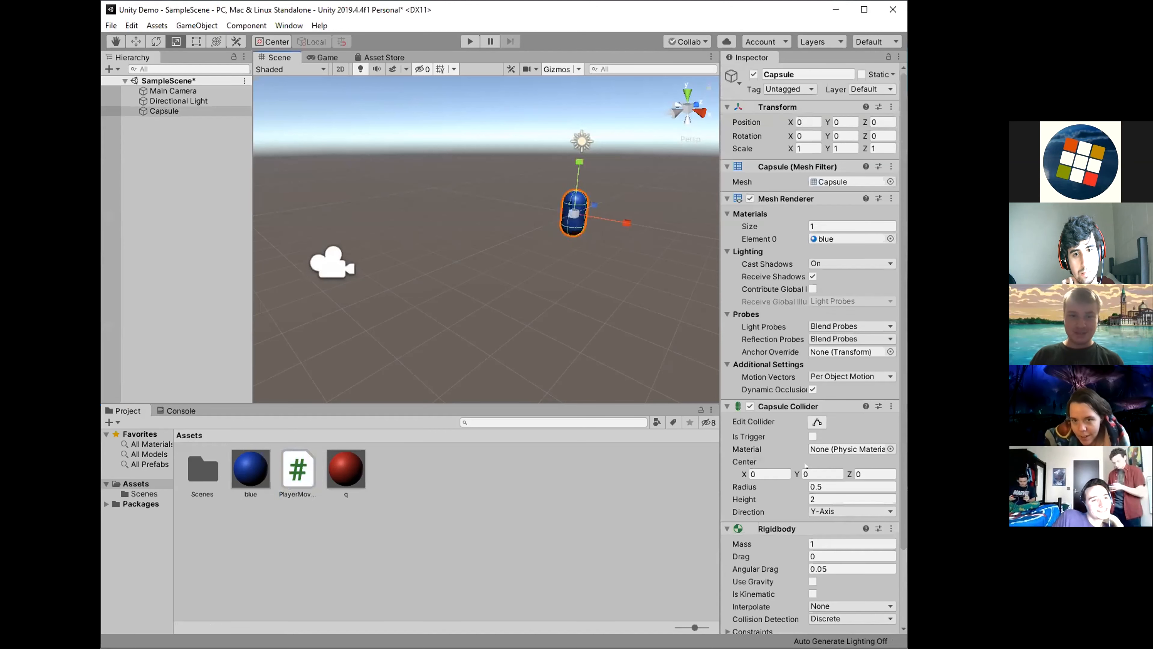
scroll(903, 296, "down", 3)
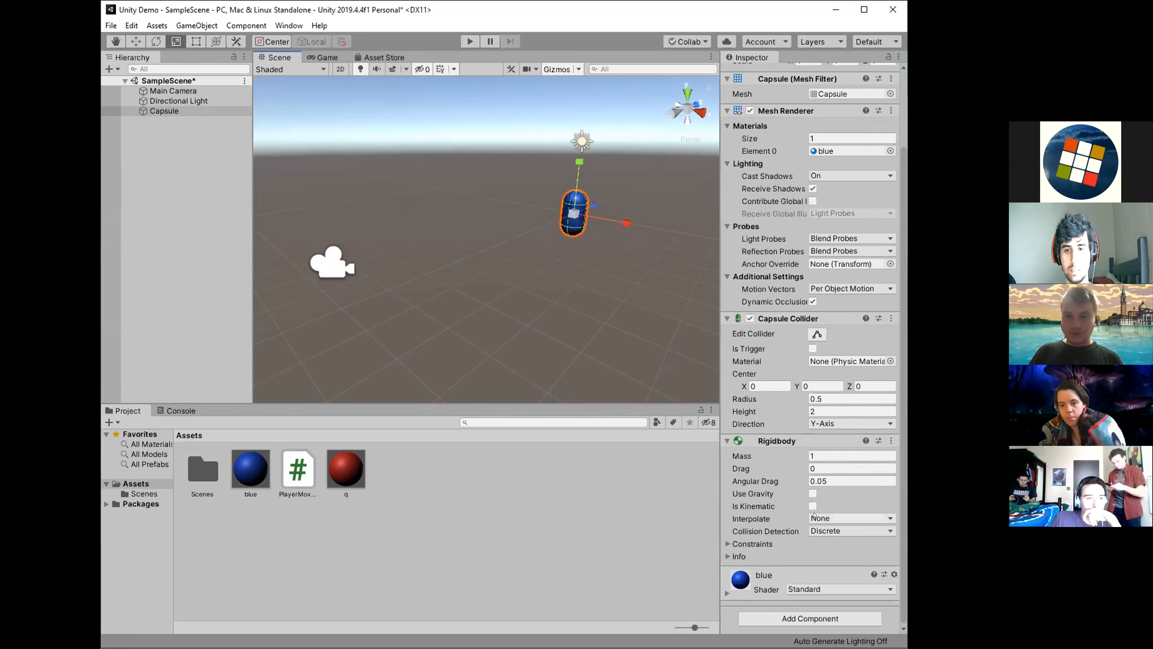
scroll(812, 513, "up", 3)
scroll(768, 475, "down", 3)
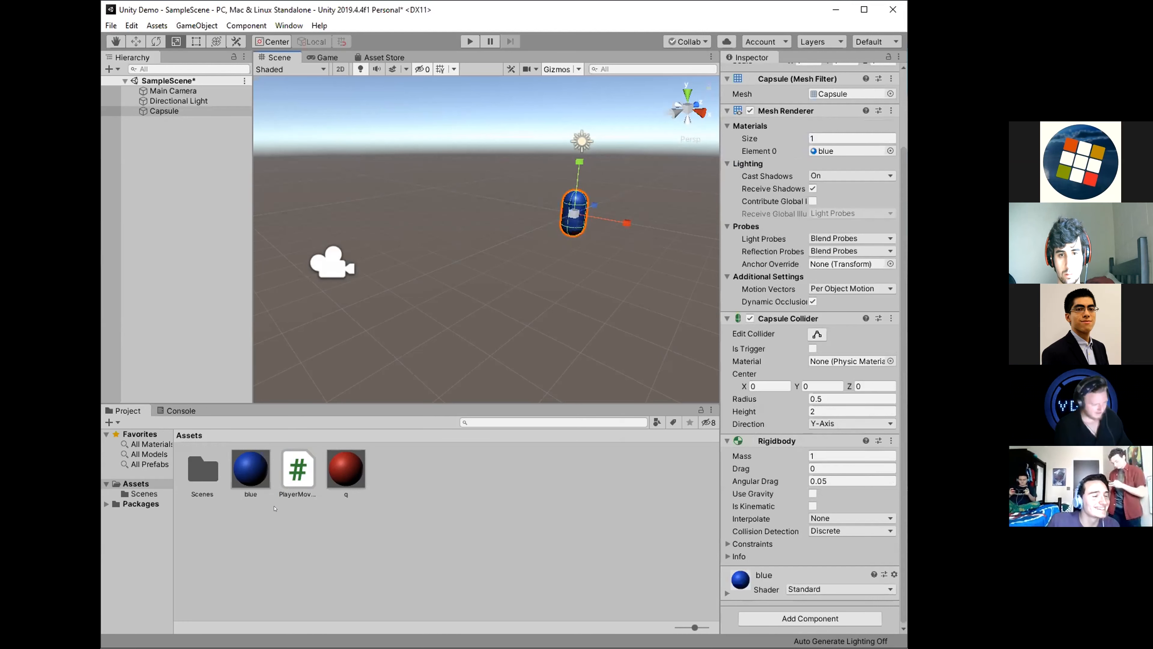
left_click(312, 474)
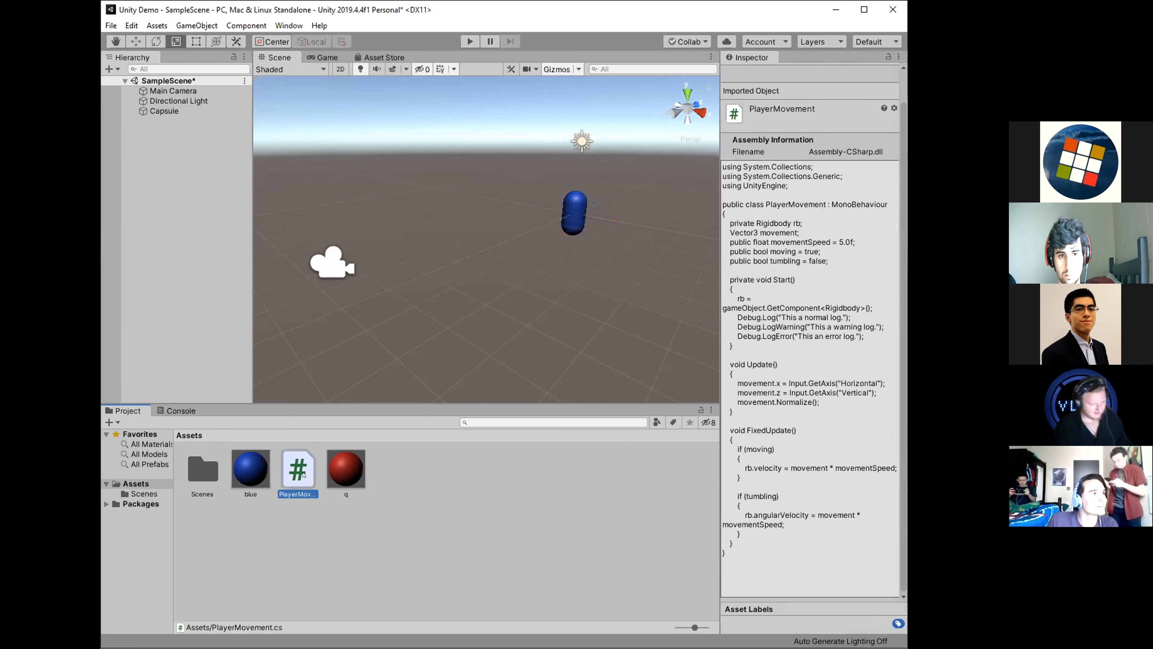
left_click(575, 206)
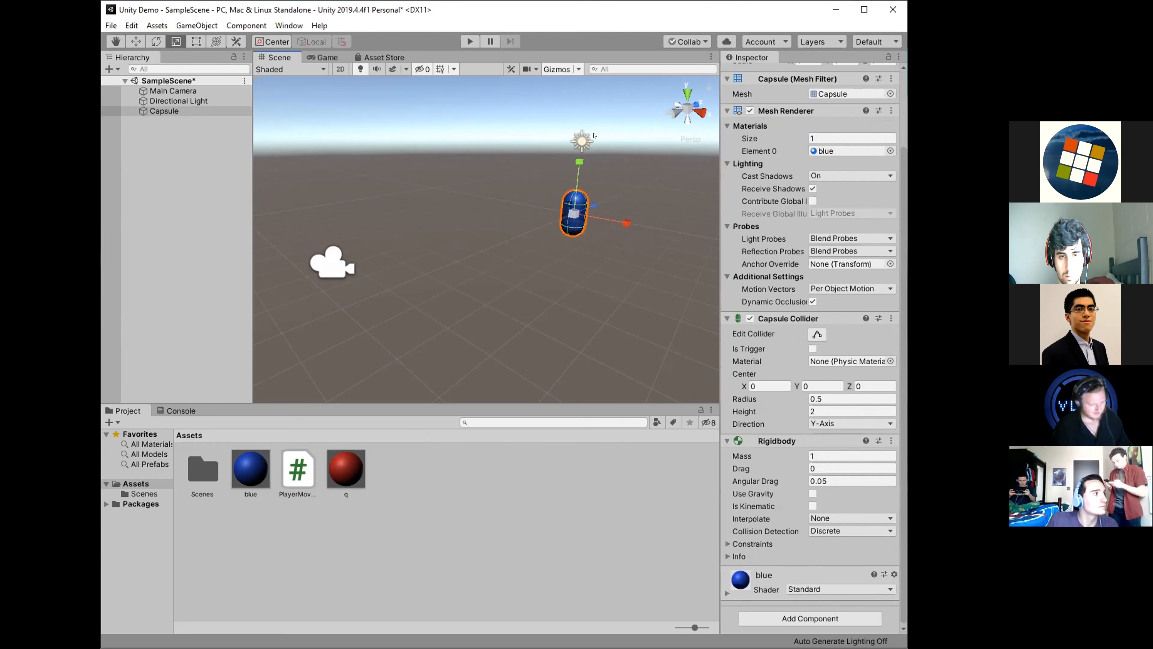
left_click(577, 246)
left_click(576, 210)
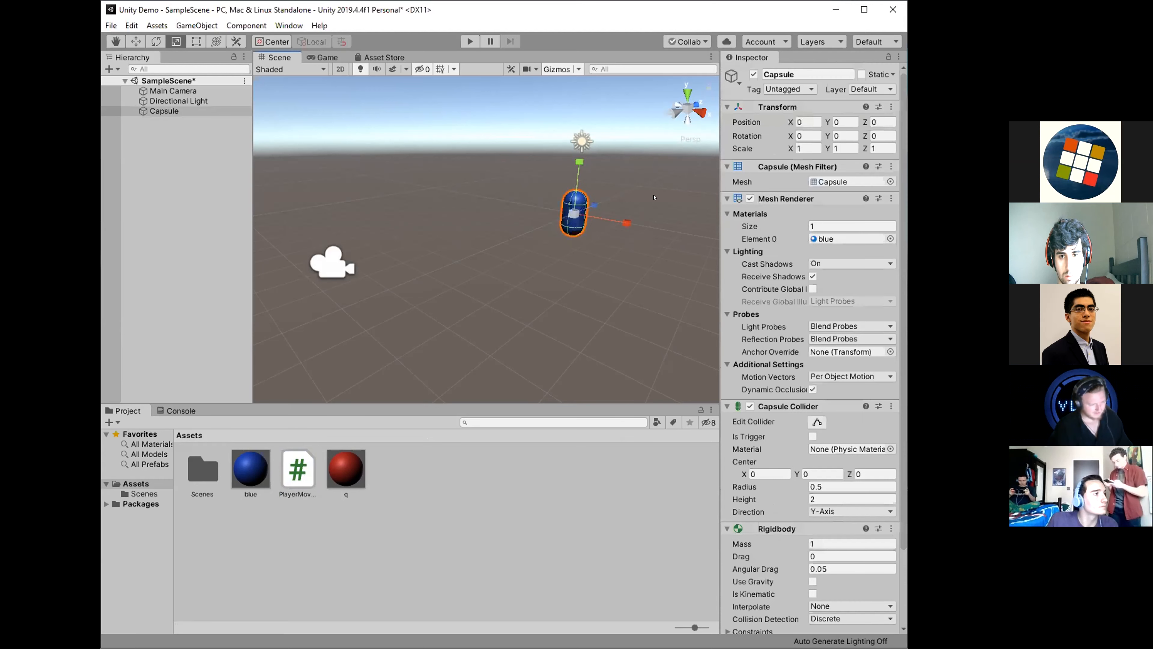
scroll(811, 545, "down", 3)
left_click_drag(810, 589, 814, 605)
scroll(794, 496, "down", 3)
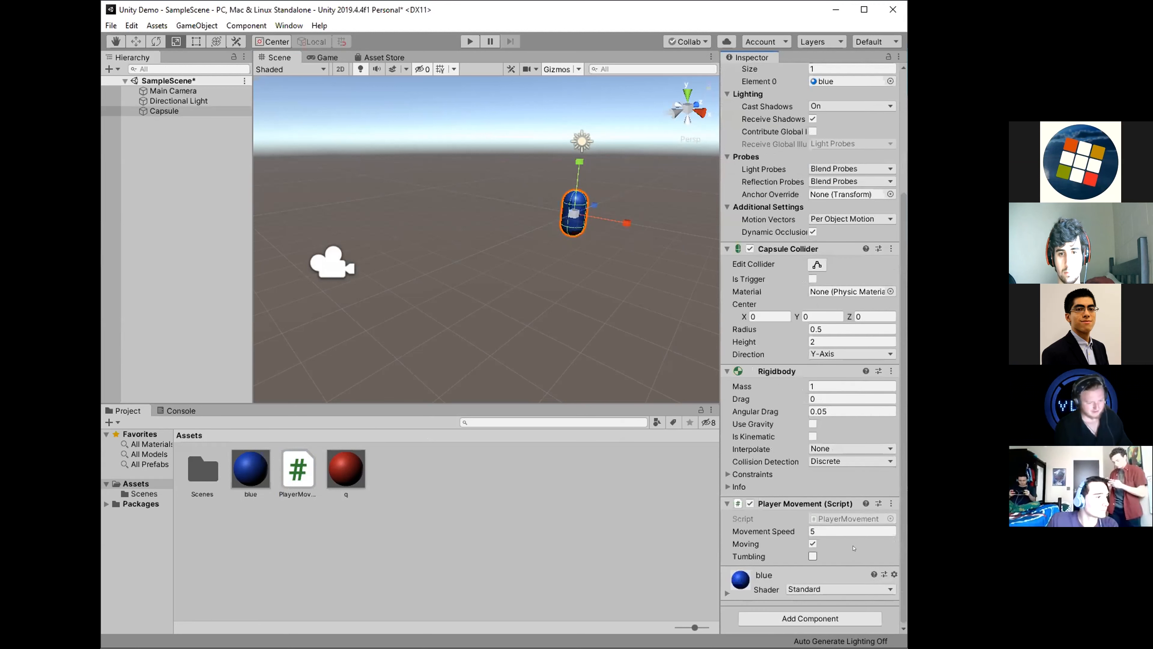
Play-test the capsule with its movement script, turn off Moving in the script's settings, and play-test the scene again.
left_click(468, 42)
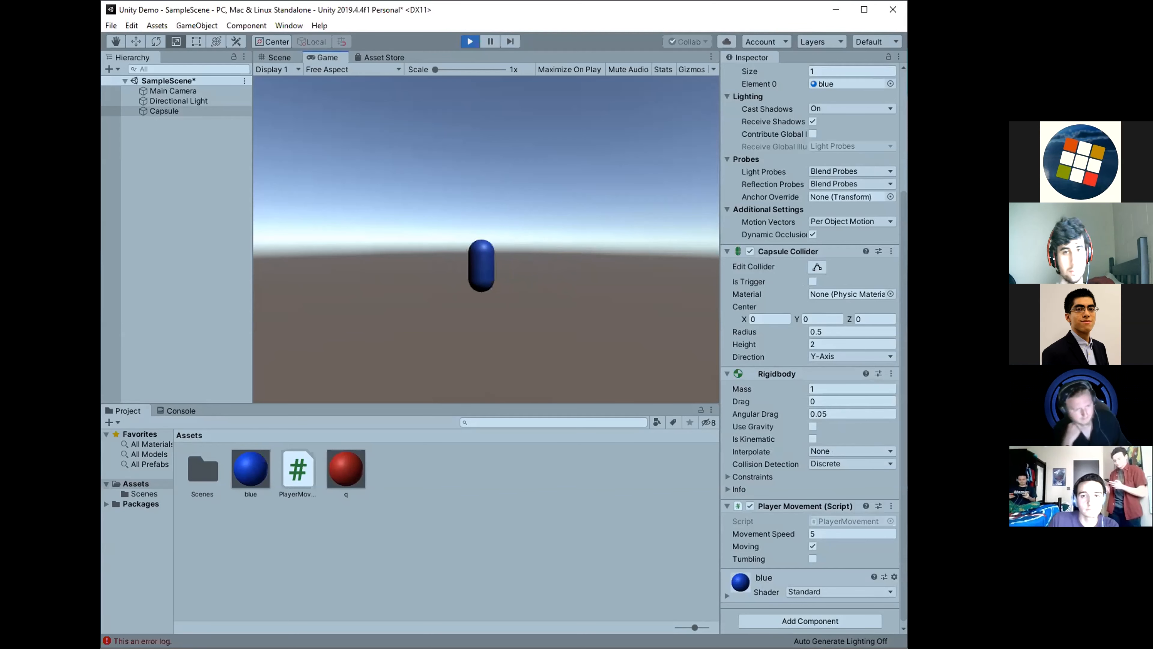
key("ctrl+p")
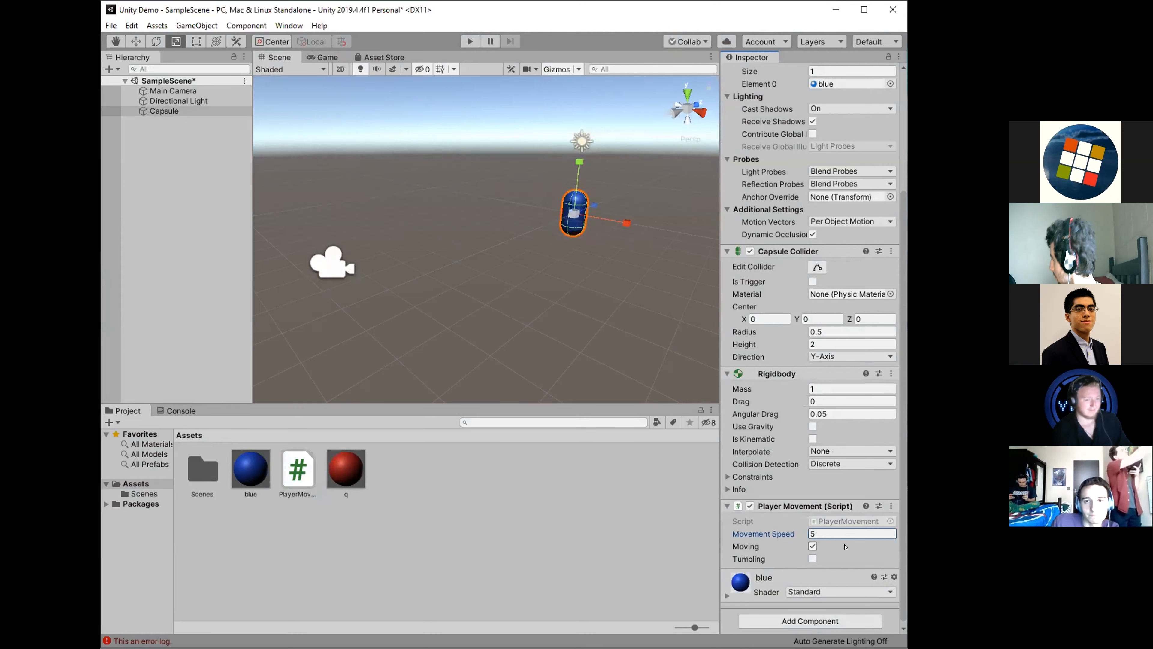
left_click(794, 546)
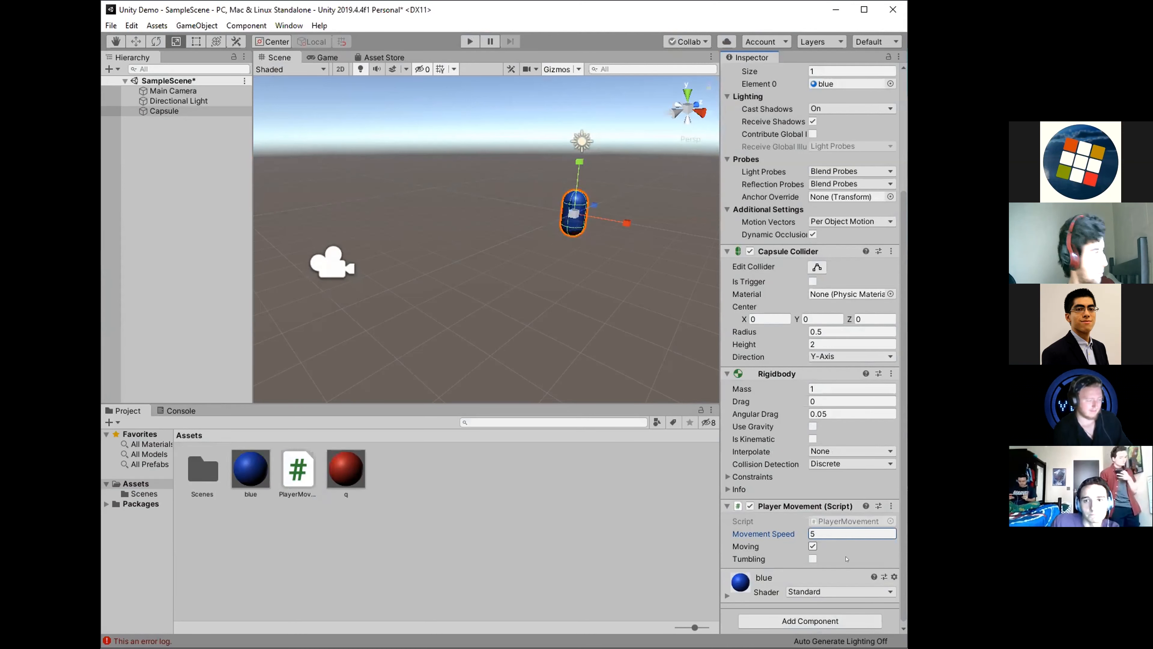
left_click(813, 547)
left_click(470, 41)
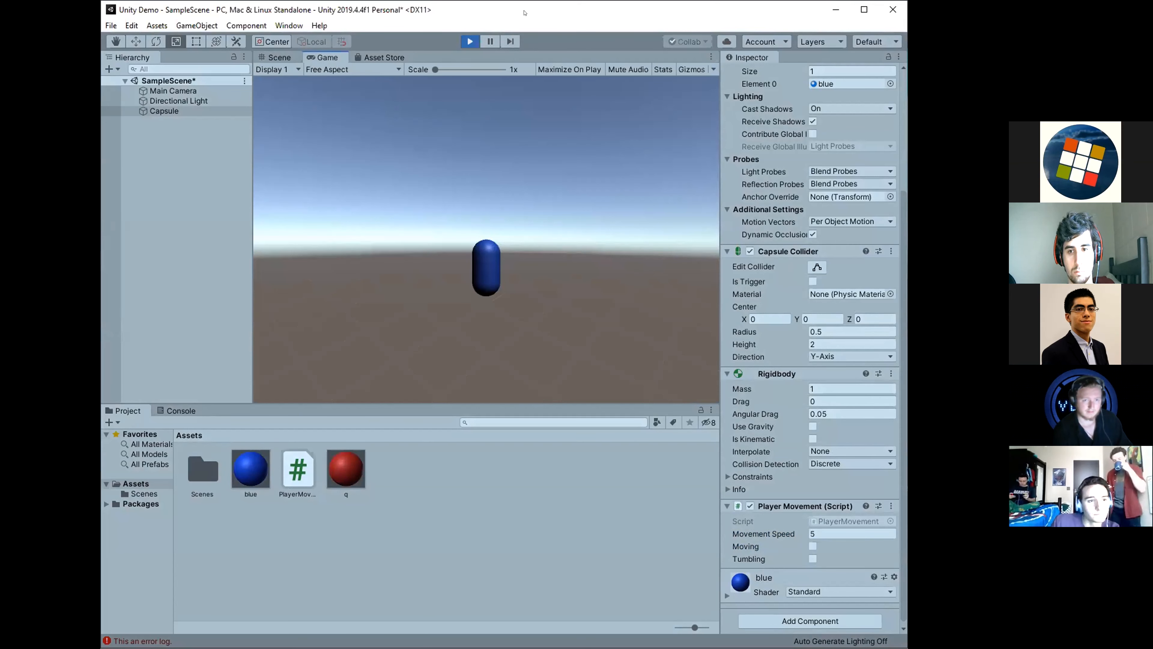
key("ctrl+p")
Turn on Tumbling in the capsule's Player Movement script and run the scene.
left_click(813, 558)
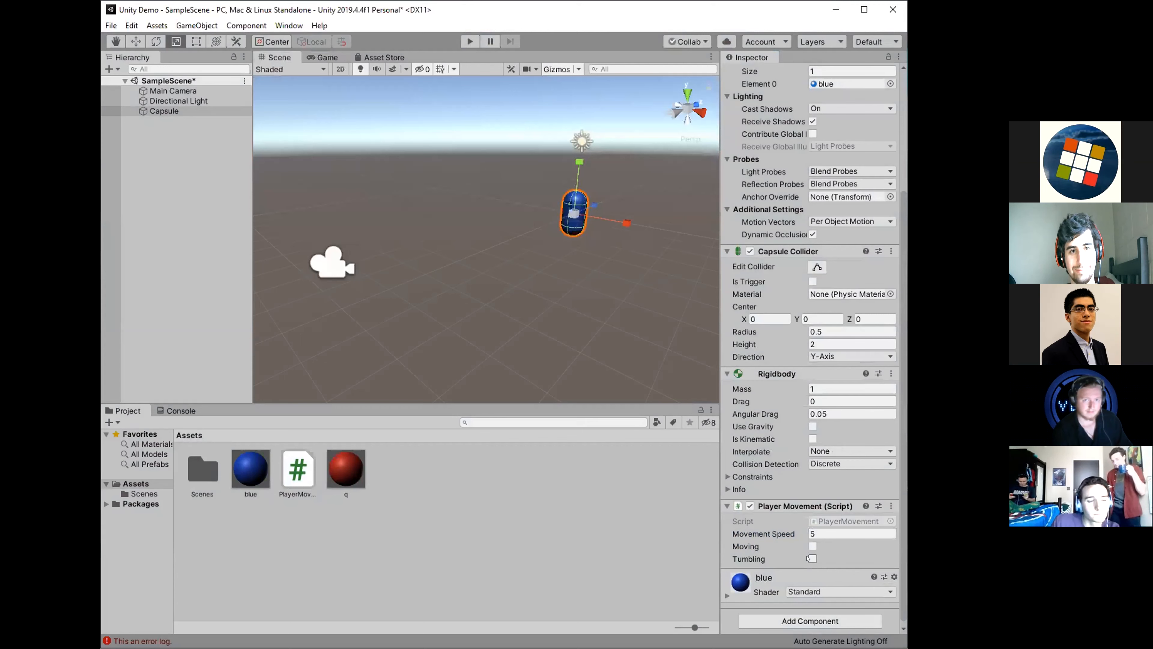
key("ctrl+p")
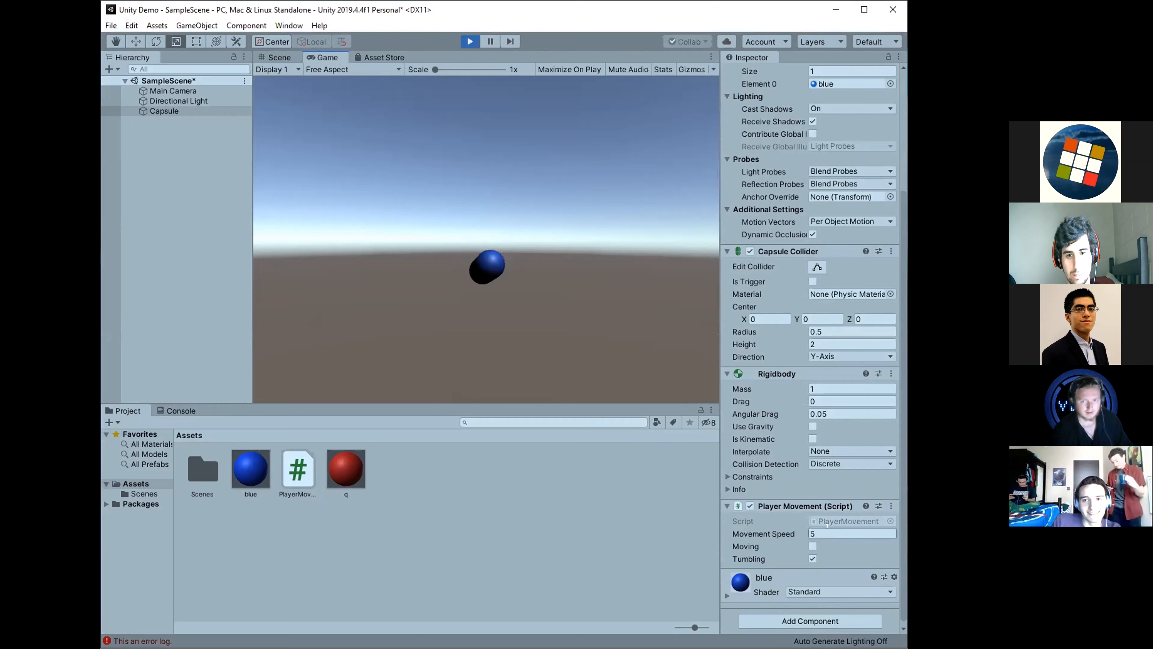
Enable Moving during play mode, steer the tumbling capsule around the game view, and stop the play-test.
left_click(813, 546)
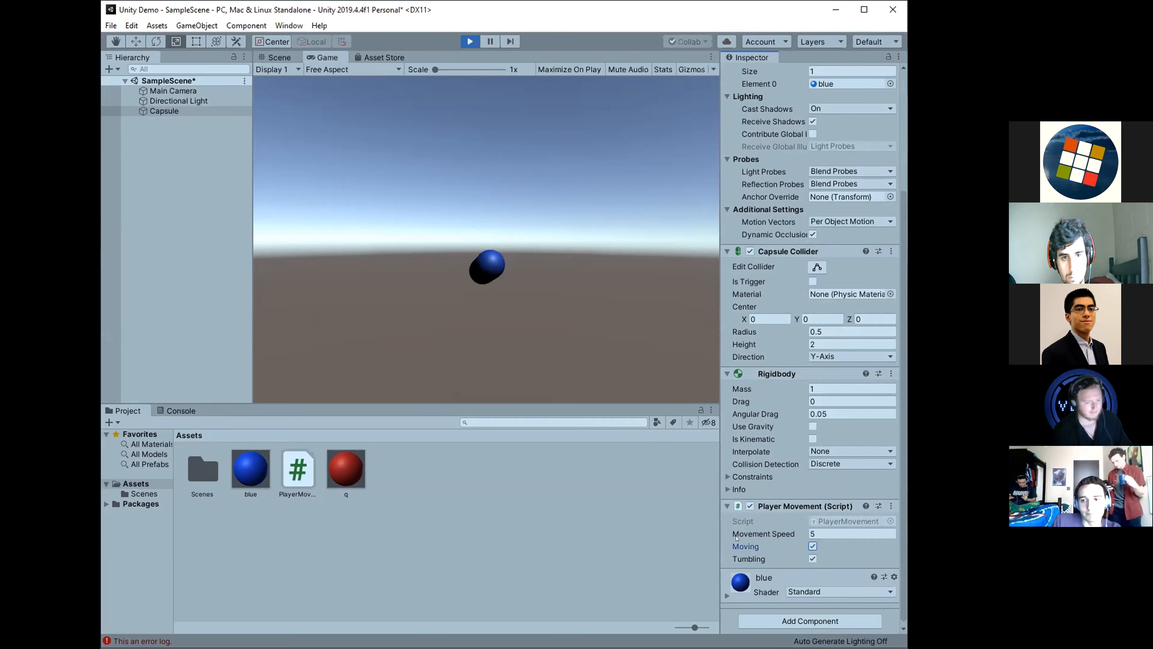
key("w")
left_click(586, 312)
key("w")
key("a")
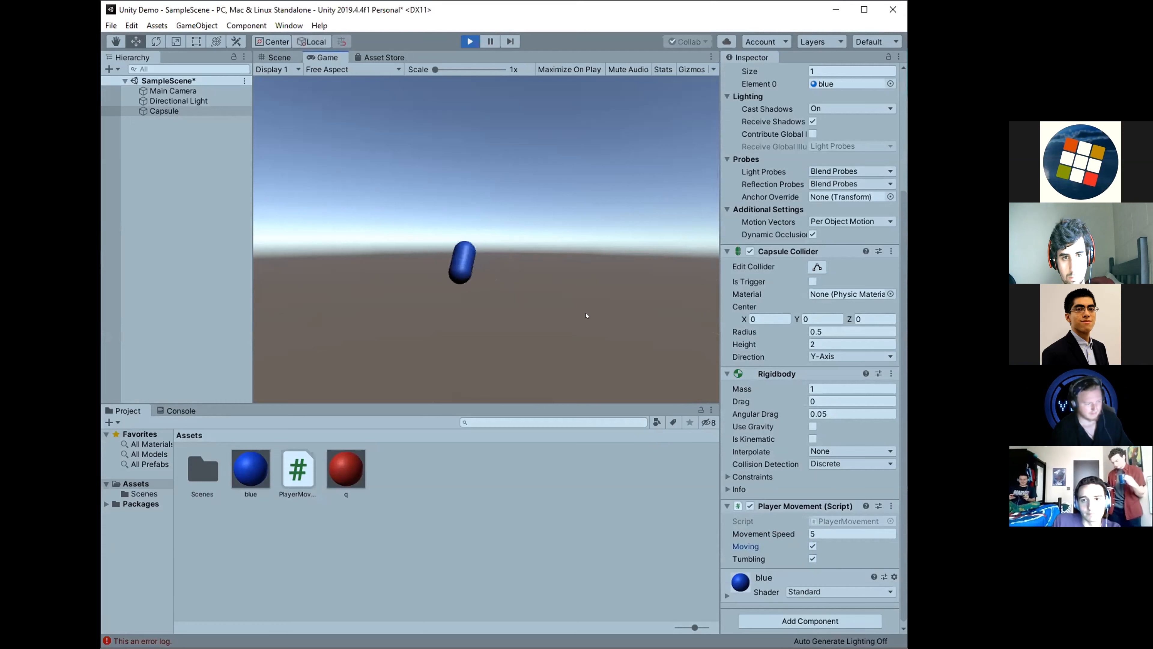
key("d")
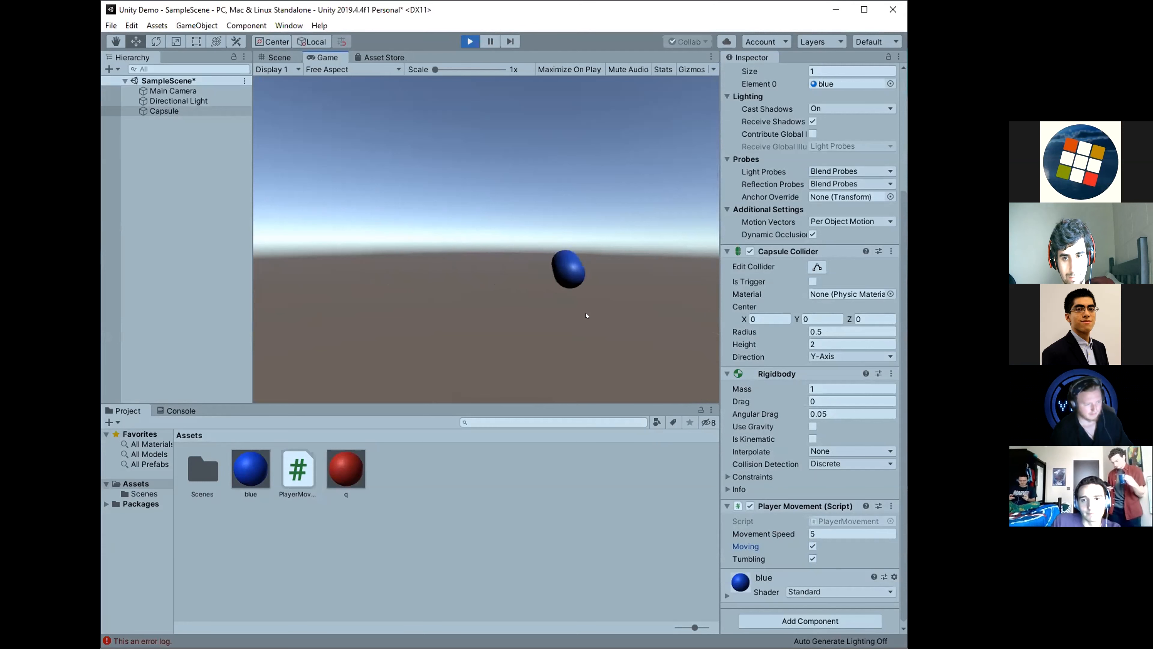
key("a")
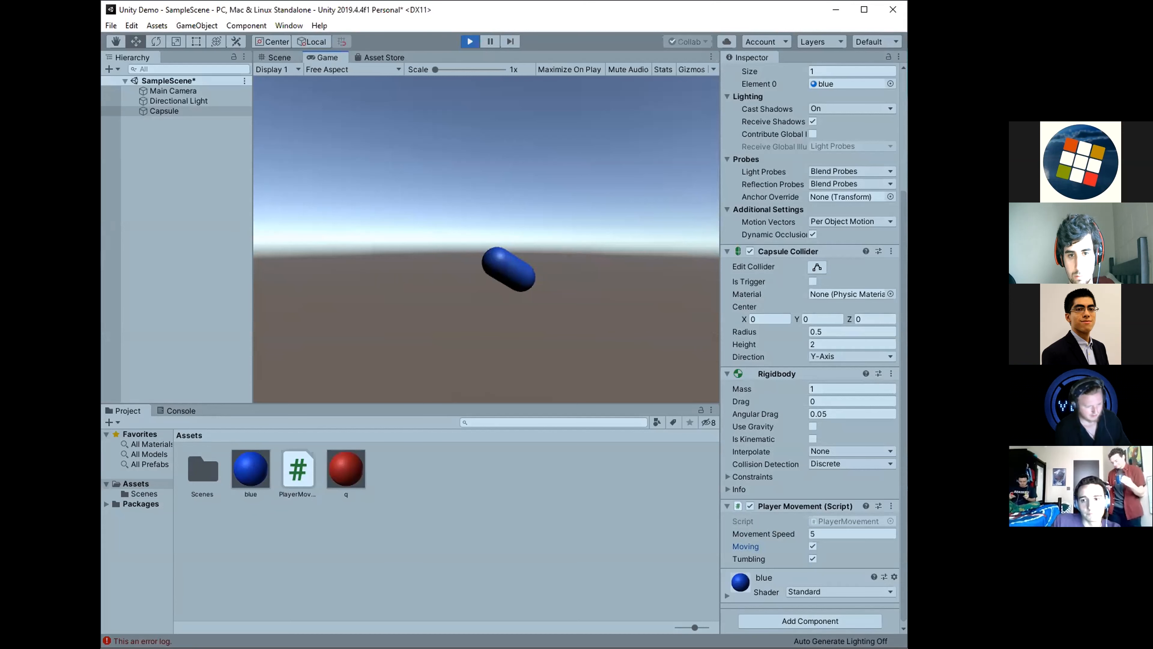
key("w")
key("a")
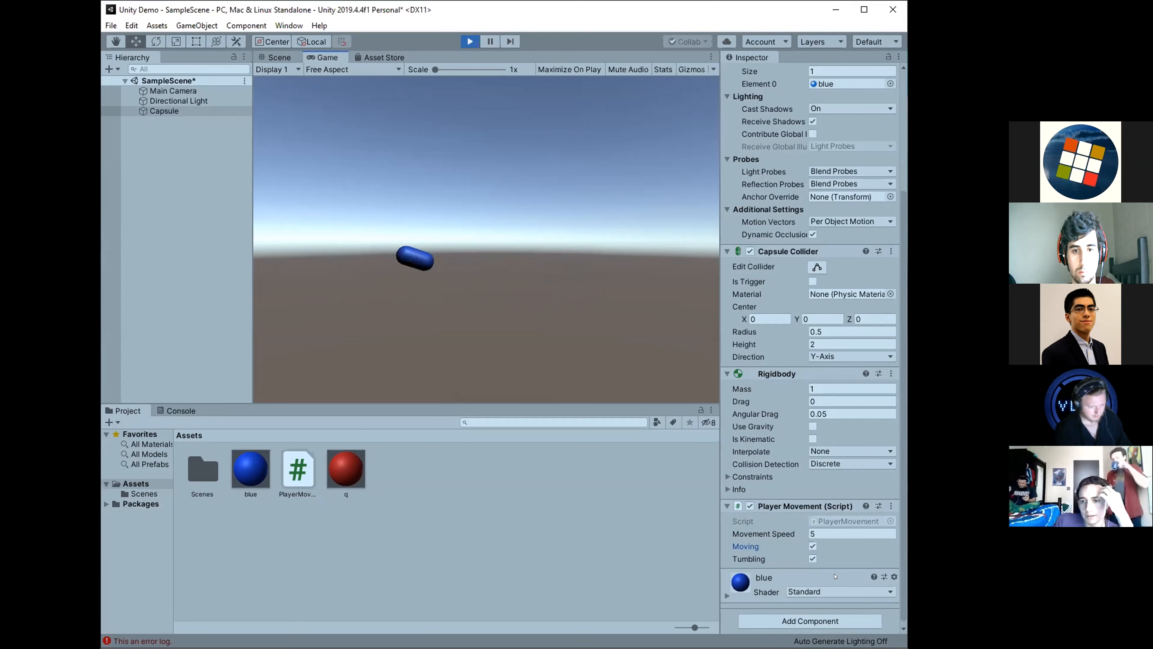
left_click(469, 38)
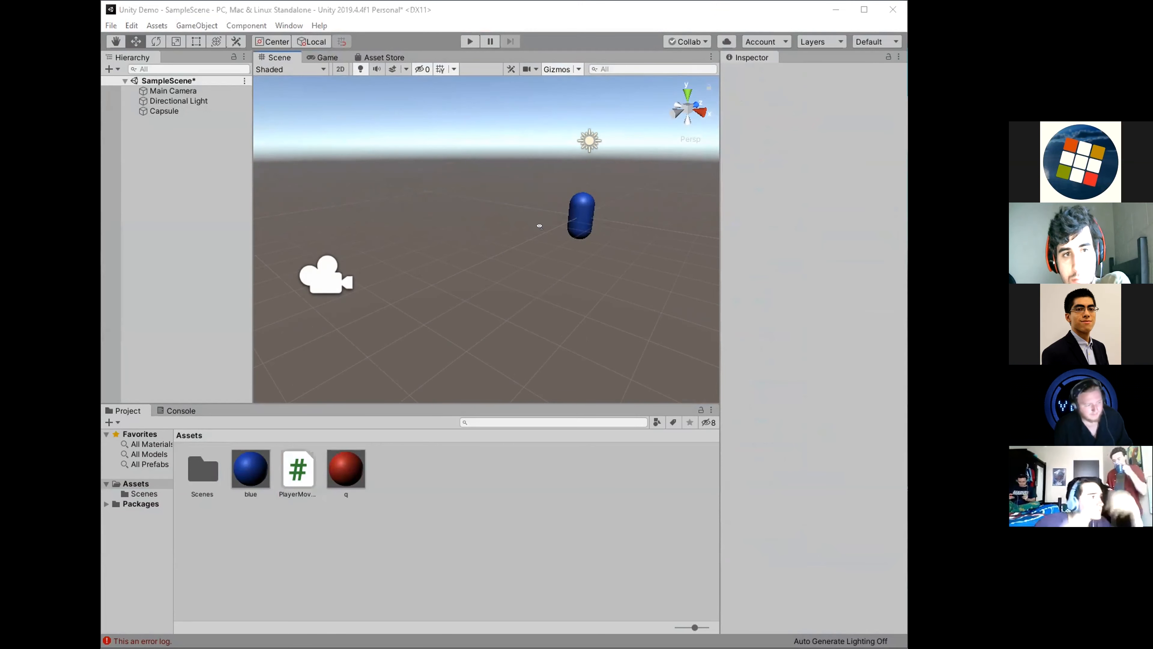
mouse_move(540, 226)
right_mouse_down()
mouse_move(554, 209)
mouse_move(523, 218)
right_mouse_up()
key("w")
key("w")
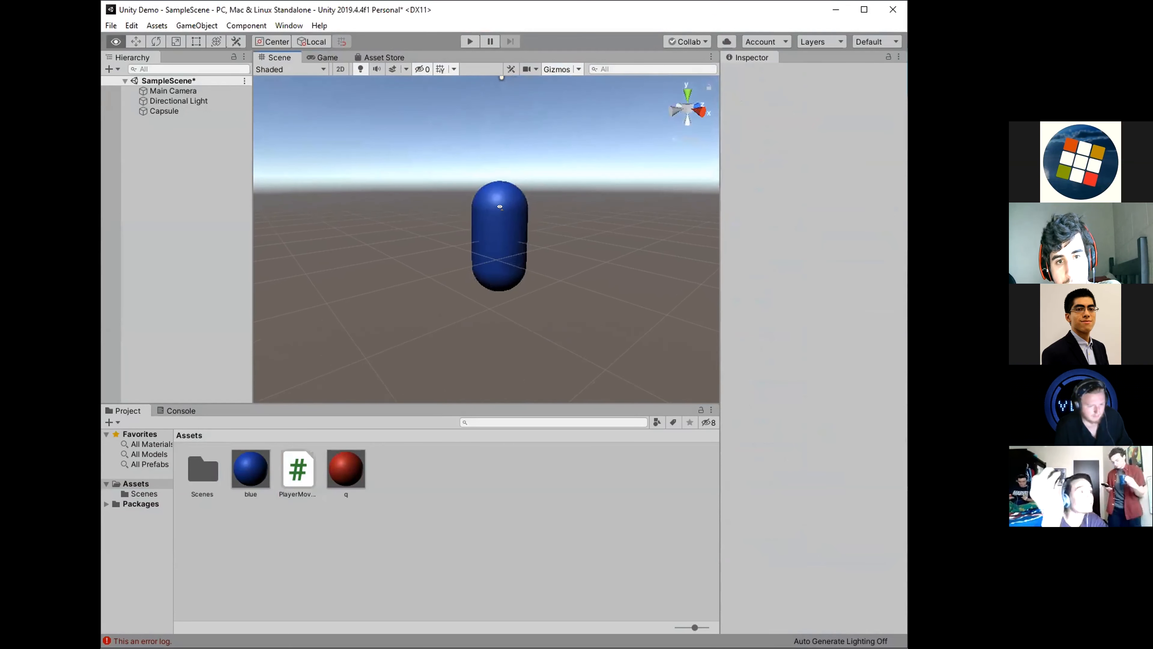
left_click(508, 241)
left_click(566, 304)
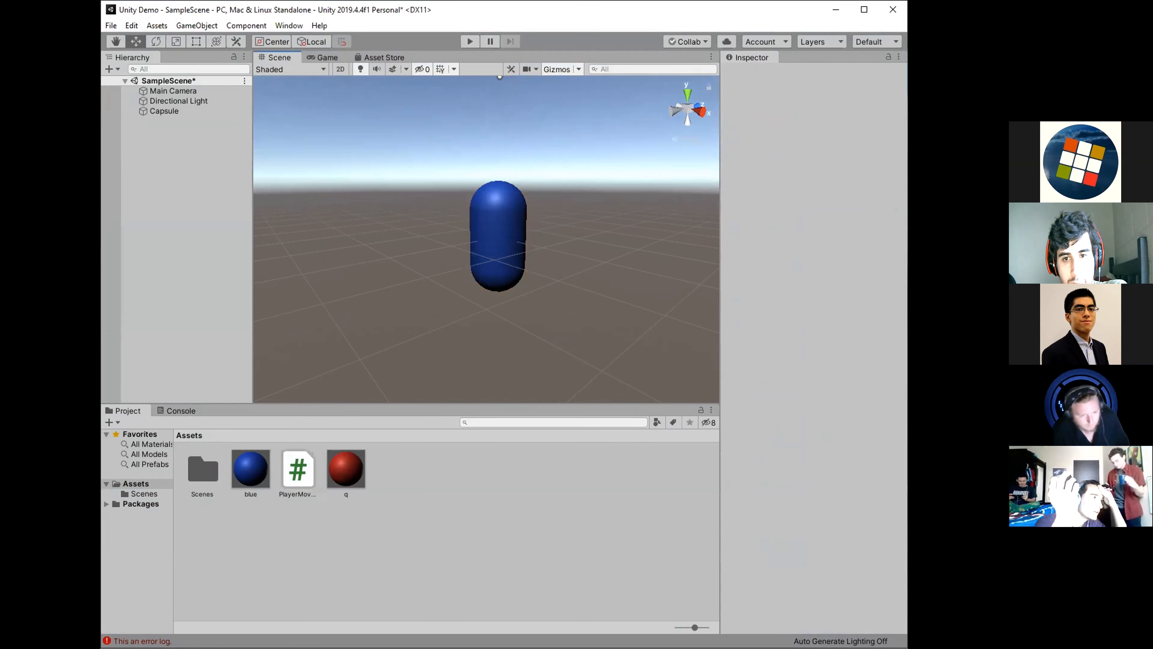
mouse_move(552, 234)
right_mouse_down()
mouse_move(557, 216)
mouse_move(565, 224)
right_mouse_up()
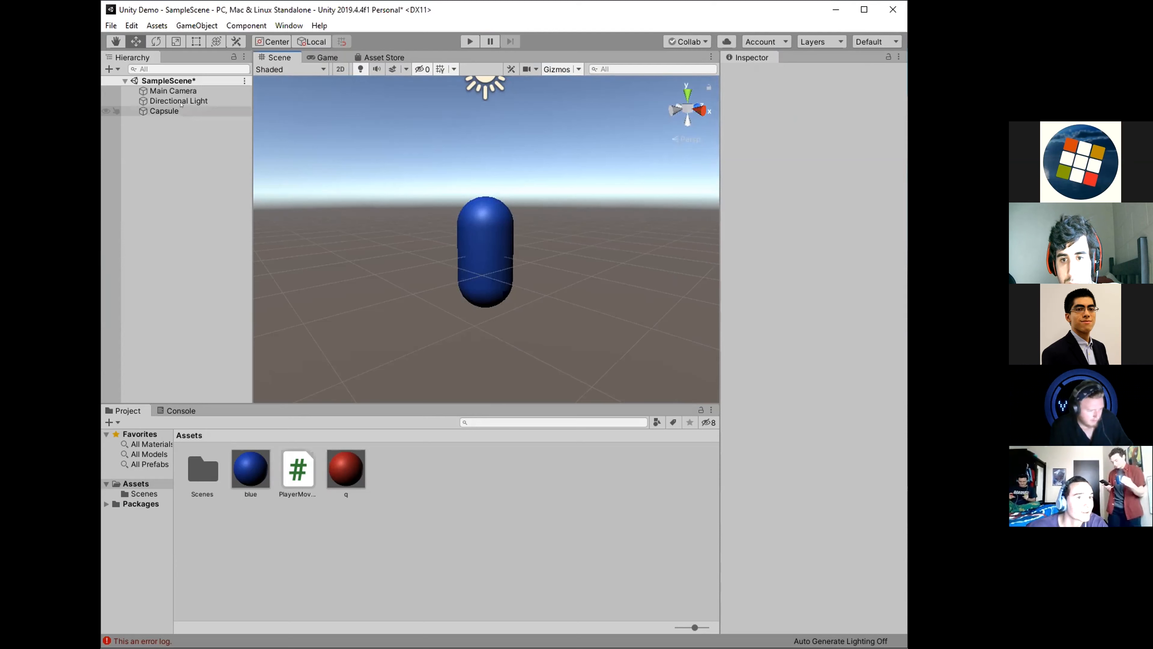
Make a prefab of the capsule in the Assets folder and check the new prefab asset.
left_click(184, 112)
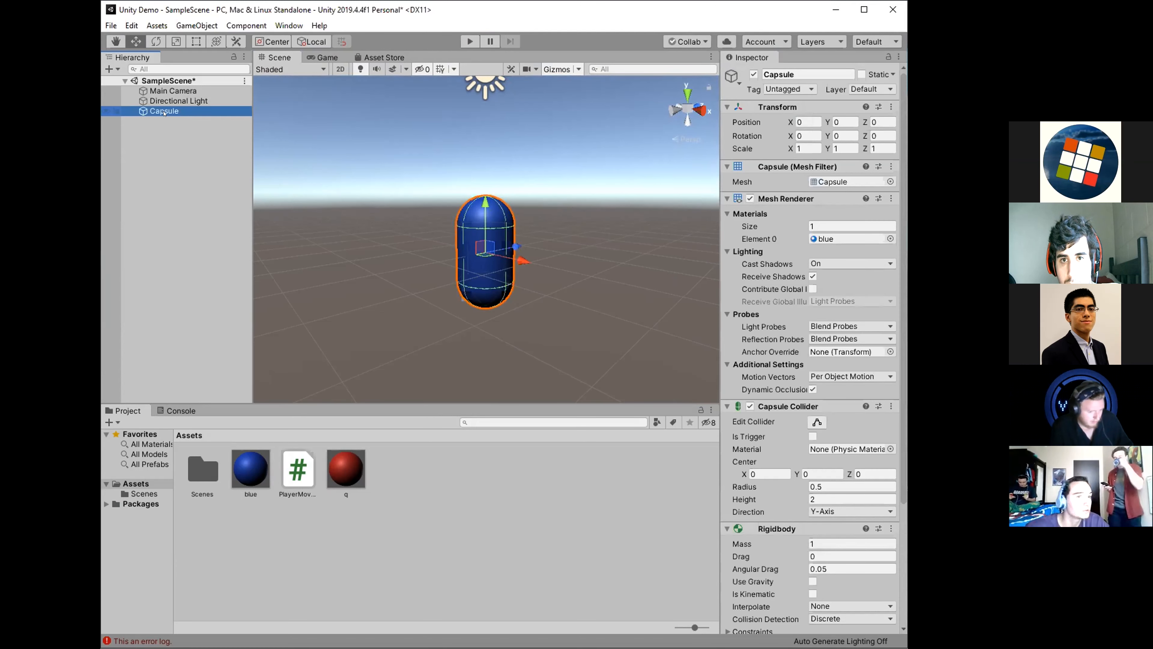
left_click_drag(164, 113, 313, 474)
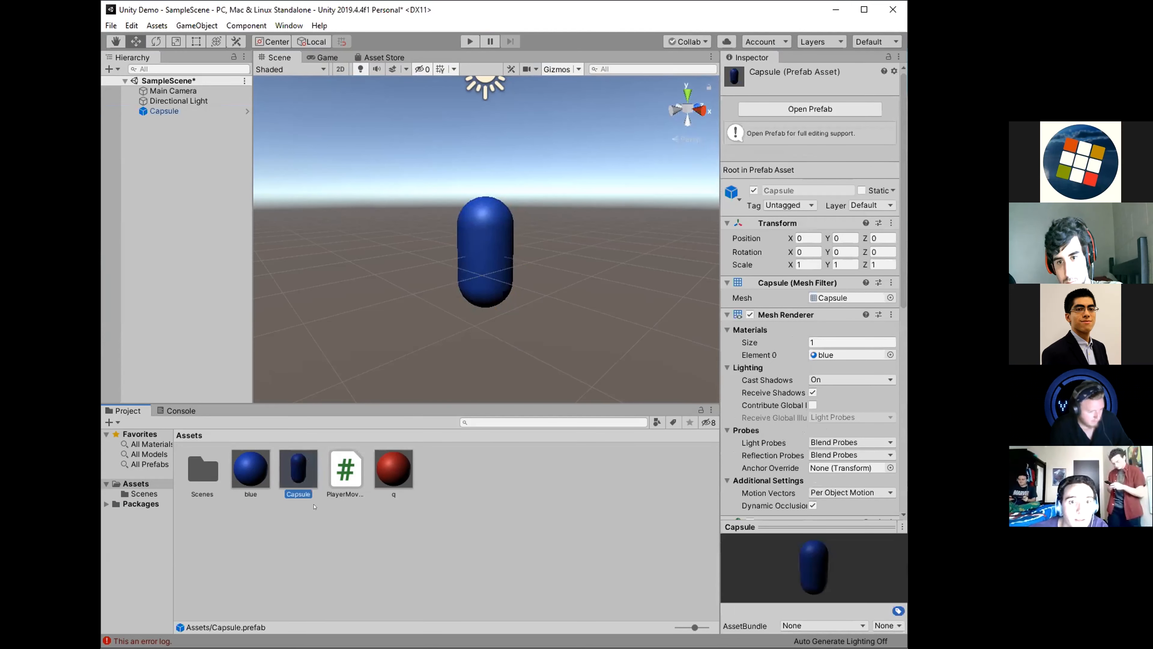
left_click(299, 515)
left_click(297, 483)
left_click(301, 515)
left_click(296, 480)
left_click(318, 534)
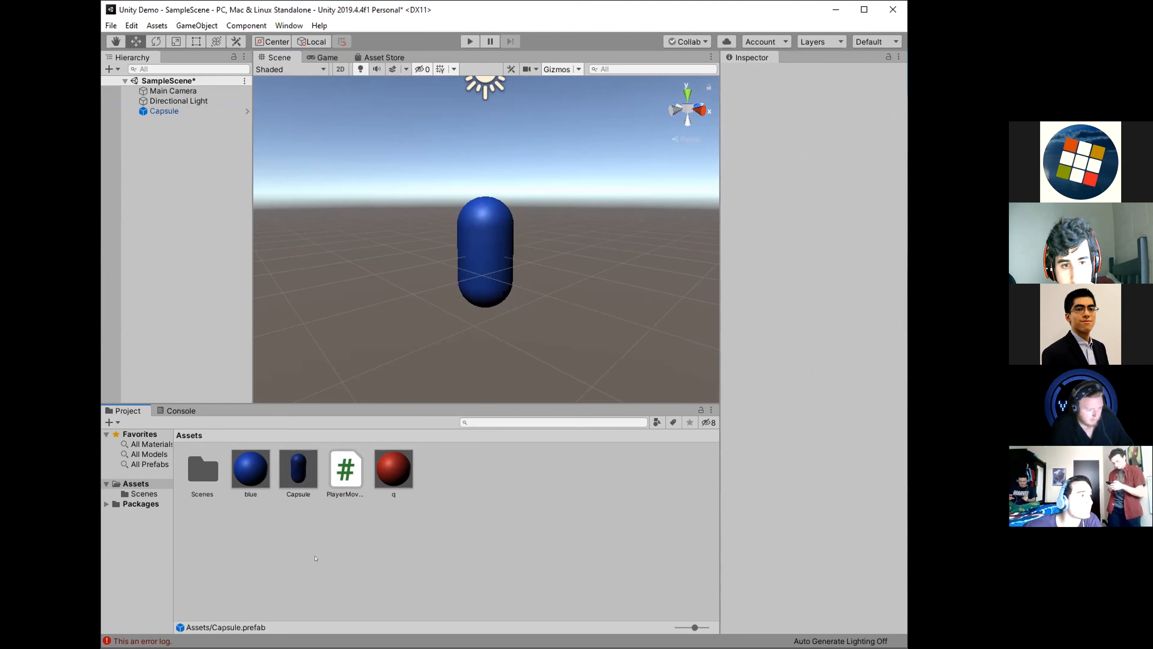
Add a second instance of the Capsule prefab to the scene and move it to about 1.48 on X.
left_click_drag(283, 477, 173, 184)
left_click_drag(522, 261, 595, 277)
left_click(521, 336)
right_click_drag(479, 329, 610, 325)
key("a")
left_click(552, 282)
left_click(466, 280)
left_click(604, 296)
Play-test the scene with both capsules, stop it, and clear the selection.
left_click(470, 41)
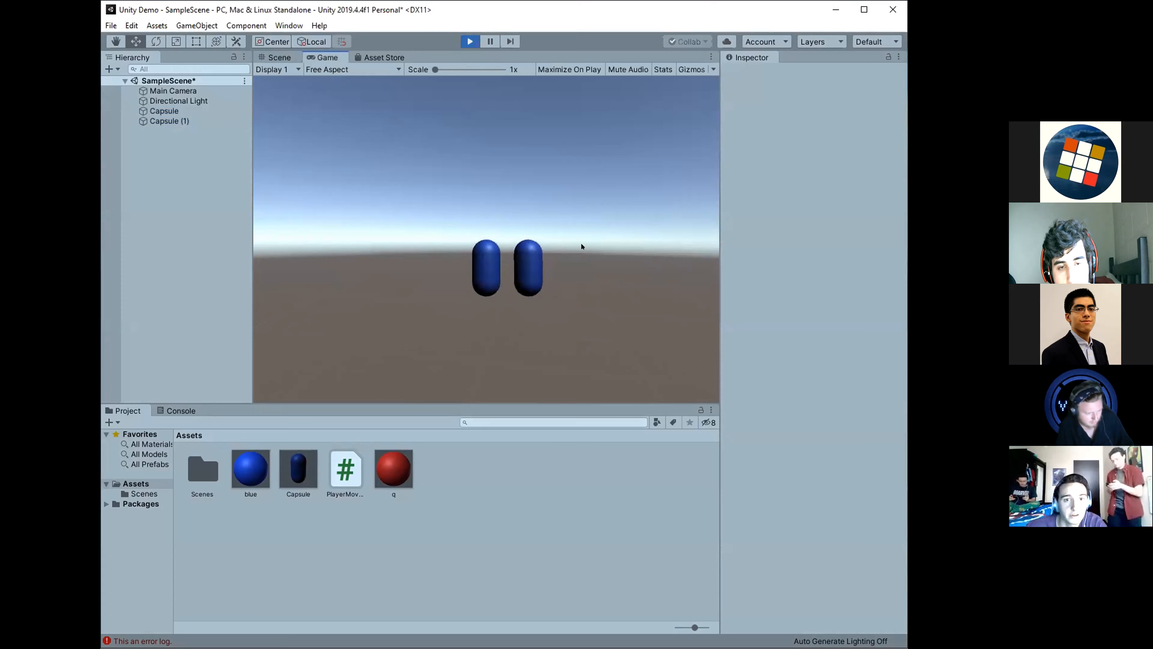
key("ctrl+p")
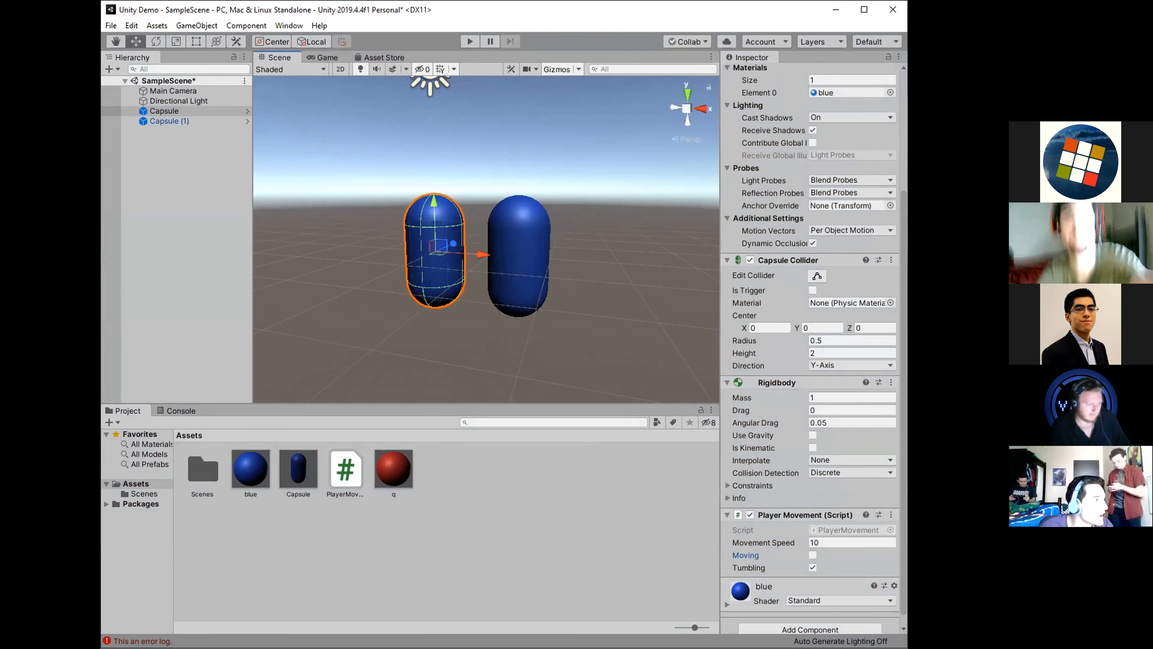
left_click(632, 253)
Add a cube as a child of Capsule (1) and raise it to about 1.13 on Y.
right_click(191, 121)
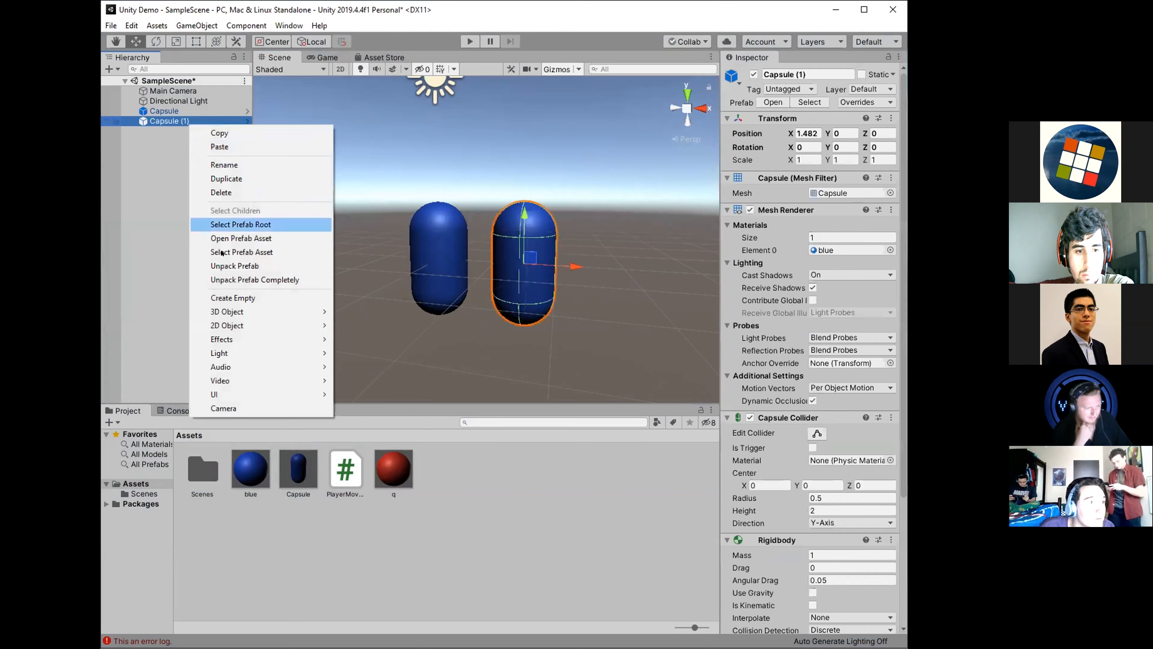
mouse_move(272, 311)
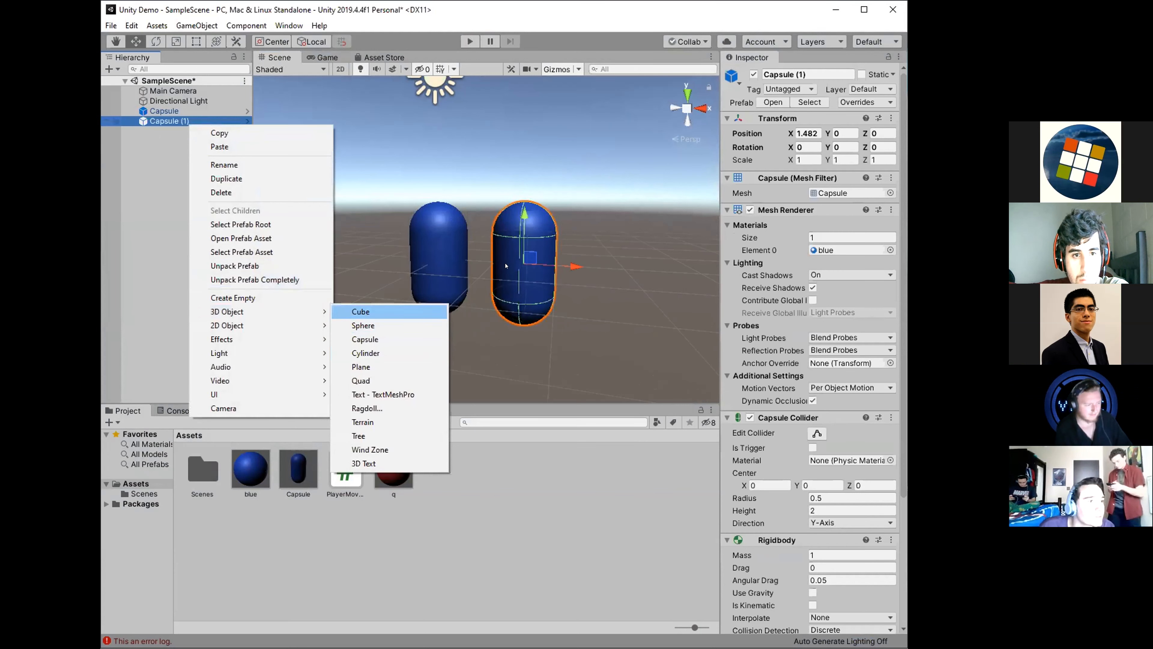
left_click(381, 312)
left_click_drag(524, 214, 525, 145)
left_click(595, 218)
left_click(504, 266)
left_click(455, 343)
right_click_drag(456, 343, 433, 318)
Compare the original capsule, the Capsule (1) instance and its child cube by selecting each in the hierarchy.
left_click(165, 113)
left_click(170, 121)
left_click(203, 187)
left_click(171, 112)
left_click(171, 121)
left_click(172, 109)
left_click(171, 121)
left_click(171, 111)
left_click(171, 121)
left_click(171, 111)
left_click(172, 121)
left_click(172, 111)
left_click(171, 127)
left_click(171, 121)
left_click(172, 110)
left_click(172, 120)
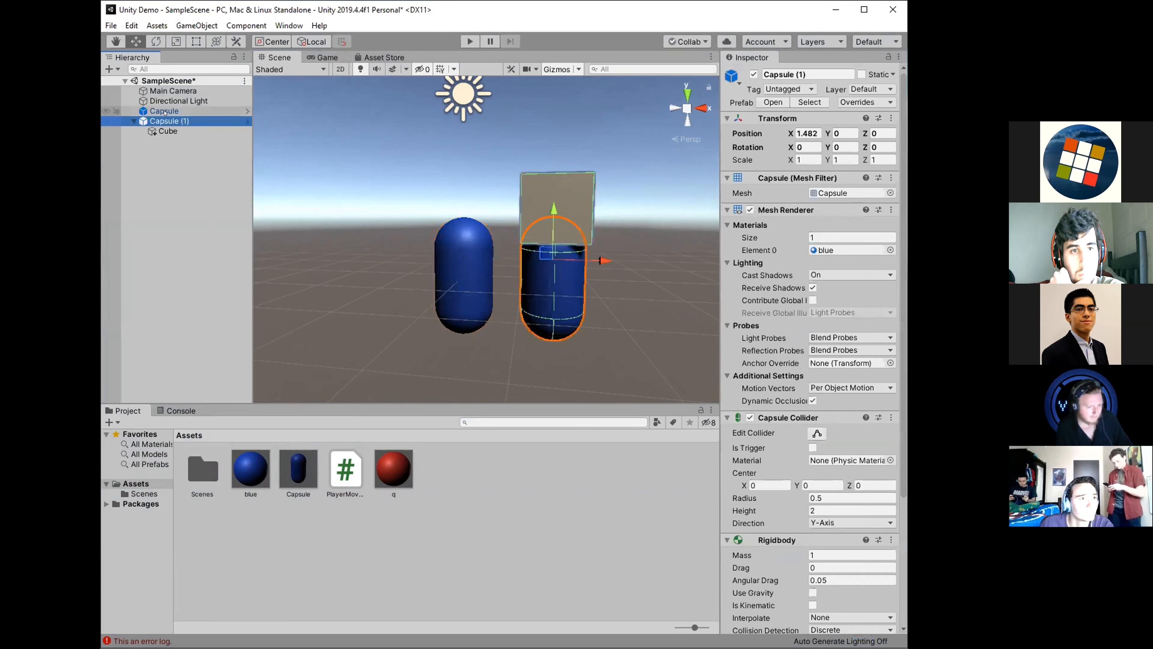
left_click(164, 112)
left_click(170, 121)
left_click(168, 131)
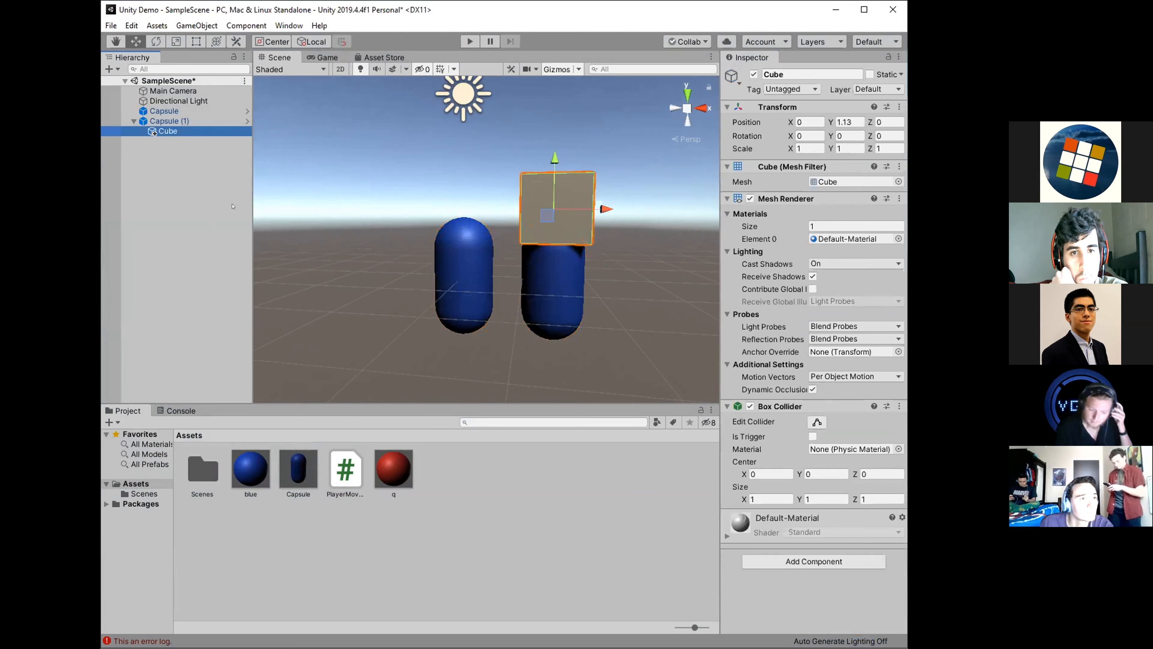
Apply the cube added under Capsule (1) to the Capsule prefab and clear the selection.
left_click(624, 284)
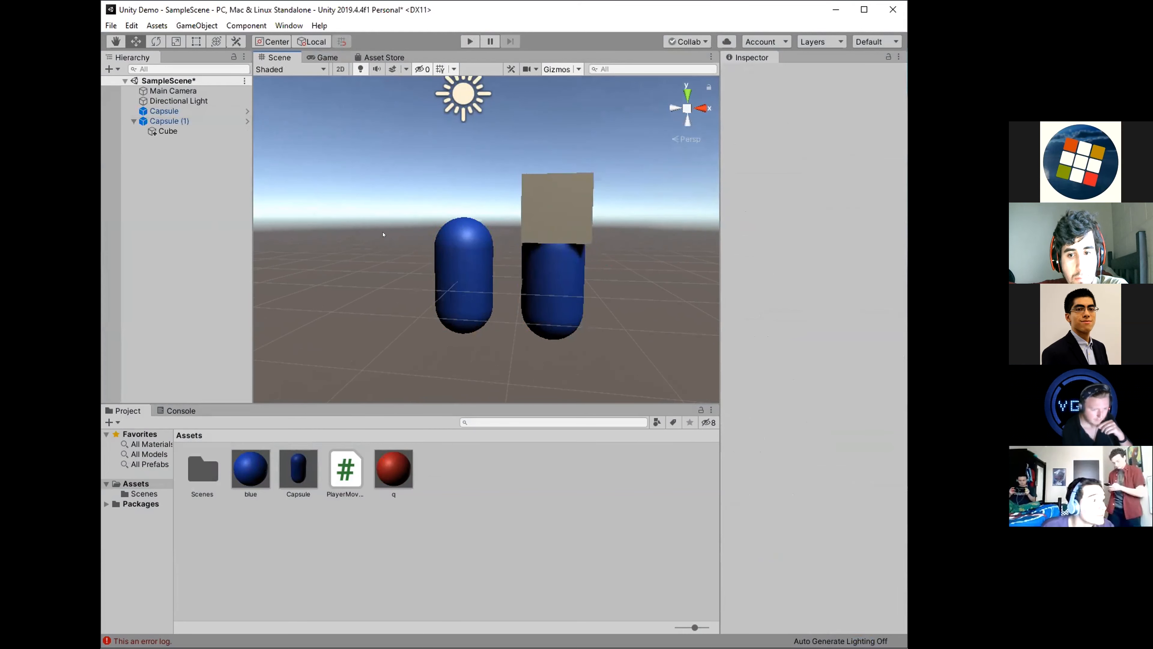
left_click(168, 131)
right_click(174, 132)
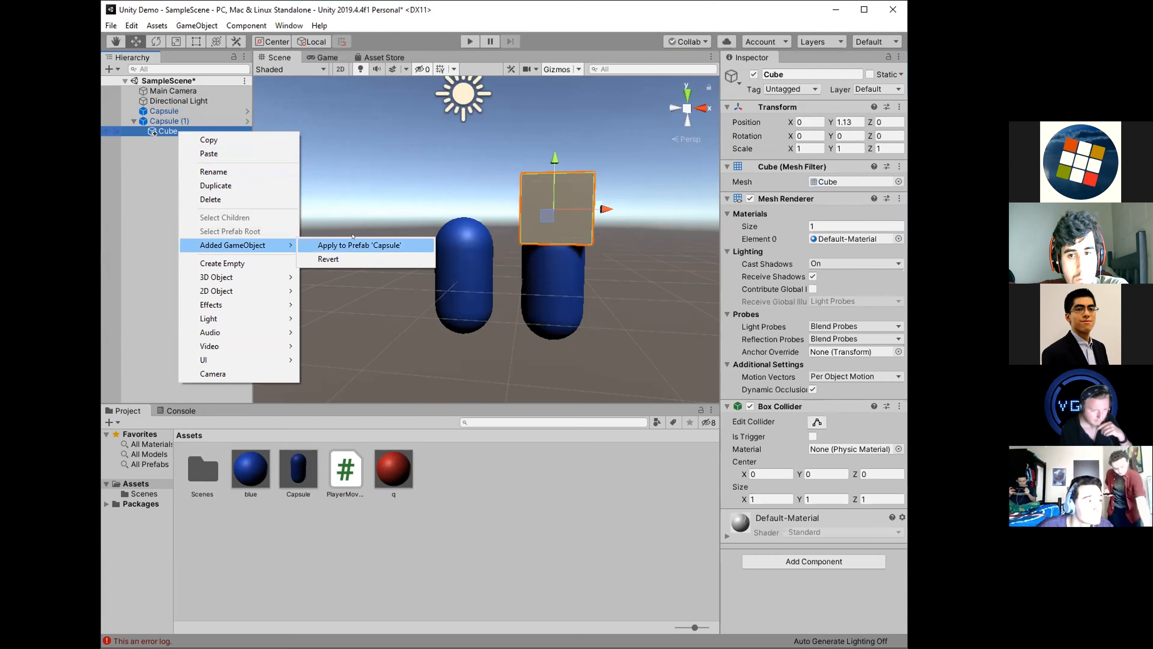
left_click(167, 132)
right_click(168, 133)
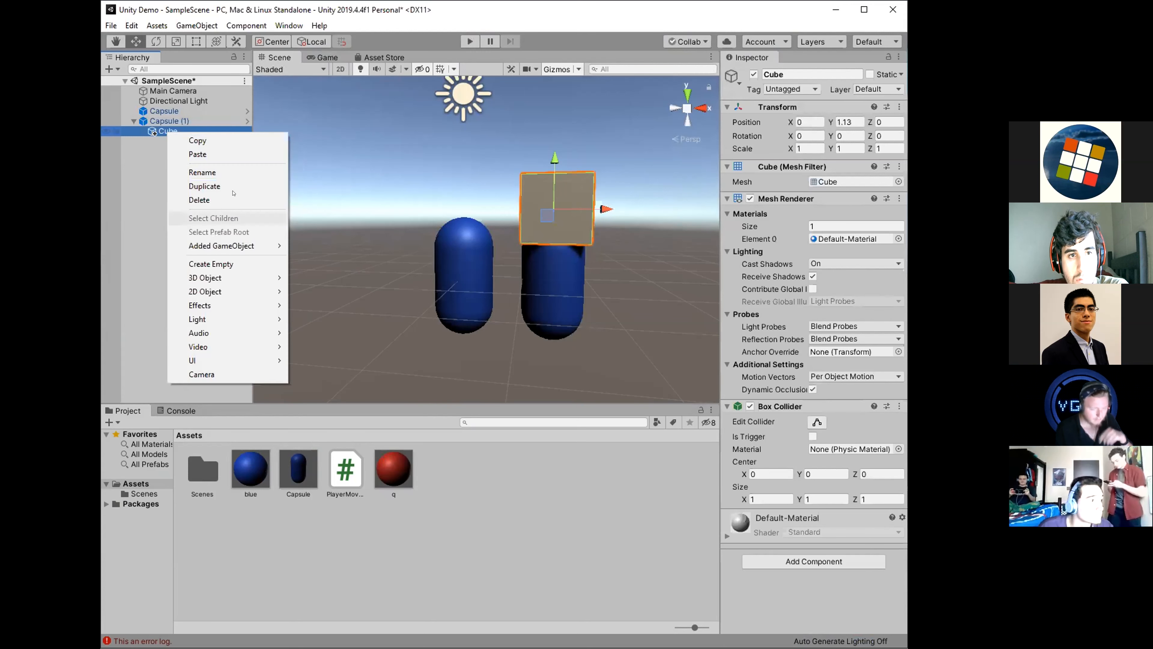
mouse_move(223, 245)
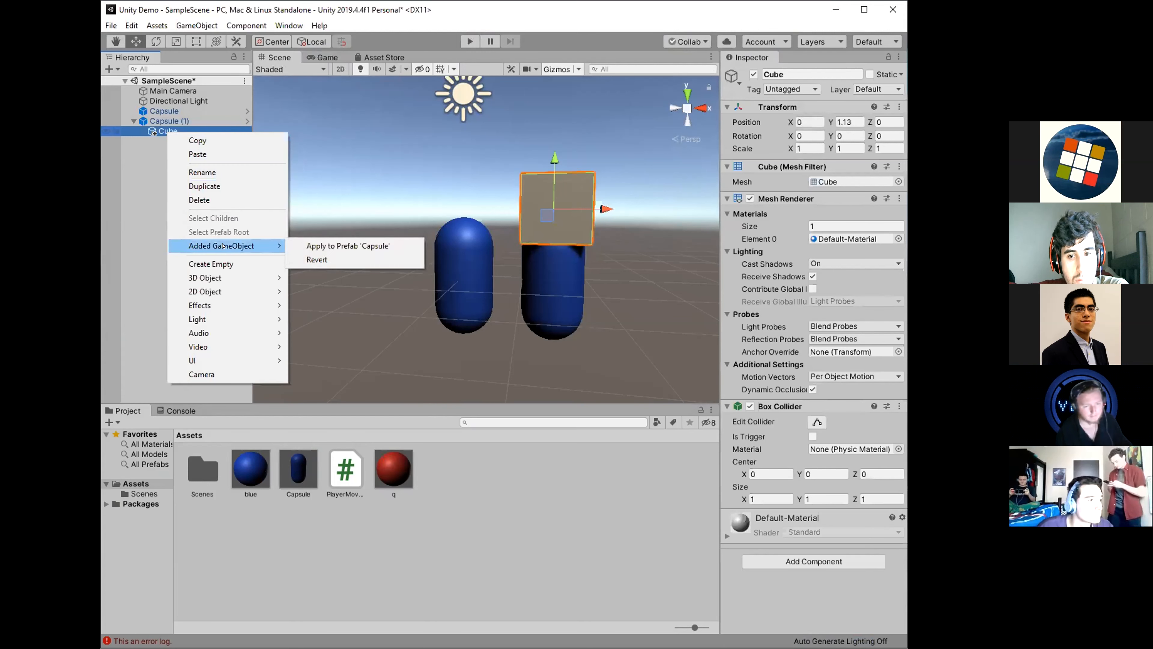
left_click(353, 245)
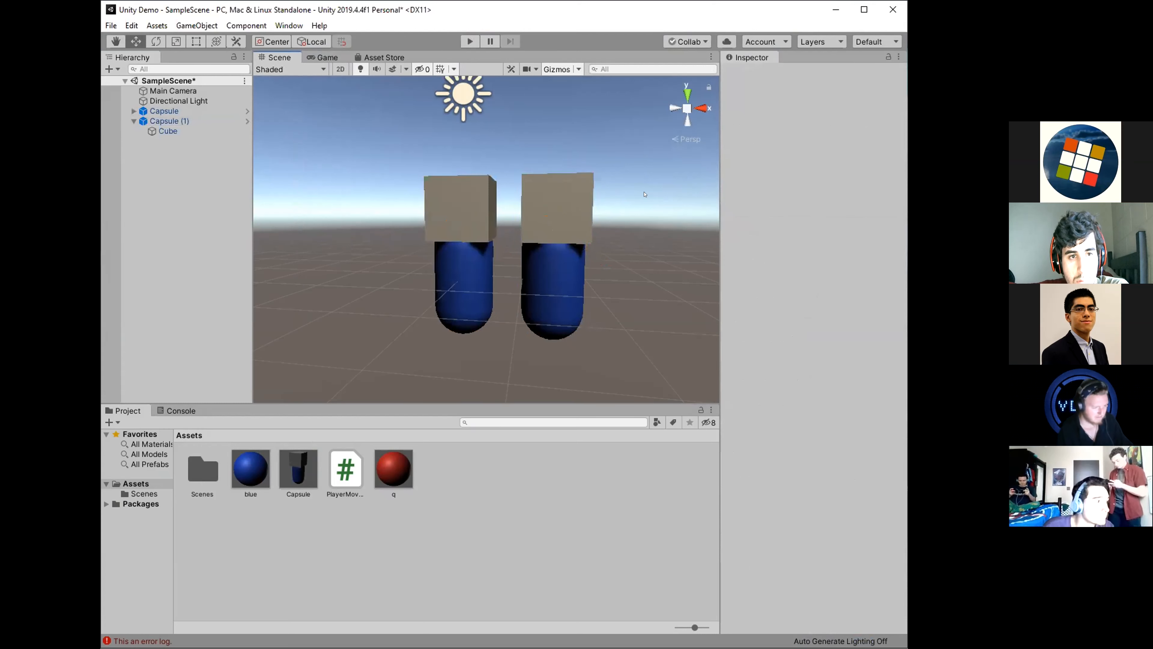
left_click(559, 298)
left_click(473, 291)
left_click(616, 342)
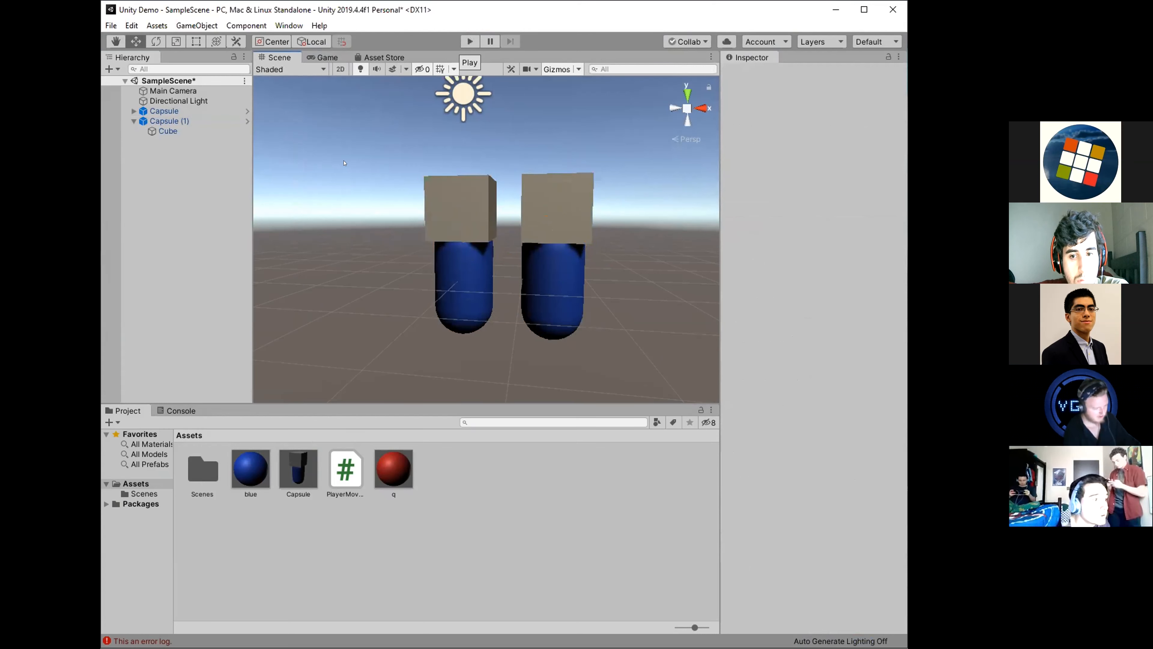
In the Capsule prefab, add a horizontal child capsule, colour it and the cube with the red q material, and return to the scene.
double_click(299, 468)
scroll(555, 283, "down", 5)
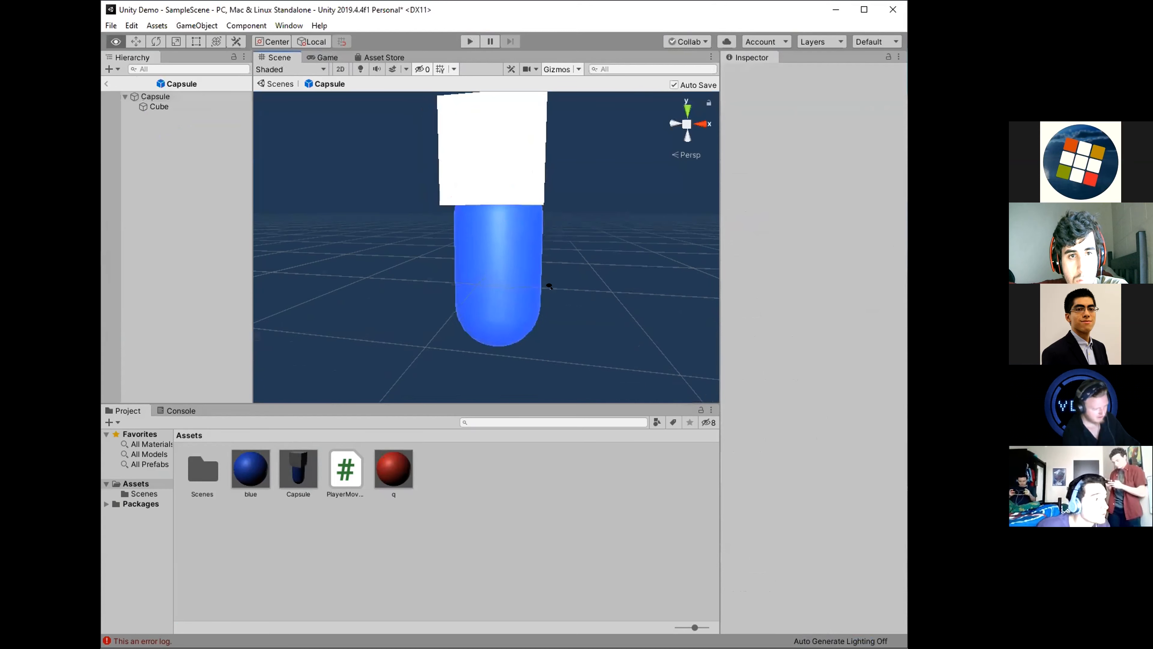
left_click(153, 106)
right_click(153, 106)
left_click(155, 97)
right_click(159, 97)
mouse_move(203, 229)
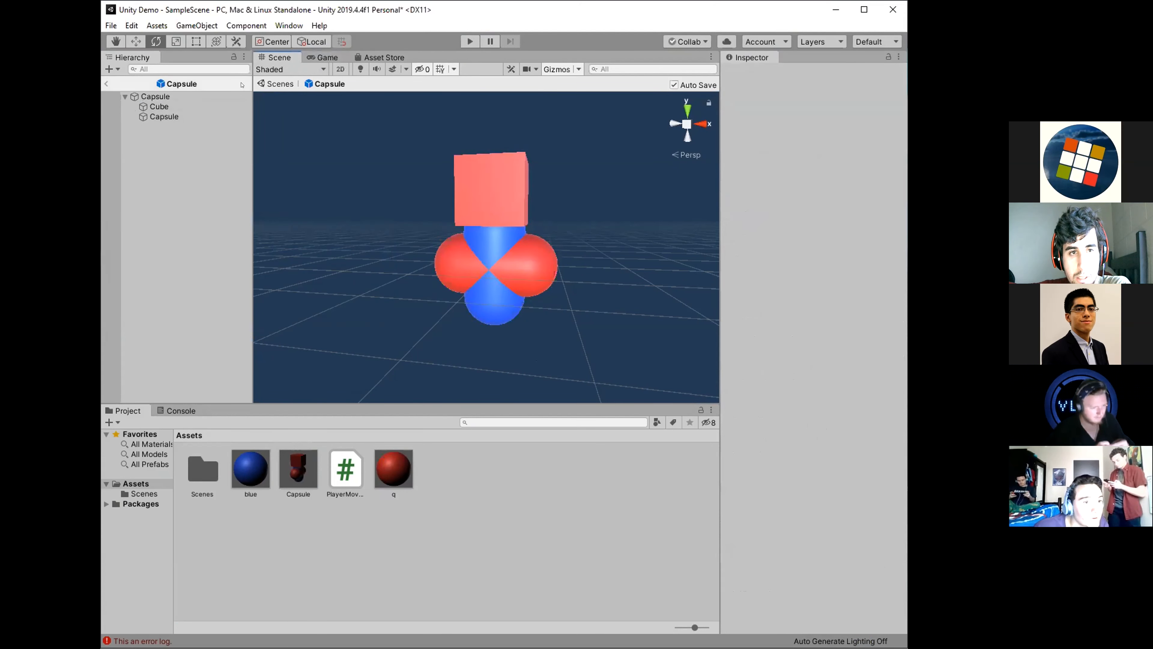
left_click(106, 83)
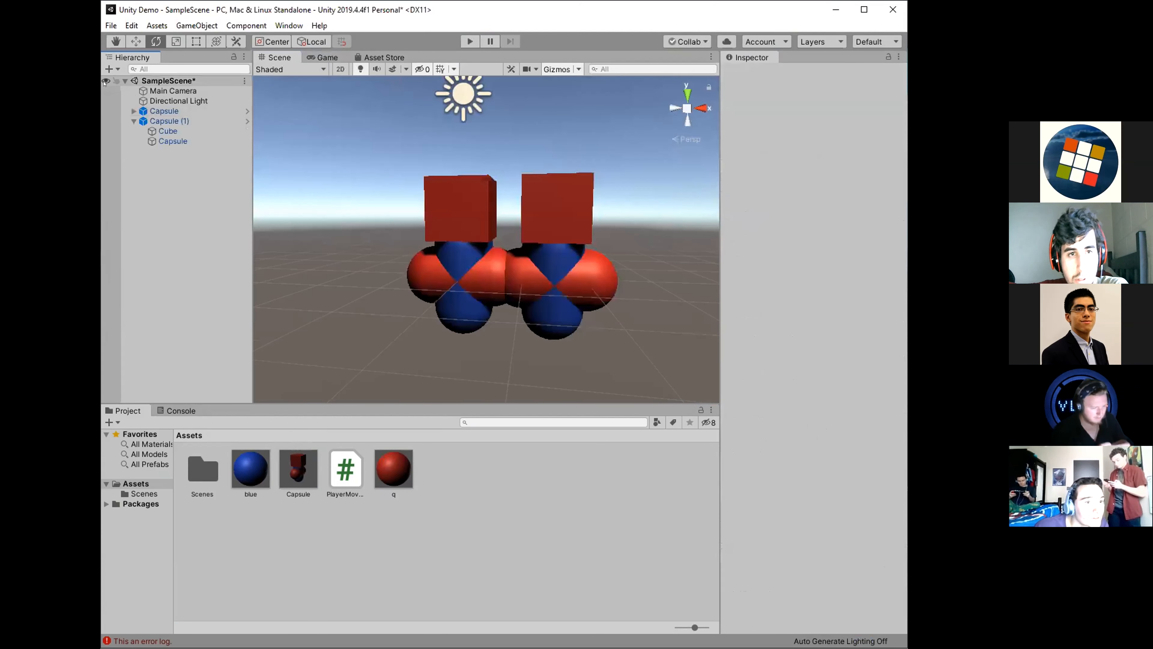
Reopen the Capsule prefab for editing and add a second child capsule under its root object.
left_click(512, 346)
key("r")
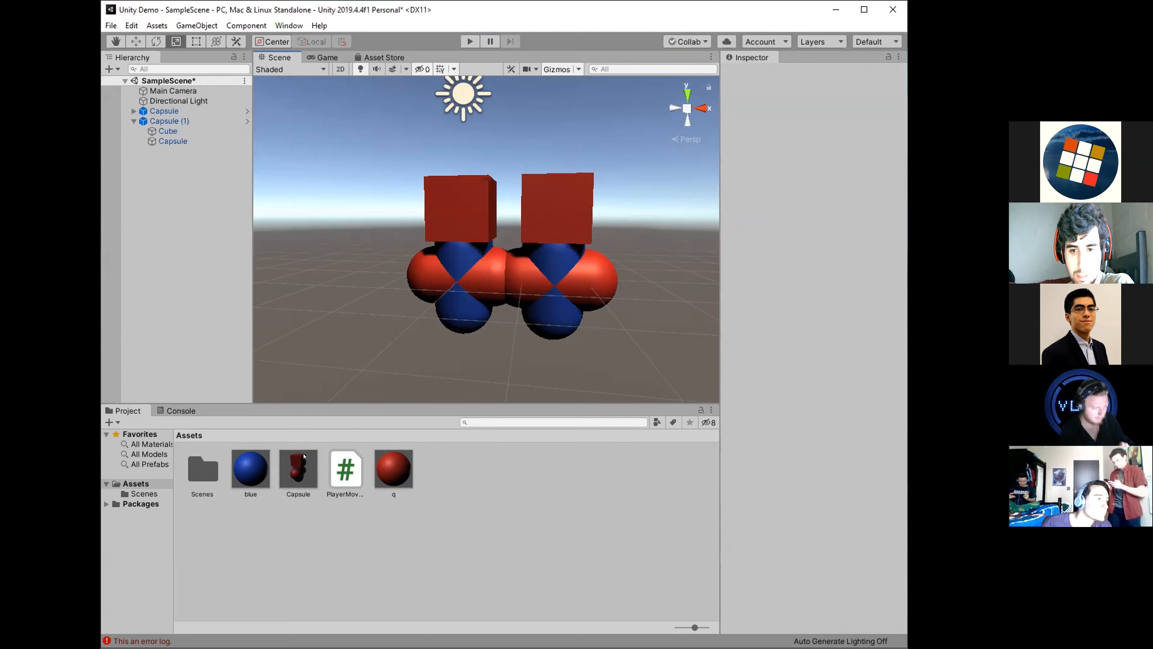
left_click(304, 456)
left_click(552, 314)
left_click(638, 263)
left_click(248, 121)
right_click_drag(586, 247, 584, 219)
left_click(155, 96)
left_click(175, 135)
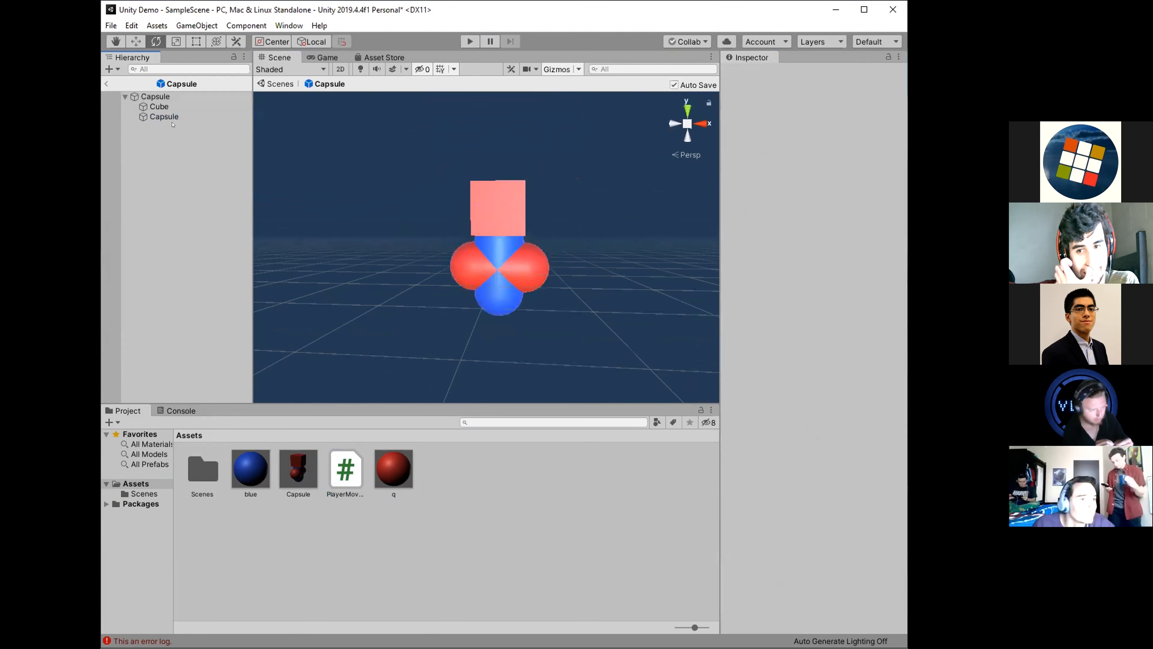
left_click(153, 97)
right_click(165, 94)
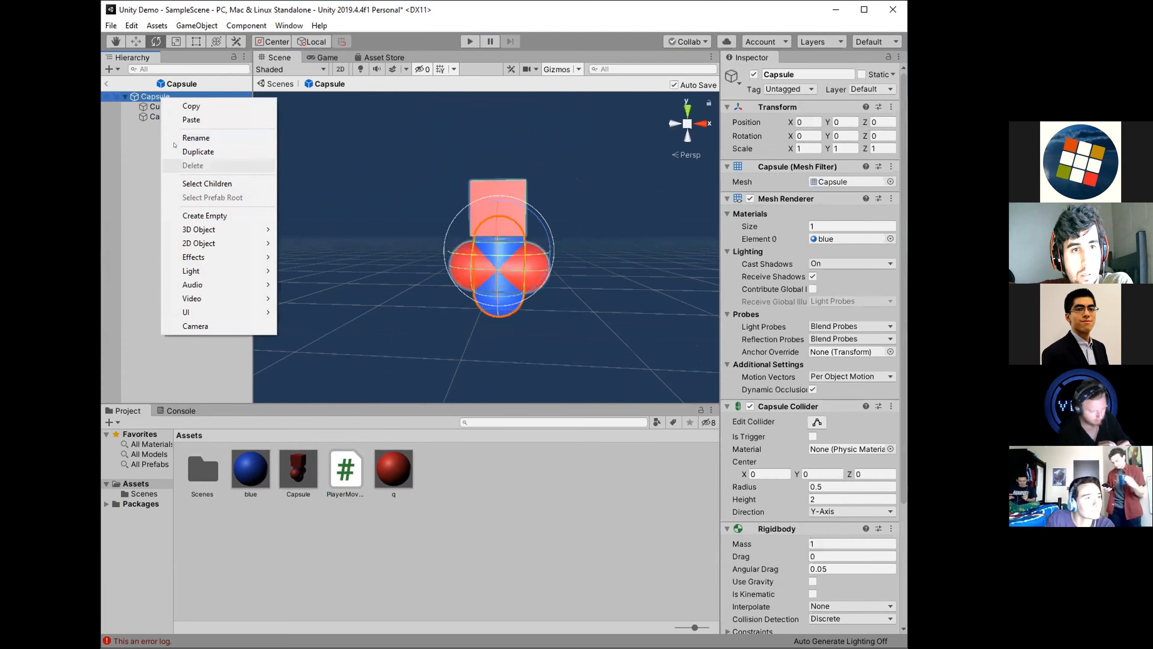
mouse_move(203, 229)
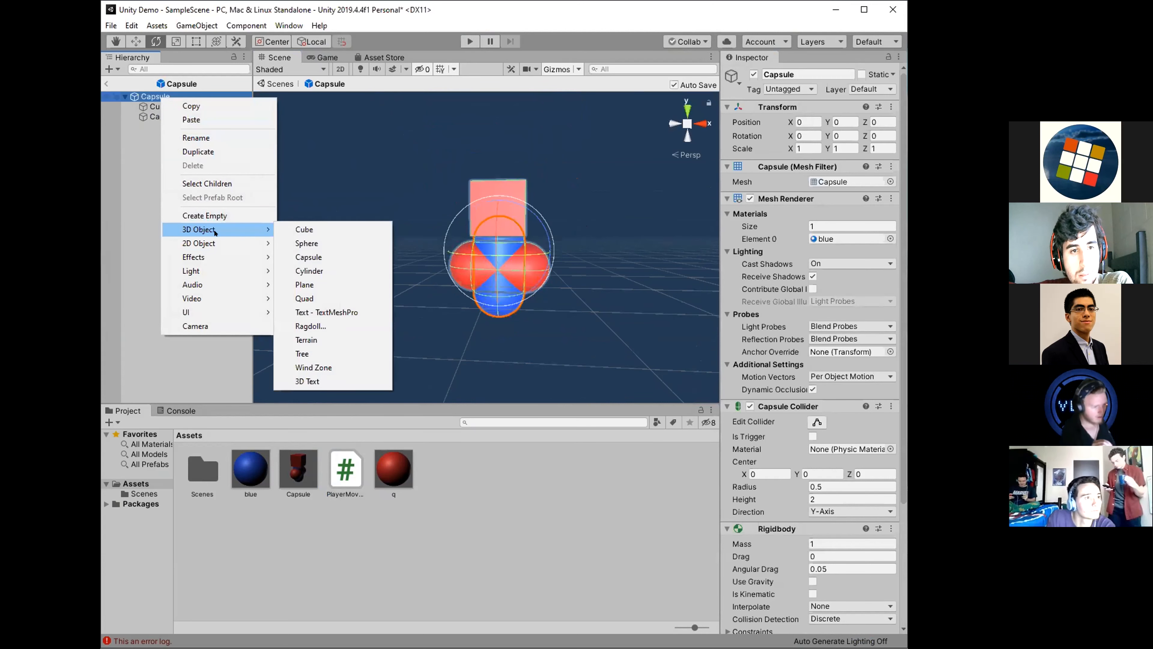
left_click(302, 255)
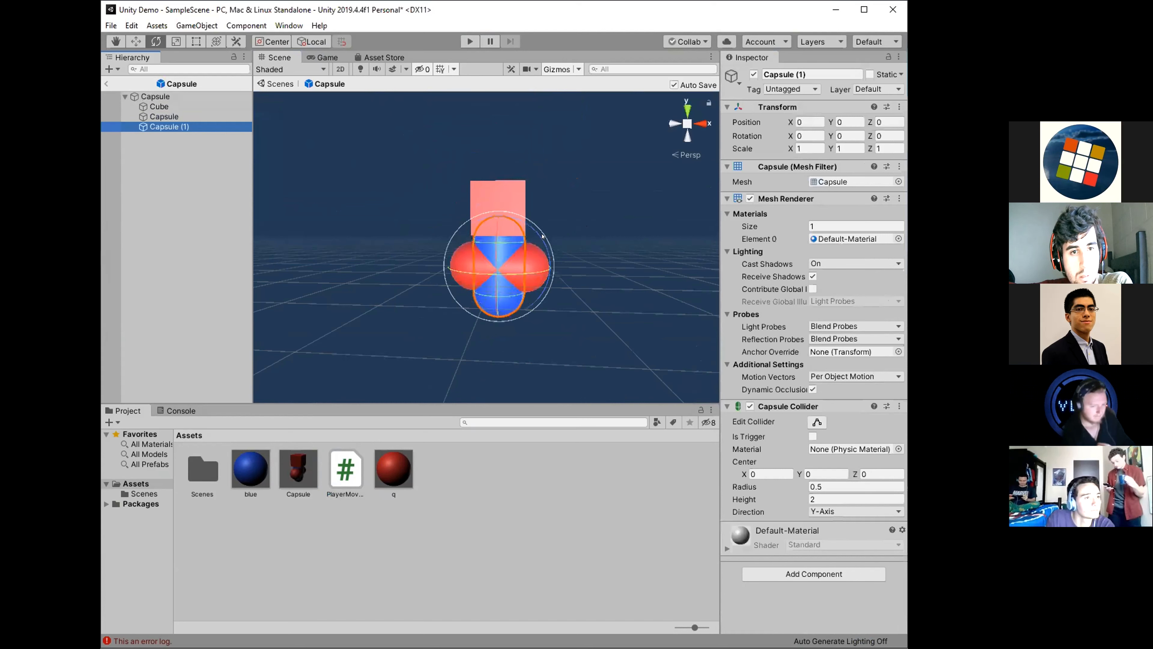
Rotate the new child capsule to about -92.9° on X and return to the scene.
key("d")
right_click_drag(612, 277, 372, 276)
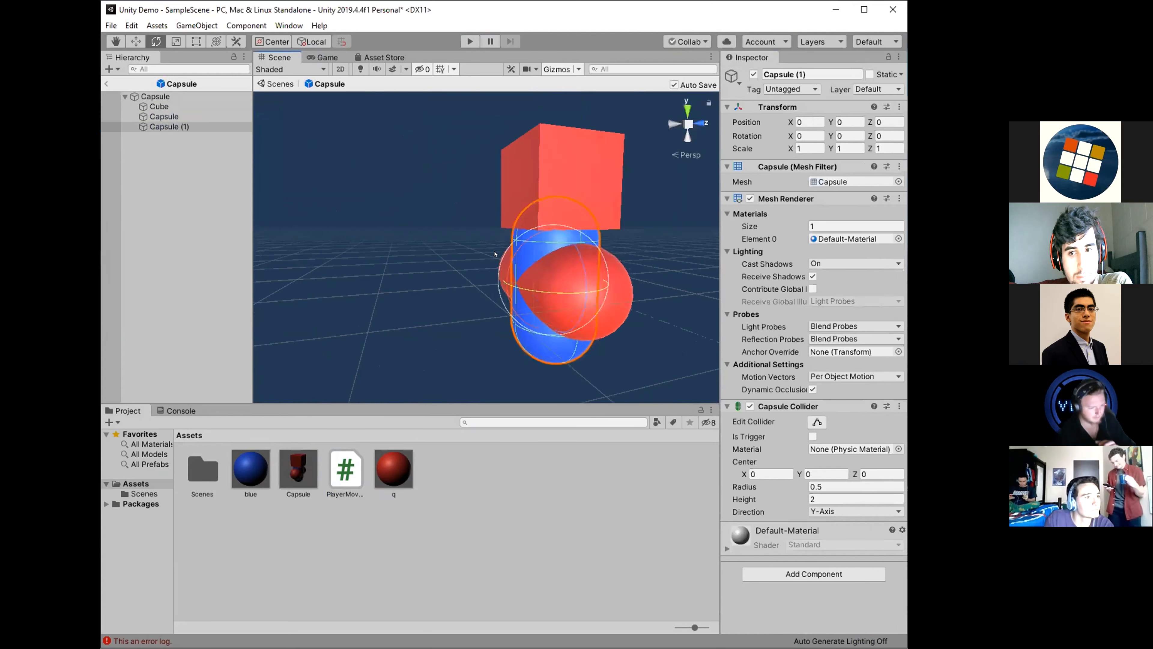
left_click_drag(516, 246, 483, 395)
mouse_move(442, 328)
right_mouse_down()
mouse_move(458, 321)
mouse_move(435, 310)
right_mouse_up()
left_click(389, 278)
key("a")
right_click_drag(389, 278, 395, 346)
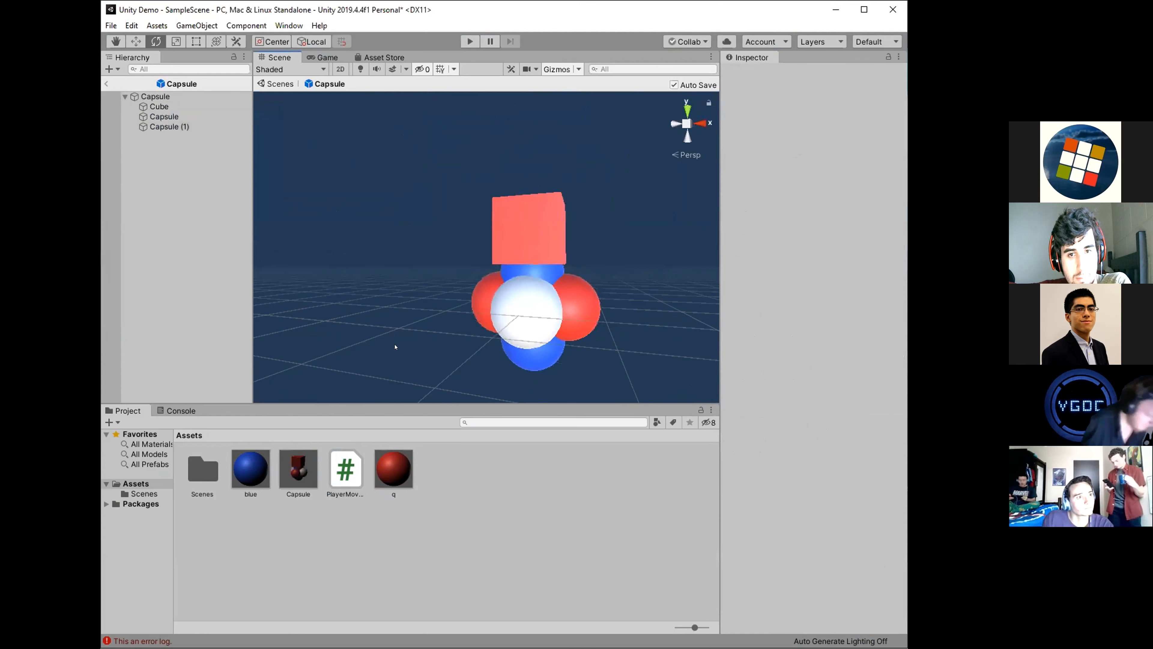
left_click(105, 83)
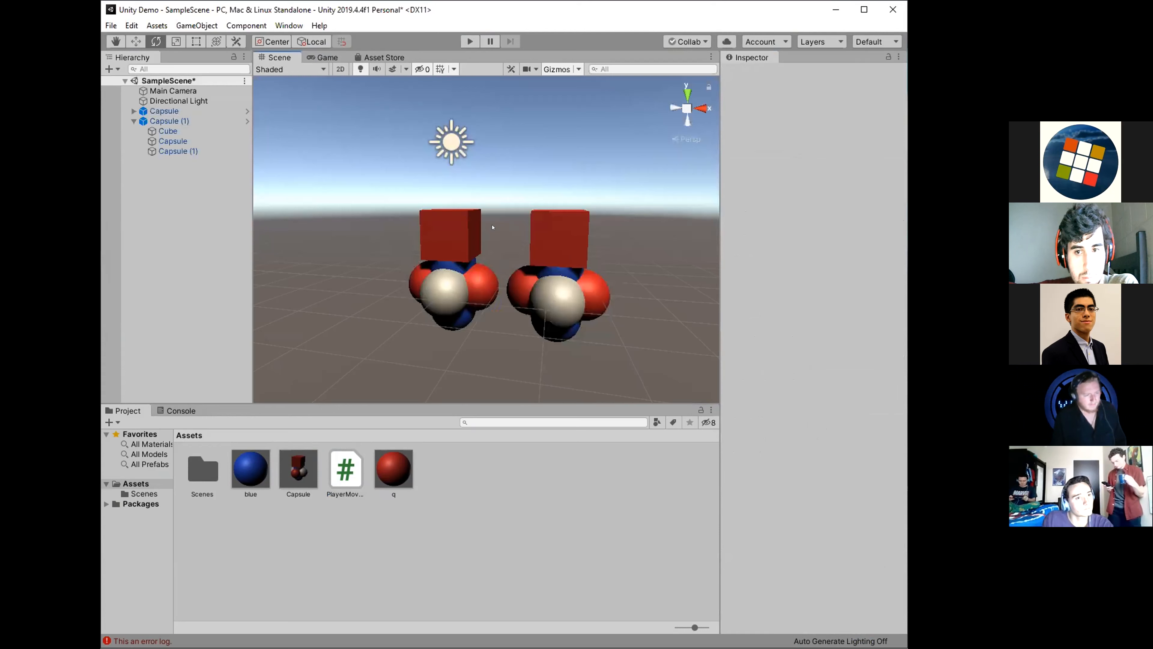
Play-test the scene with the updated prefab instances and stop it.
key("ctrl+p")
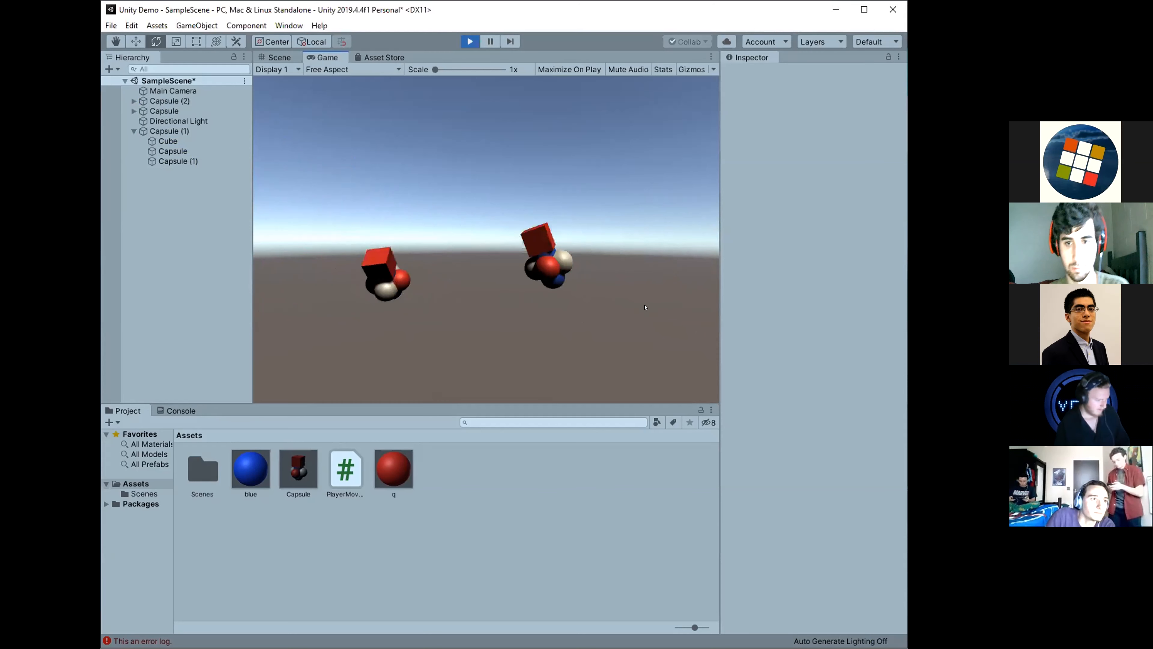
left_click(471, 41)
left_click_drag(526, 305, 553, 234, "alt")
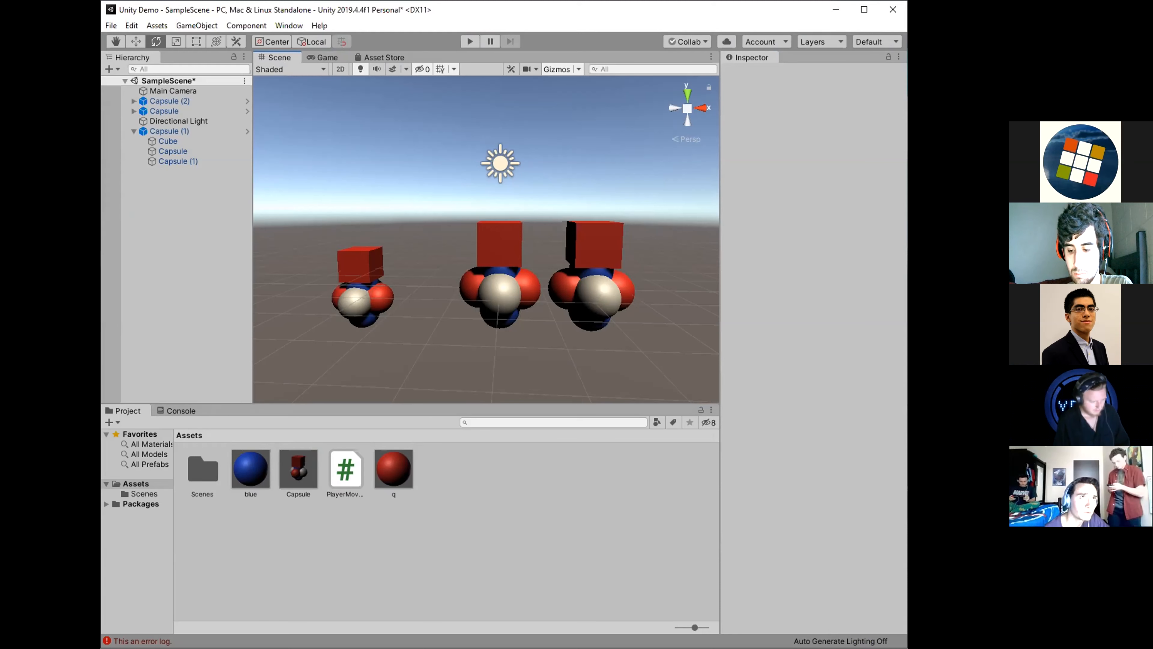
Review the PlayerMovement script and the Player Movement component and child list of Capsule (1).
left_click(346, 471)
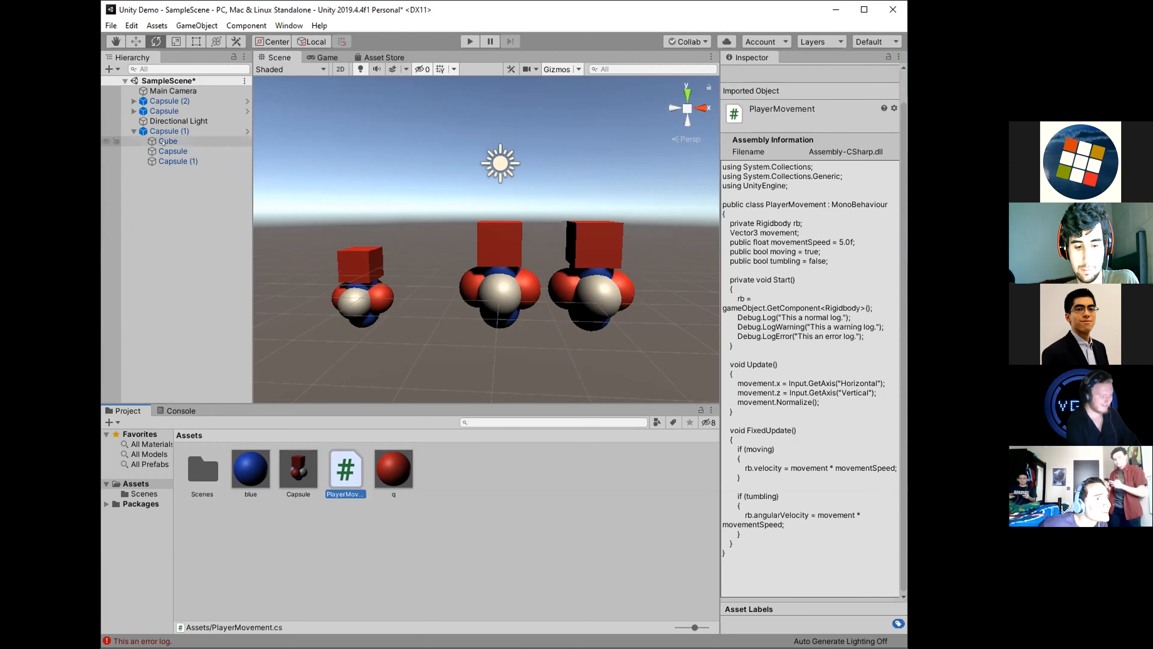
left_click(169, 131)
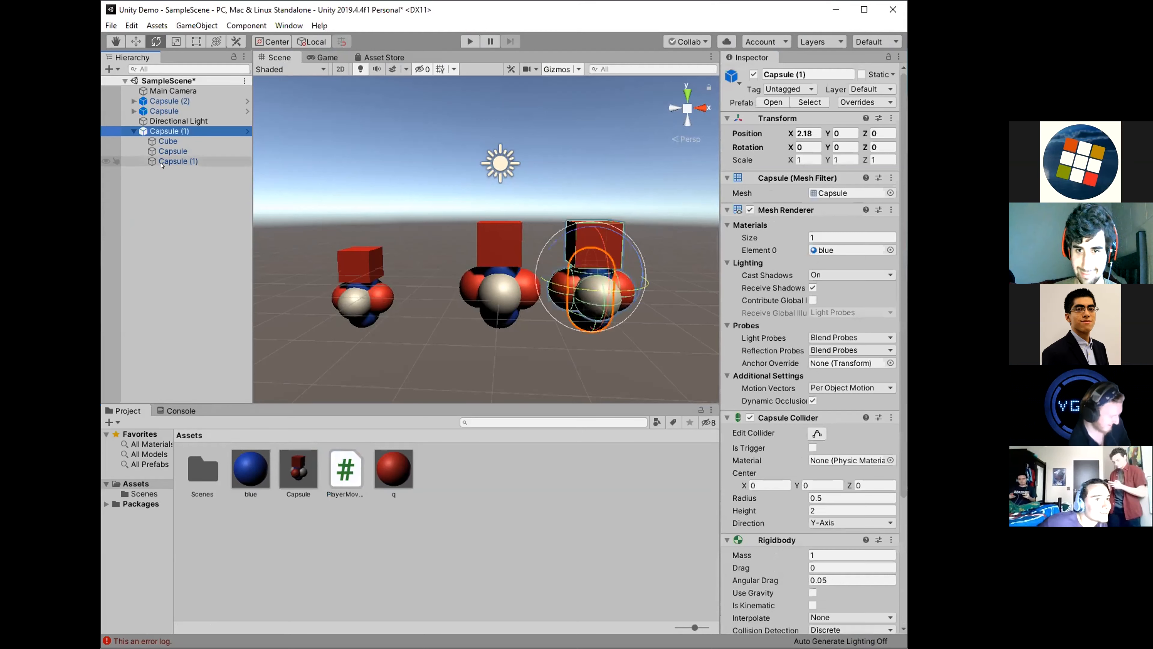
scroll(807, 406, "down", 5)
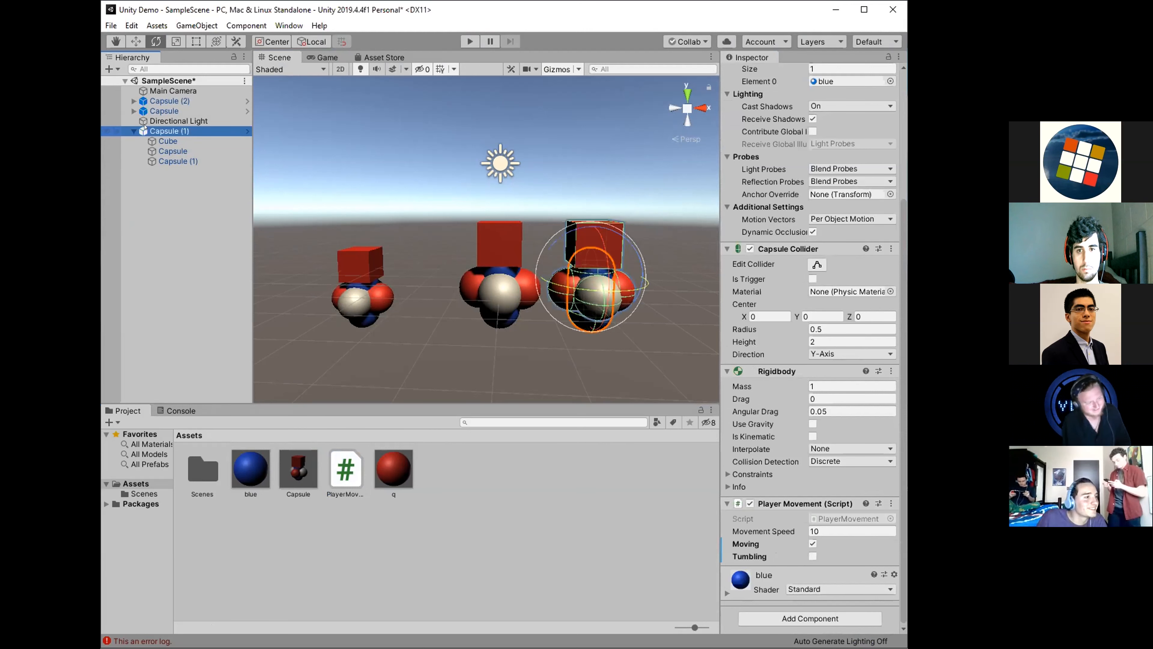
left_click(134, 132)
left_click(133, 132)
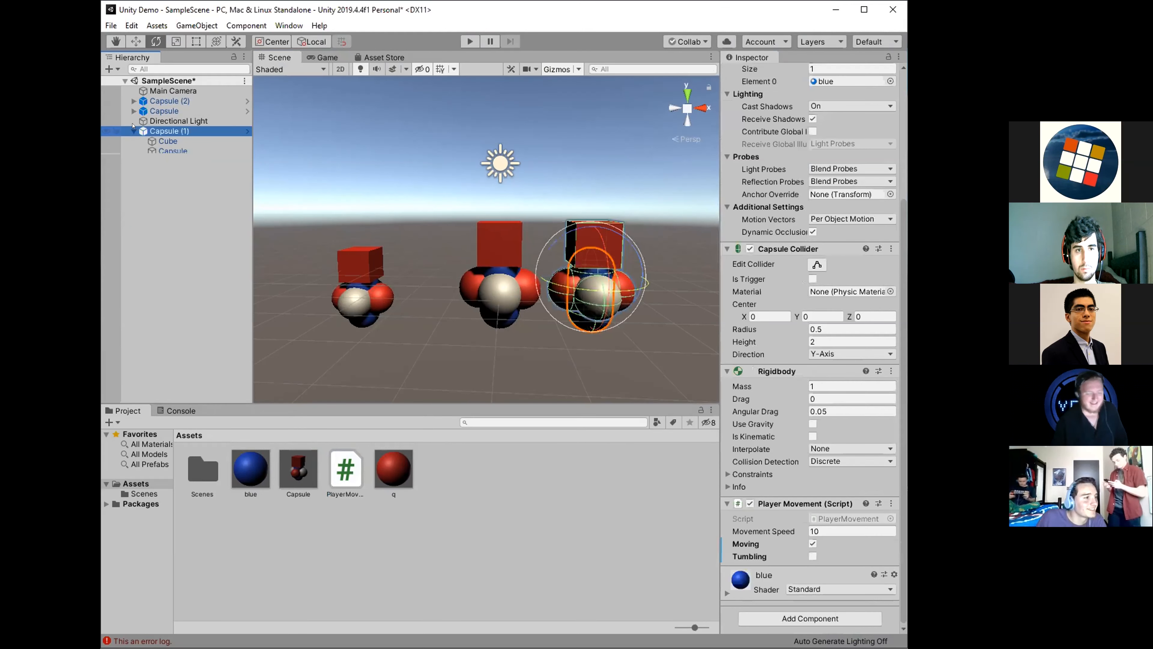
left_click(135, 132)
left_click(134, 132)
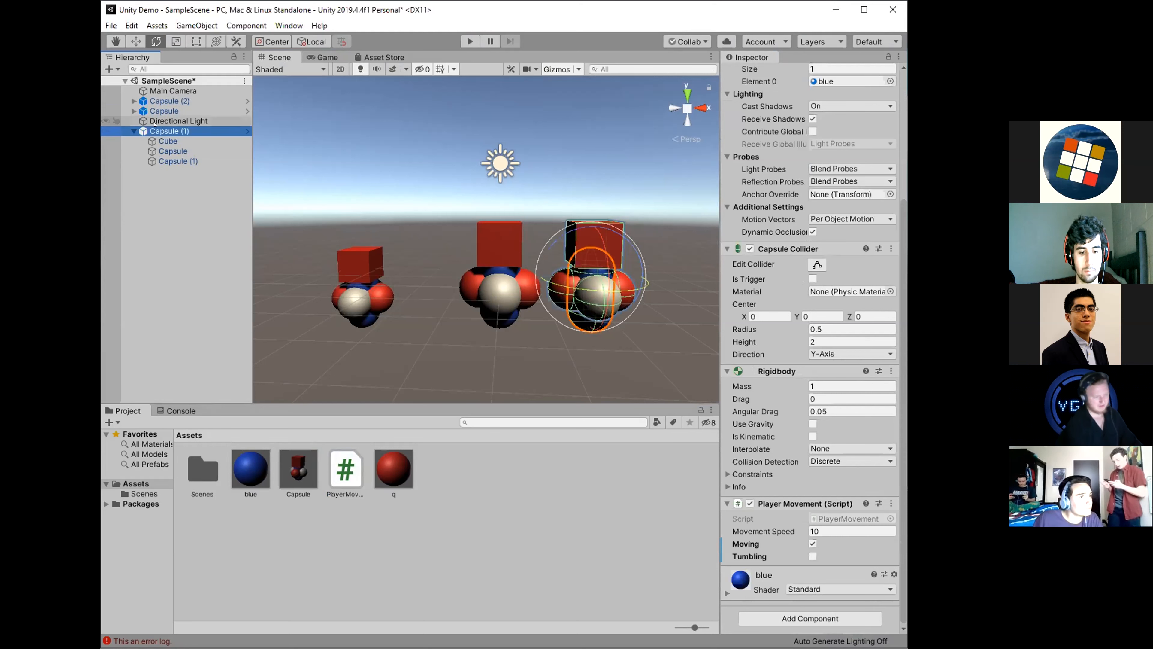
Compare the components of the parent Capsule (1) with those of its cube and two capsule children by selecting each in turn.
left_click(170, 142)
left_click(170, 151)
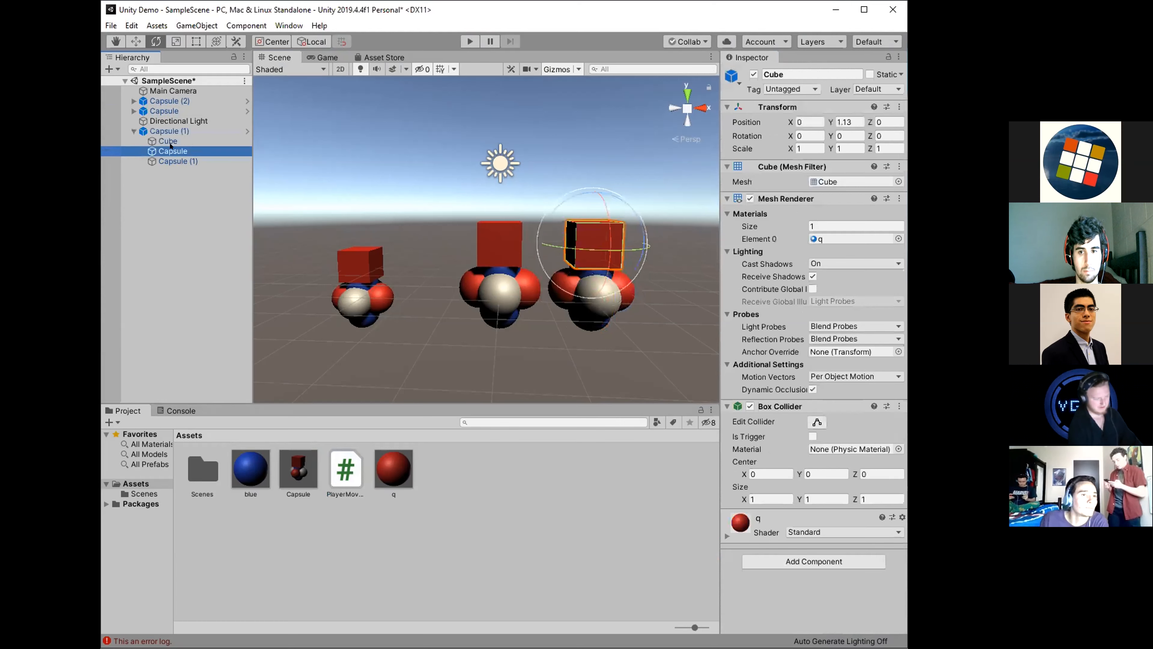
left_click(171, 161)
left_click(169, 142)
left_click(169, 152)
left_click(169, 162)
left_click(166, 140)
left_click(171, 151)
left_click(171, 161)
left_click(162, 132)
left_click(164, 141)
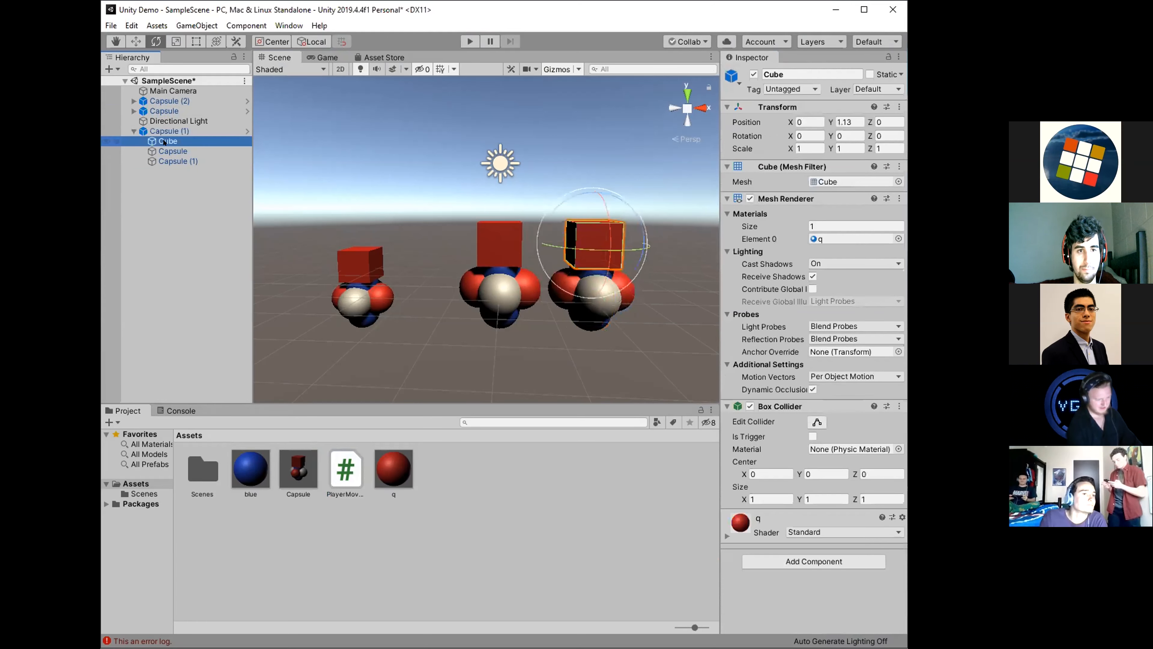
left_click(163, 132)
scroll(815, 514, "down", 5)
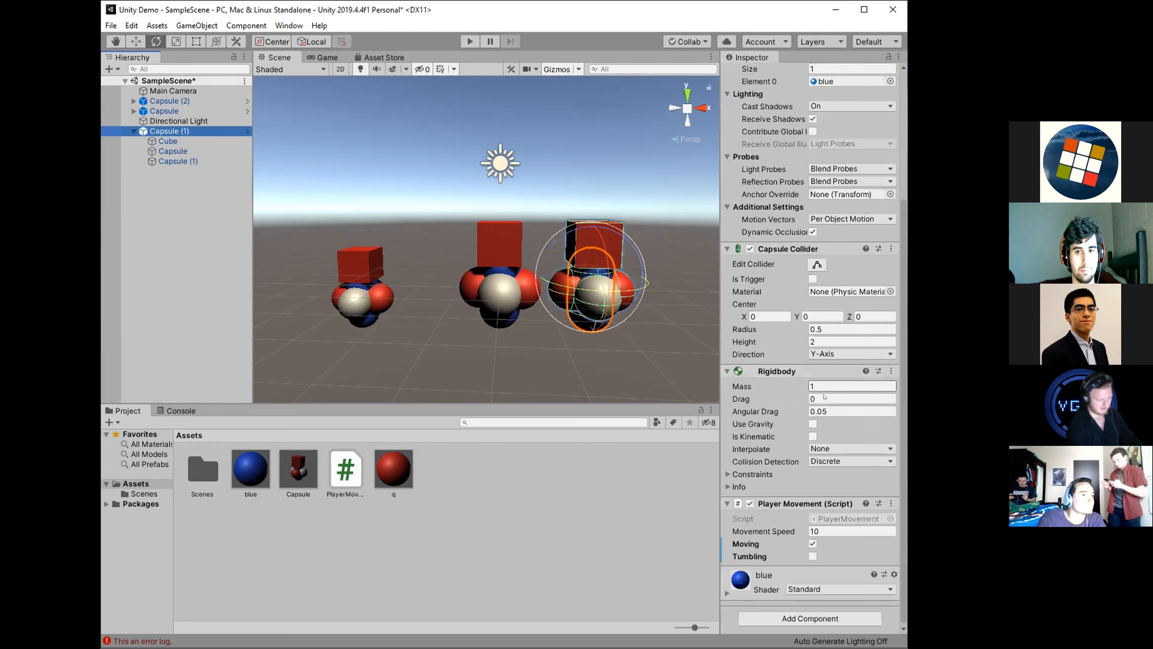
left_click(180, 136)
left_click(176, 151)
left_click(175, 161)
left_click(173, 132)
left_click(172, 142)
left_click(172, 152)
left_click(171, 160)
left_click(170, 143)
left_click(170, 152)
left_click(169, 161)
left_click(167, 143)
left_click(168, 152)
left_click(167, 161)
left_click(165, 143)
left_click(165, 152)
left_click(164, 160)
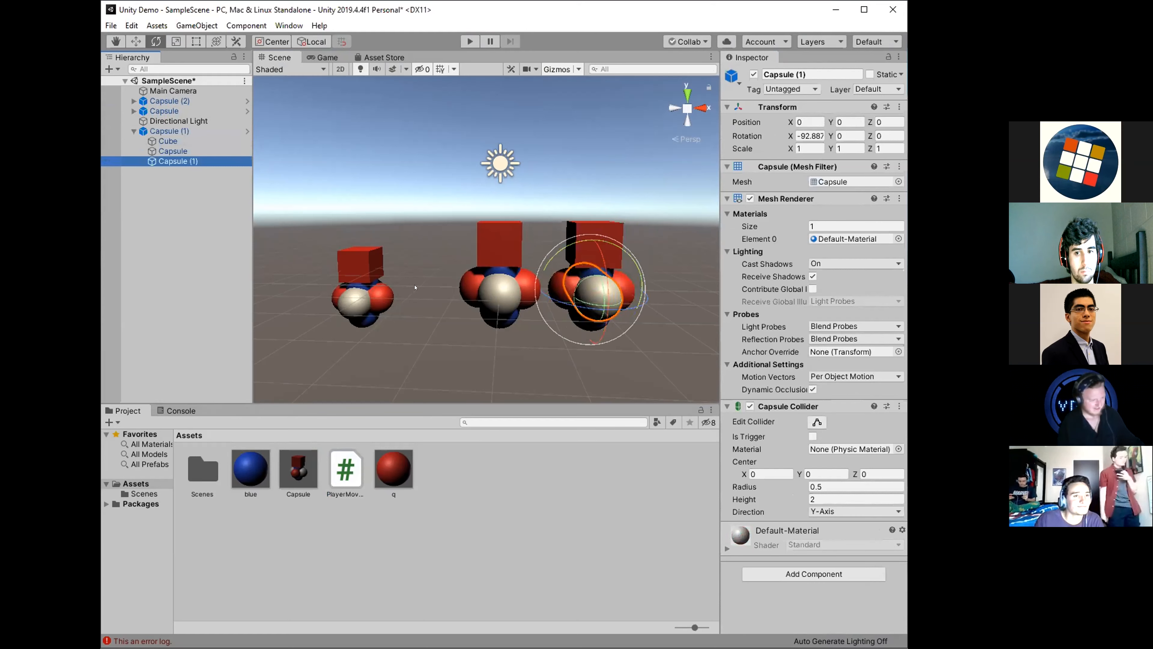
Add a separate cube to the scene outside the capsule instances.
right_click(164, 180)
right_click(165, 209)
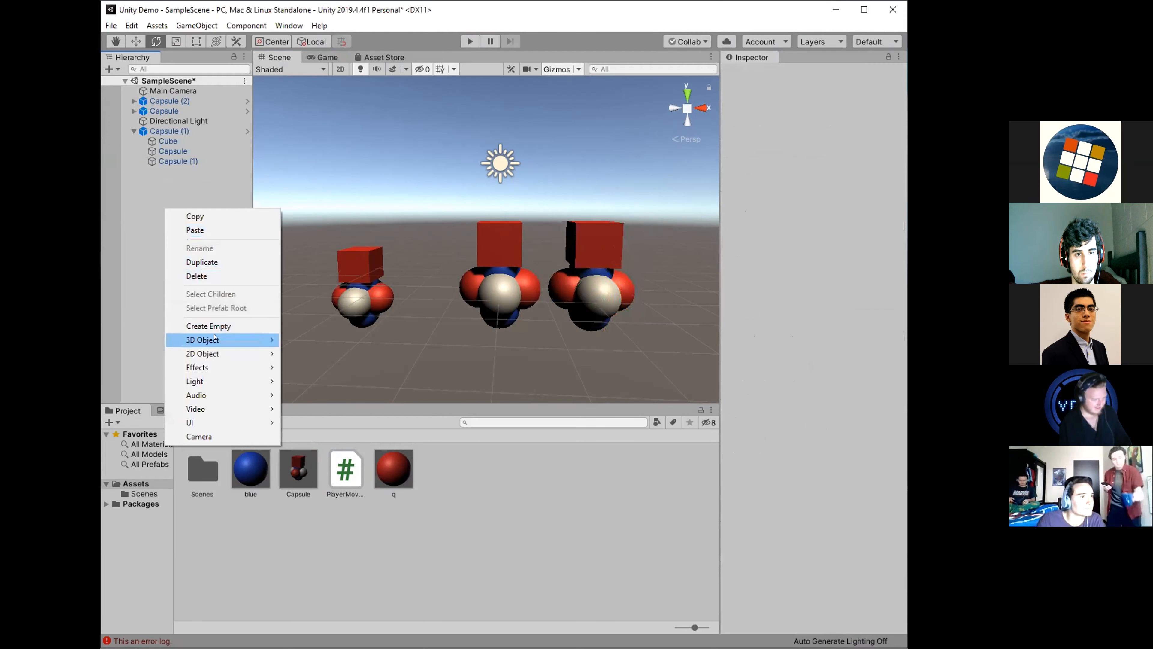
mouse_move(218, 339)
left_click(318, 353)
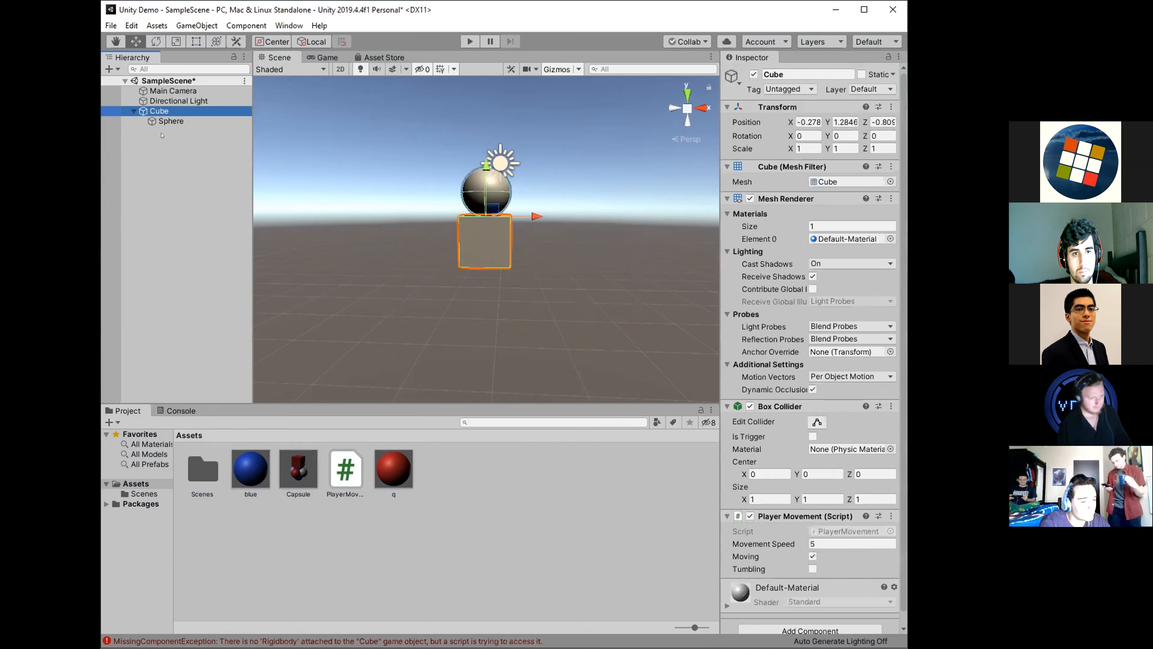
Inspect the components of the standalone Cube and its Sphere child, and toggle play mode.
left_click(166, 123)
left_click(165, 112)
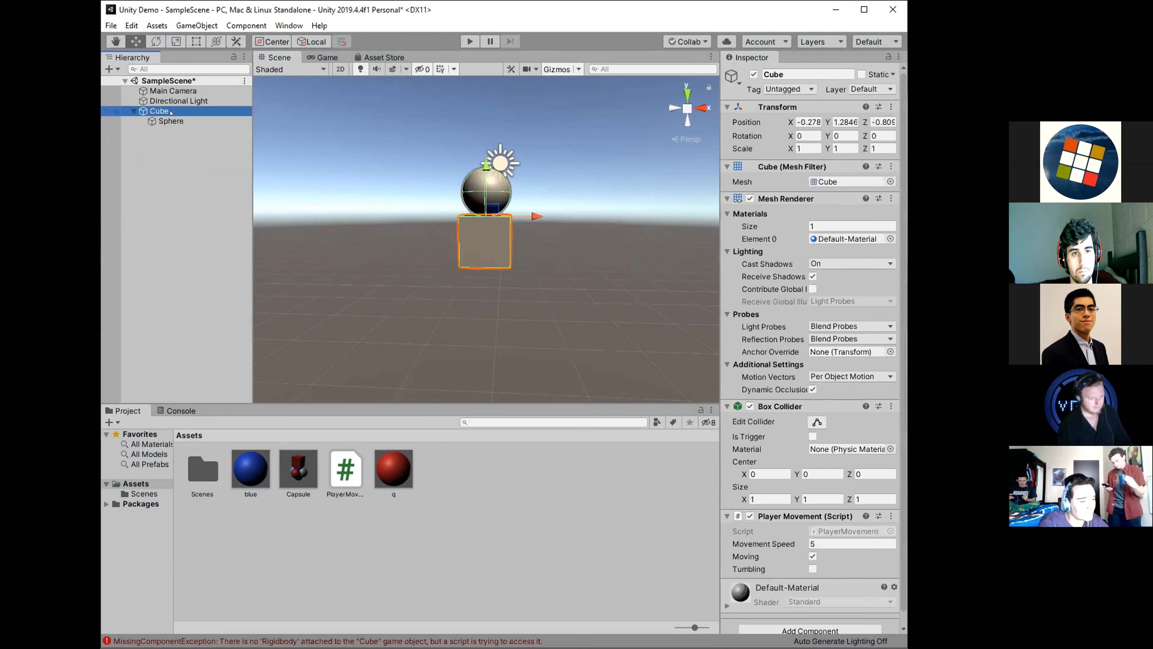
left_click(166, 122)
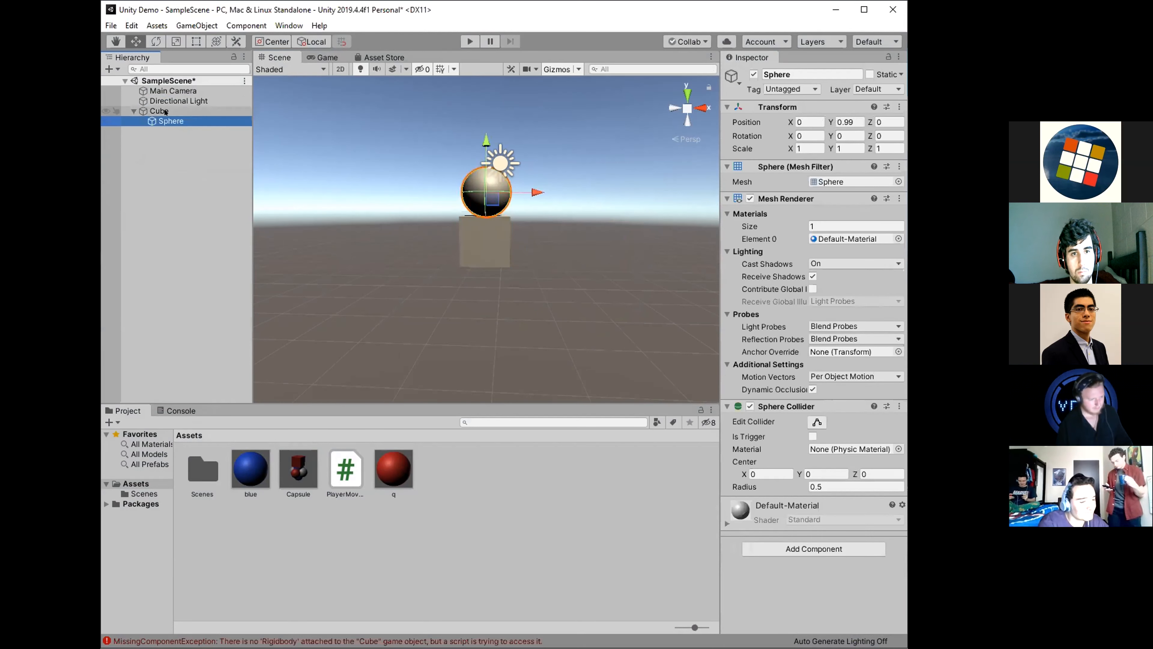
left_click(165, 113)
scroll(805, 525, "down", 1)
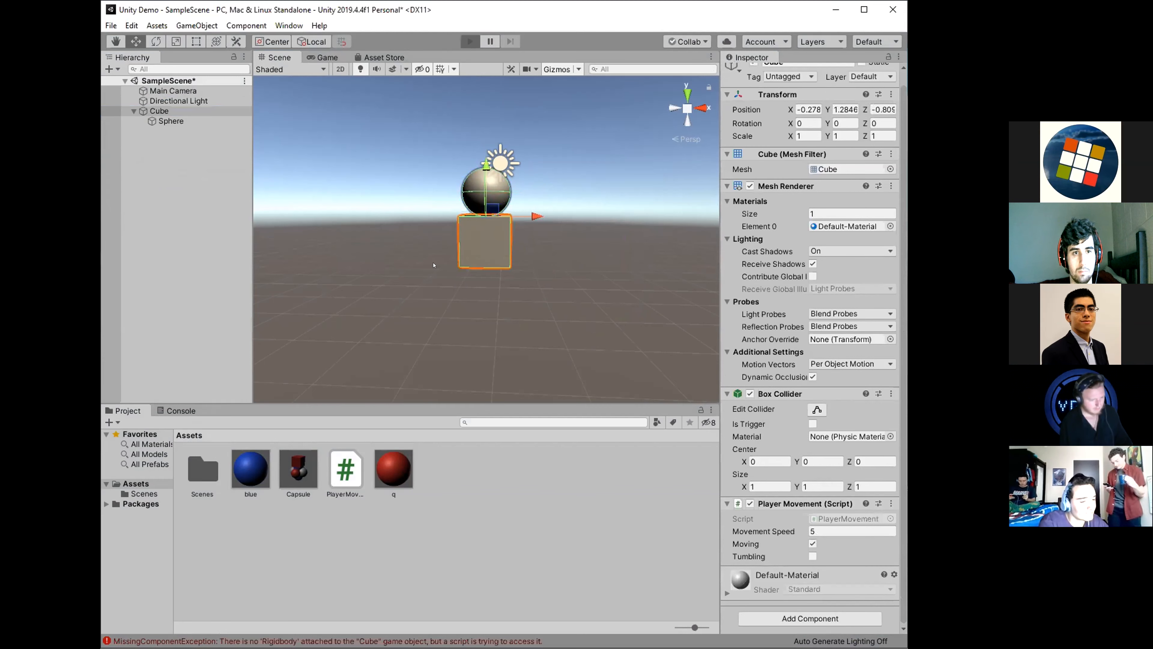
key("ctrl+p")
Add a Rigidbody component with gravity turned off to the parent Cube.
left_click(153, 112)
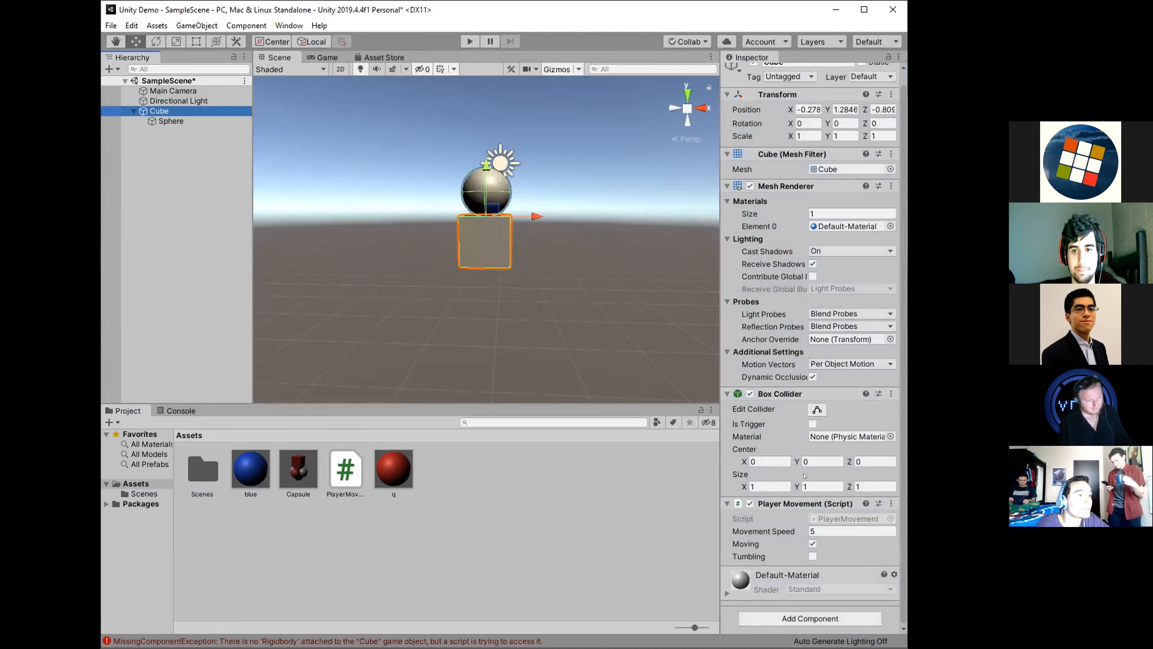
left_click(810, 619)
type("ri")
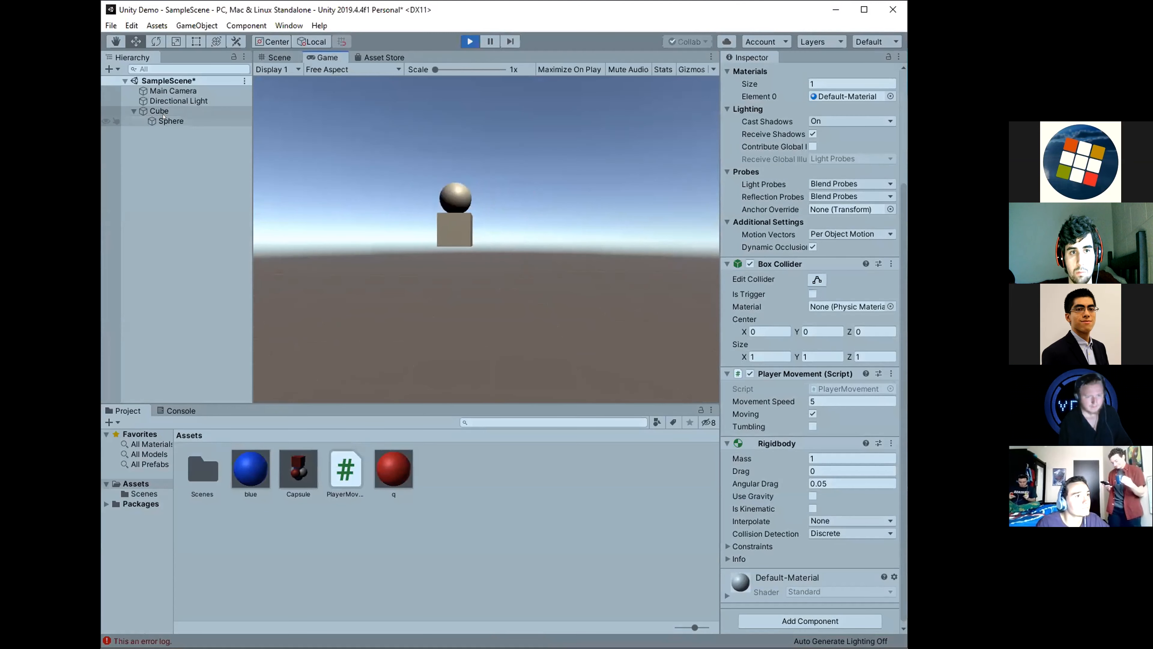
Compare the components of the parent Cube and its child Sphere in play mode, and exit play mode.
left_click(164, 120)
left_click(159, 111)
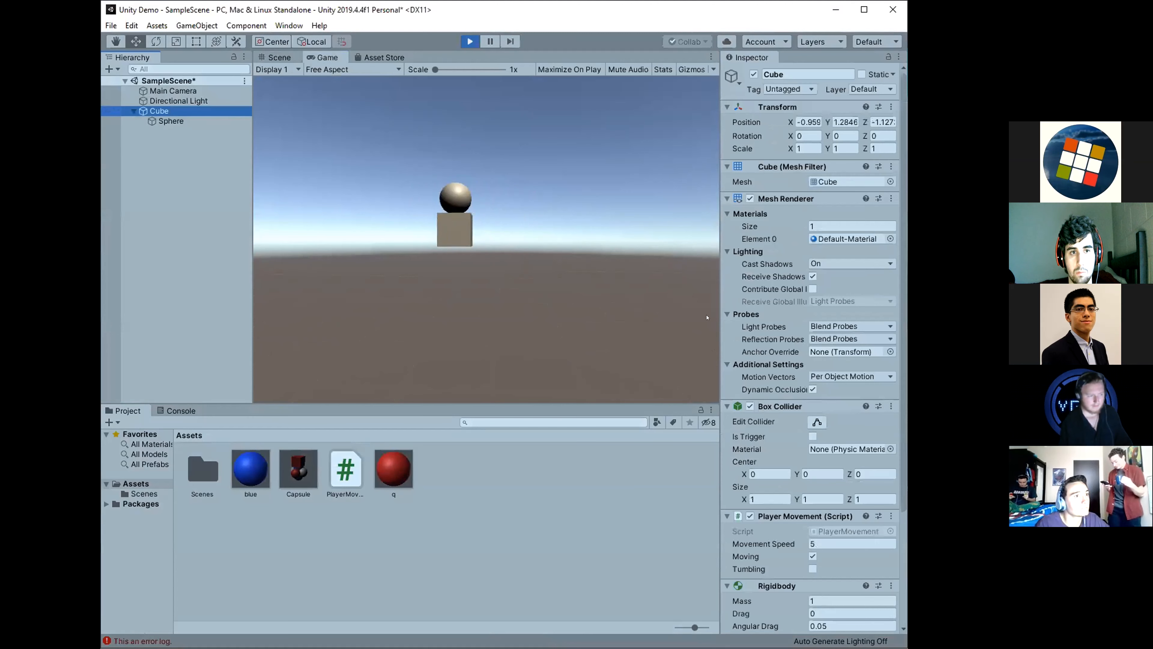
scroll(763, 337, "down", 5)
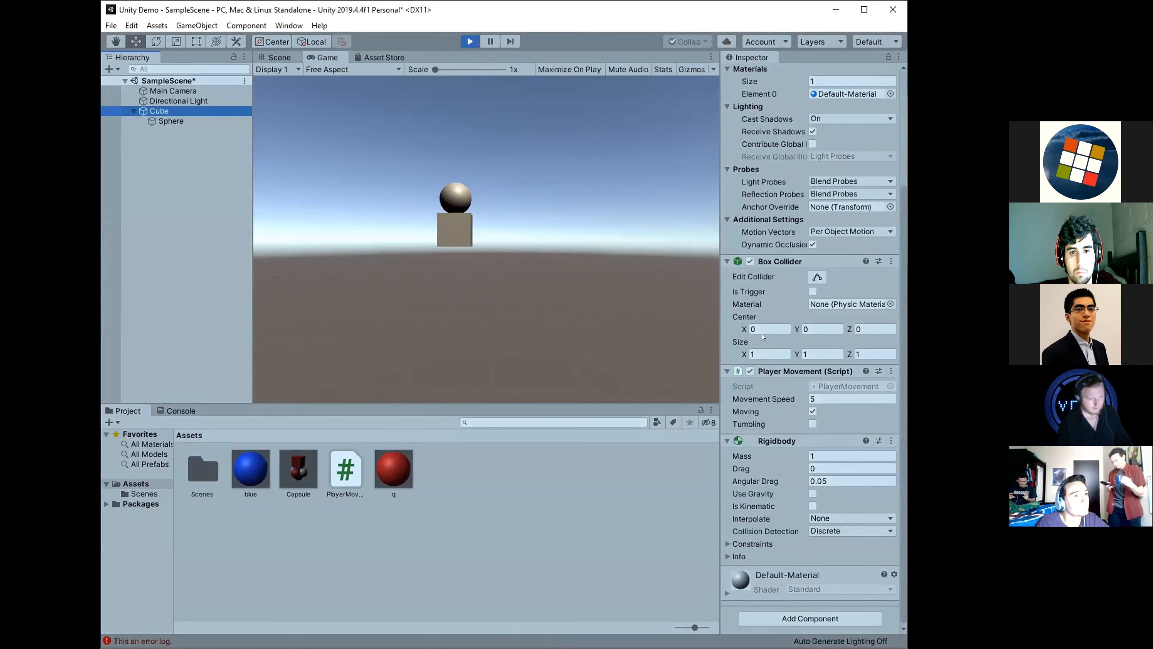
left_click(171, 121)
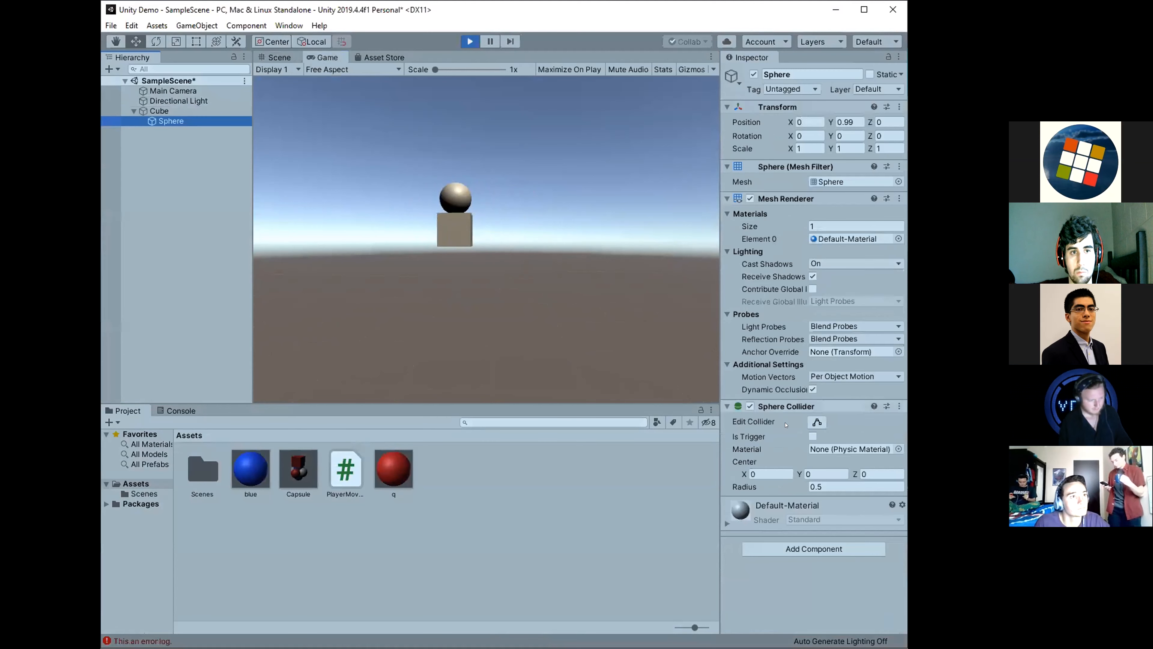
left_click(159, 111)
left_click(475, 45)
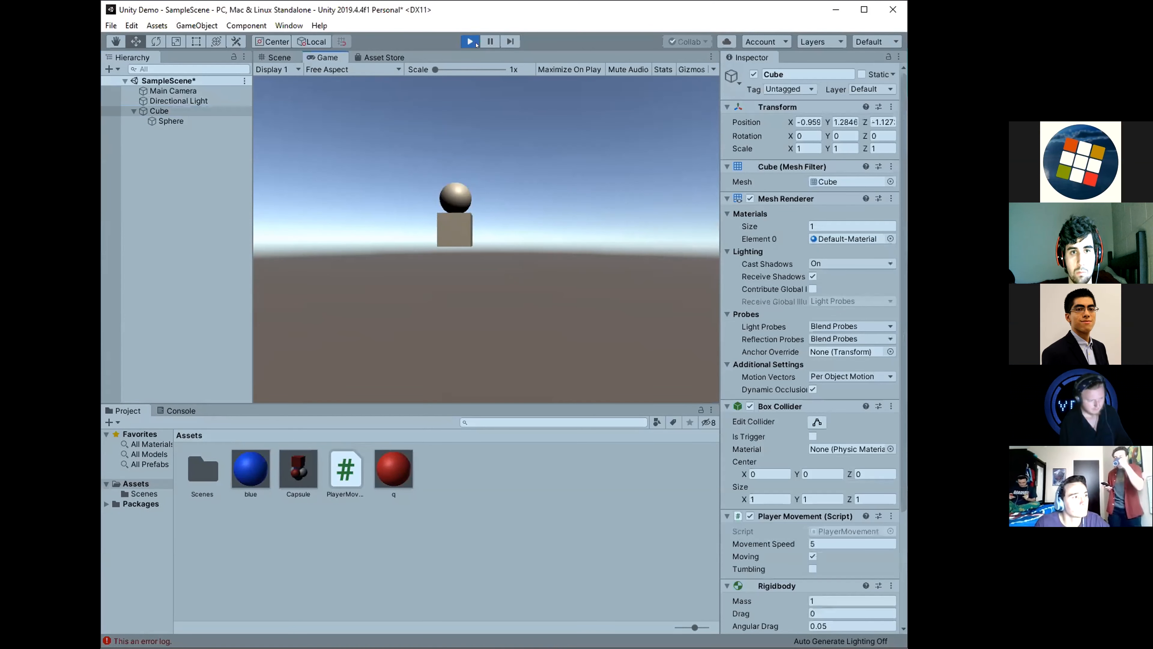
left_click(476, 44)
Move the Sphere out of the Cube's hierarchy to make it a separate top-level object, and select the Cube.
left_click_drag(171, 120, 154, 107)
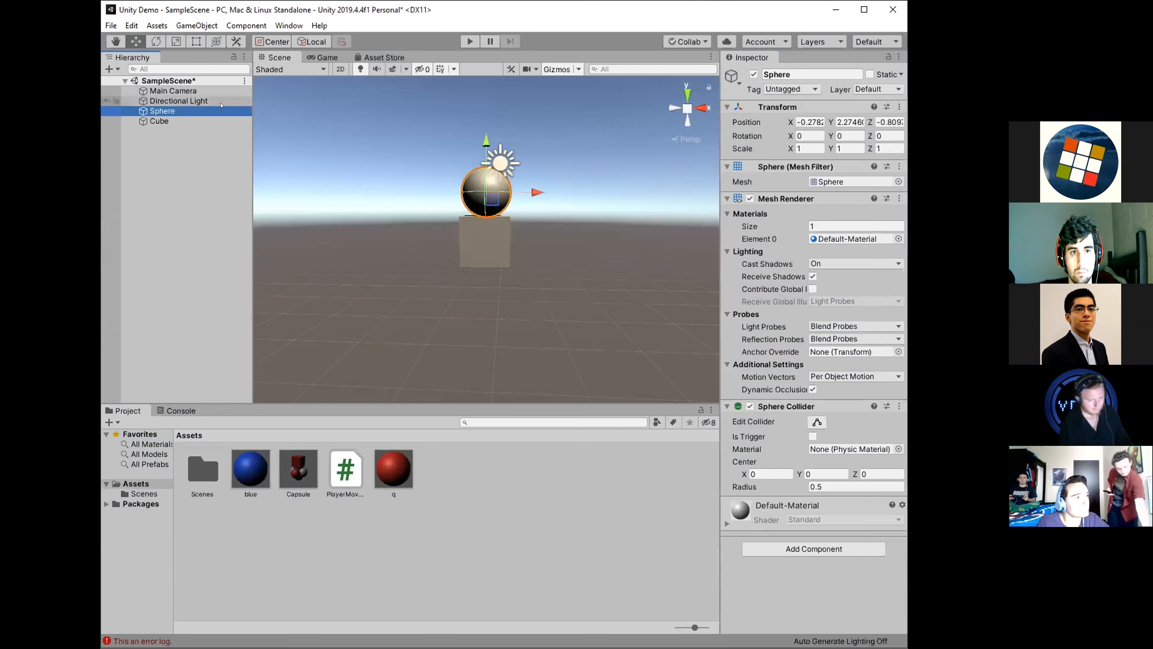
left_click(158, 120)
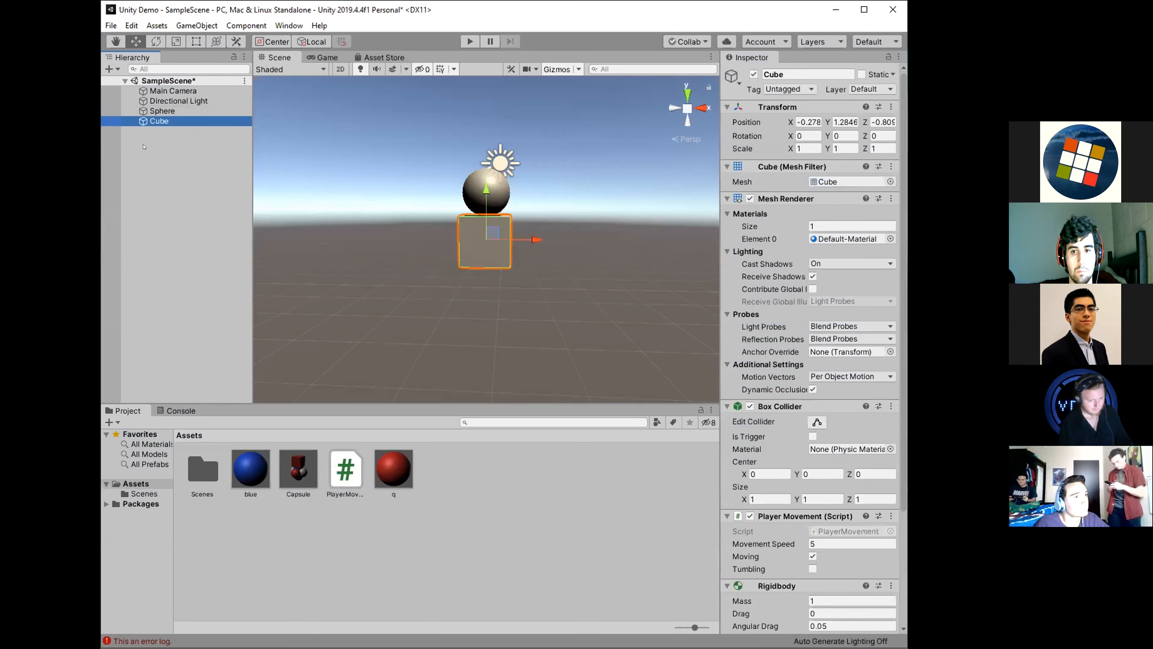
Run the scene, move the Cube in all directions to test whether the unparented Sphere follows, and stop play mode.
left_click(470, 42)
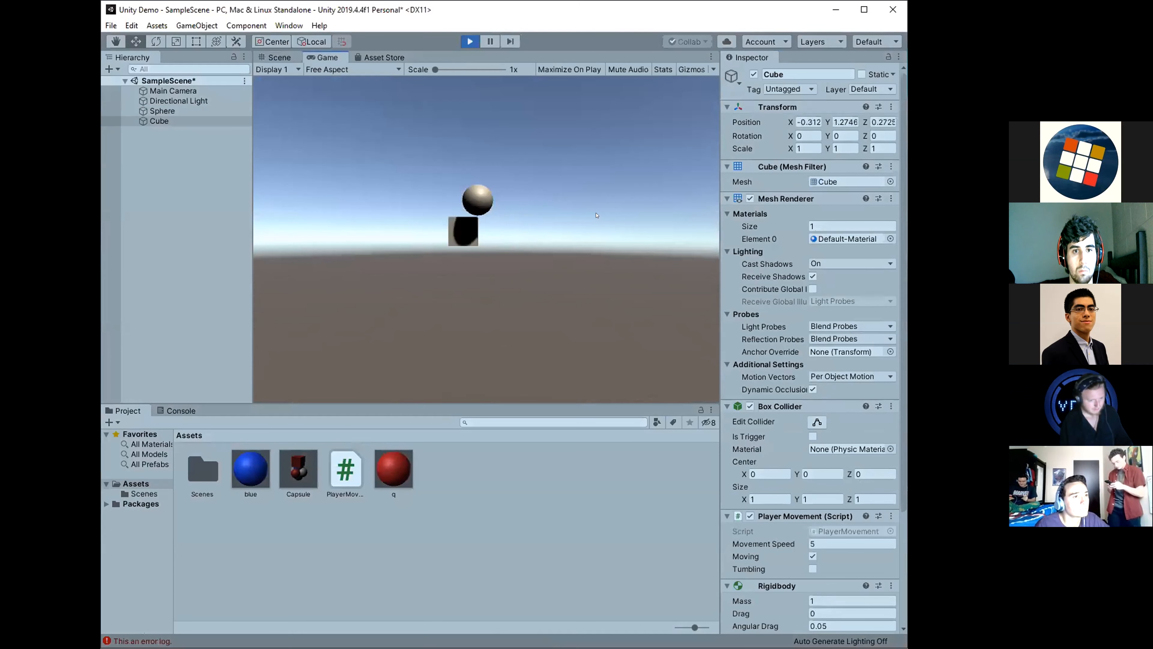
key("d")
key("w")
key("a")
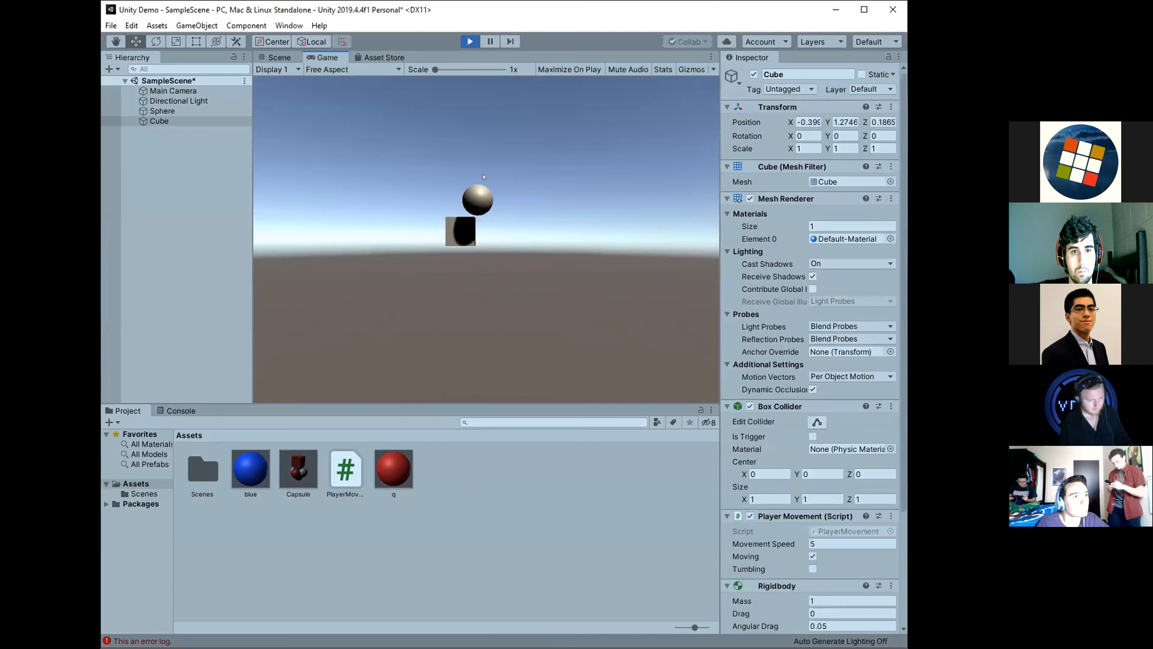
key("s")
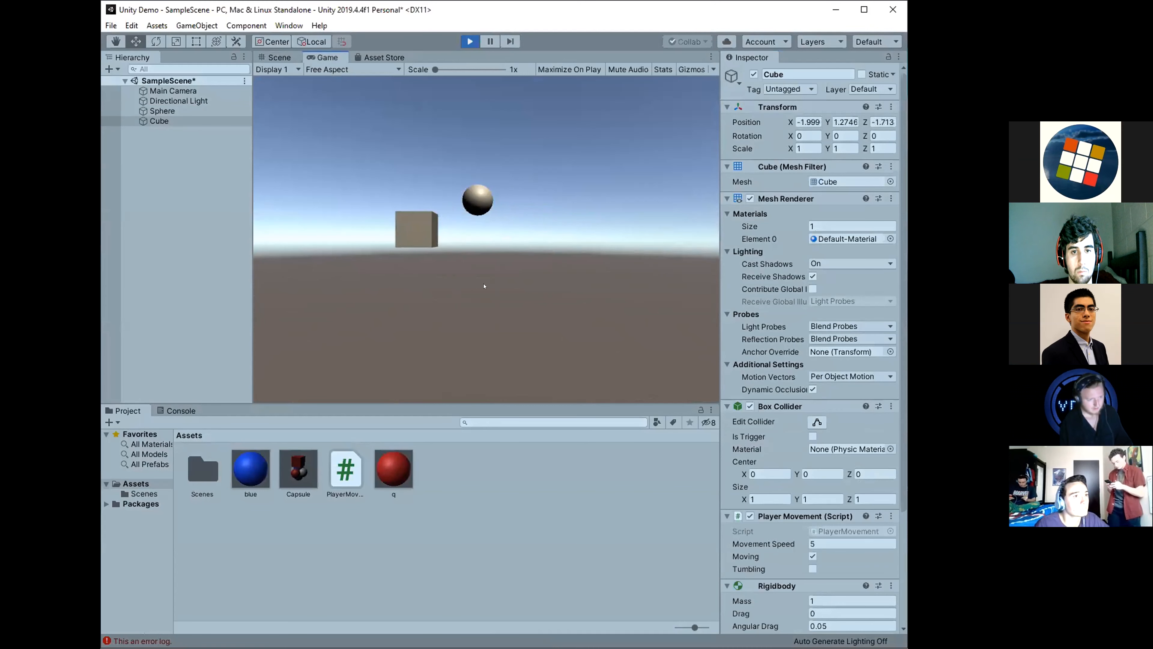
key("d")
key("w")
key("a")
left_click(470, 42)
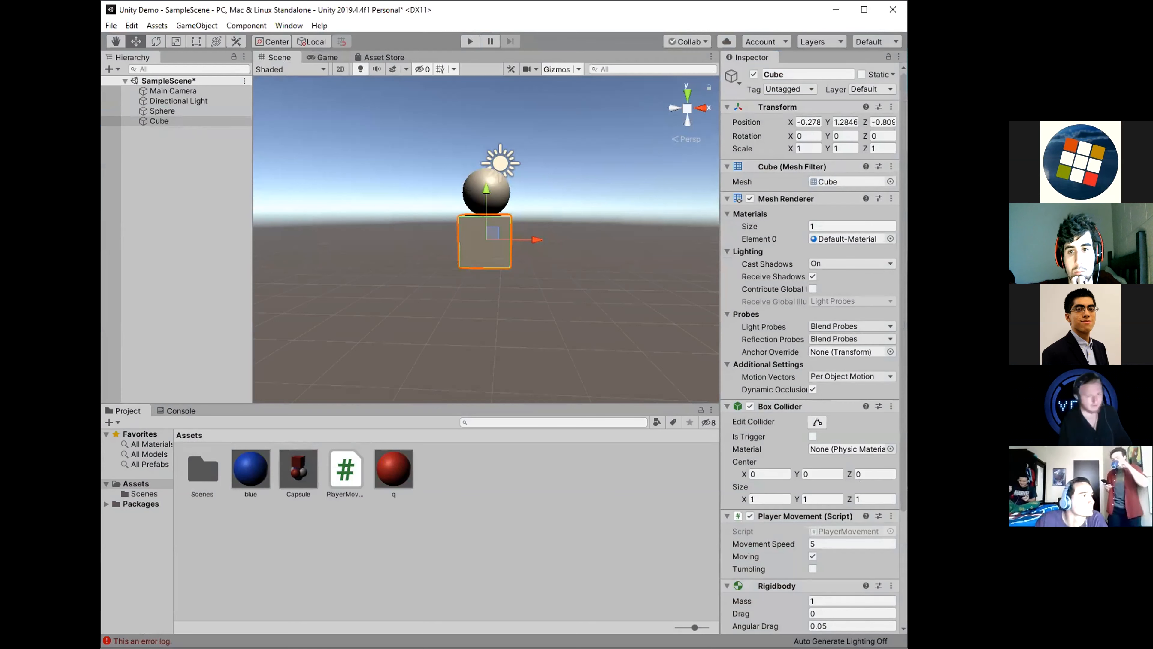
Make the Sphere a child of the Cube again and select the Cube.
left_click_drag(162, 111, 159, 121)
left_click(203, 163)
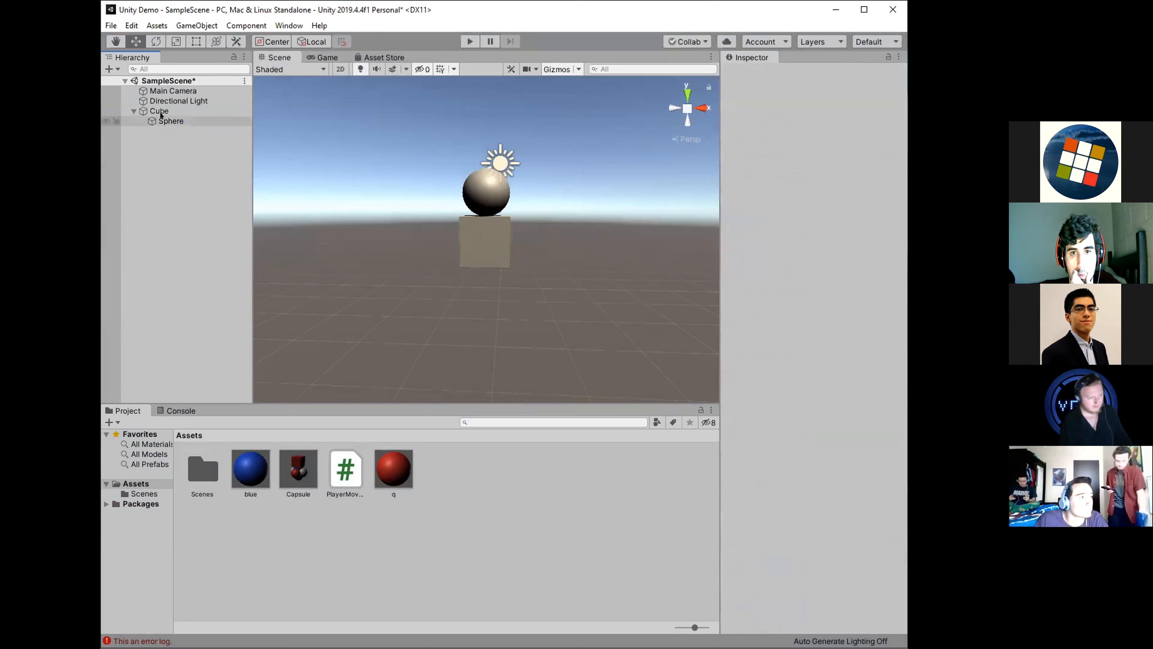
left_click(155, 112)
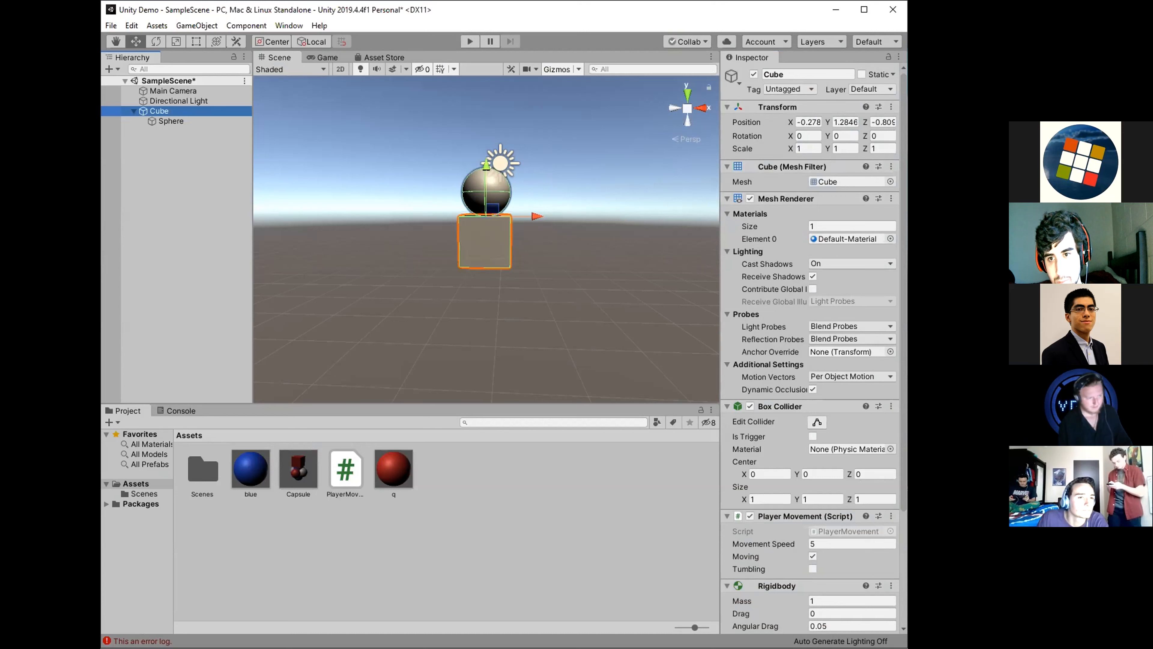
Compare the Transform position of the child Sphere with that of its parent Cube by selecting each in turn.
left_click(182, 120)
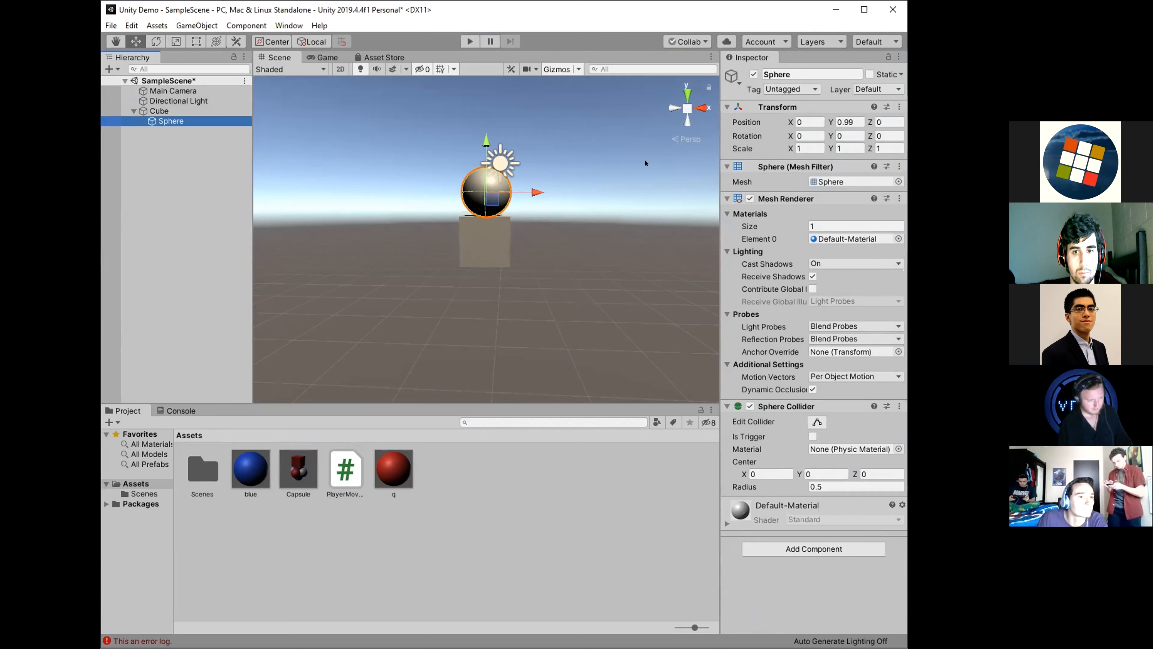
left_click(160, 112)
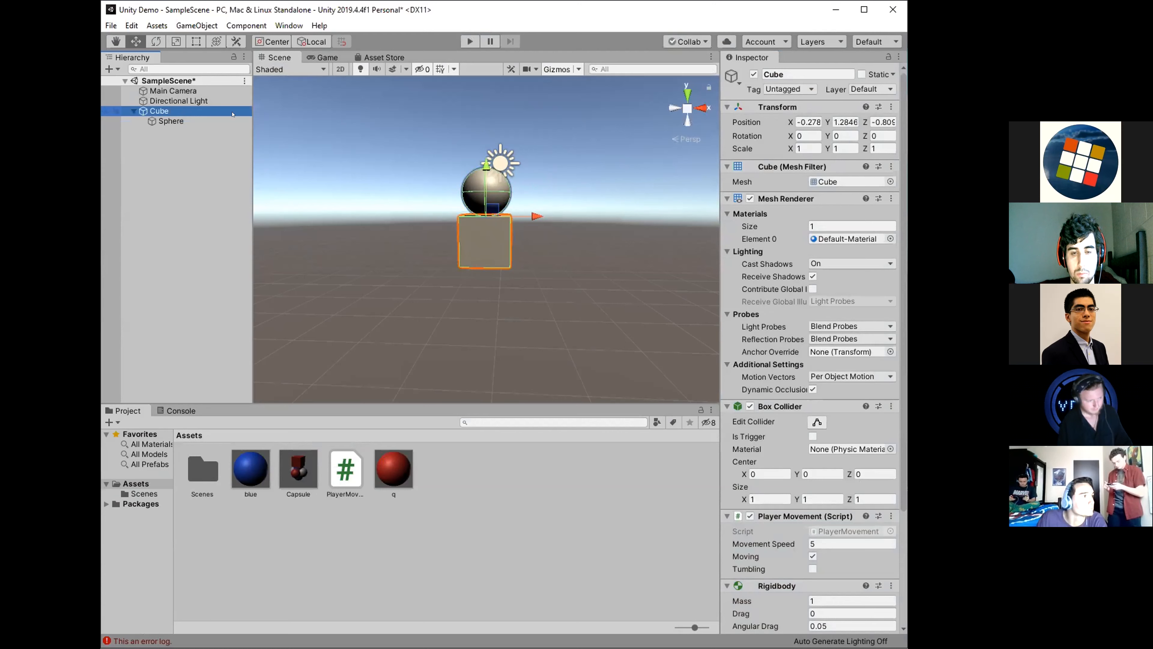
key("Down")
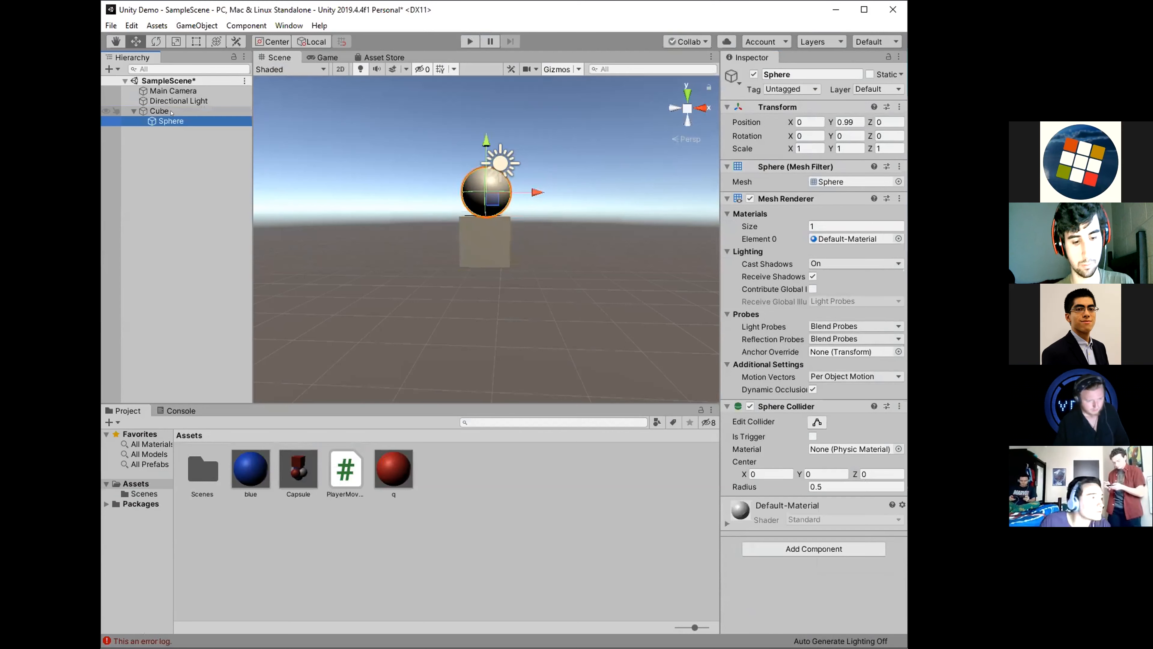
left_click(171, 112)
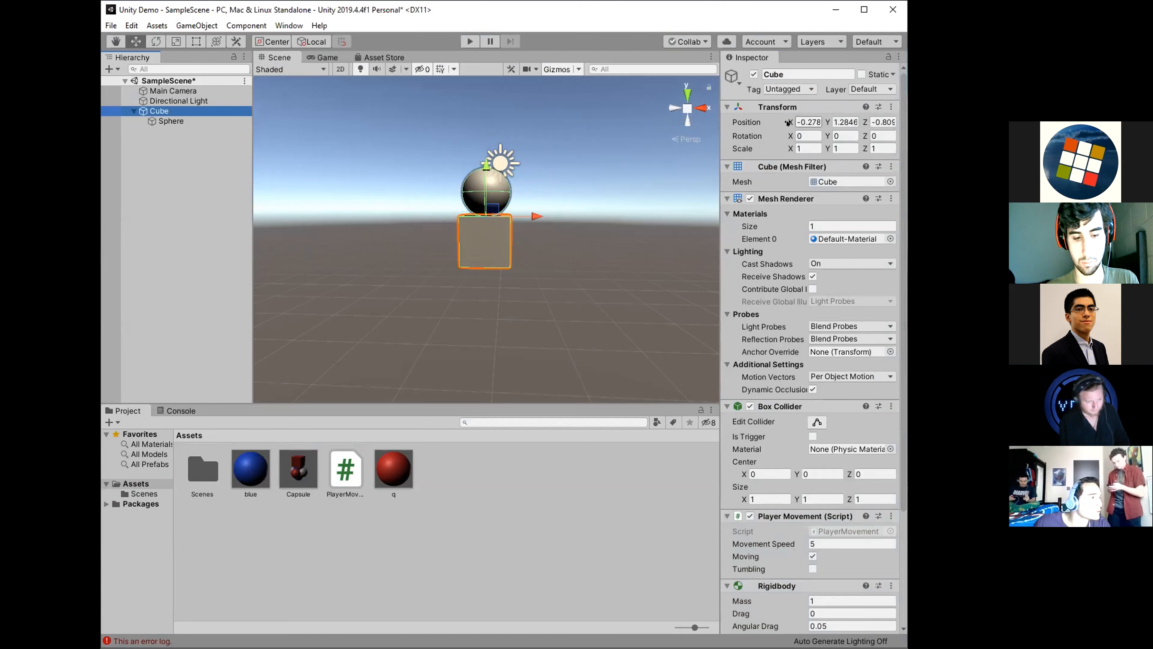
key("Down")
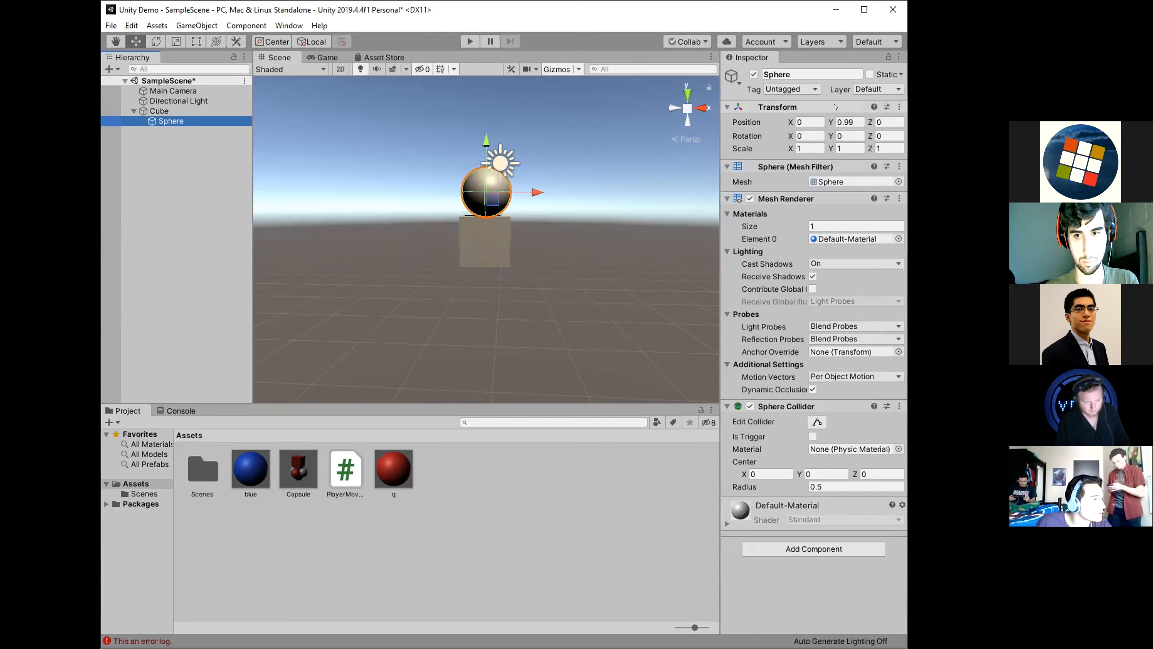
left_click(804, 121)
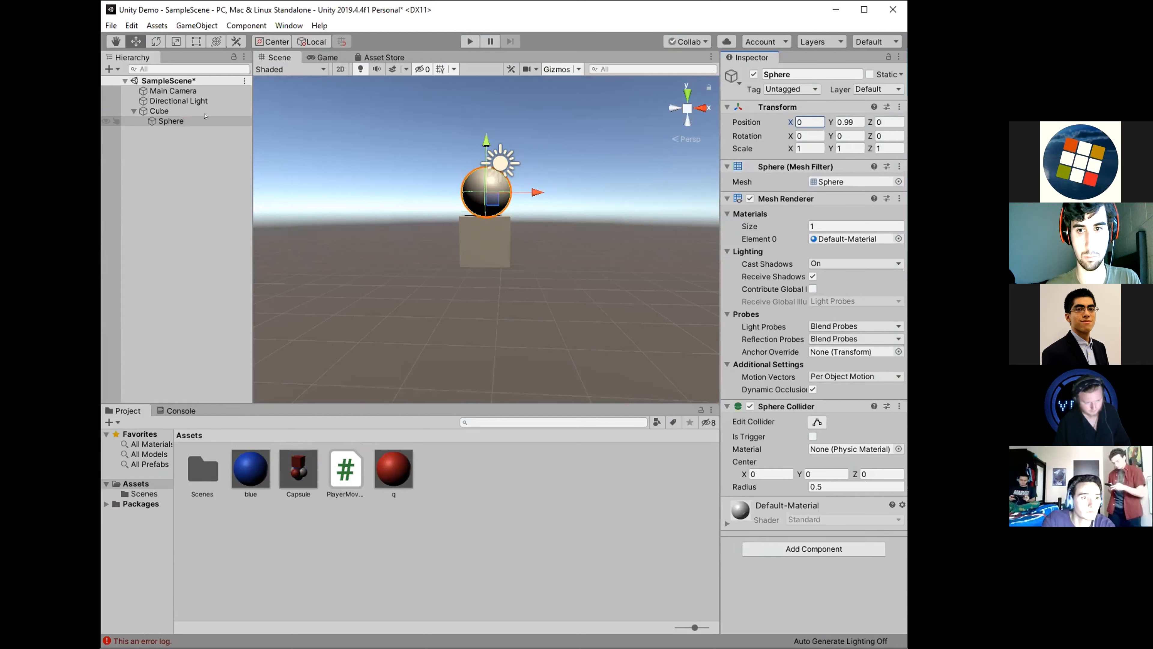
left_click(484, 255)
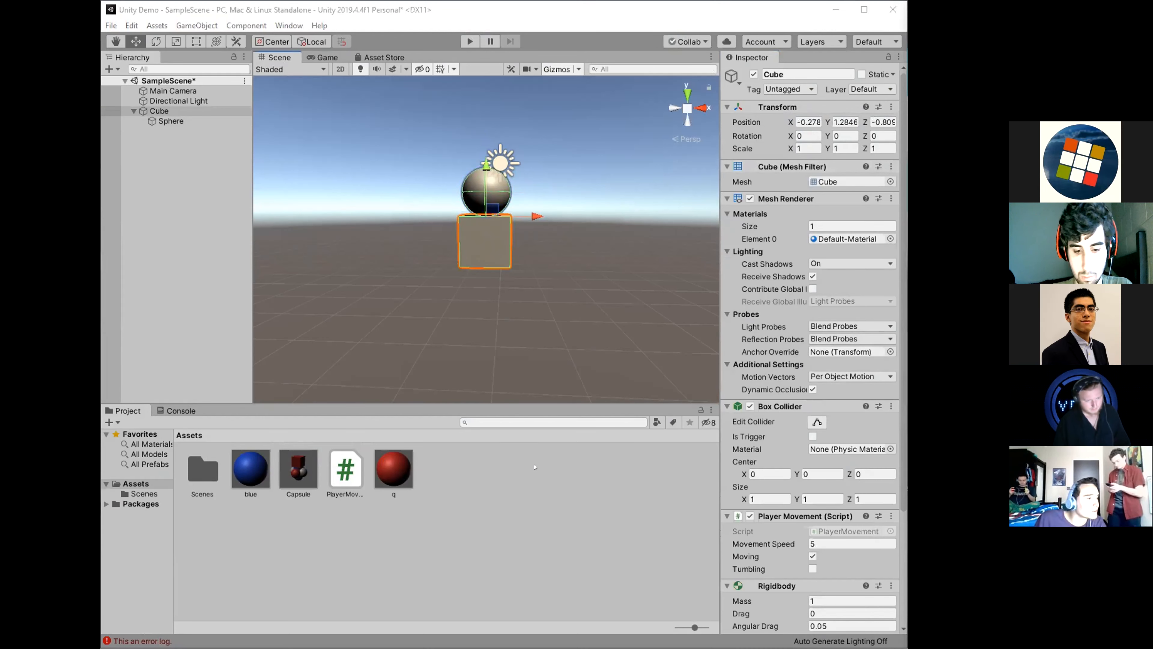
Create a new material named green in the Assets folder.
right_click(461, 495)
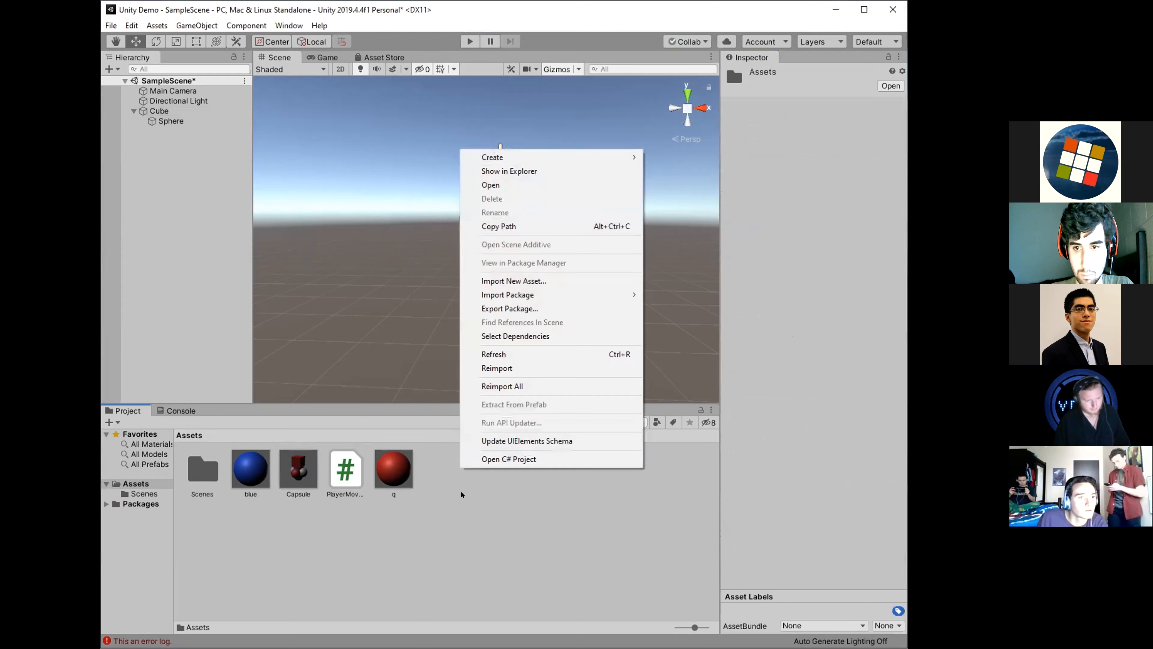
mouse_move(590, 157)
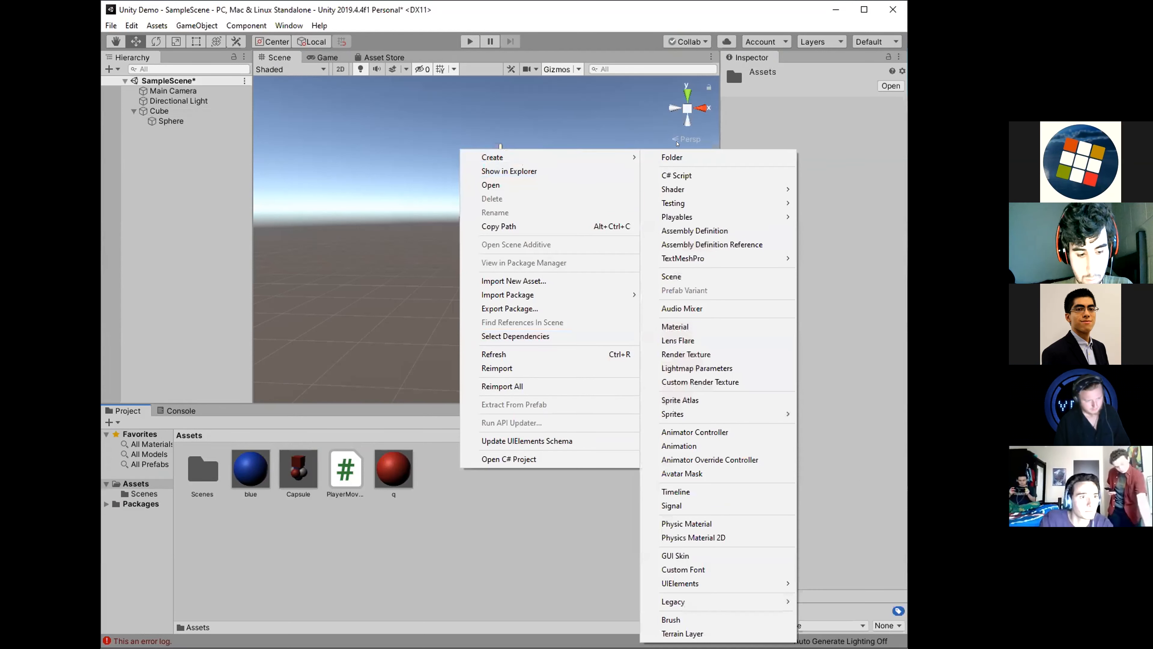
left_click(675, 326)
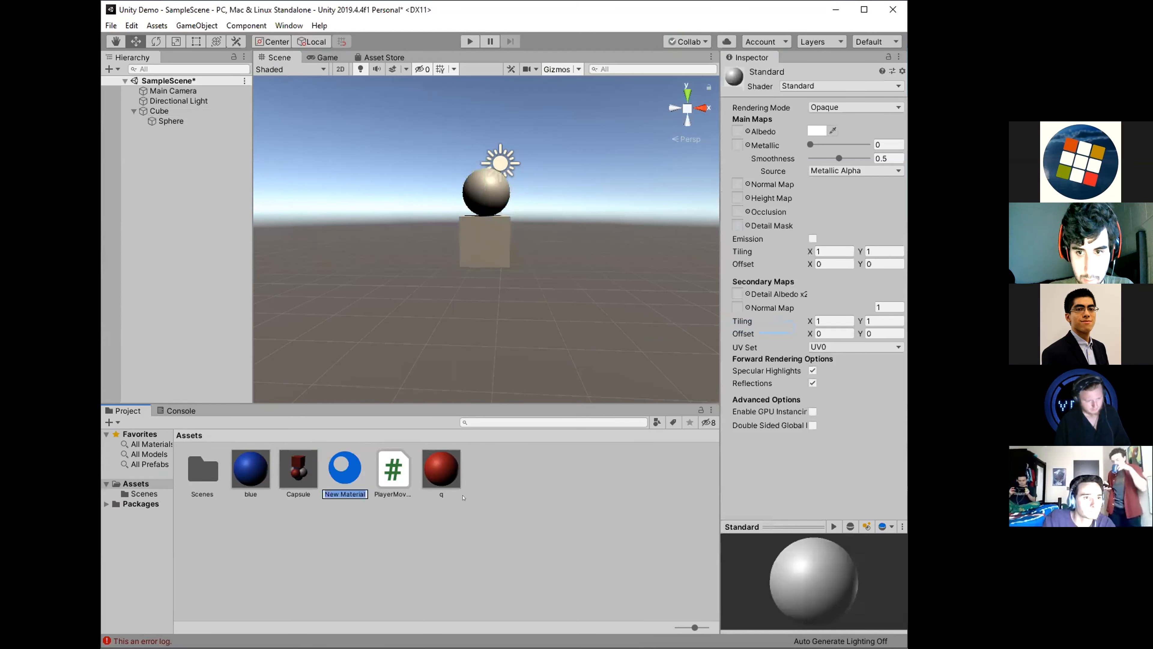
type("green")
key("Return")
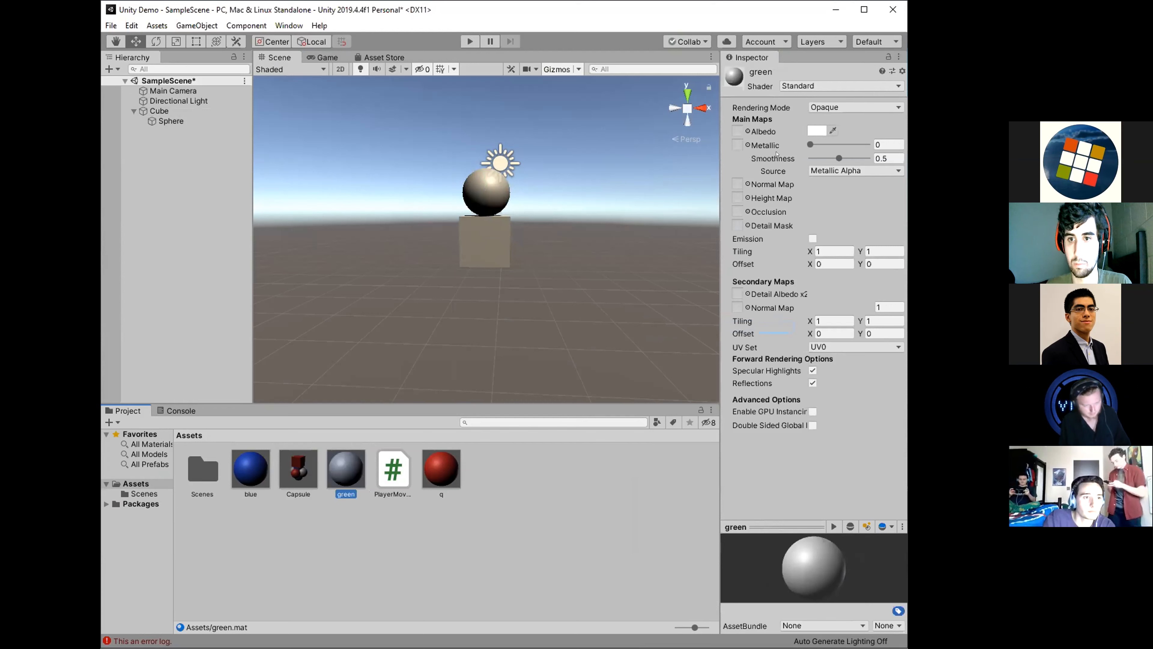
Set the green material's albedo colour to bright green (10FF00) and apply the material to the Cube.
left_click(776, 136)
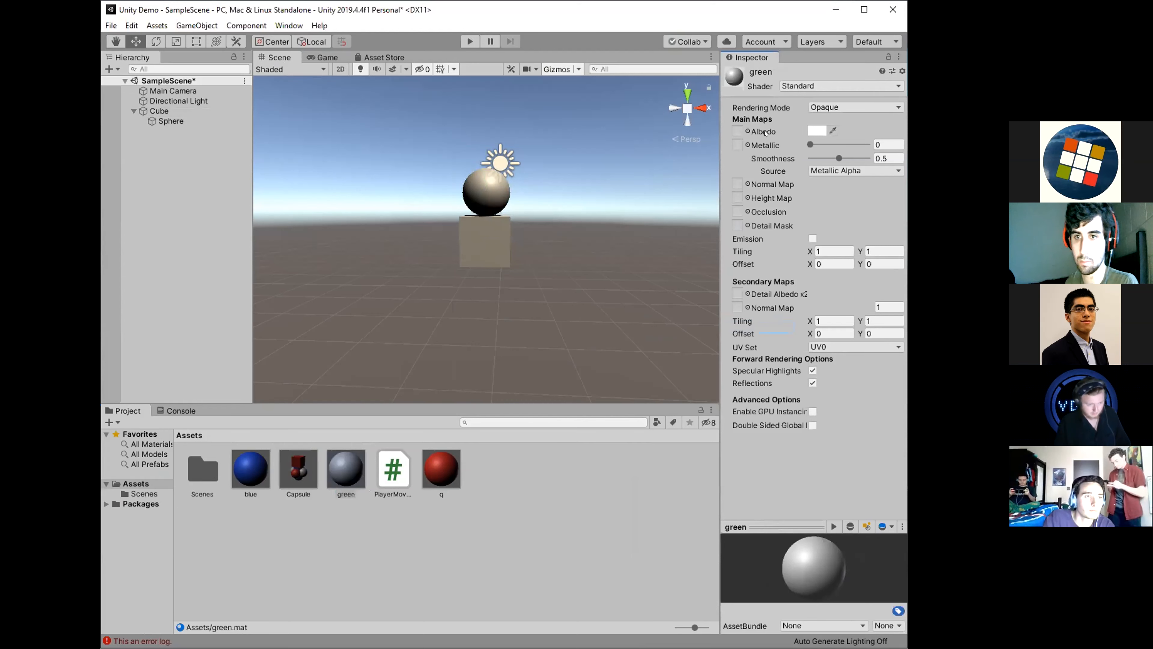
left_click(810, 131)
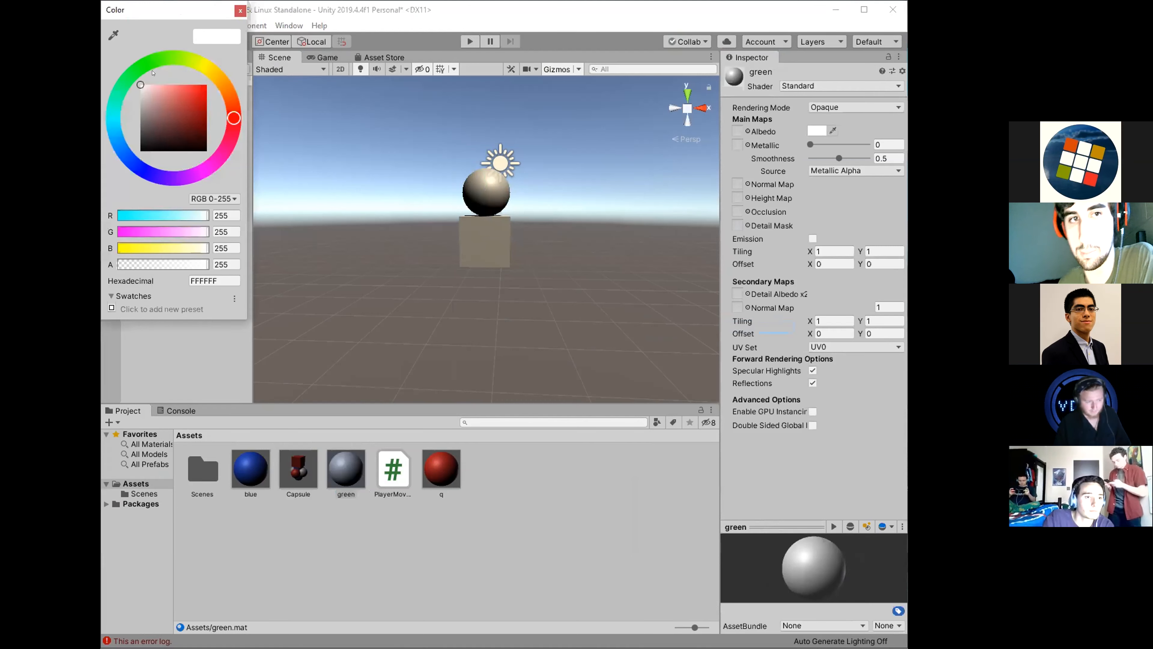
left_click(147, 64)
left_click_drag(157, 89, 262, 64)
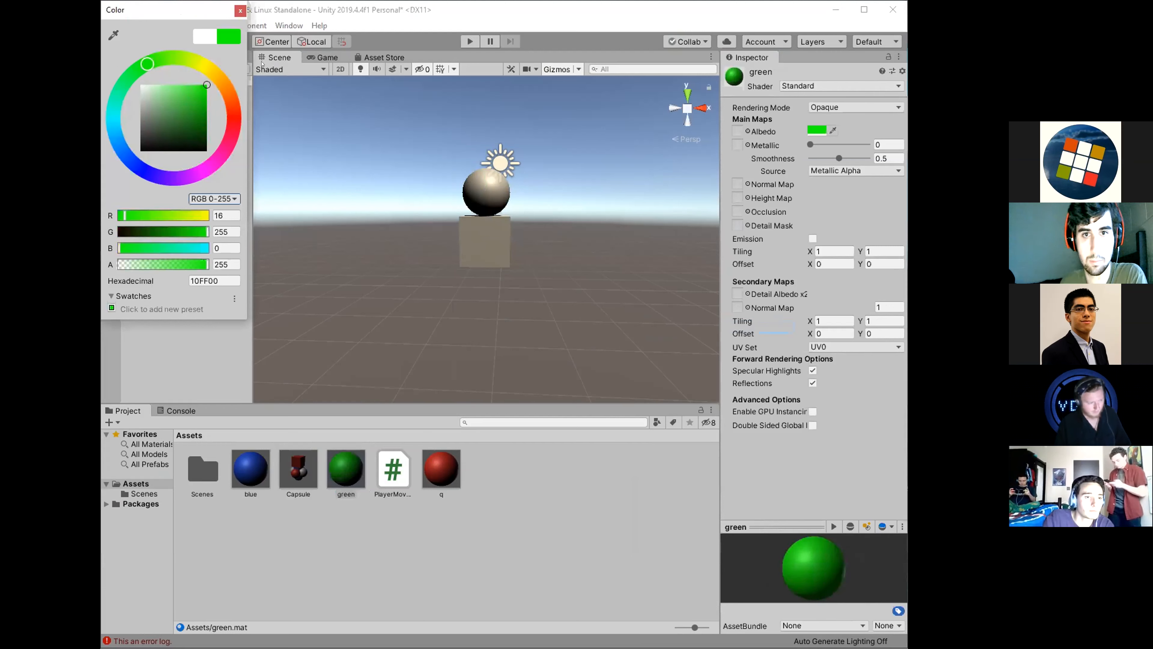
left_click(240, 11)
left_click_drag(346, 468, 472, 224)
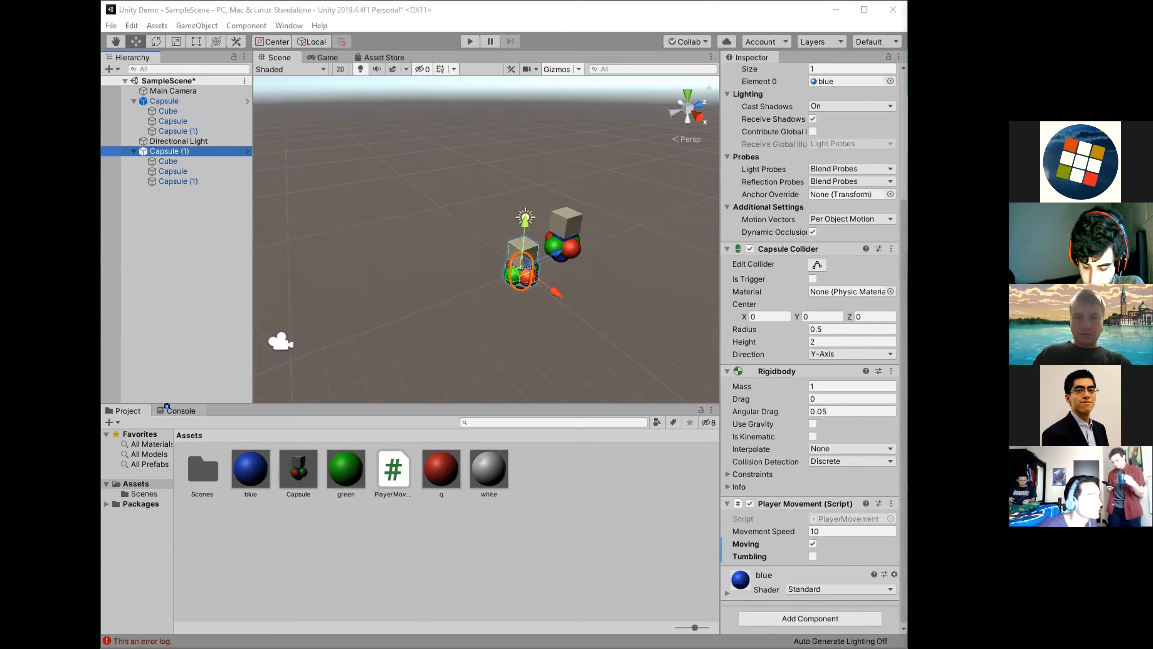
Show the Console to examine the normal, warning and error log messages.
left_click(167, 409)
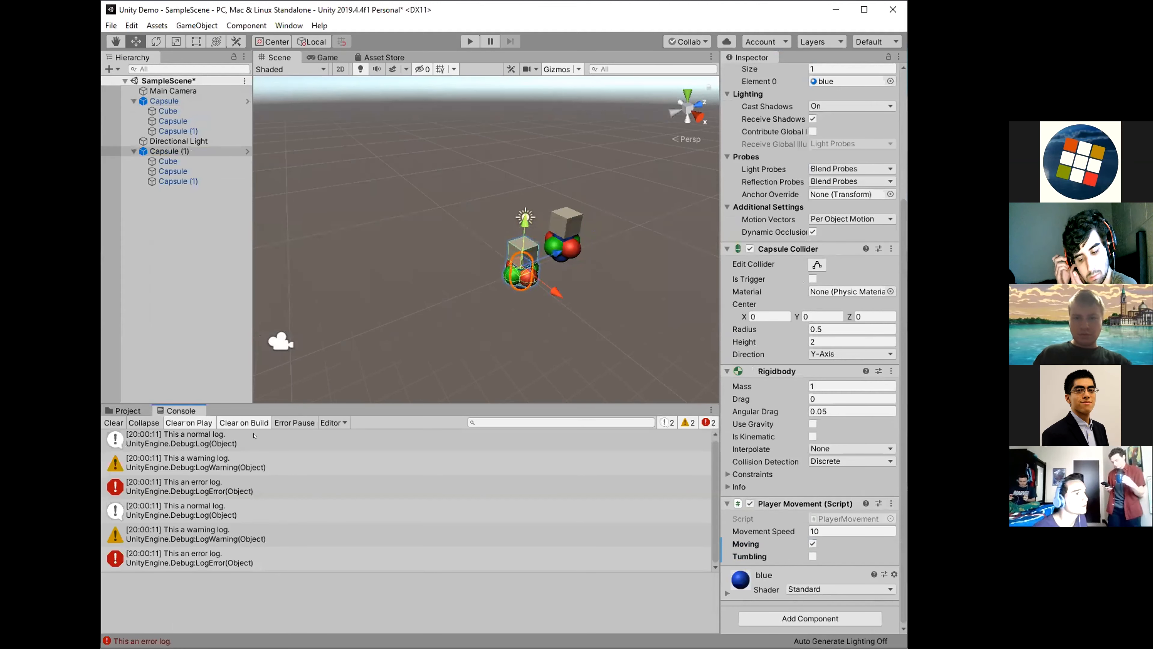
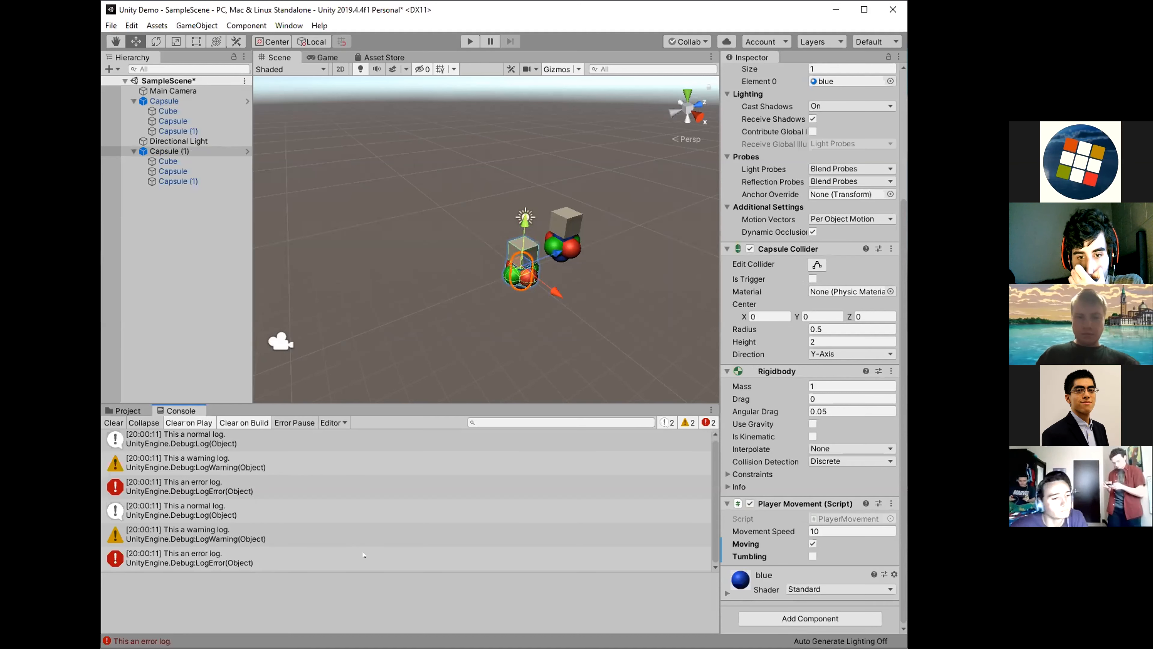
Toggle the Console's normal, warning and error message filters off and on to compare which logs each one hides.
left_click(711, 423)
left_click(686, 423)
left_click(669, 424)
left_click(686, 423)
left_click(669, 423)
left_click(708, 424)
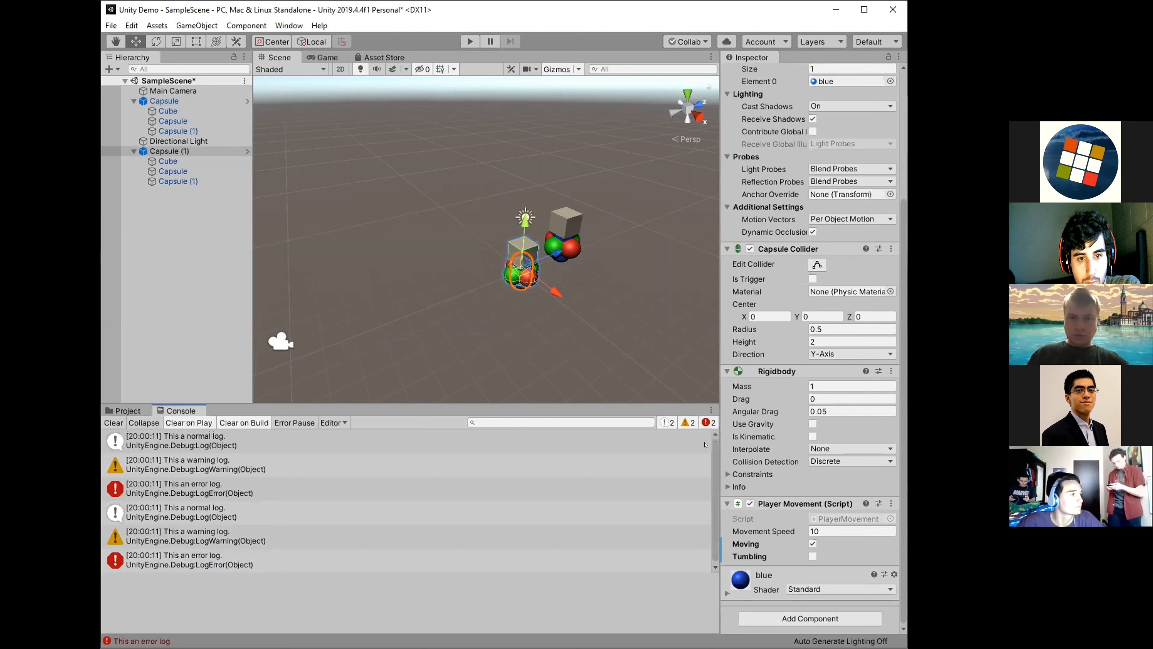
left_click(666, 425)
left_click(687, 424)
left_click(707, 423)
left_click(668, 424)
left_click(686, 423)
left_click(707, 423)
left_click(667, 420)
left_click(687, 420)
left_click(705, 419)
left_click(667, 422)
left_click(687, 423)
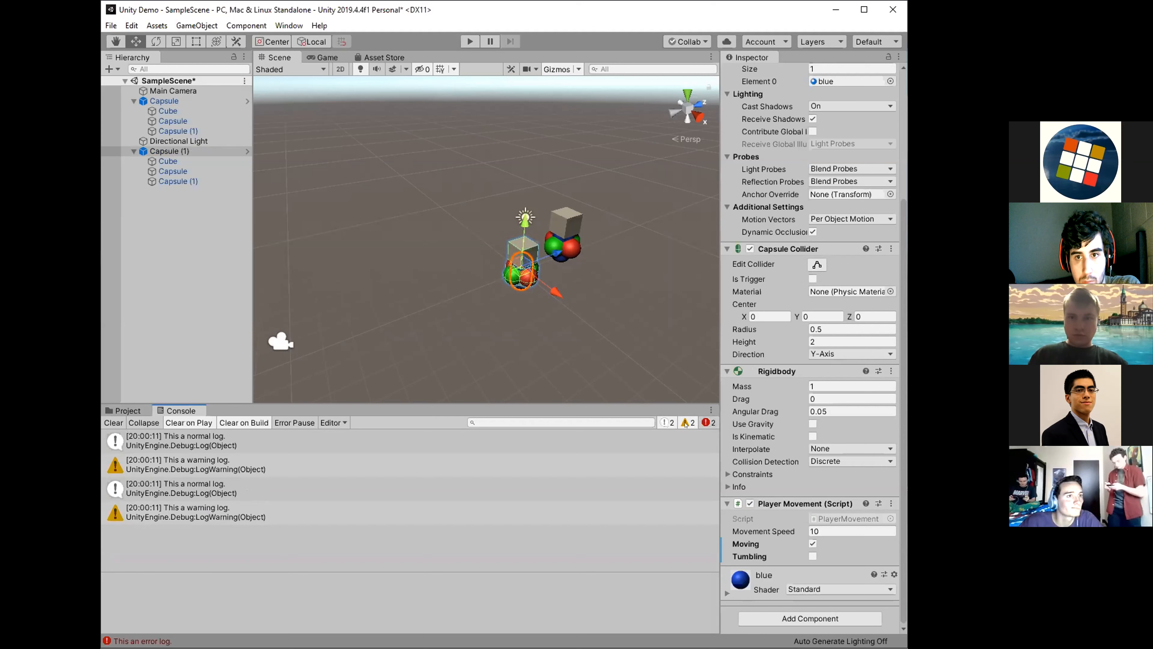
left_click(707, 423)
scroll(634, 465, "down", 1)
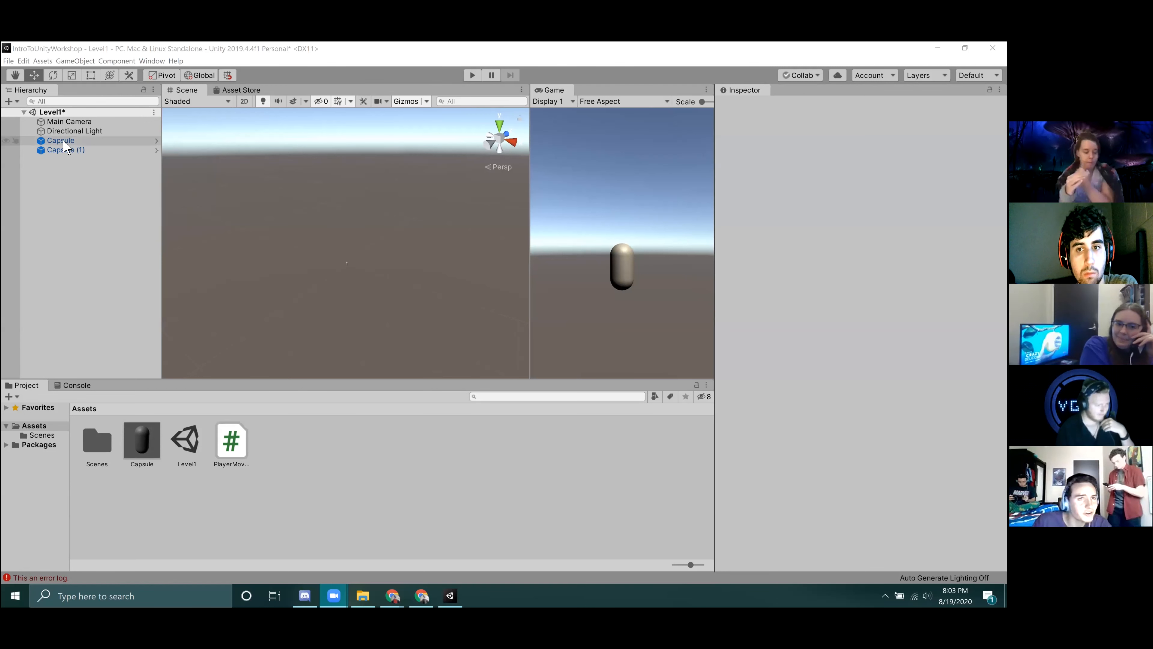
Frame the Capsule in the Scene view and review the tags and layers available for it.
left_click(64, 141)
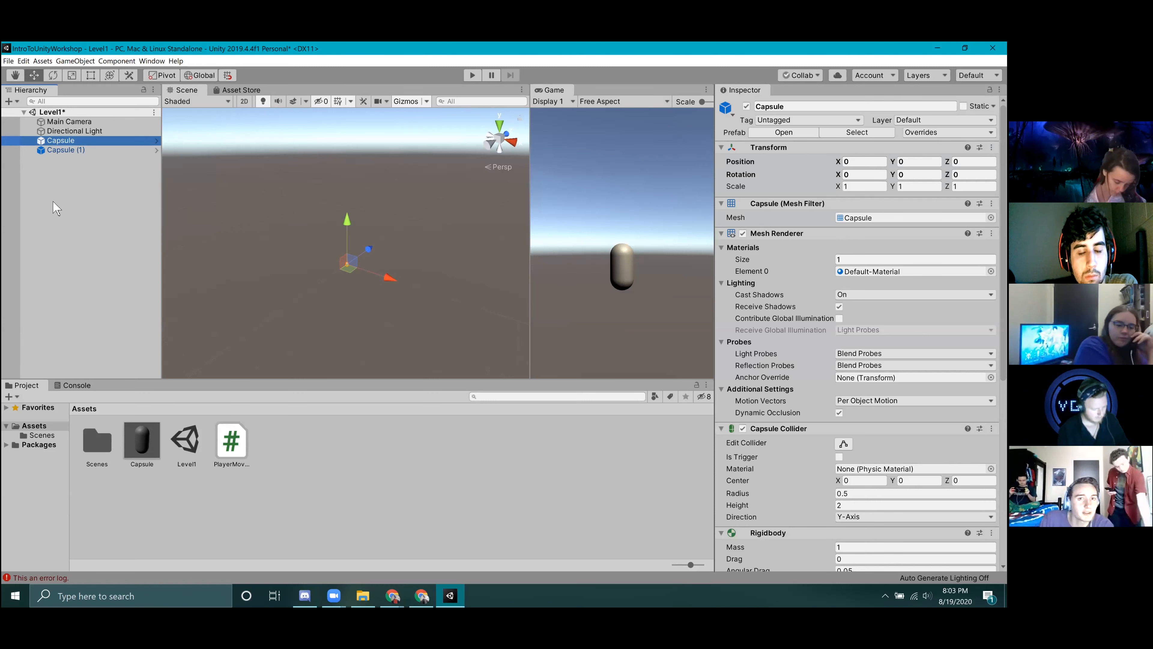
double_click(66, 143)
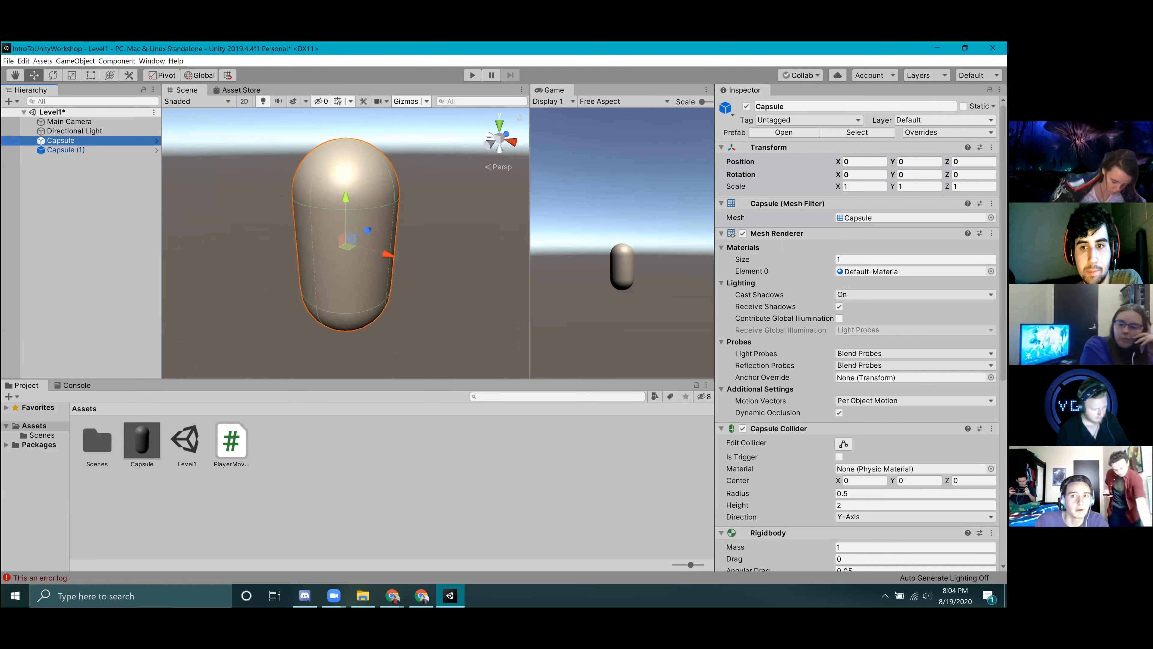
left_click(787, 123)
left_click(787, 123)
left_click(944, 120)
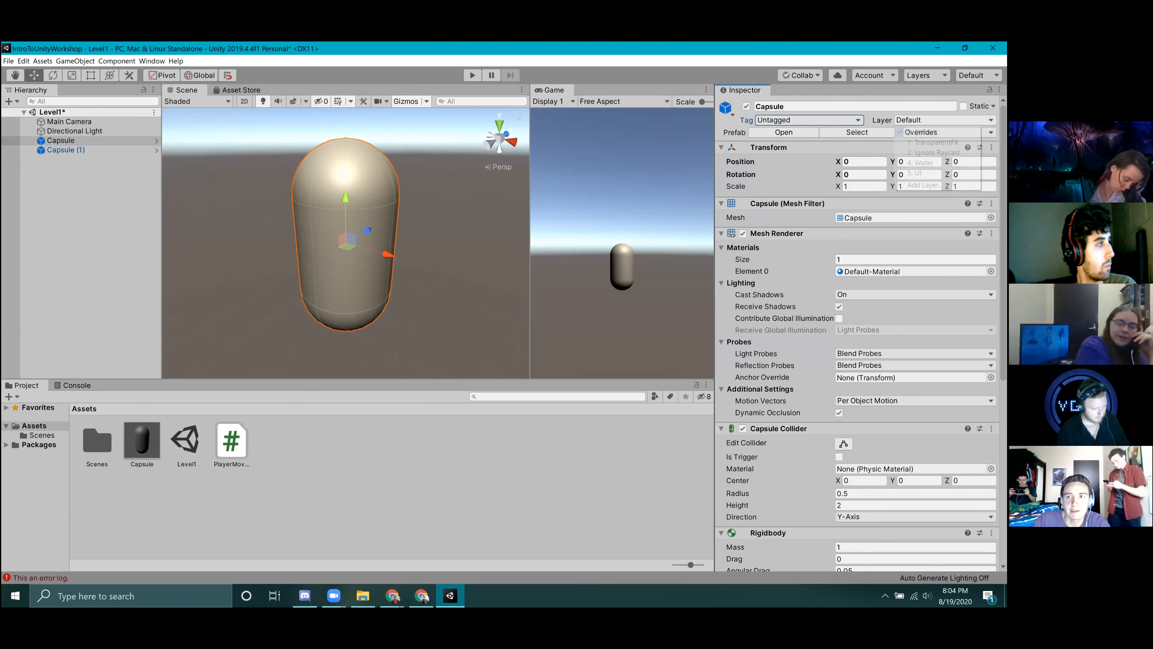
left_click(944, 121)
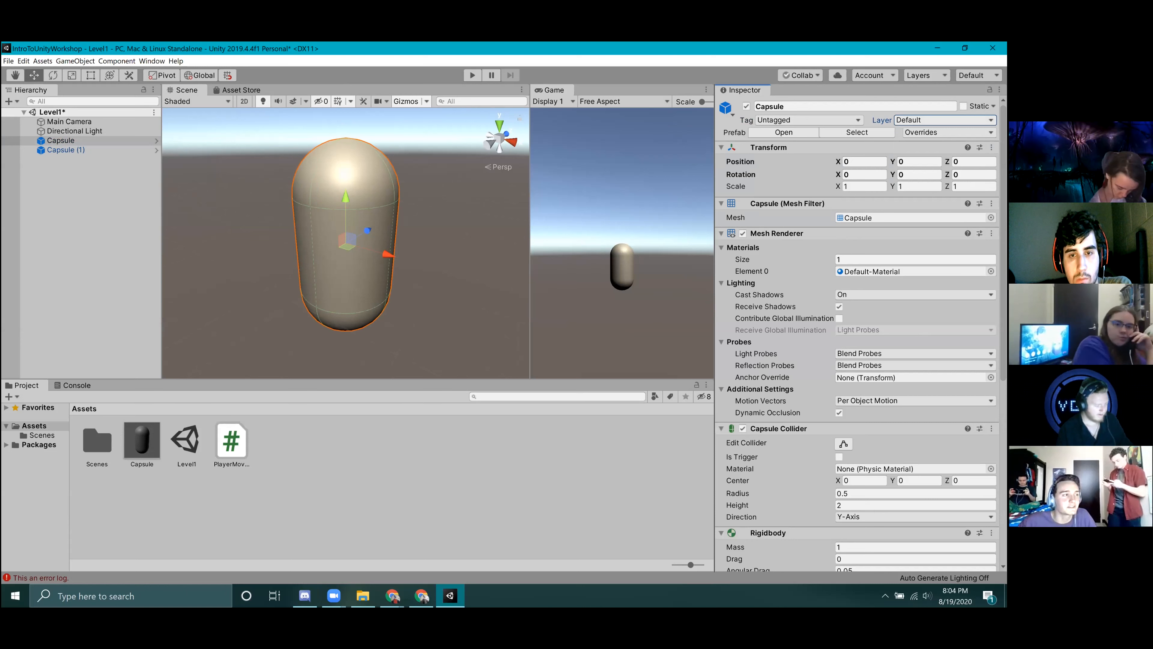
Add a new layer named Ground as User Layer 8.
left_click(943, 121)
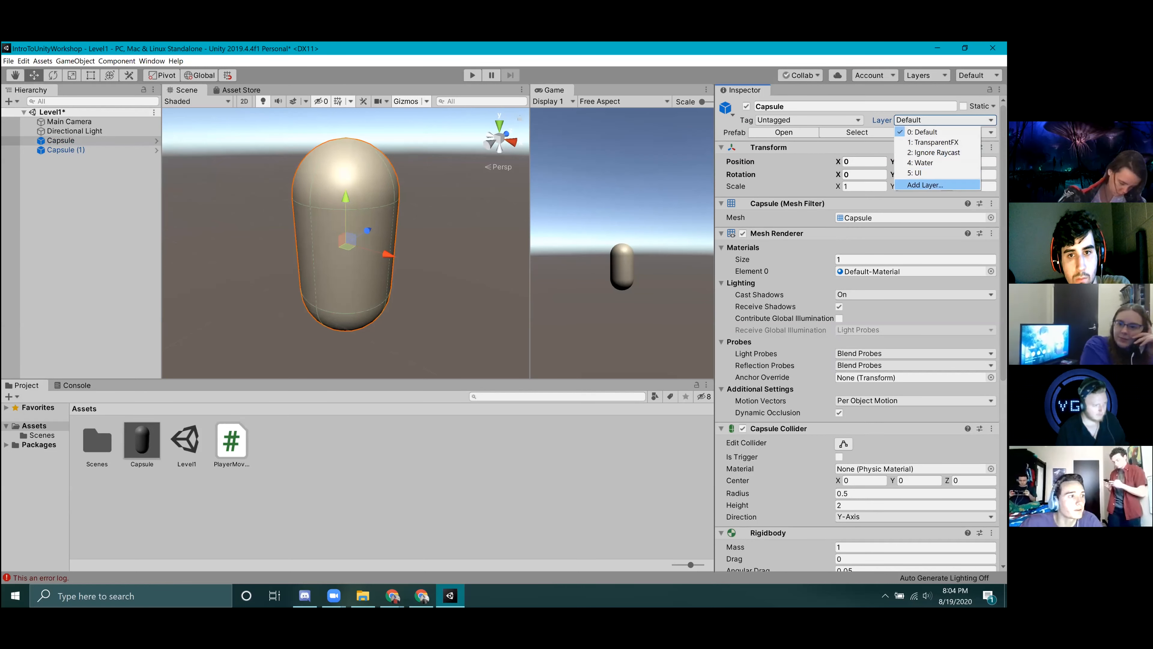
left_click(925, 185)
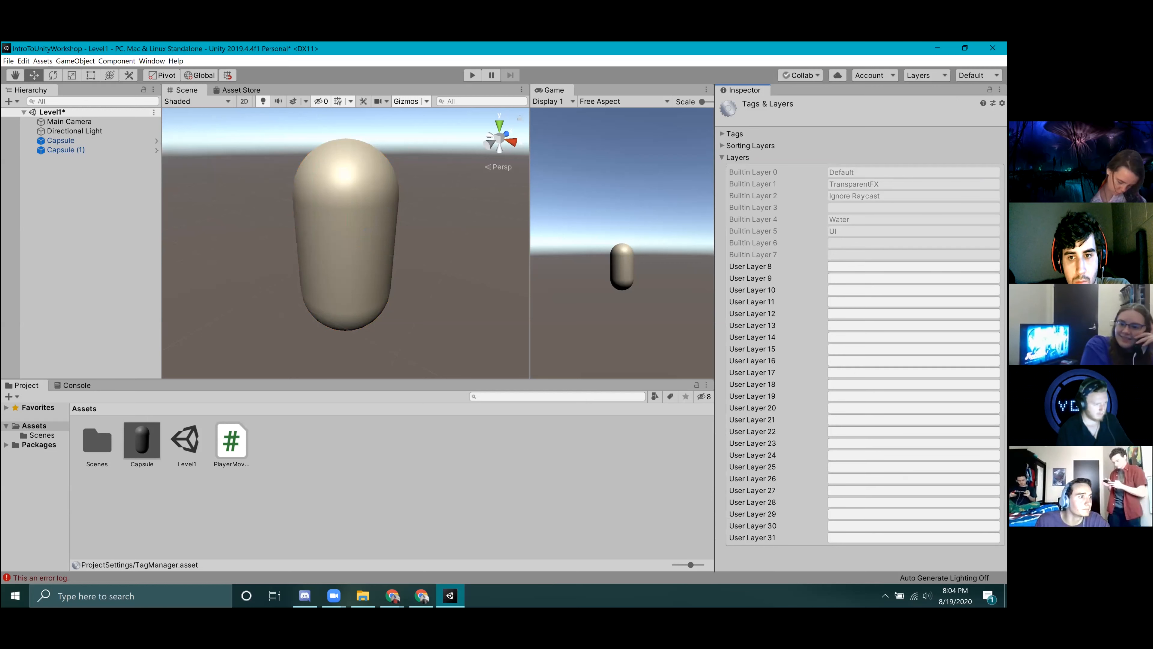
left_click(914, 267)
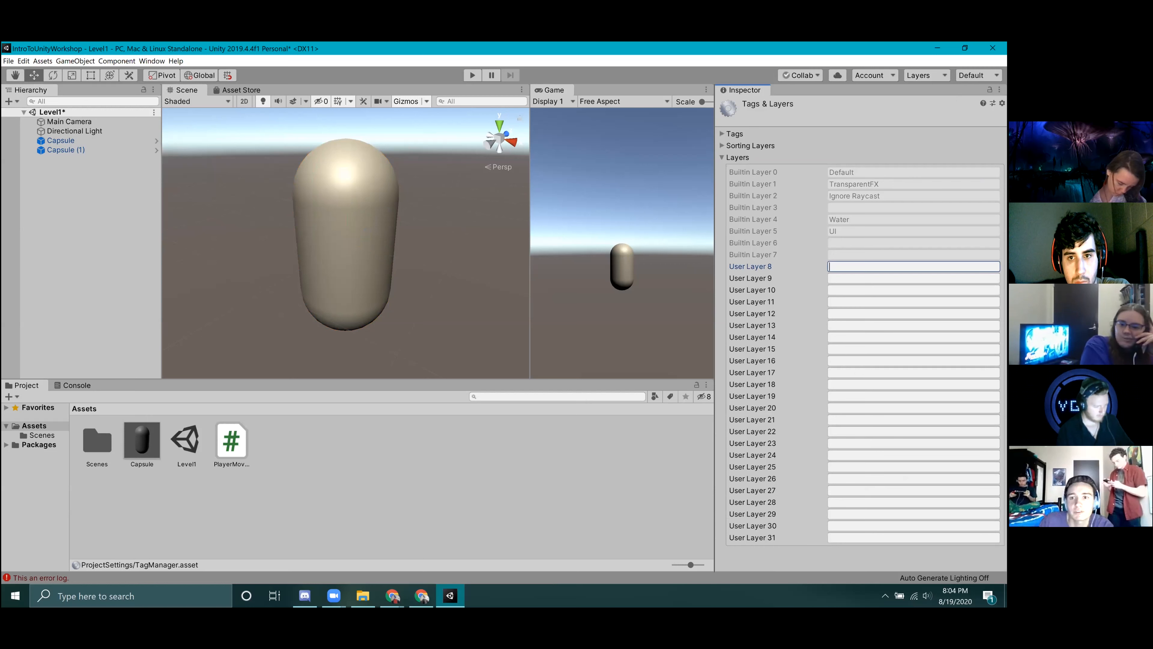
type("Ground")
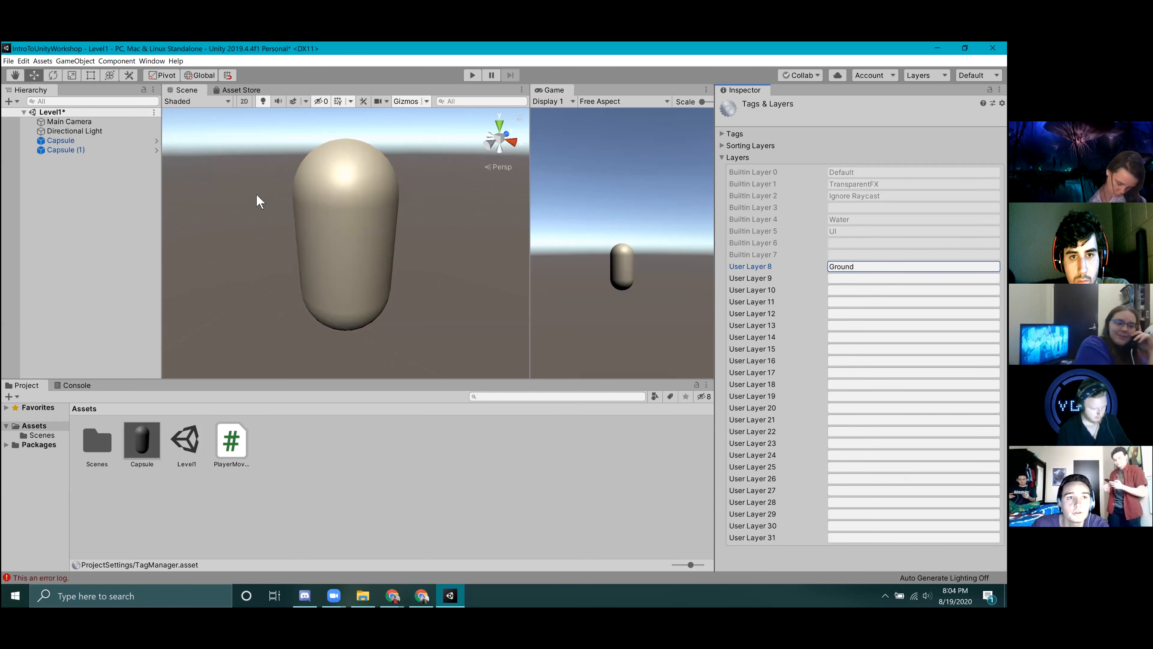
Assign the Capsule to the Ground layer.
left_click(69, 141)
left_click(945, 120)
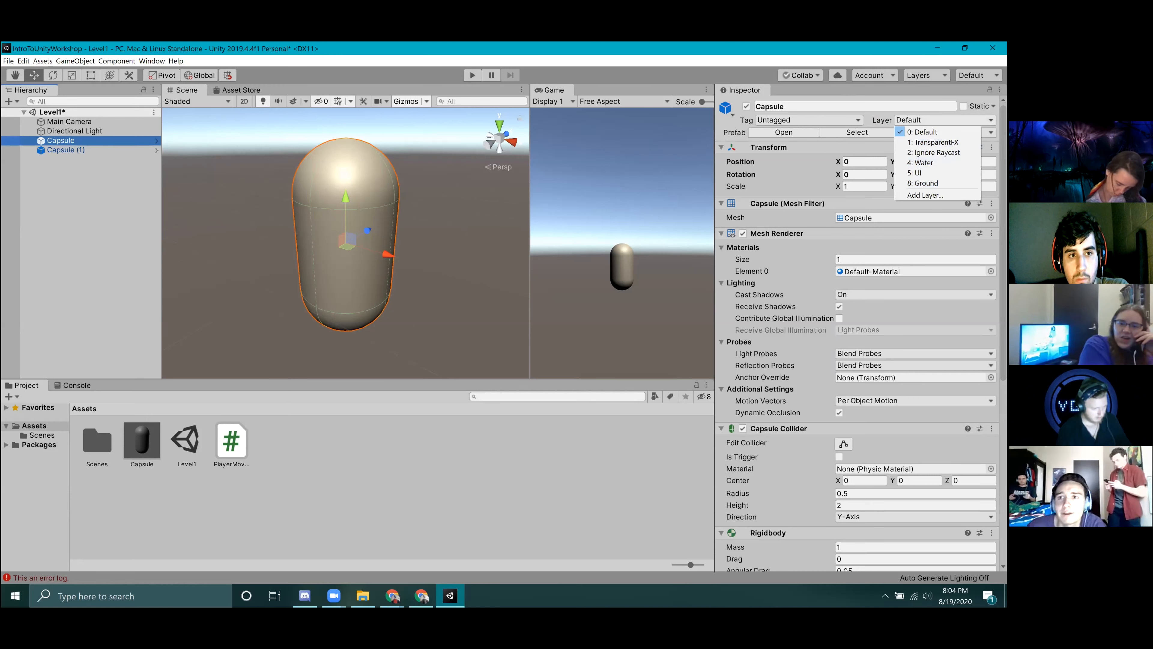
left_click(945, 119)
left_click(945, 119)
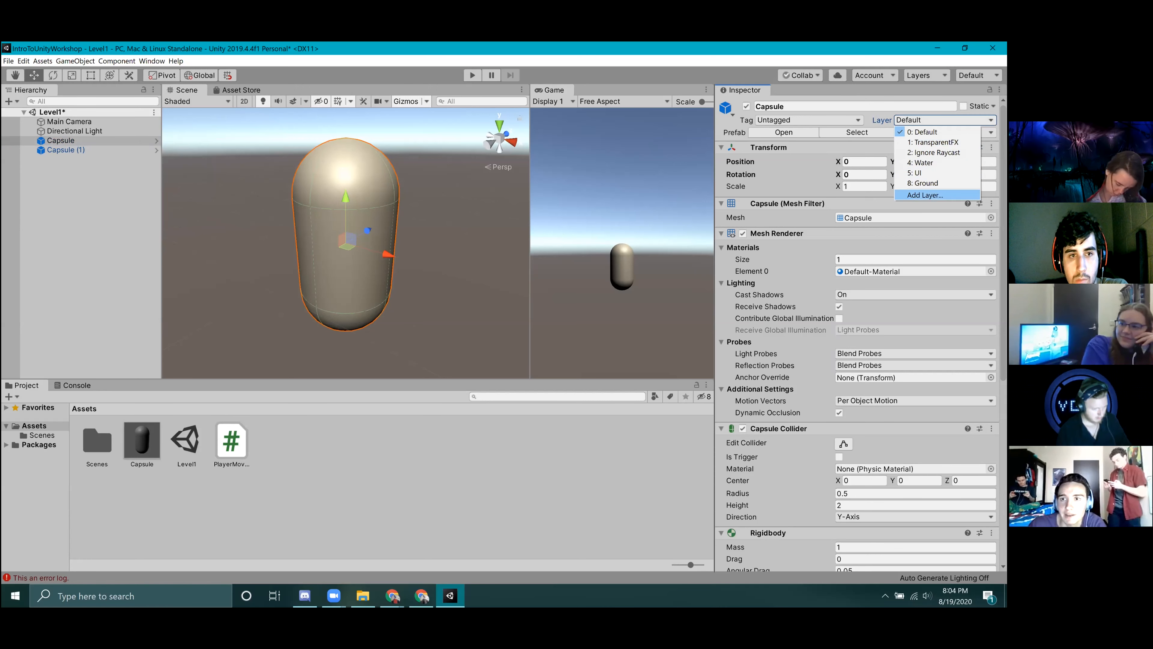
left_click(926, 195)
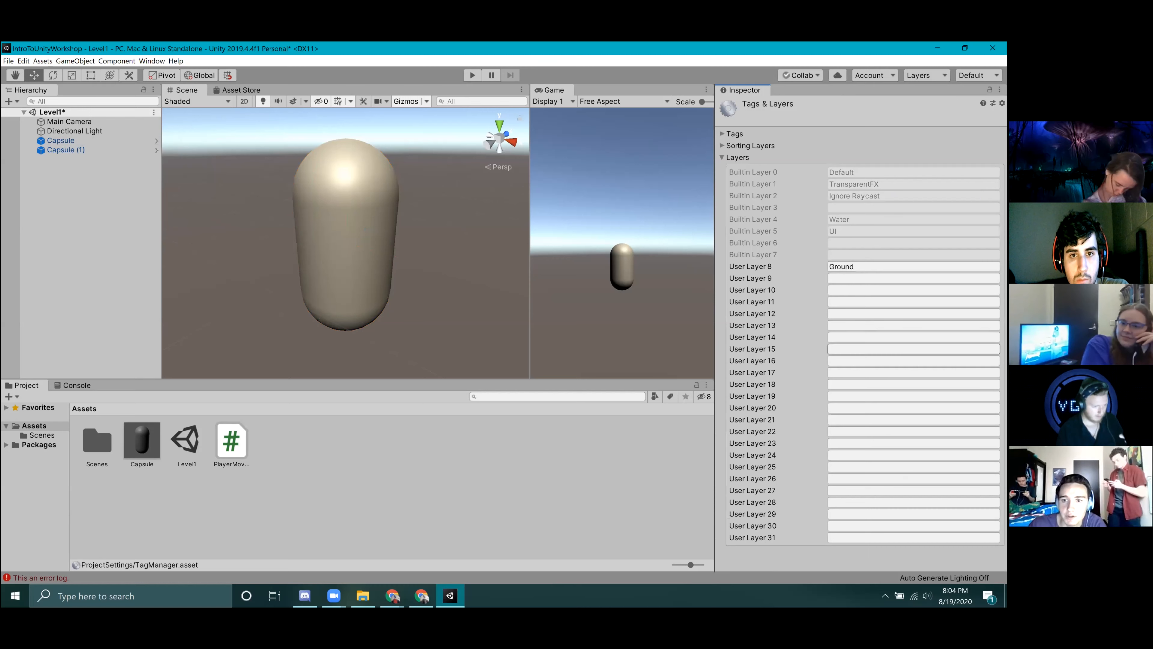
left_click(60, 141)
left_click(945, 120)
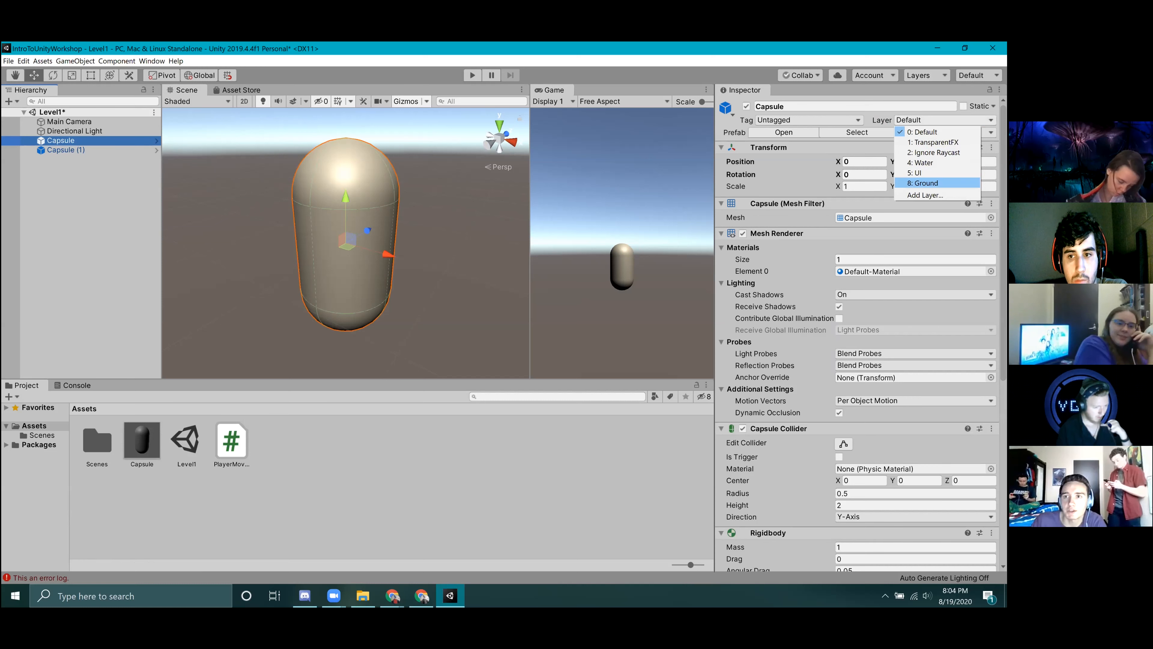
left_click(922, 184)
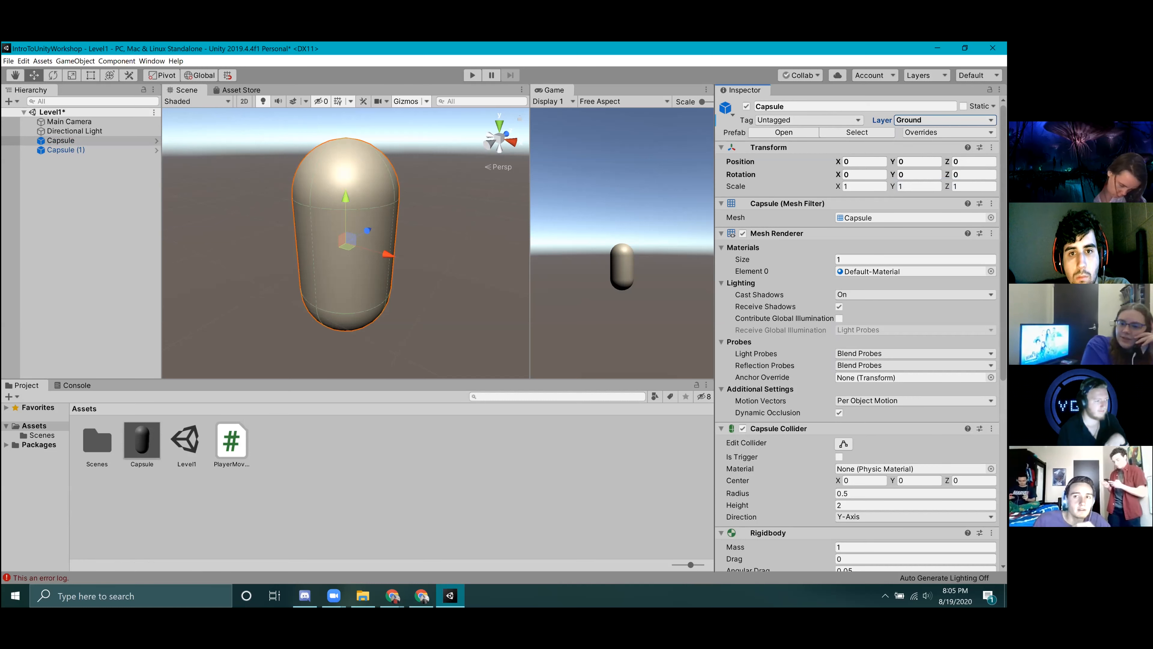
Create and save a new tag named Wood in the project's tag list.
left_click(825, 121)
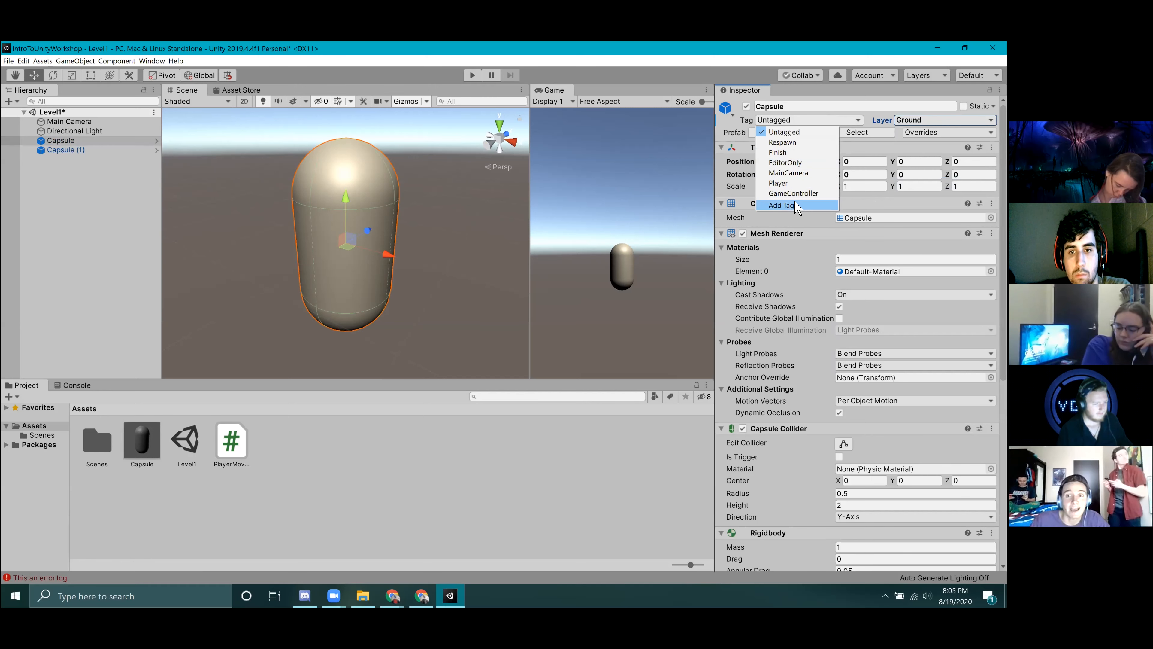
left_click(795, 205)
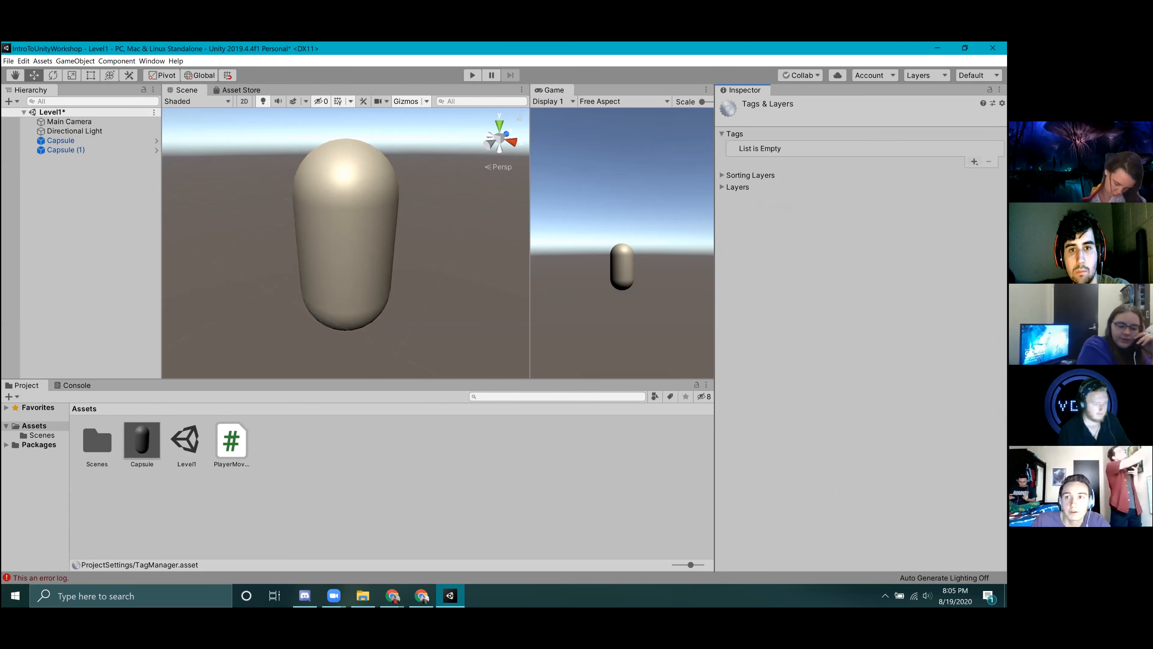
left_click(974, 162)
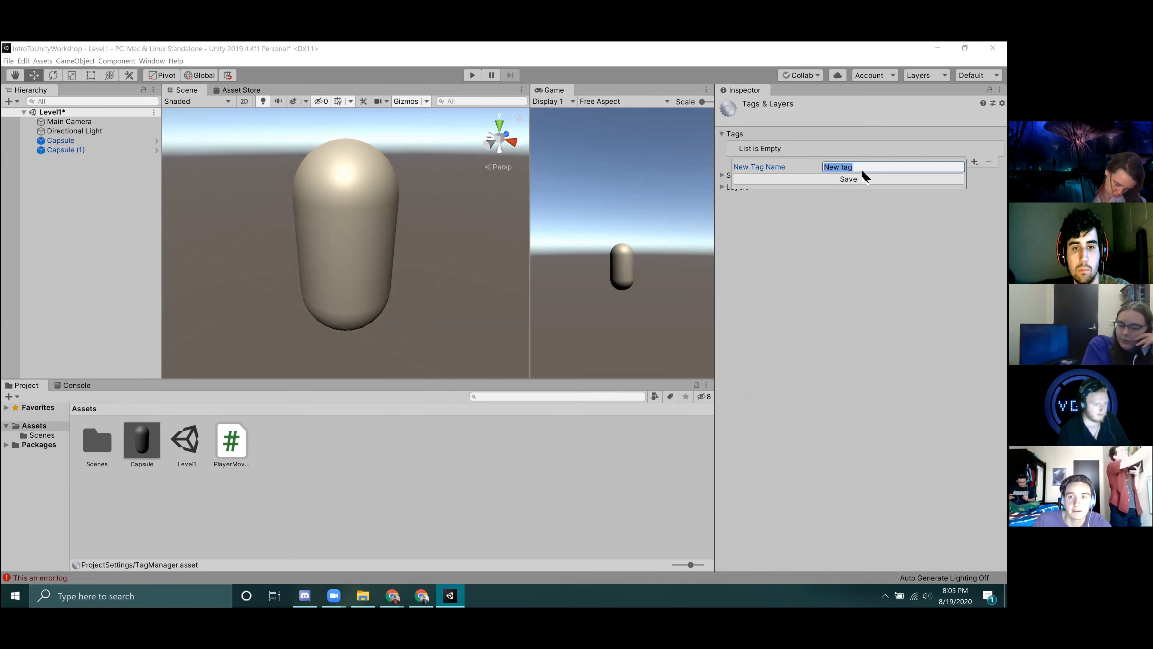
type("Wood")
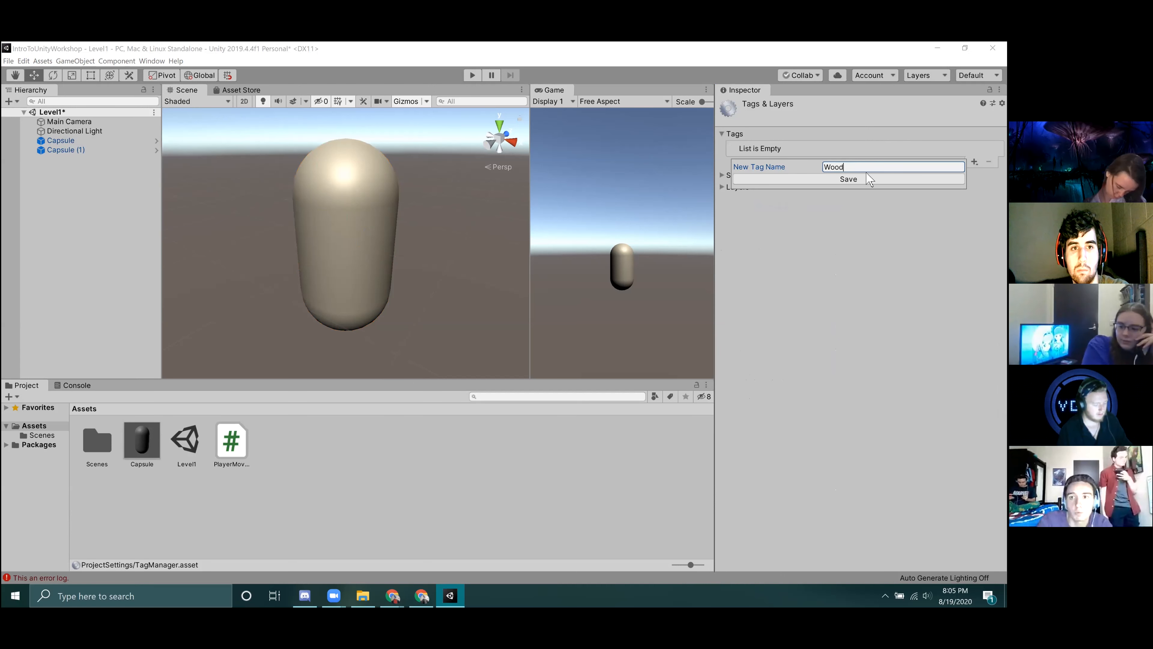
left_click(847, 180)
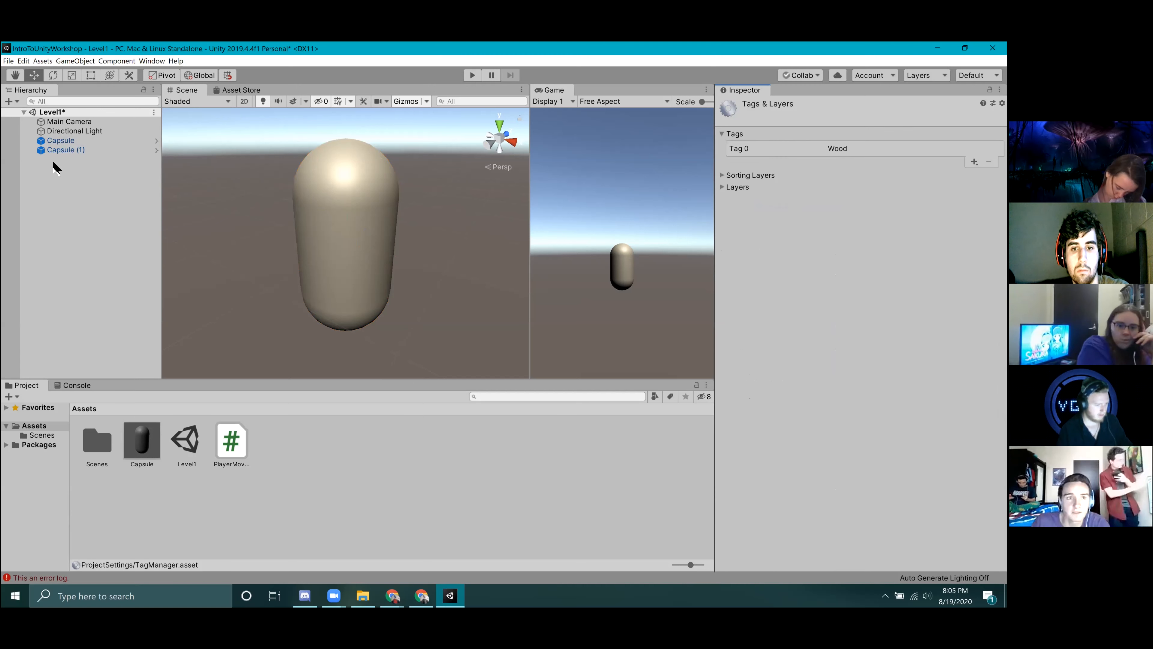
Assign the Wood tag to the Capsule.
left_click(70, 142)
left_click(811, 120)
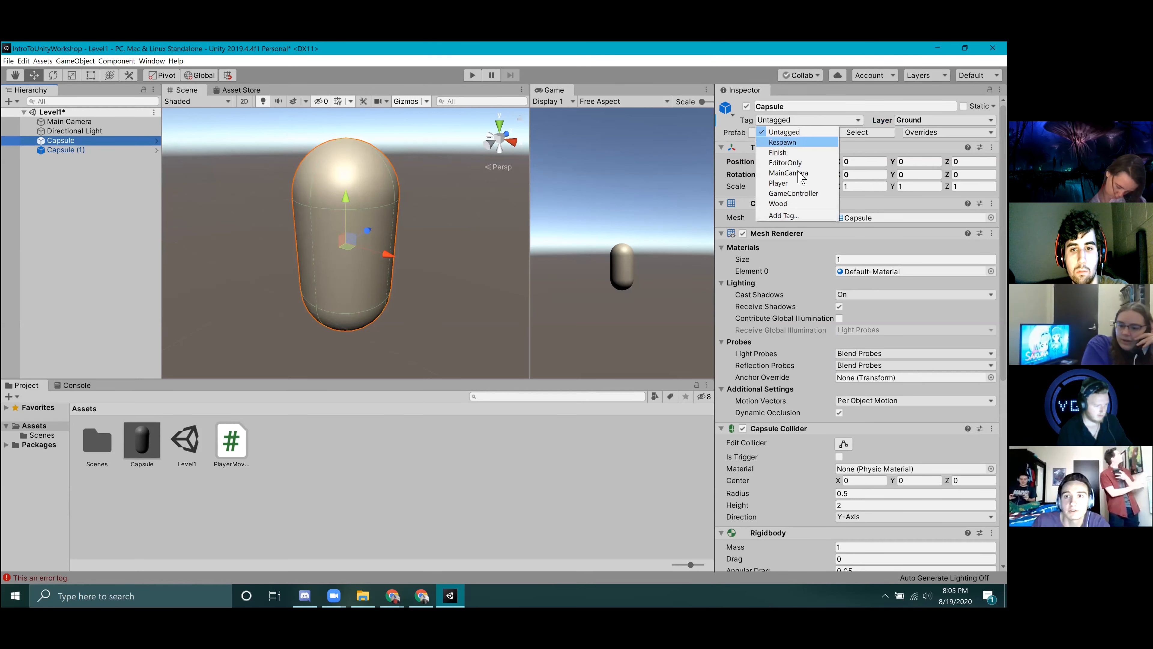
left_click(779, 203)
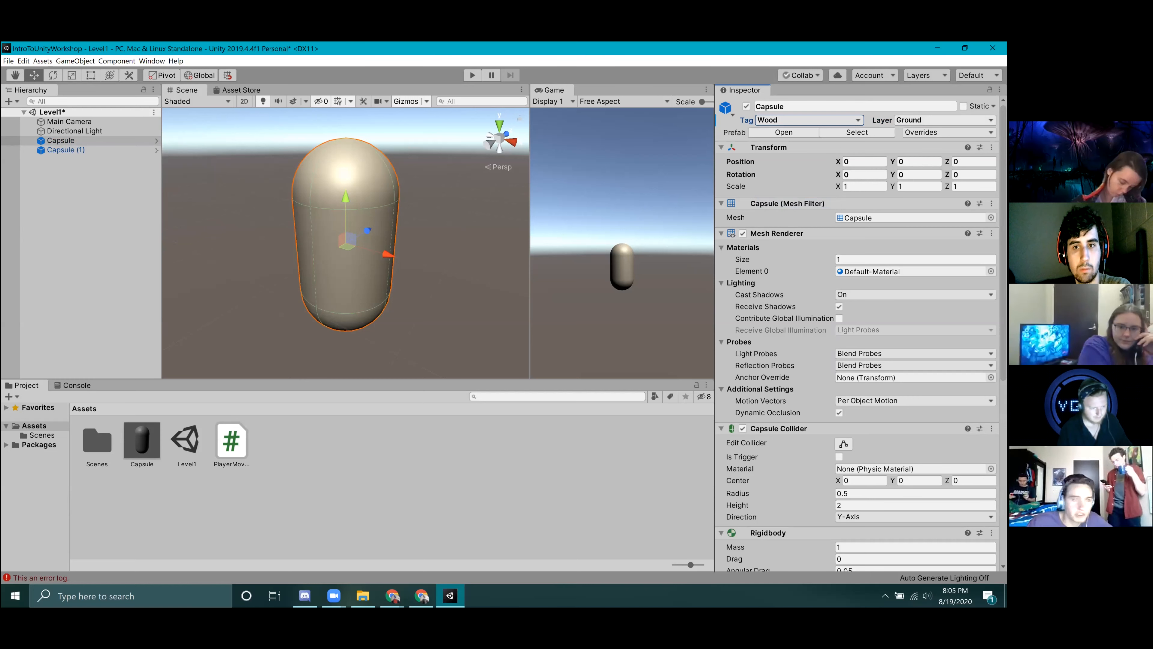
Review the Capsule's layer and tag choices and look through its component settings.
left_click(944, 120)
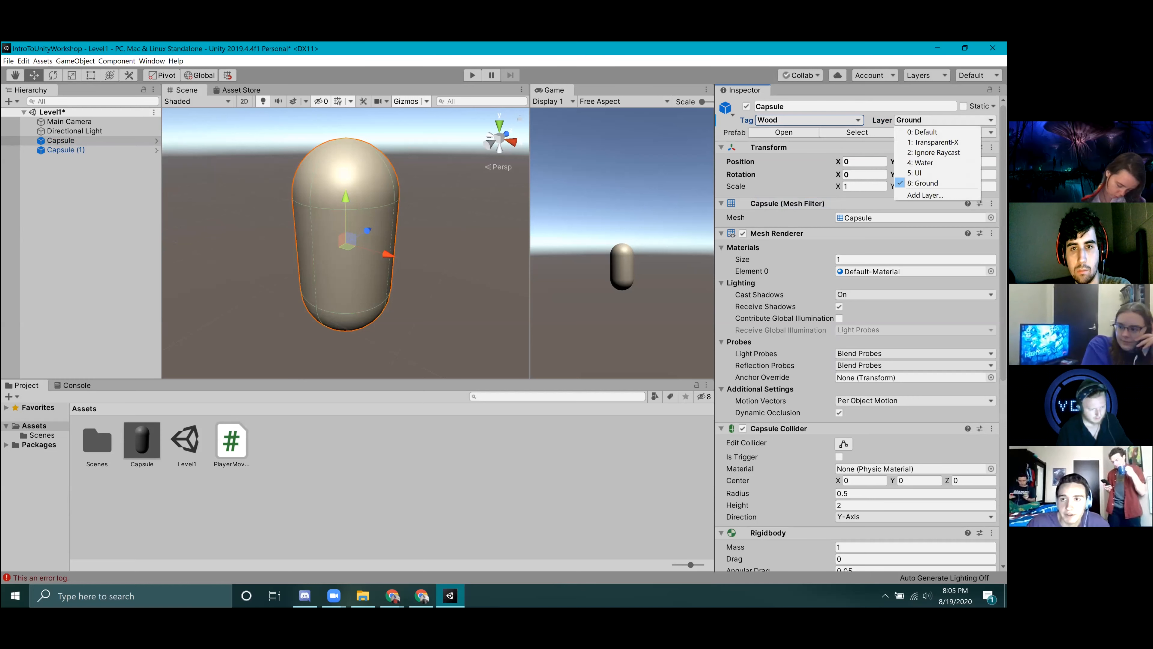
left_click(946, 120)
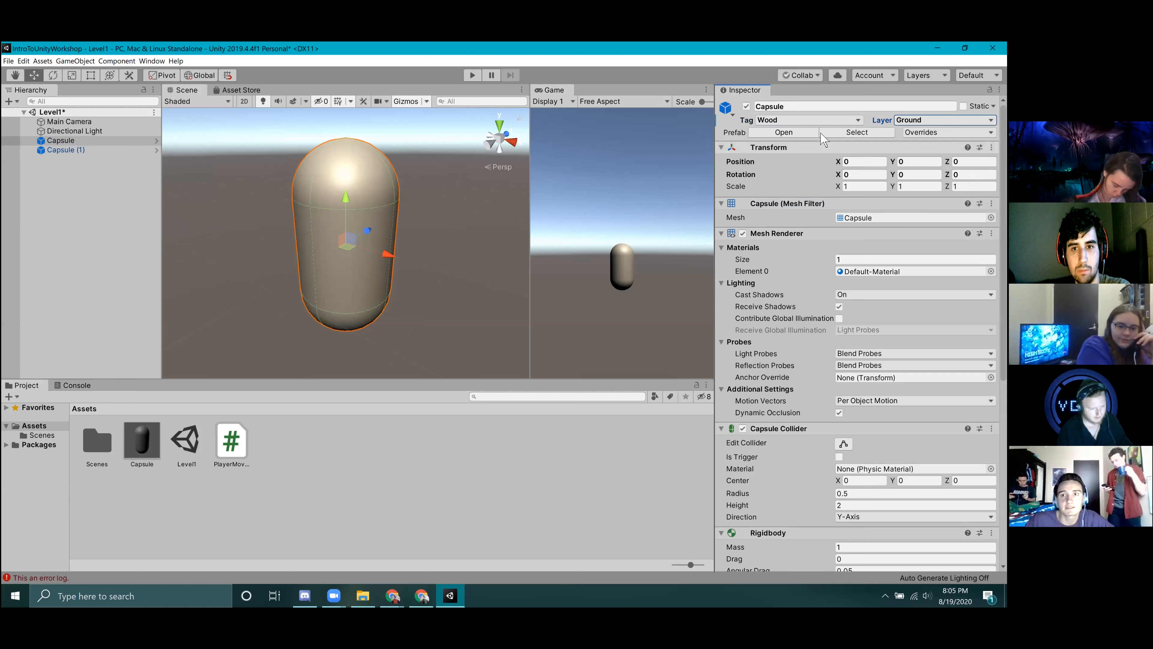
left_click(811, 121)
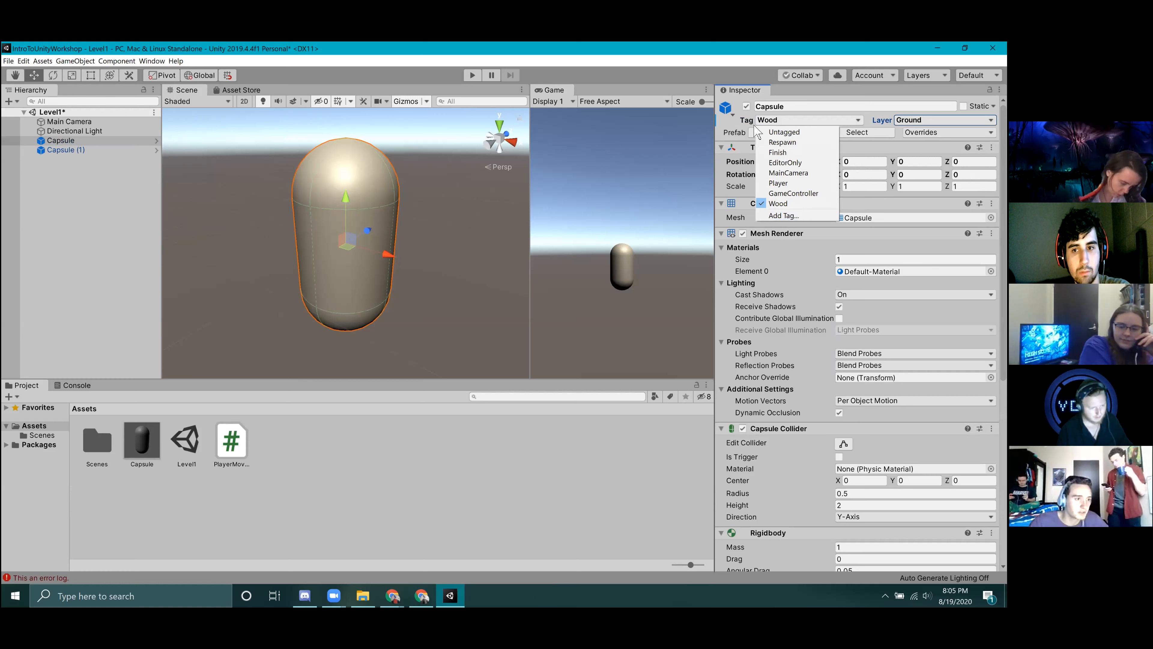
left_click(807, 118)
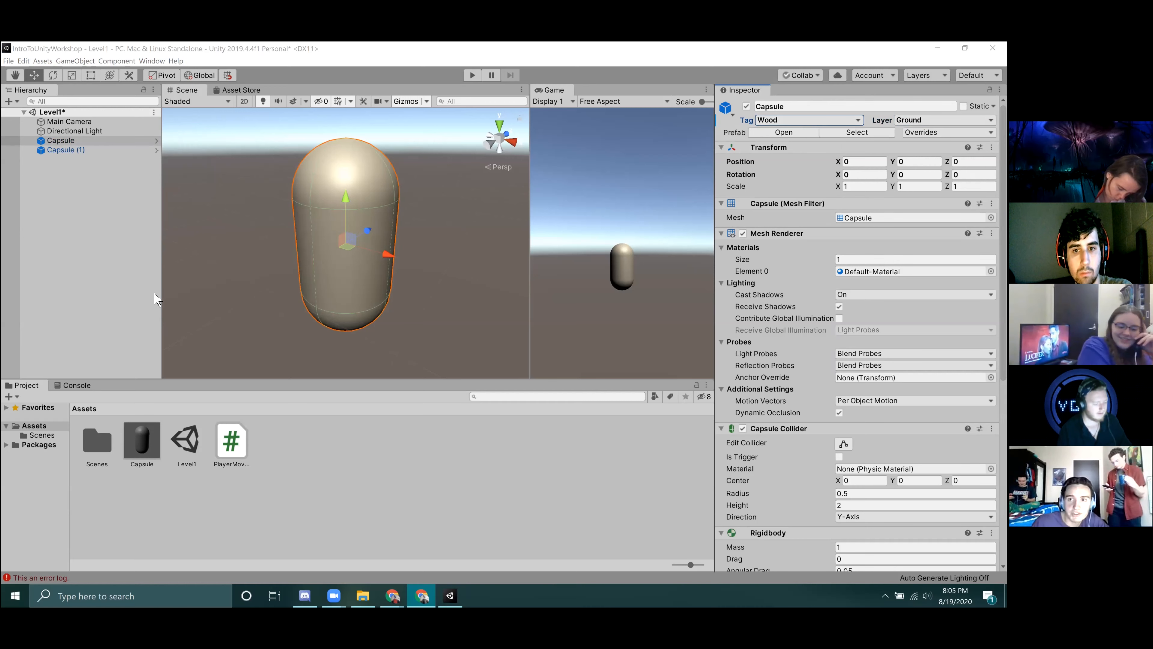
scroll(858, 336, "down", 10)
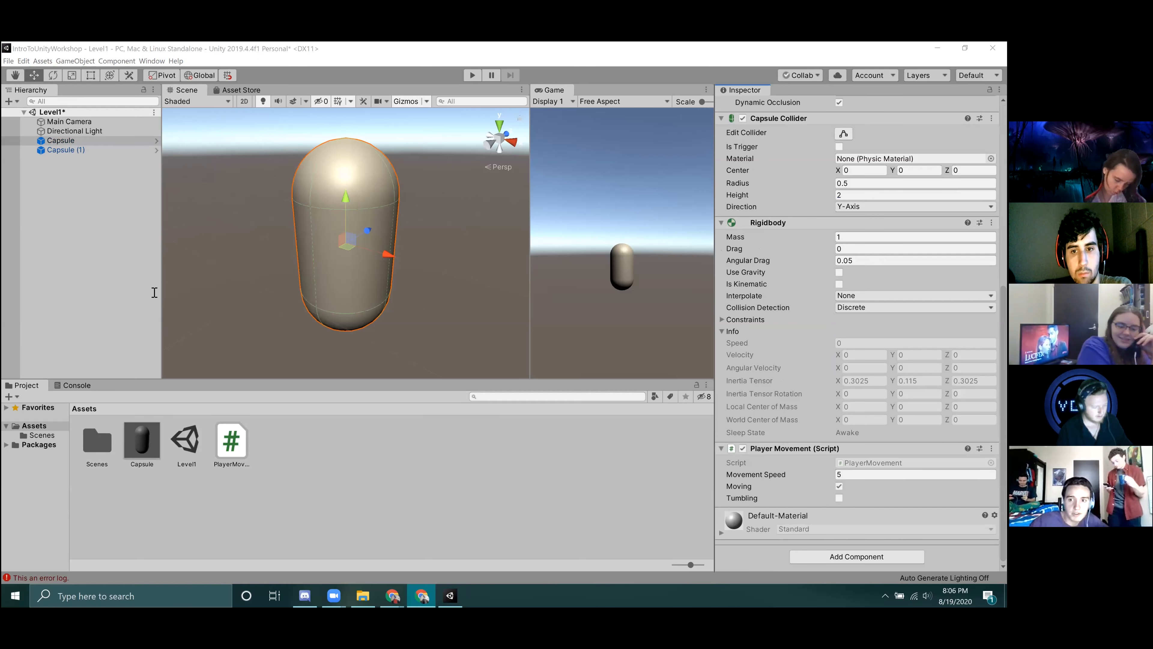
scroll(847, 381, "up", 10)
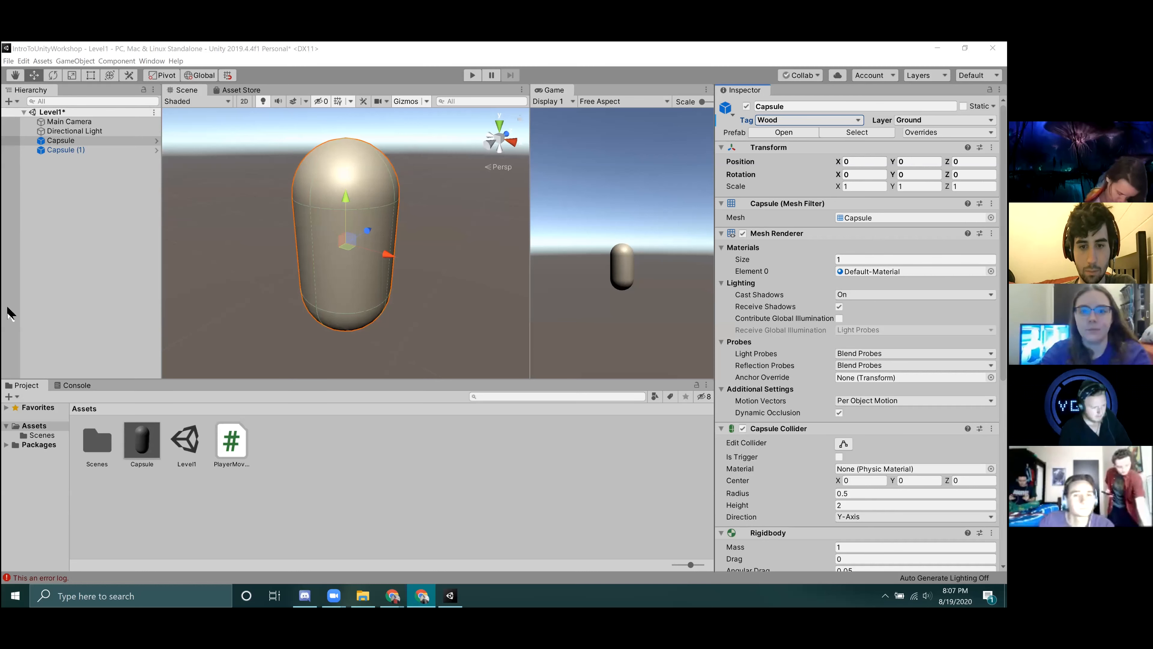
scroll(886, 377, "down", 7)
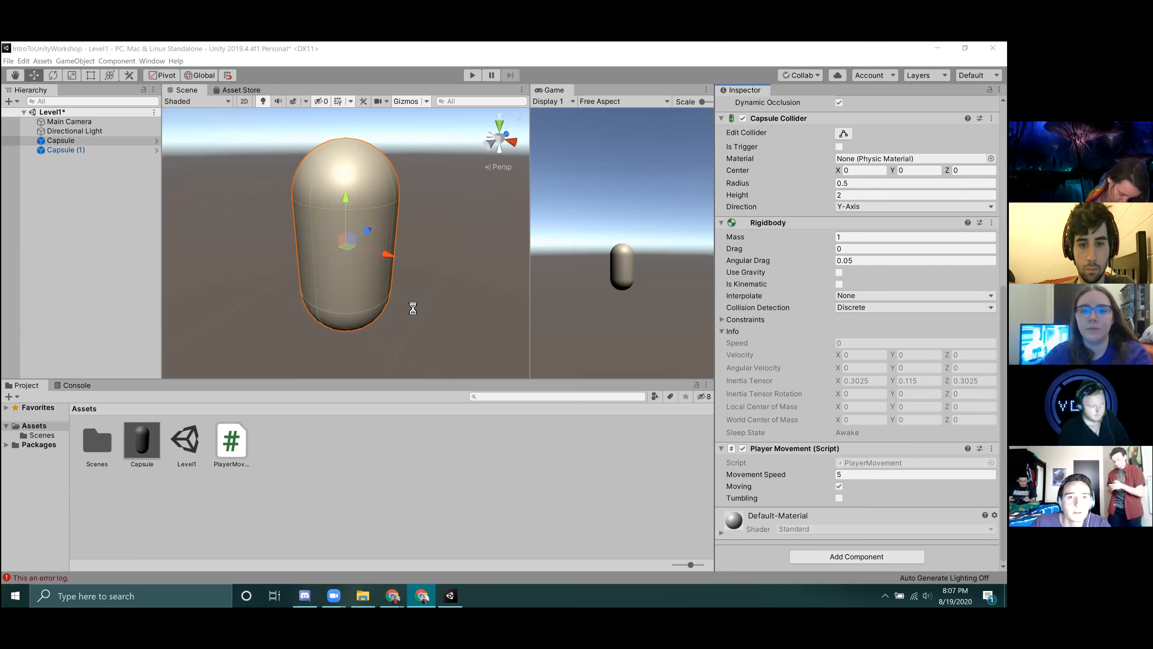
Run the scene in Play mode and enable Use Gravity on the Capsule's Rigidbody.
right_click(411, 340)
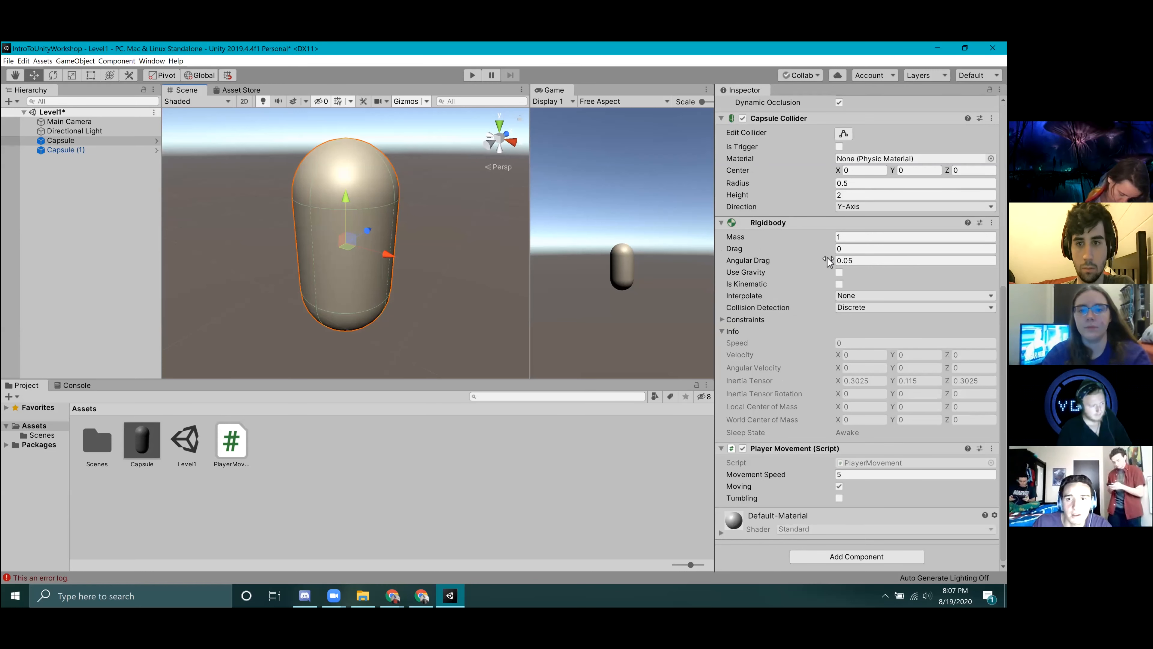
scroll(827, 258, "up", 3)
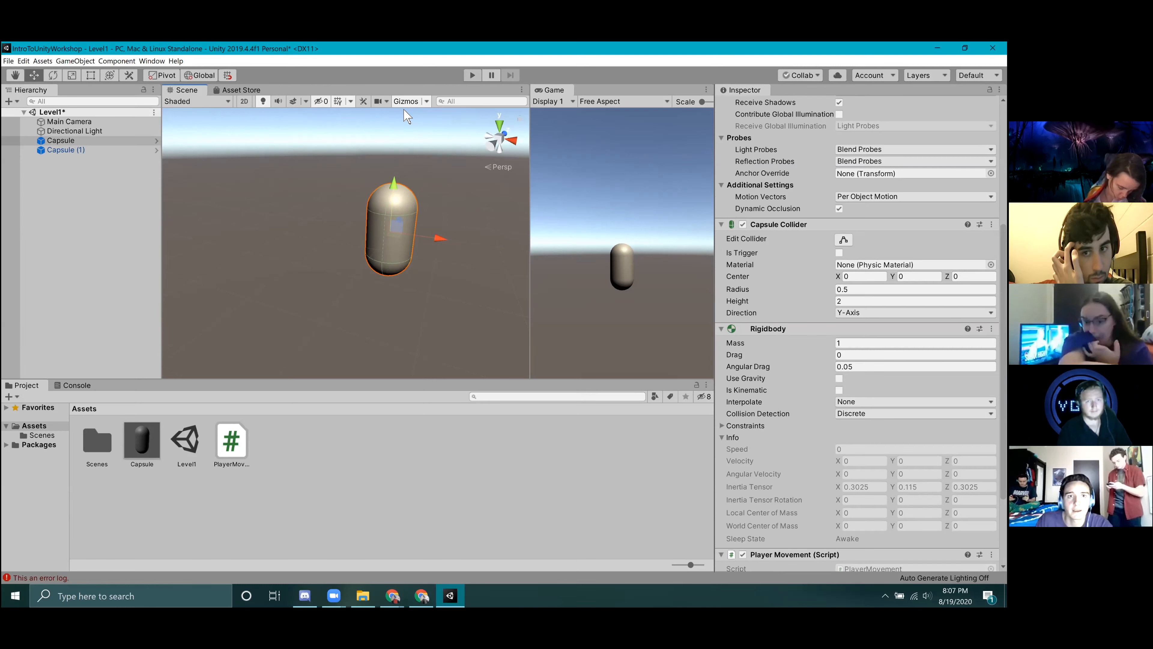
key("ctrl+p")
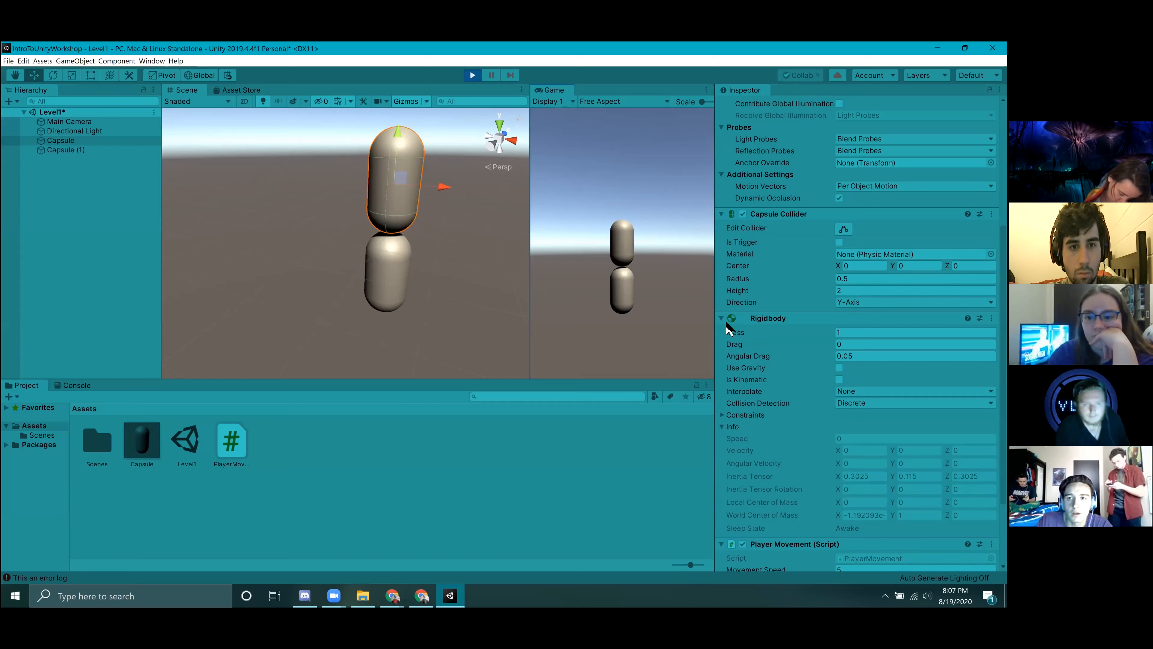
scroll(849, 300, "down", 3)
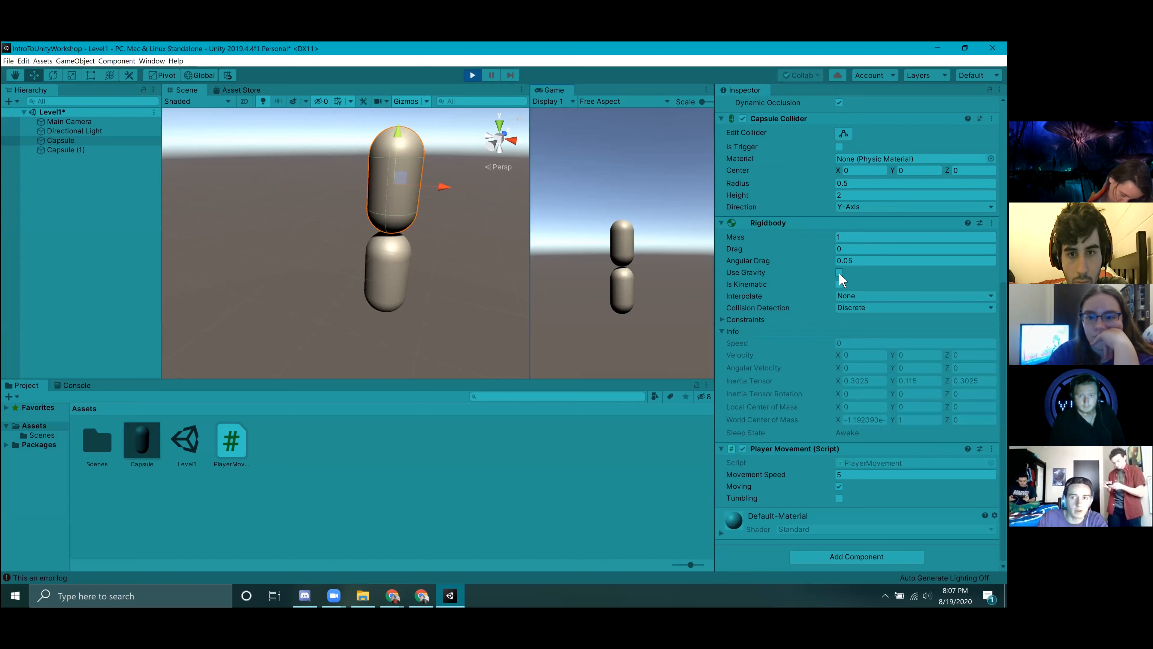
left_click(839, 273)
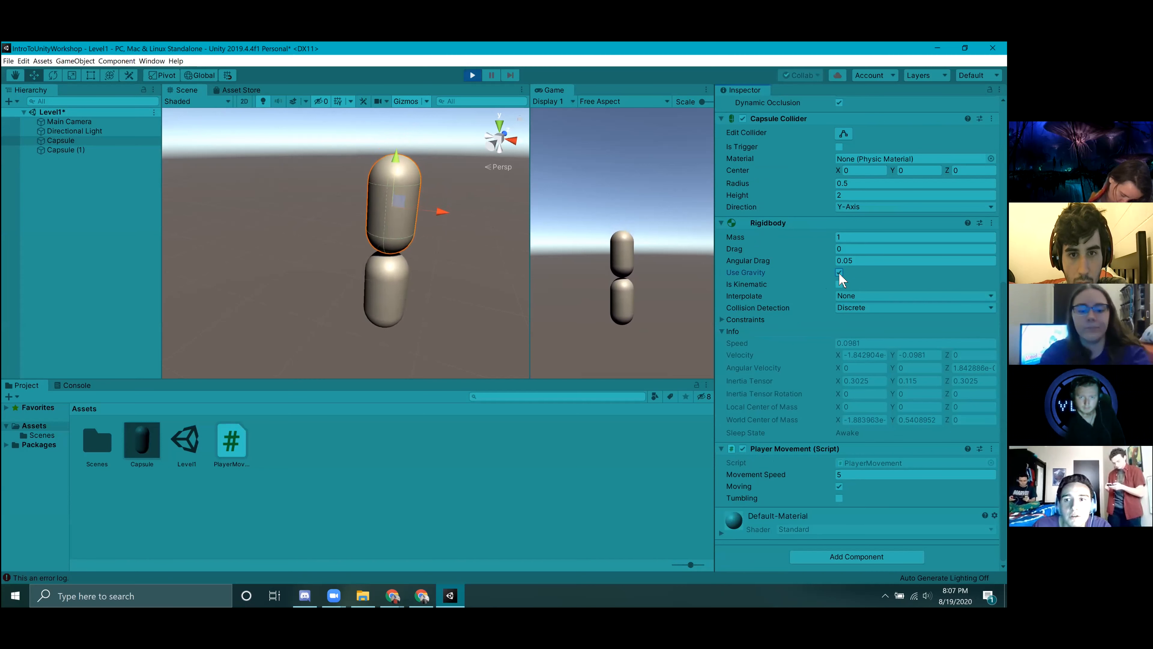
Set the Capsule's Rigidbody mass to 10 while the scene is running and stop Play mode.
left_click(855, 238)
type("10")
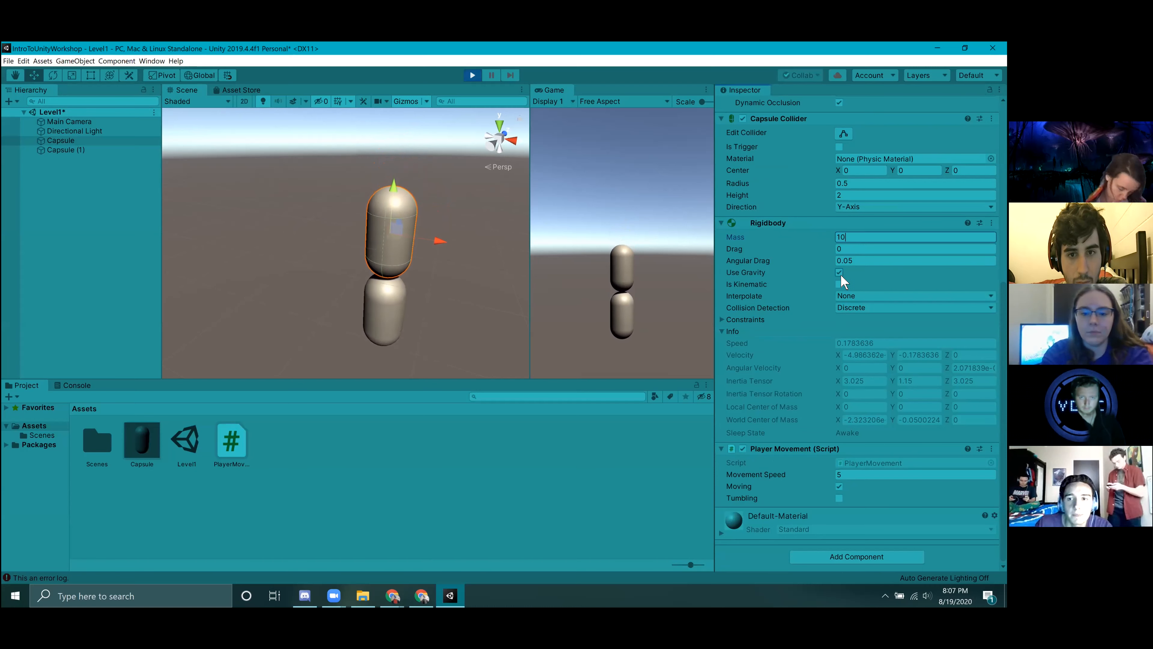
left_click(473, 75)
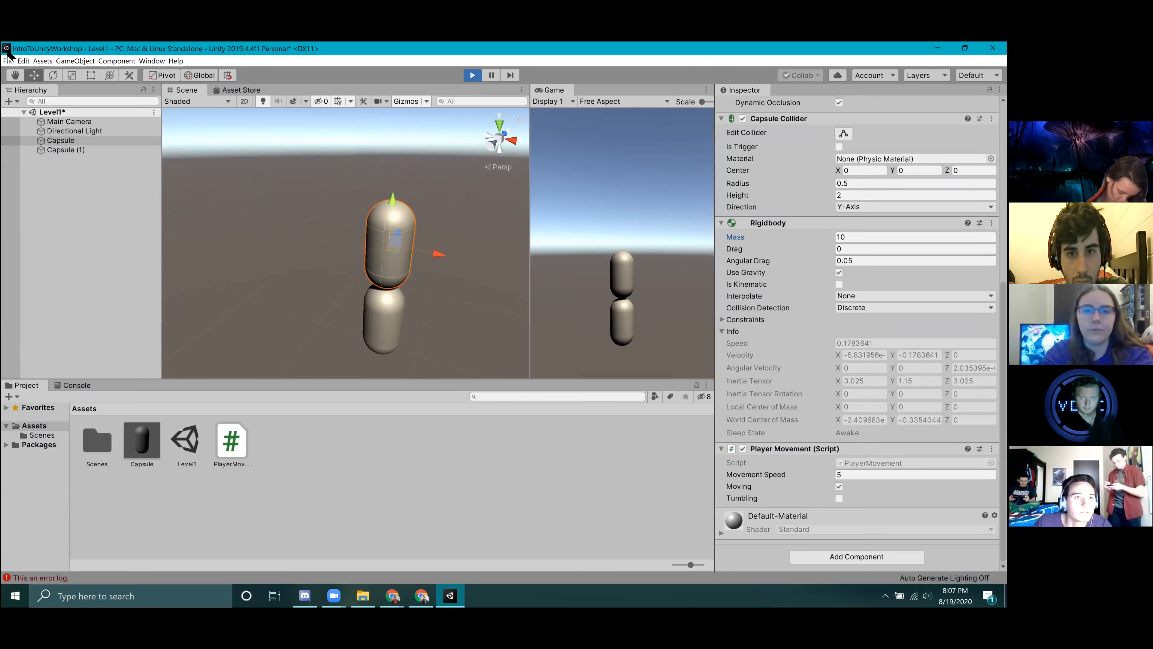
Delete the duplicate Capsule (1) from the scene.
left_click(73, 177)
right_click(70, 172)
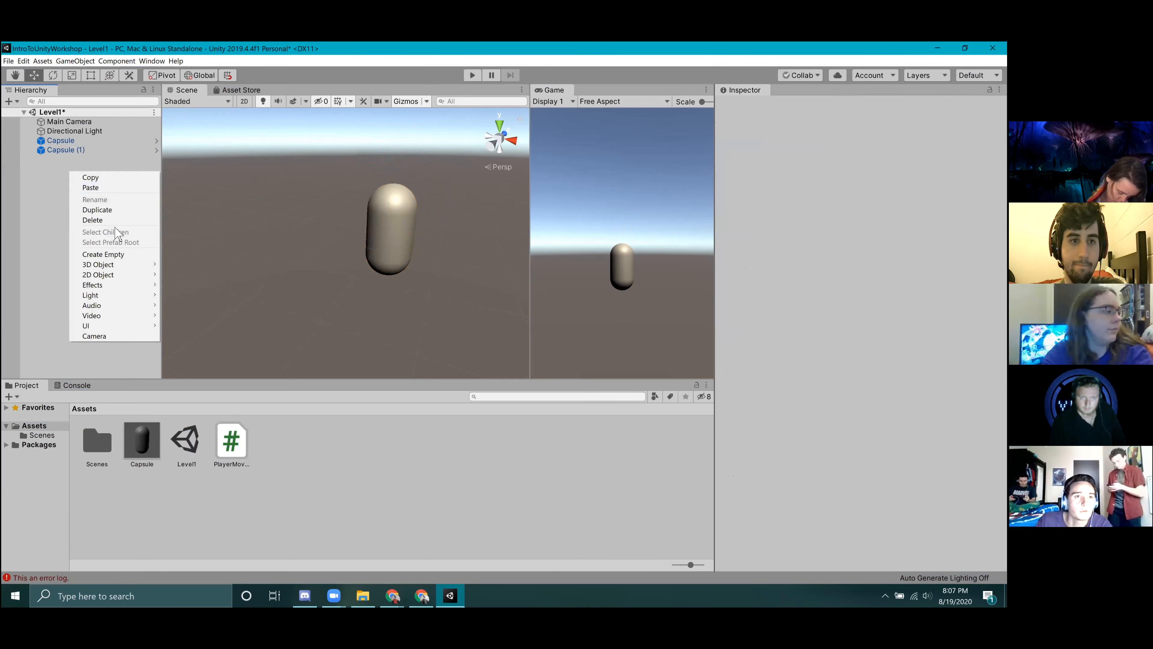
left_click(62, 152)
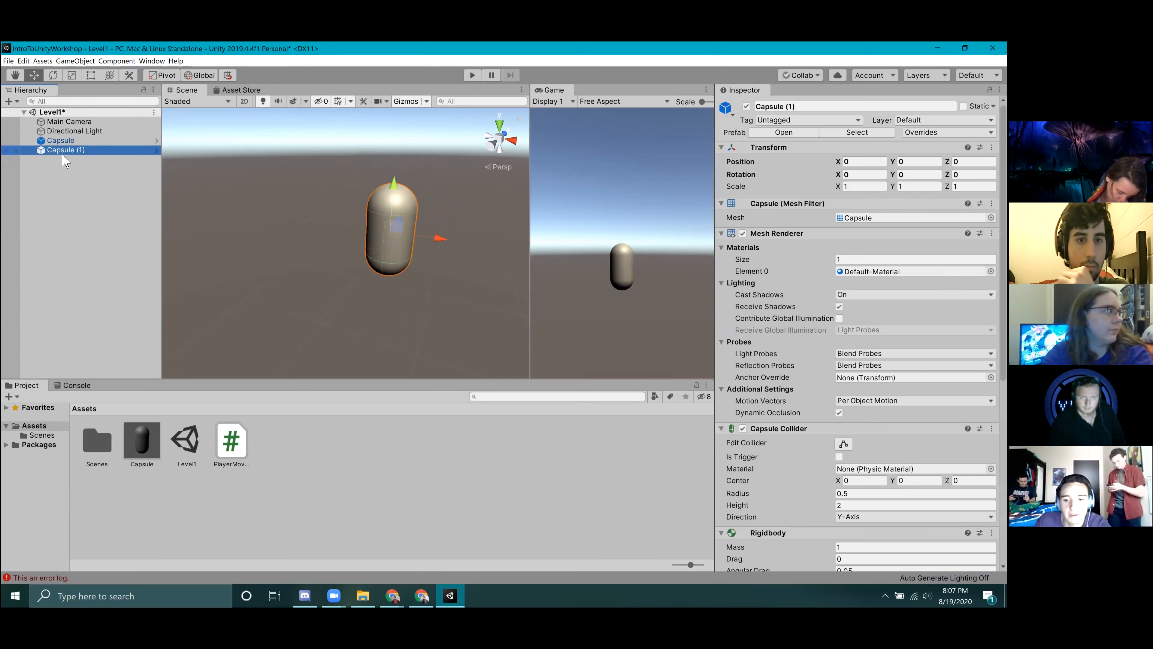
right_click(64, 156)
left_click(91, 203)
Add a 3D Cube to the scene.
right_click(70, 178)
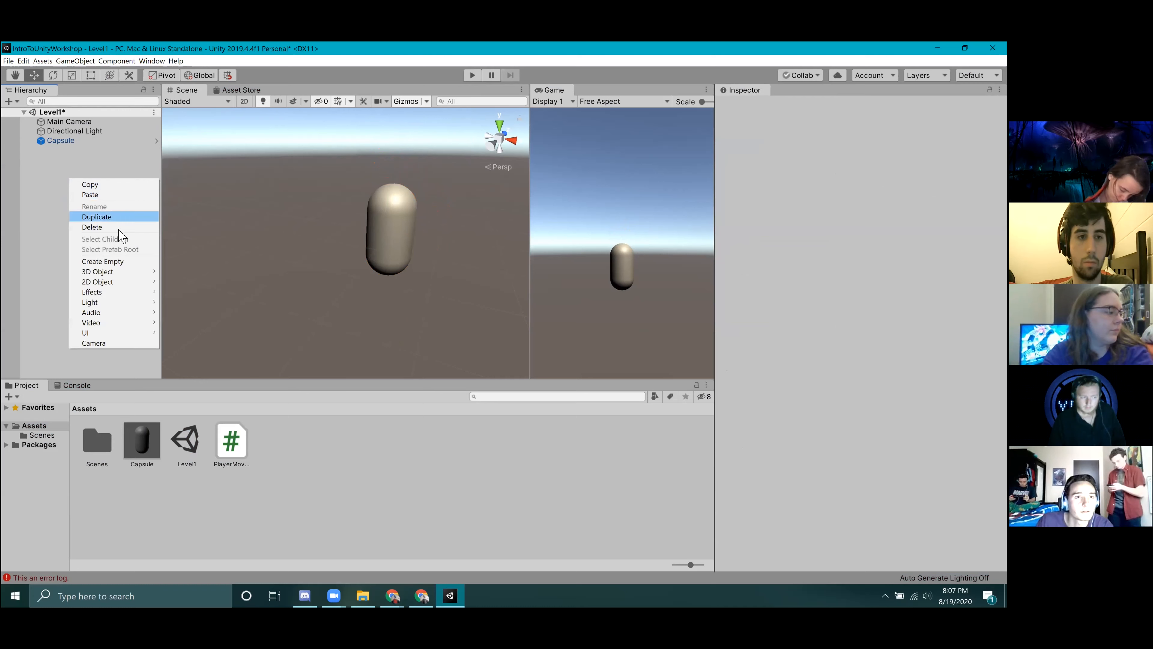
mouse_move(139, 273)
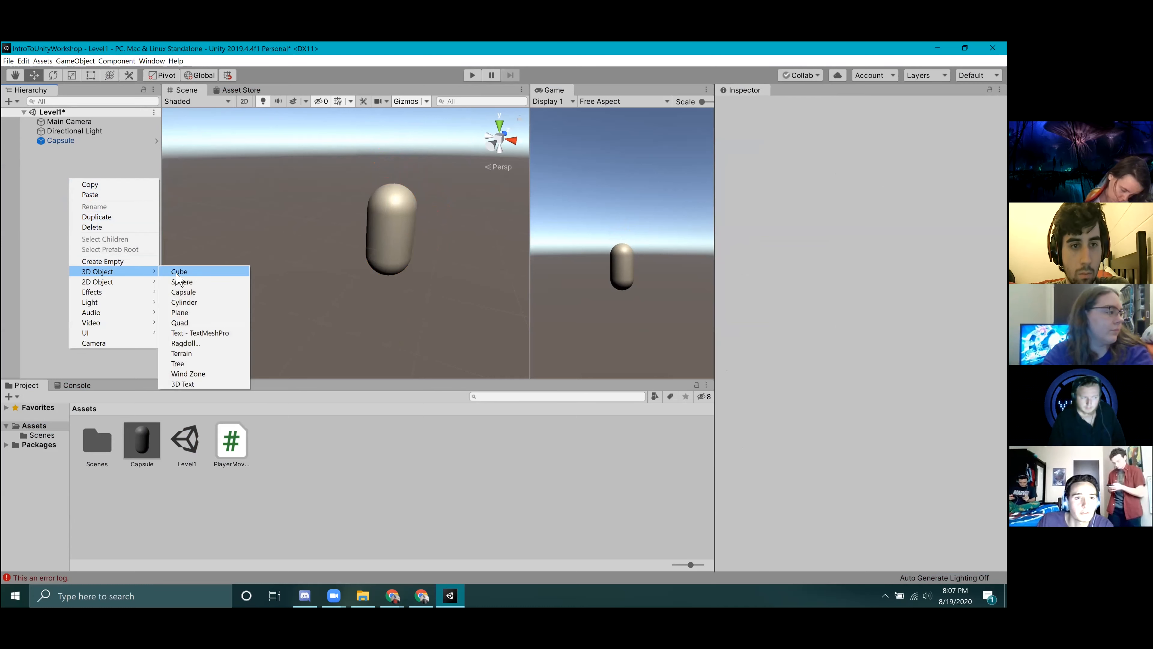
left_click(182, 272)
Scale the Cube to about 9.277 × 1 × 11.787 and place it beneath the Capsule at Y -1.9, Z 0.88 as a floor.
right_click_drag(415, 399, 531, 291)
key("a")
key("s")
key("e")
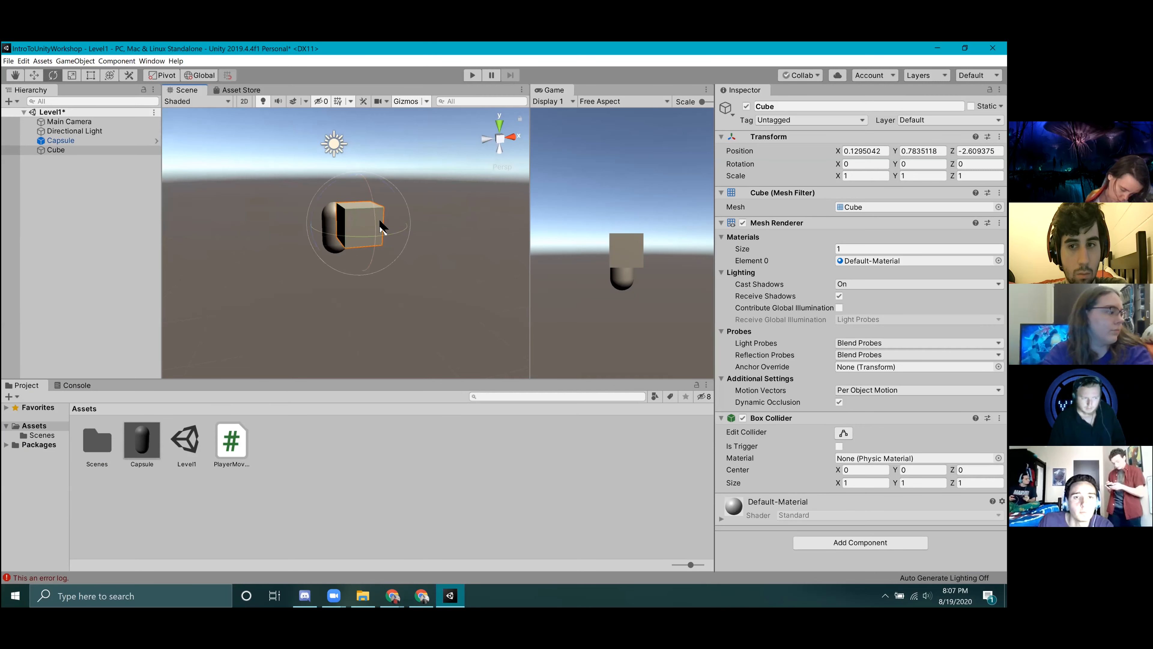
key("w")
left_click_drag(359, 266, 381, 274)
key("r")
key("w")
right_click_drag(433, 201, 431, 251)
key("w")
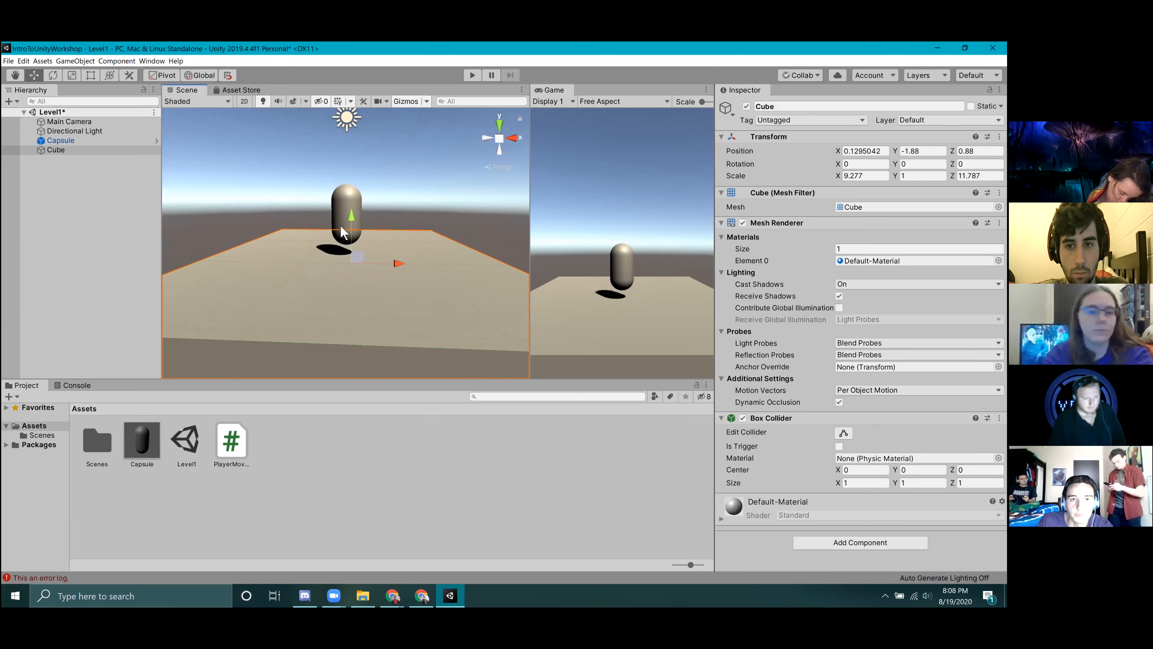
left_click_drag(351, 226, 351, 226)
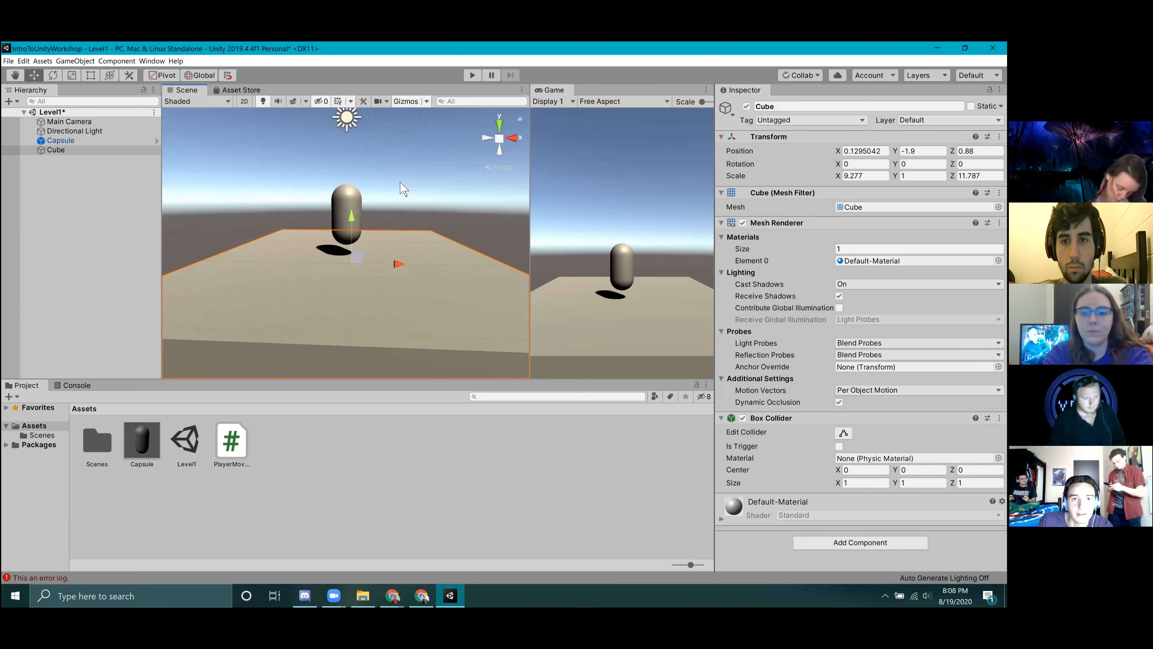
Set the Capsule's Rigidbody mass to 20 and enable Use Gravity.
left_click(401, 185)
left_click(342, 200)
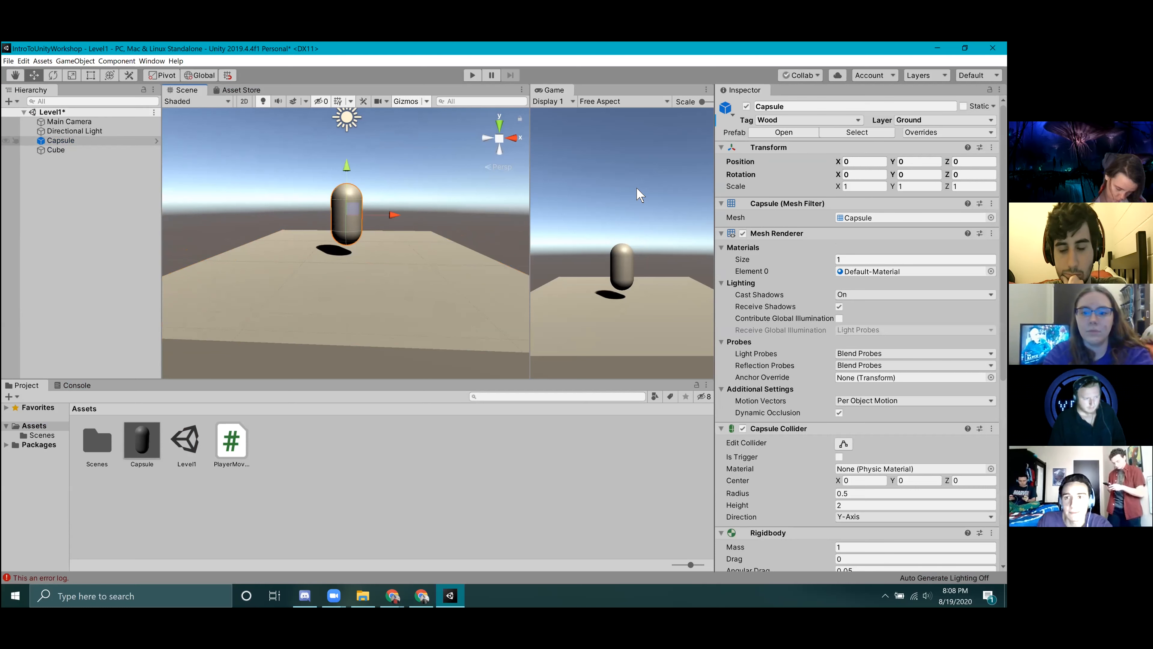
scroll(865, 364, "down", 3)
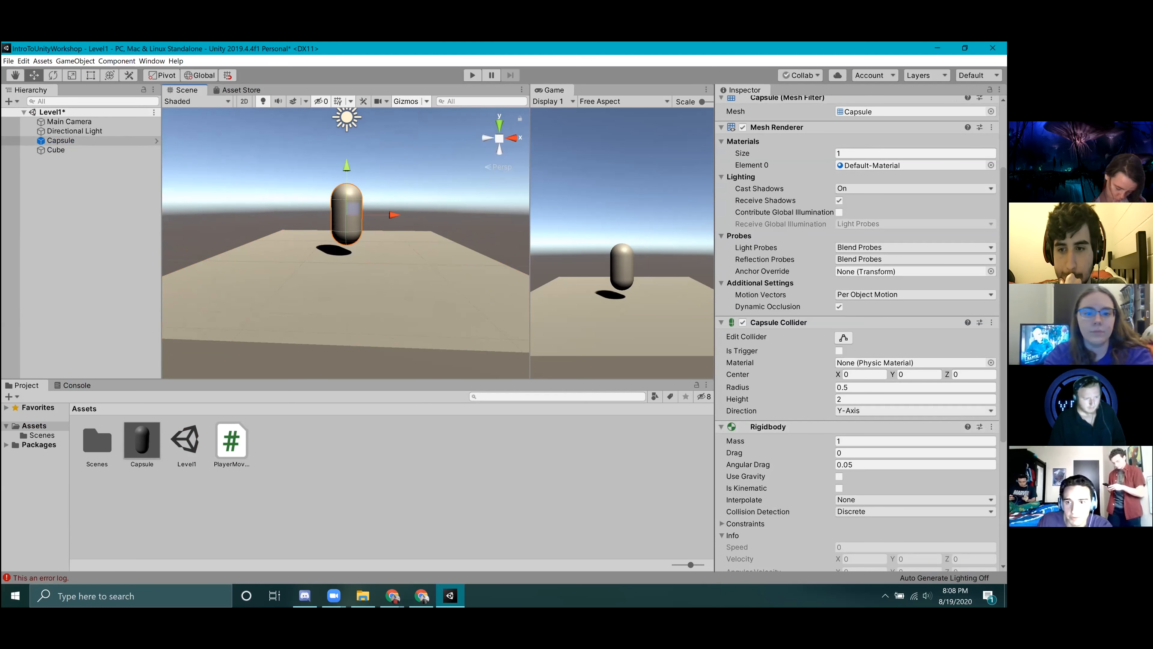
left_click(867, 441)
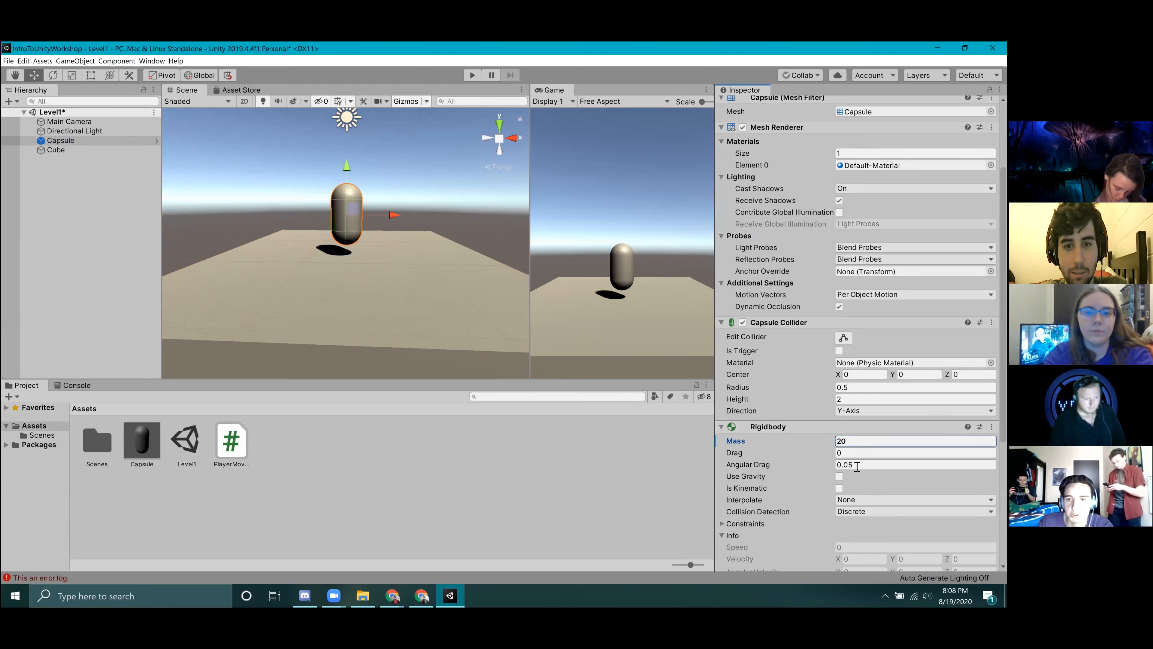
left_click(840, 477)
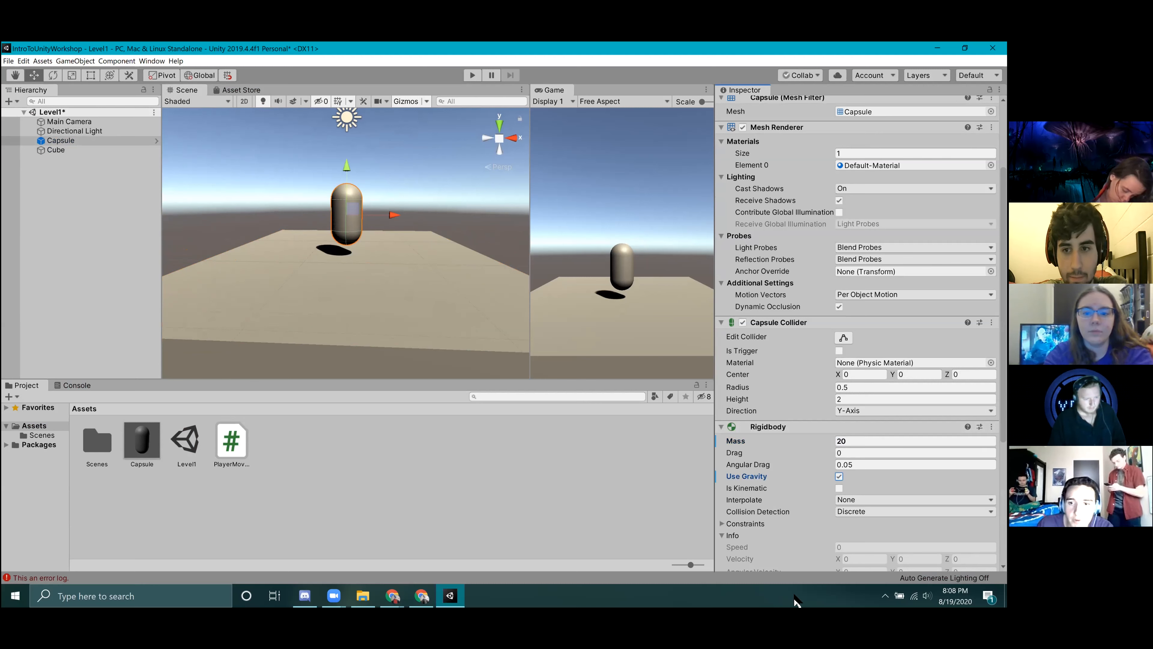
scroll(803, 481, "down", 3)
Run the scene in Play mode, move the Capsule around on the Cube floor, and stop playback.
left_click(432, 205)
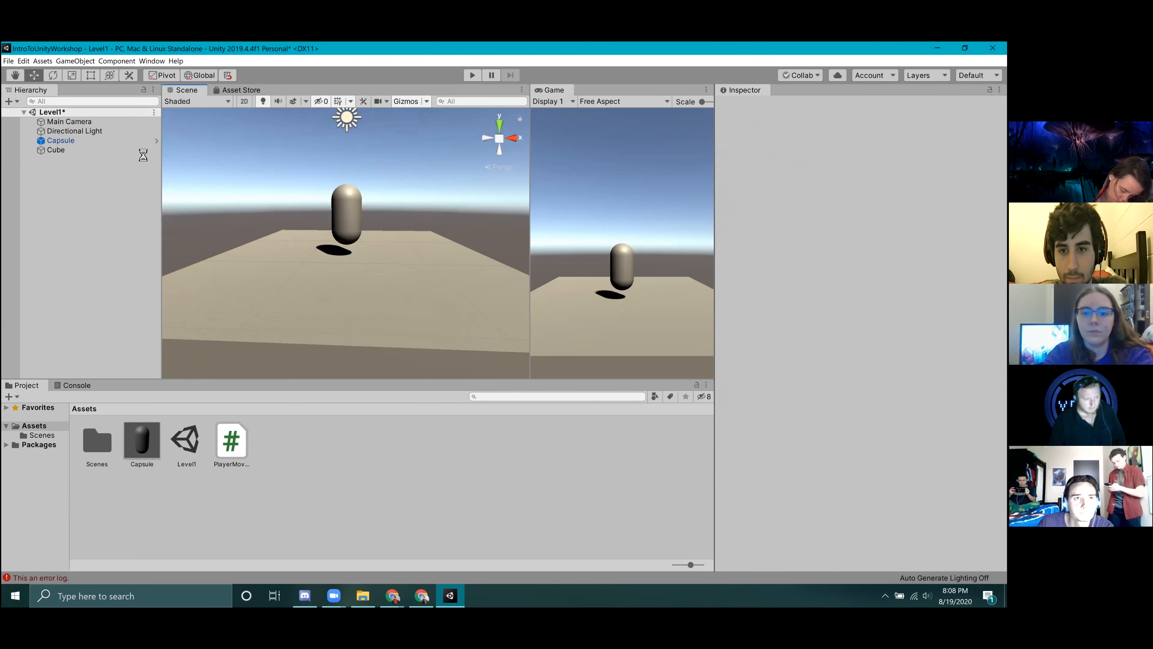
left_click(473, 76)
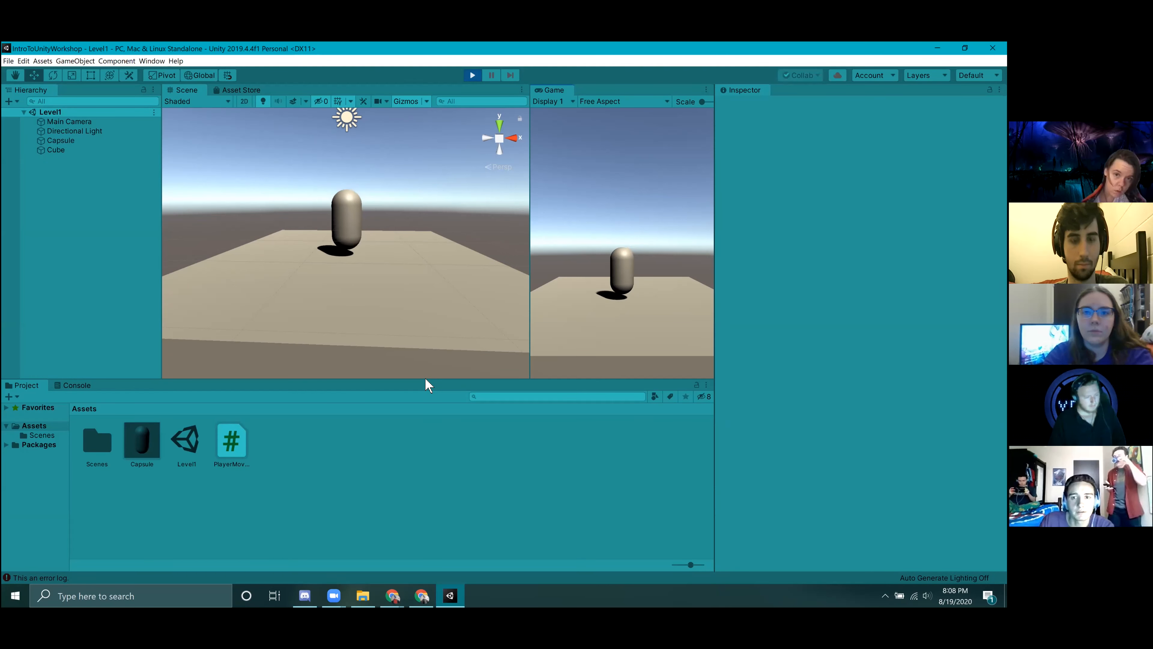
left_click(671, 226)
key("s")
key("a")
key("d")
key("a")
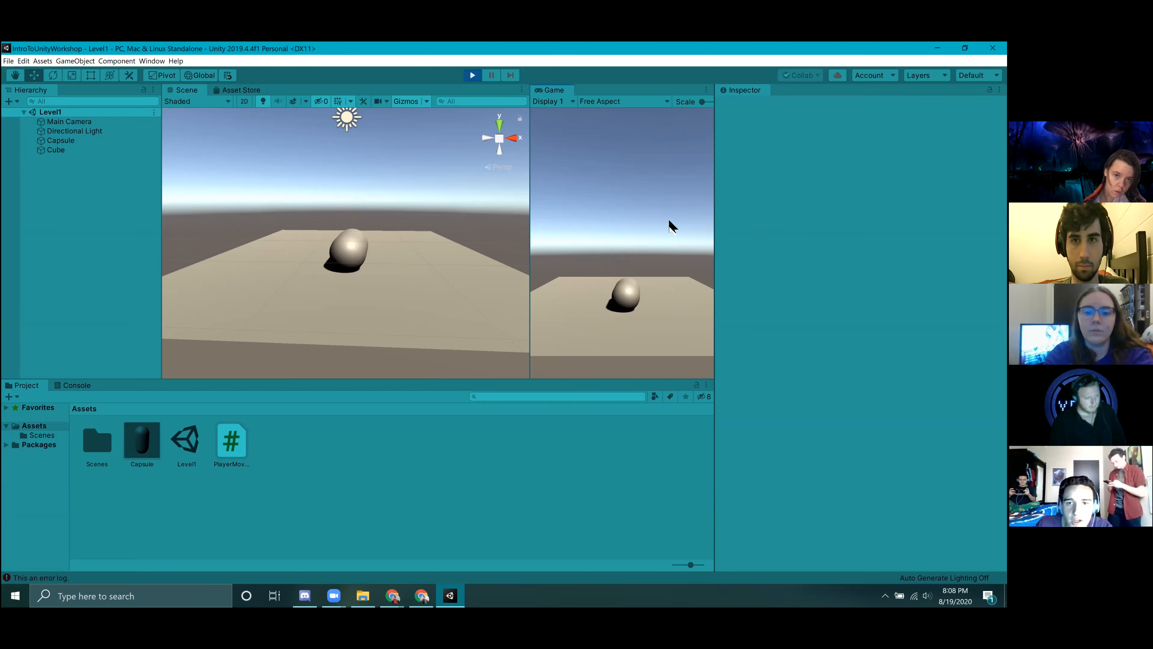
key("a")
key("d")
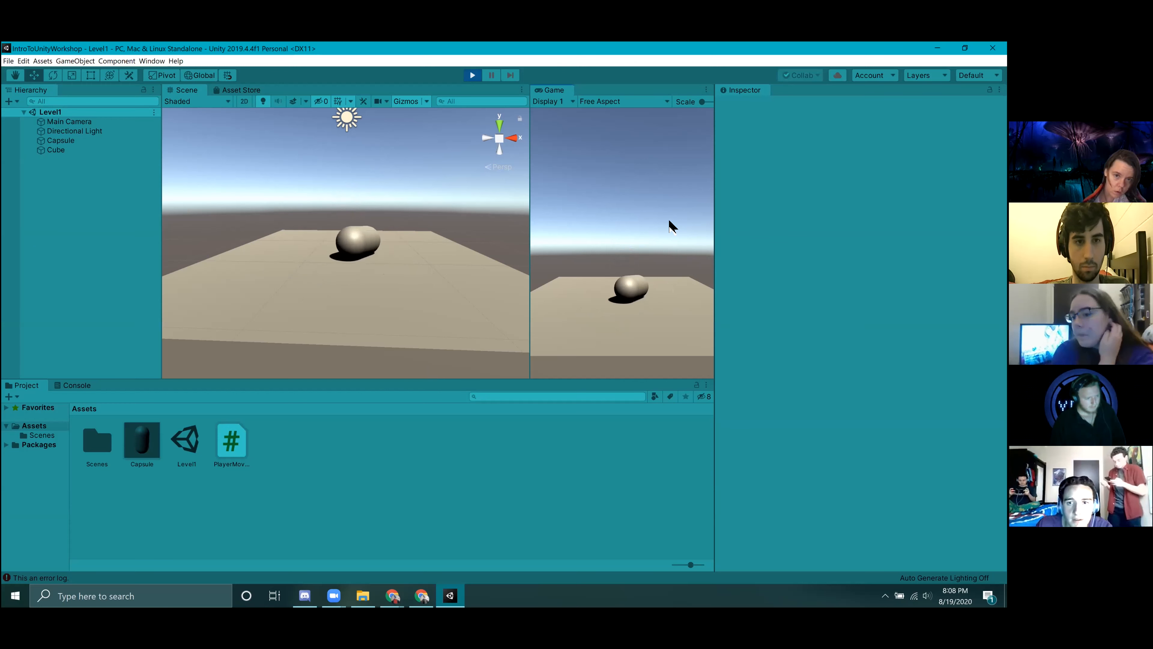
key("s")
key("w")
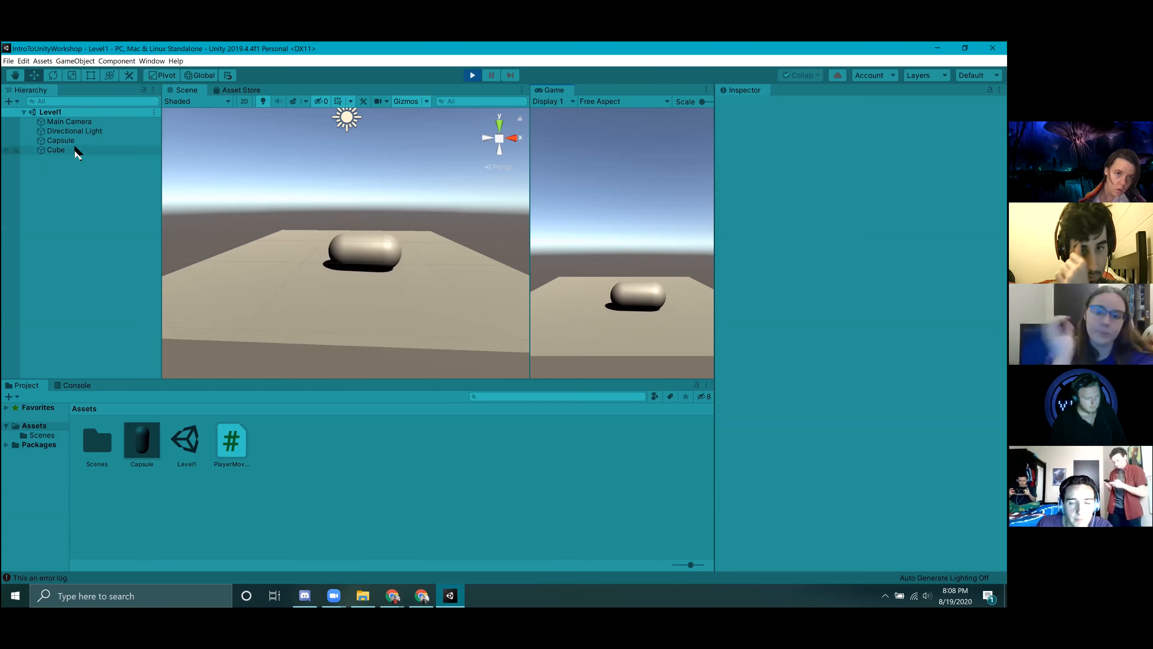
left_click(480, 76)
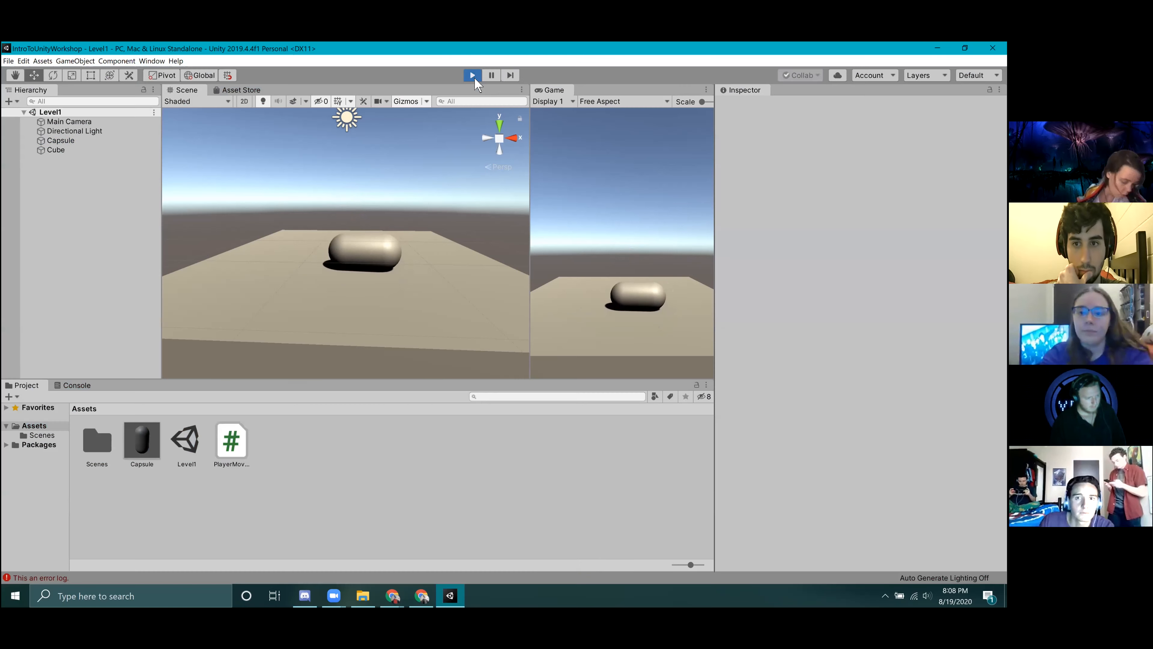
Enable Is Trigger on the Cube's Box Collider.
left_click(64, 150)
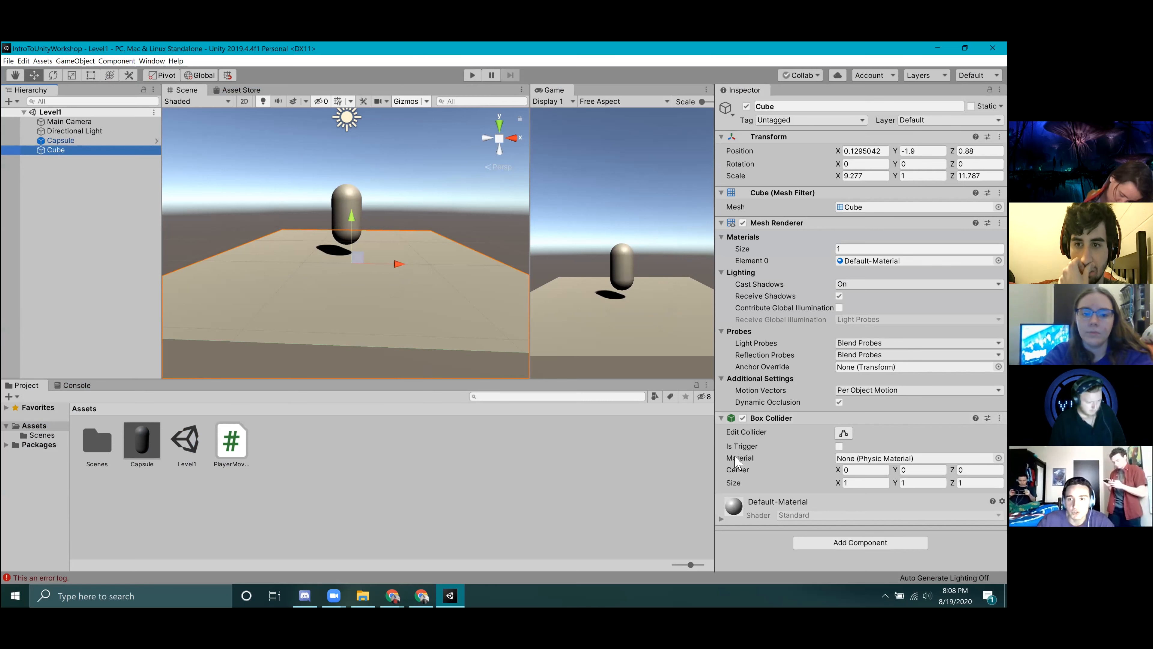
left_click(839, 446)
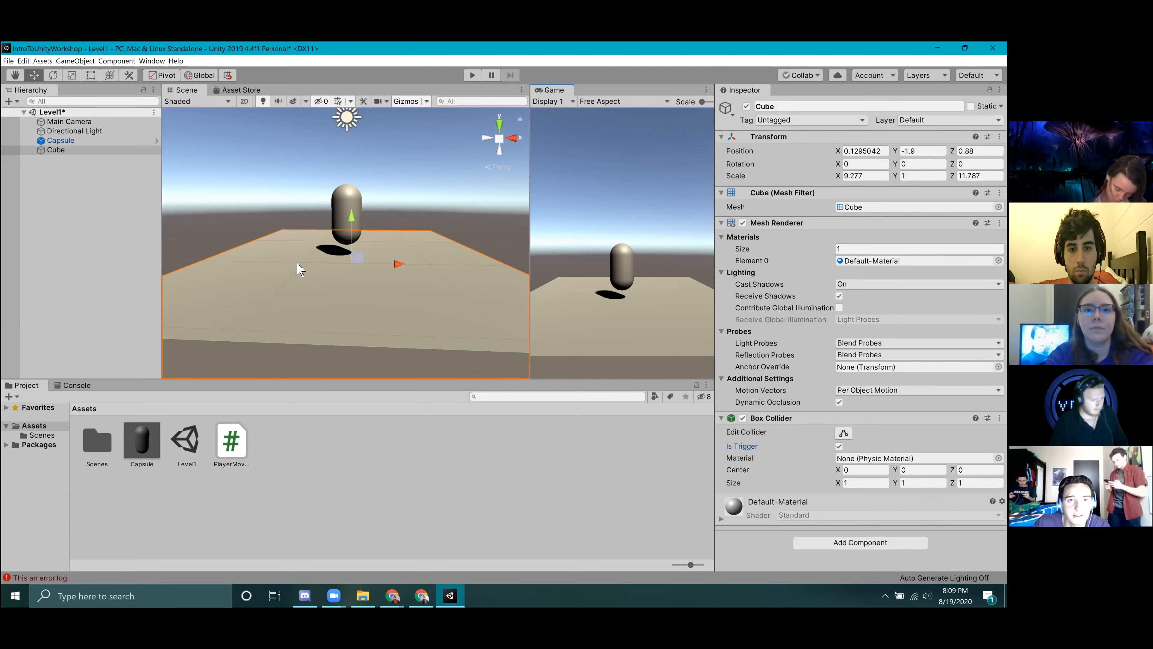
Set the Capsule's Rigidbody mass to 500, turn off Moving in its Player Movement script, and save the scene.
left_click(67, 141)
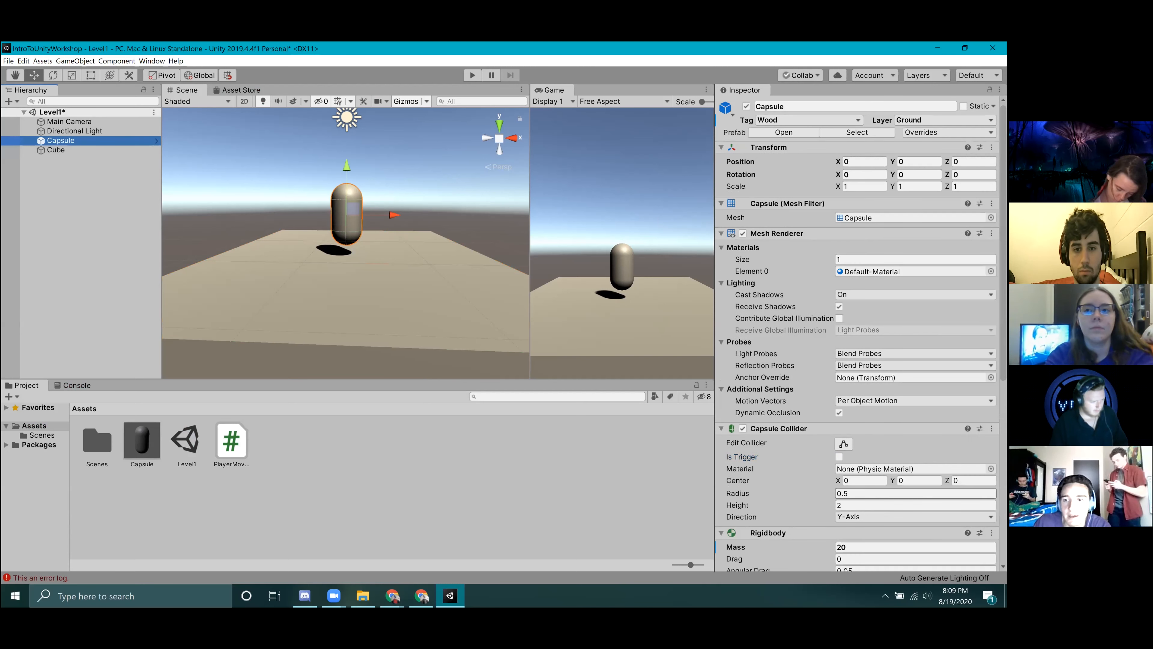
scroll(857, 471, "down", 6)
left_click(860, 237)
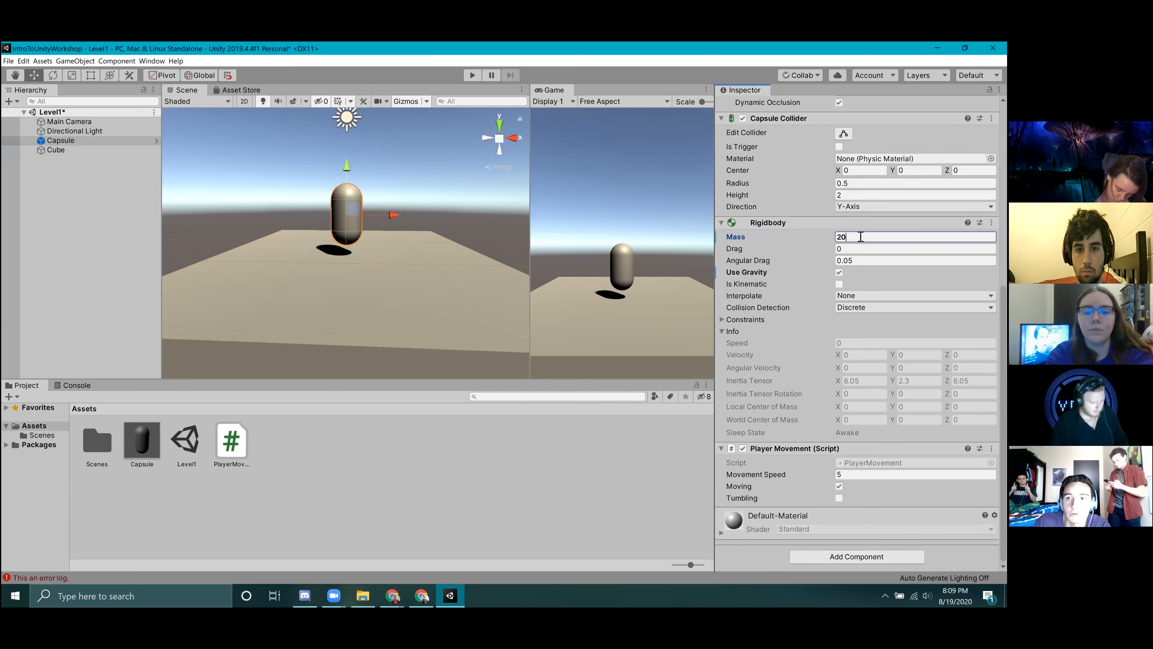
type("500")
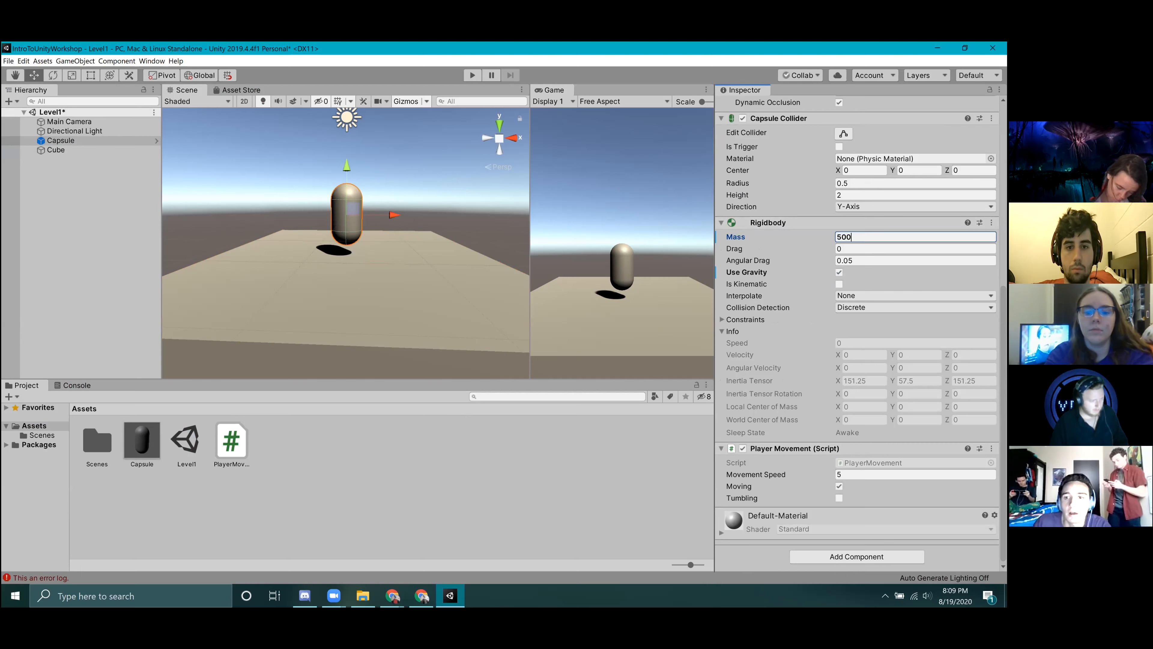
left_click(840, 488)
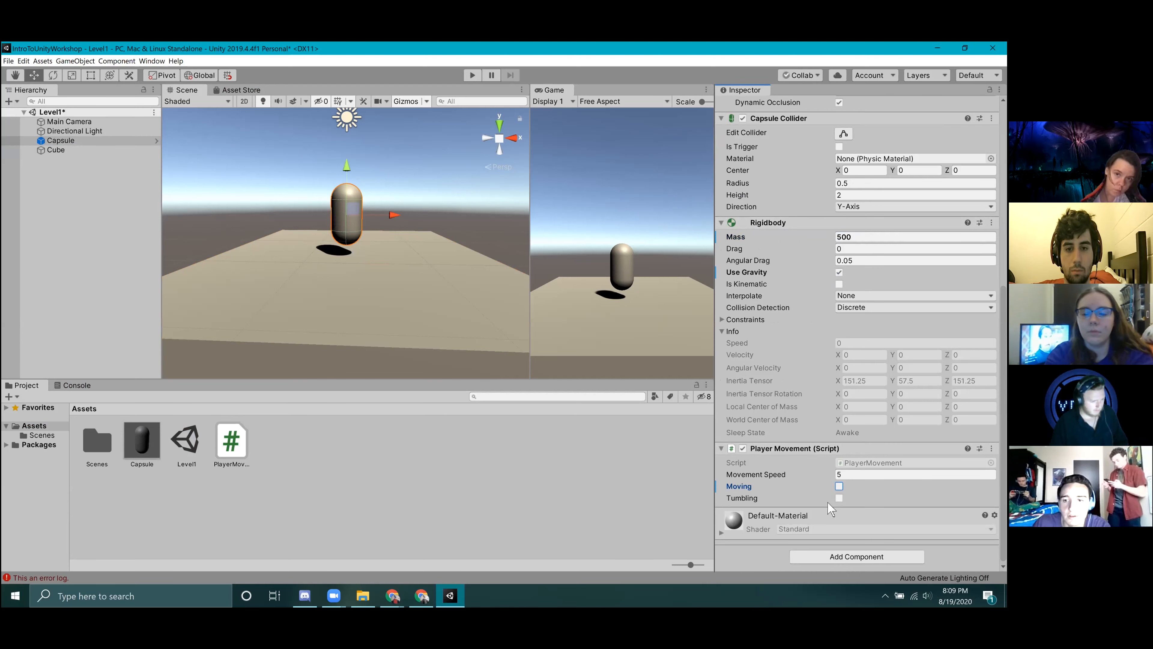
left_click(472, 177)
key("ctrl+s")
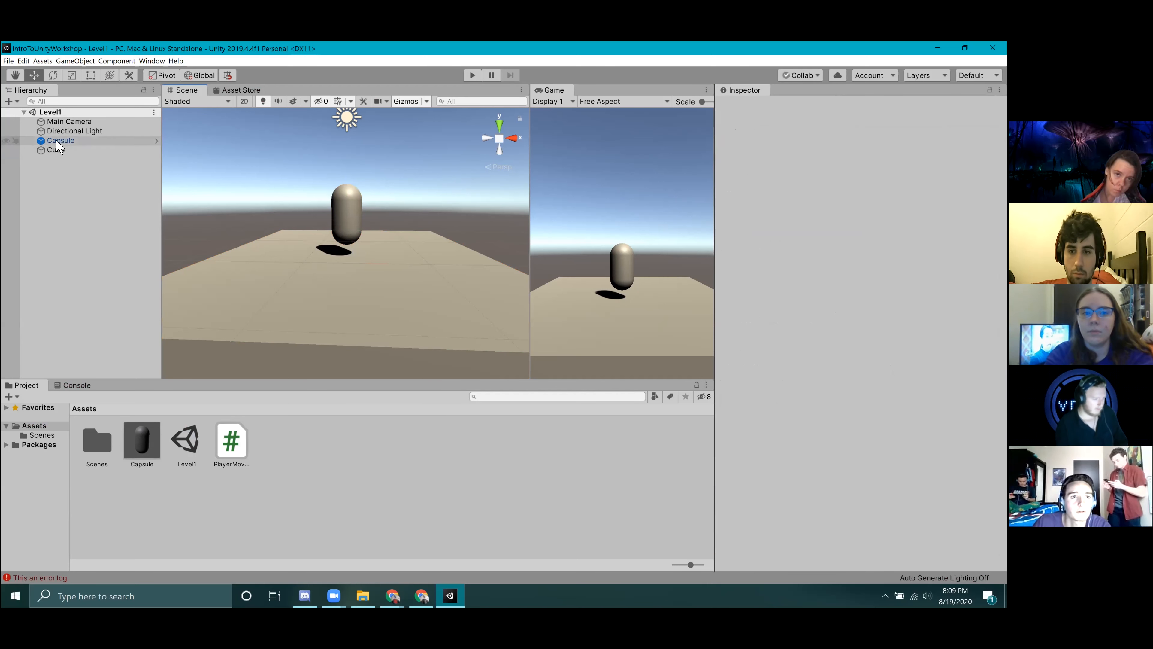
Test the trigger floor in Play mode, viewing the platform from a higher angle, and stop playback.
left_click(472, 75)
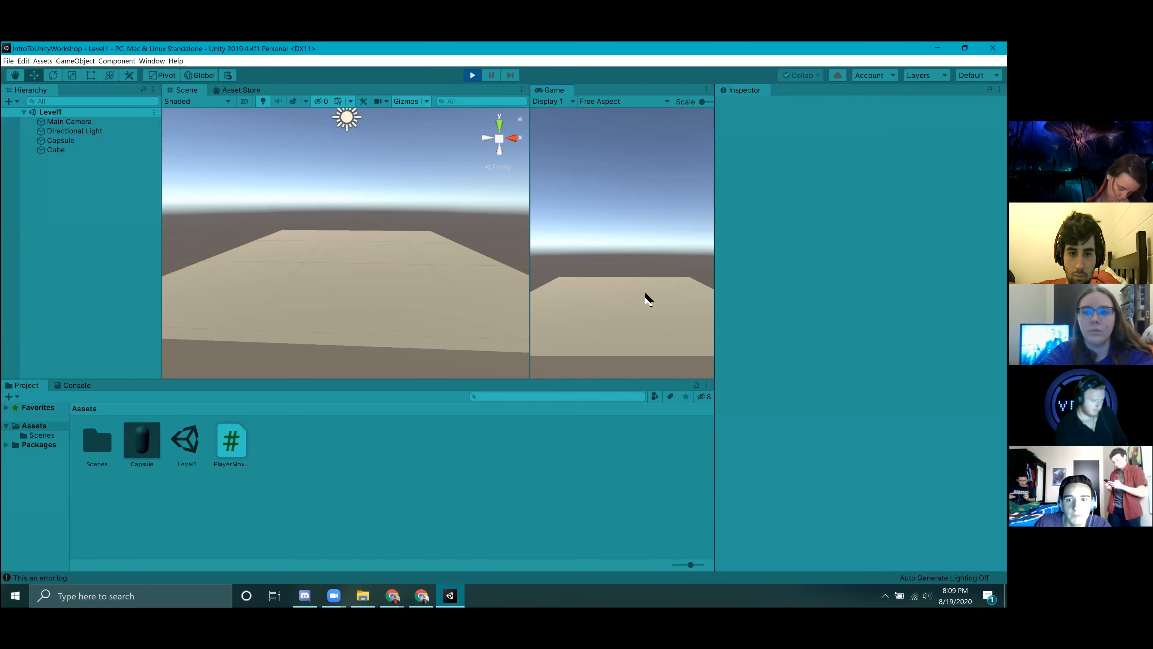
right_click_drag(326, 226, 437, 116)
key("s")
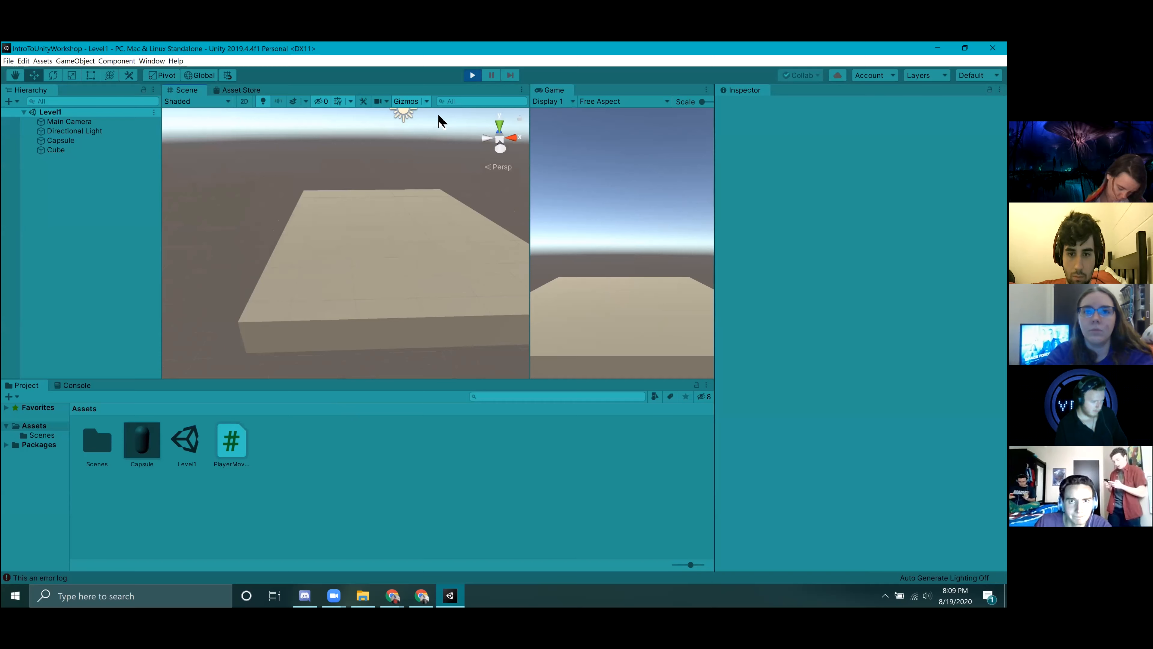
left_click(472, 75)
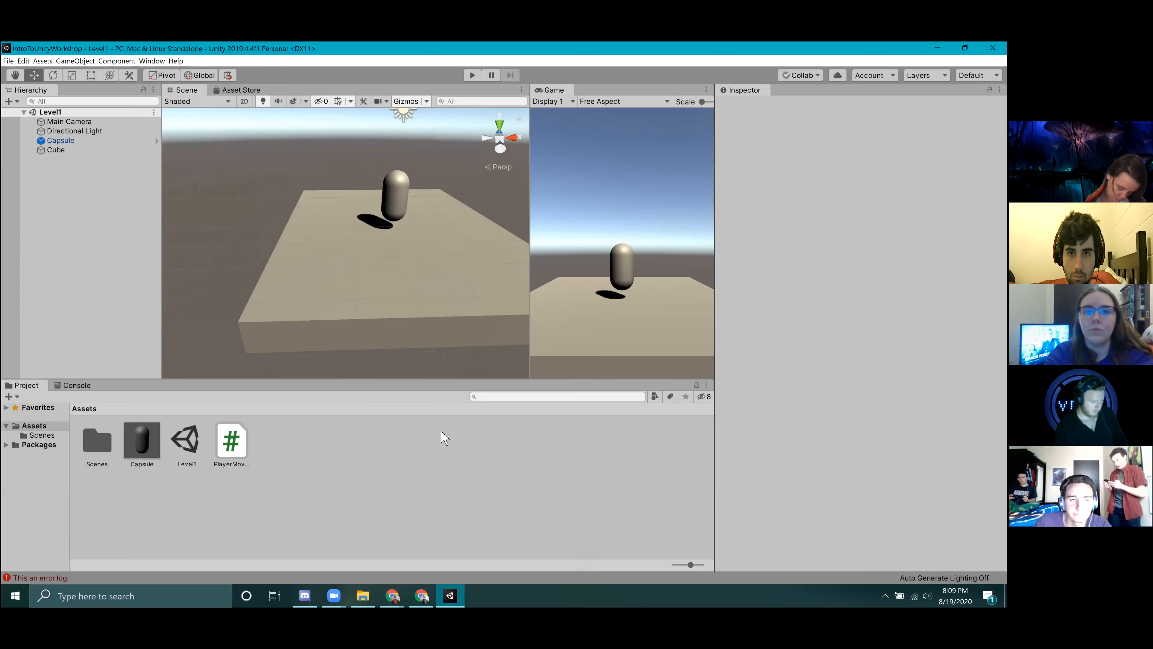
Disable the Cube's Box Collider with Is Trigger turned off, and test the scene in Play mode.
left_click(55, 150)
left_click(839, 446)
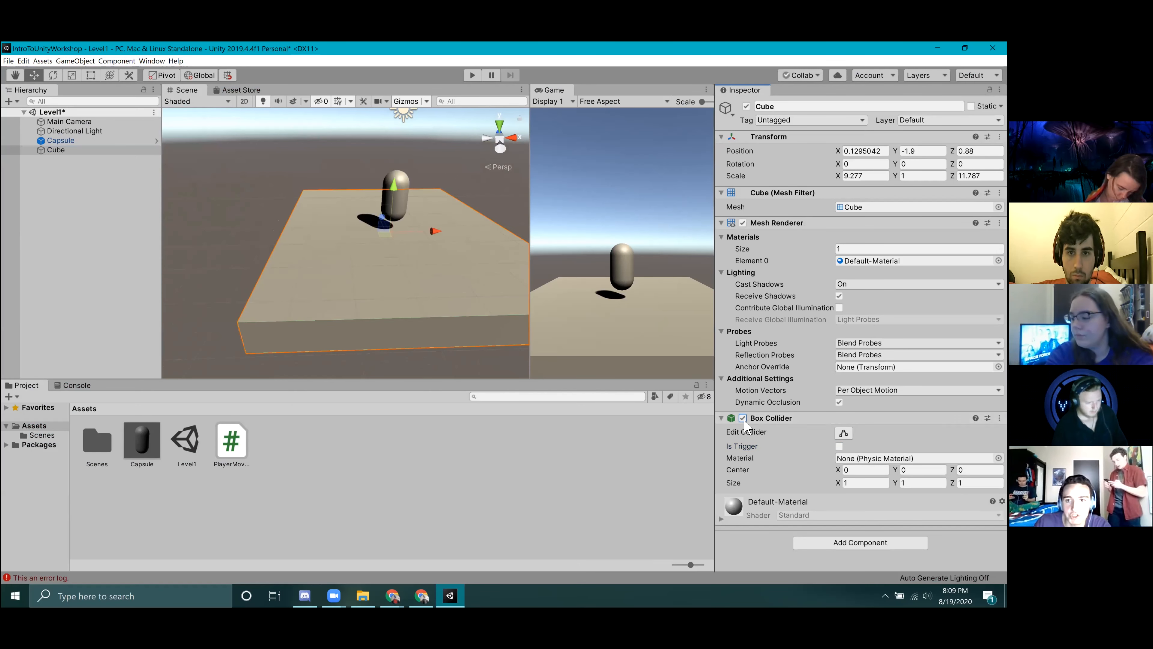
left_click(472, 75)
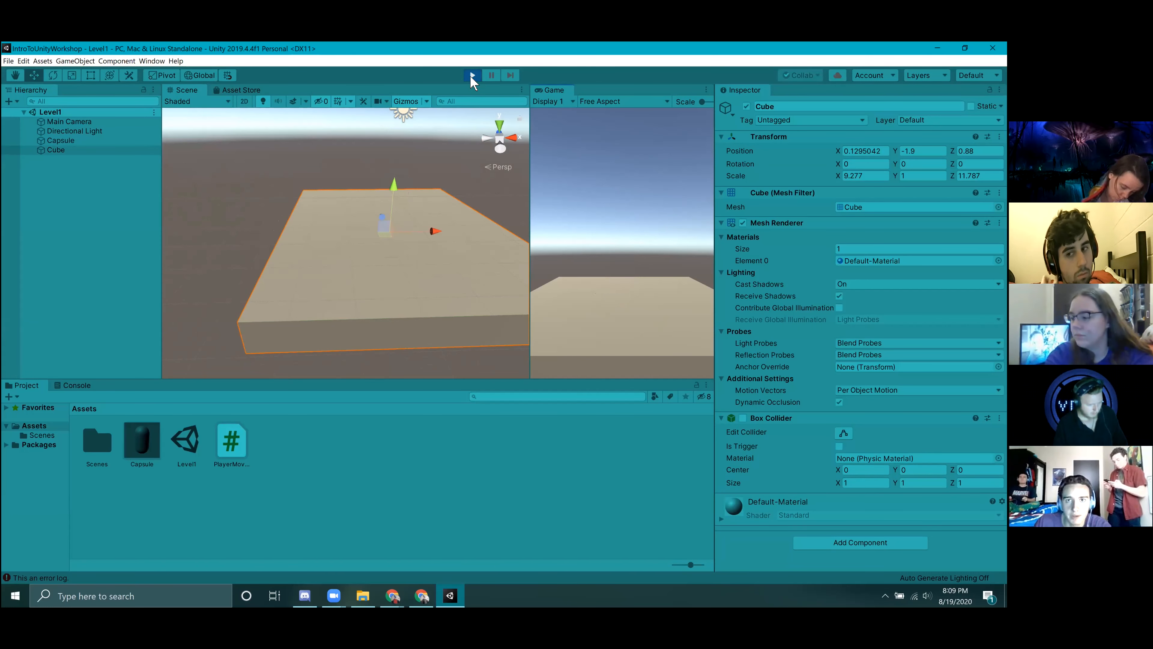
left_click(473, 75)
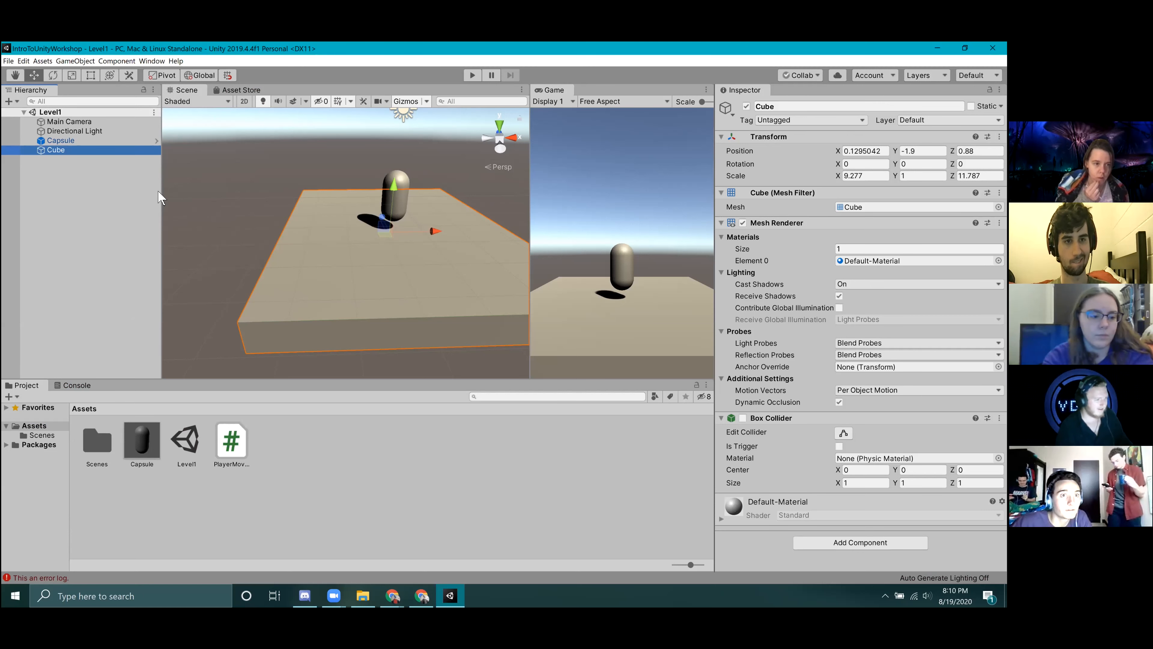
Create a new Physic Material in the project's Assets folder.
right_click(154, 490)
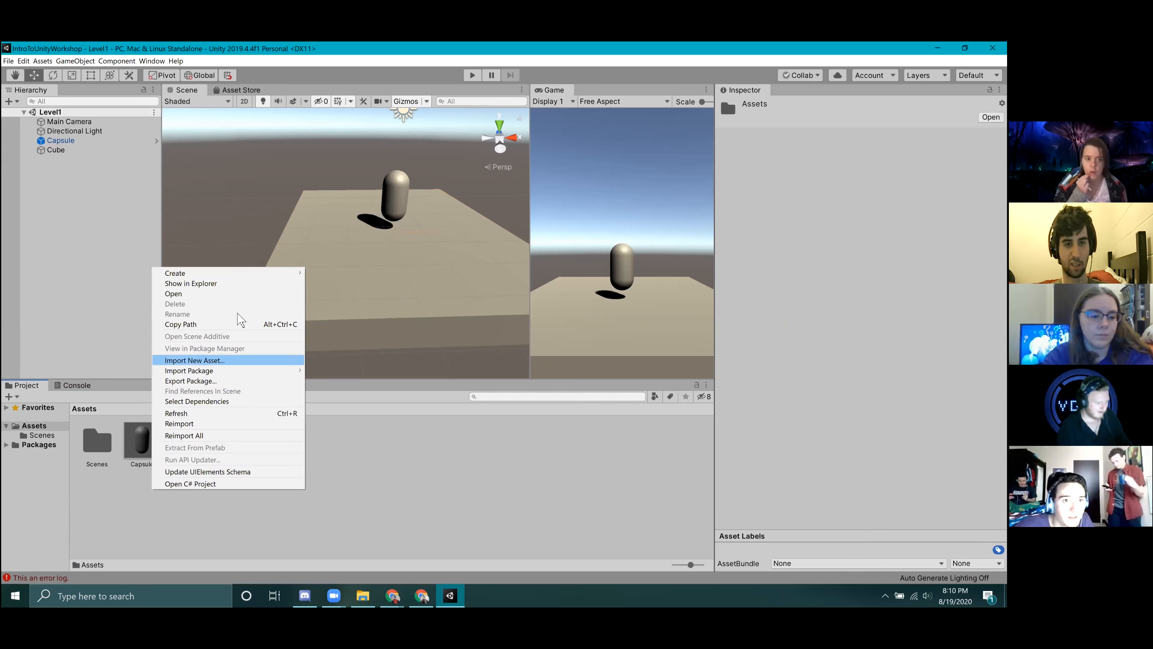
mouse_move(241, 275)
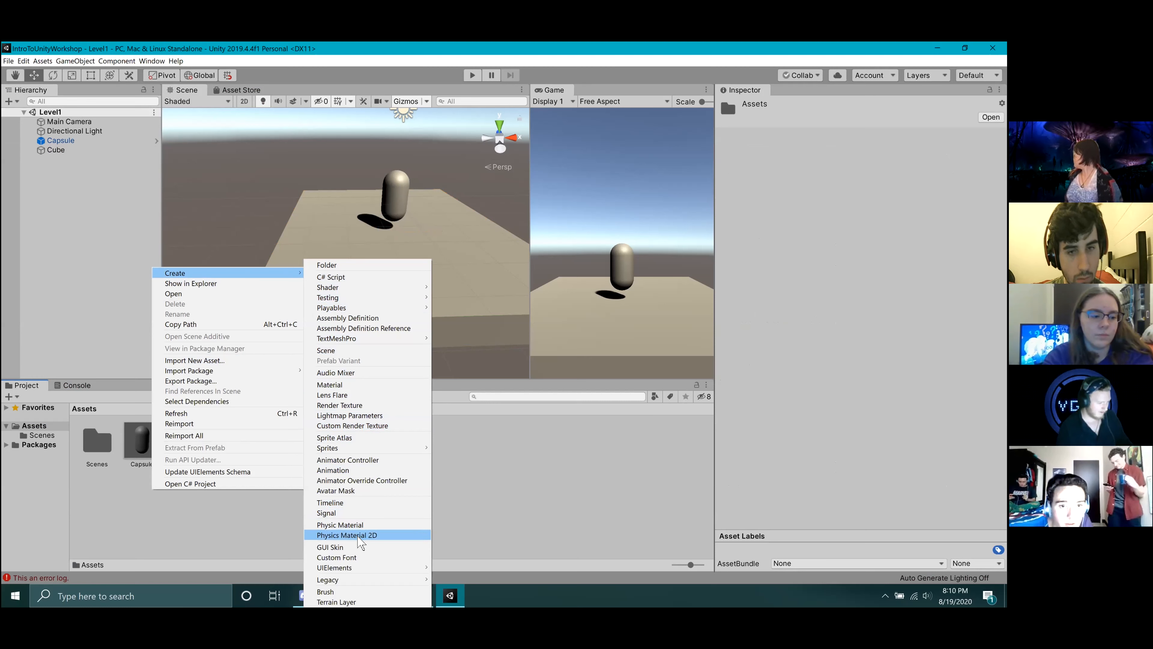
left_click(345, 525)
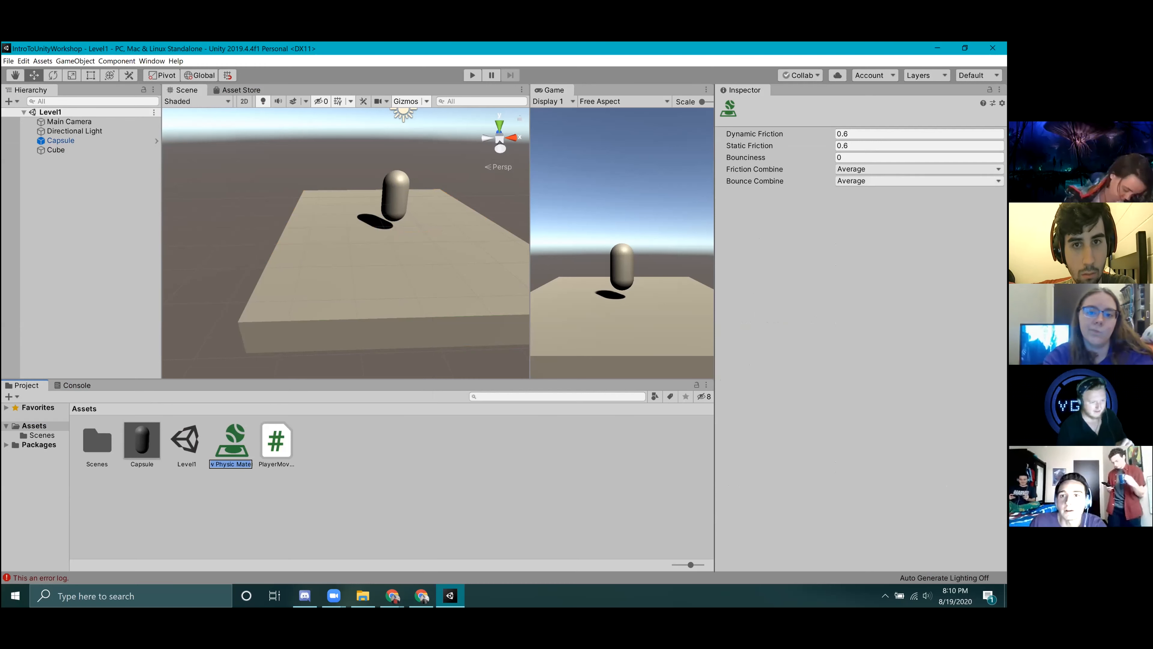
Set the new physic material's Bounciness to 1.
left_click(908, 158)
type("1")
key("Return")
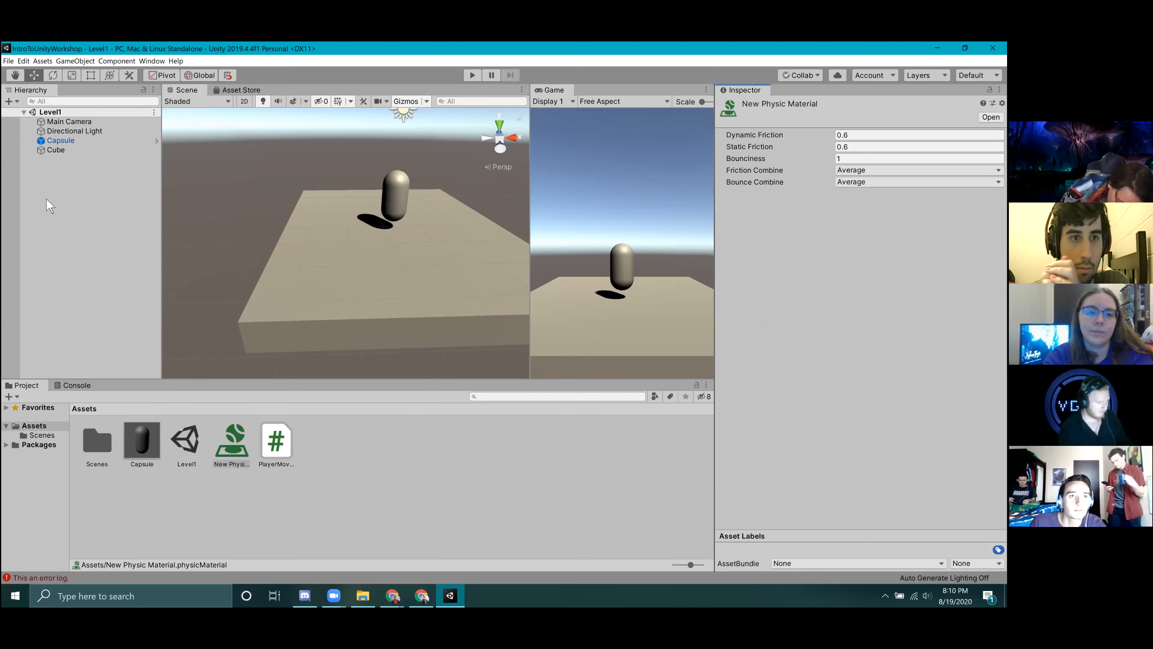
Assign New Physic Material to the Capsule's Capsule Collider.
left_click(73, 131)
left_click(61, 140)
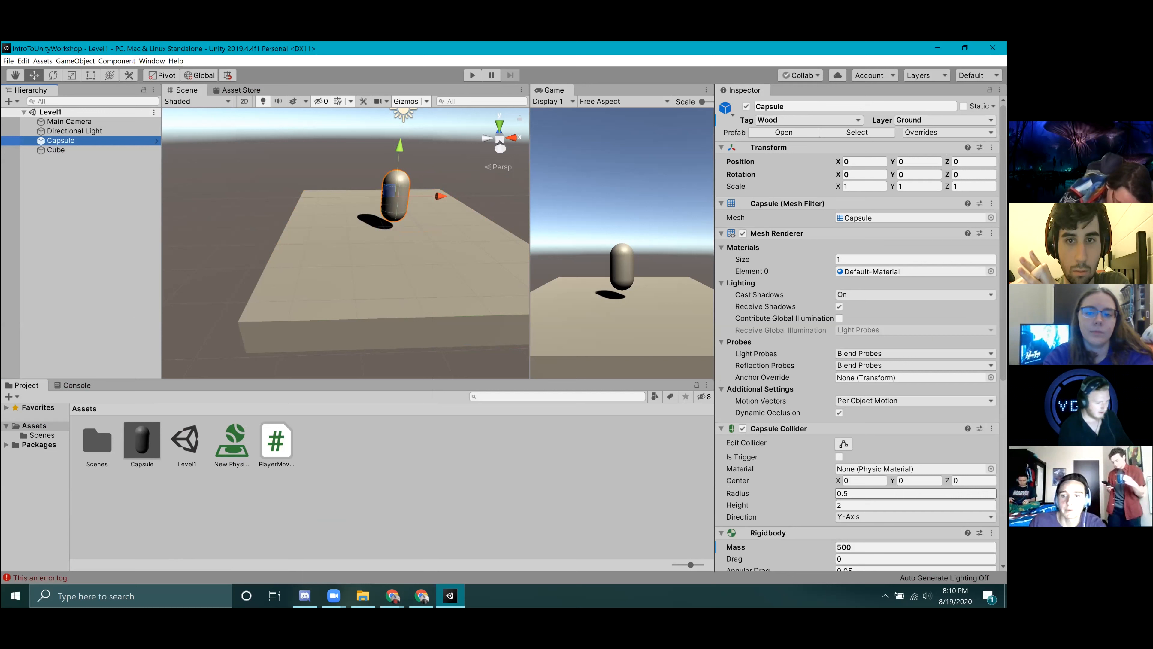
scroll(858, 331, "down", 5)
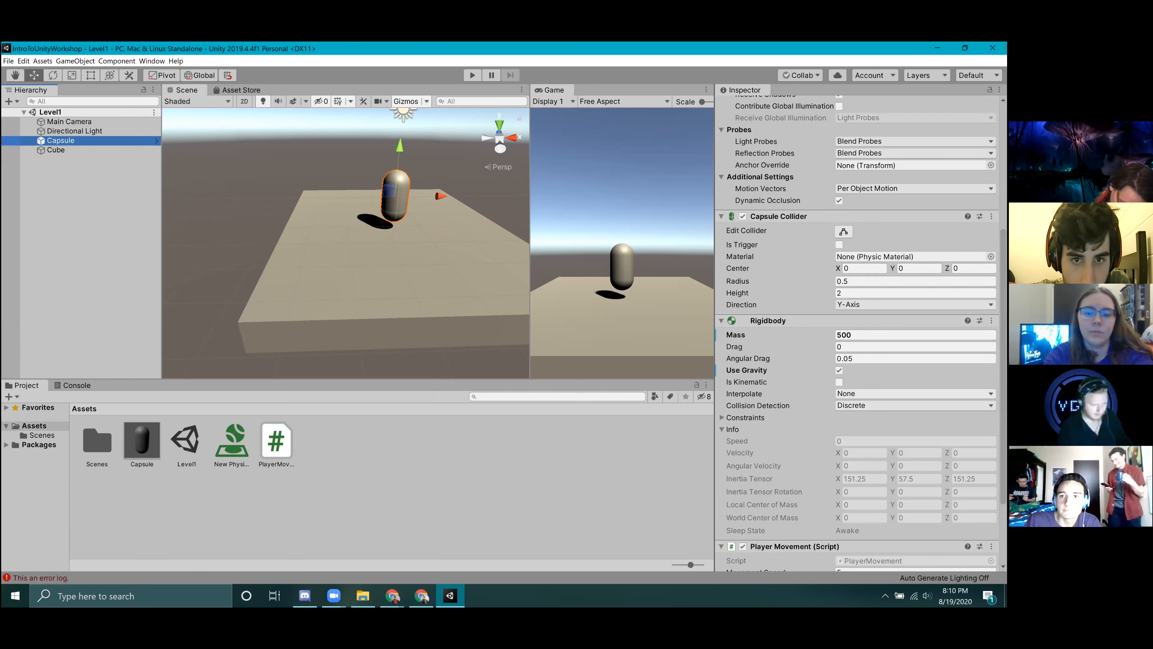
left_click_drag(232, 440, 885, 256)
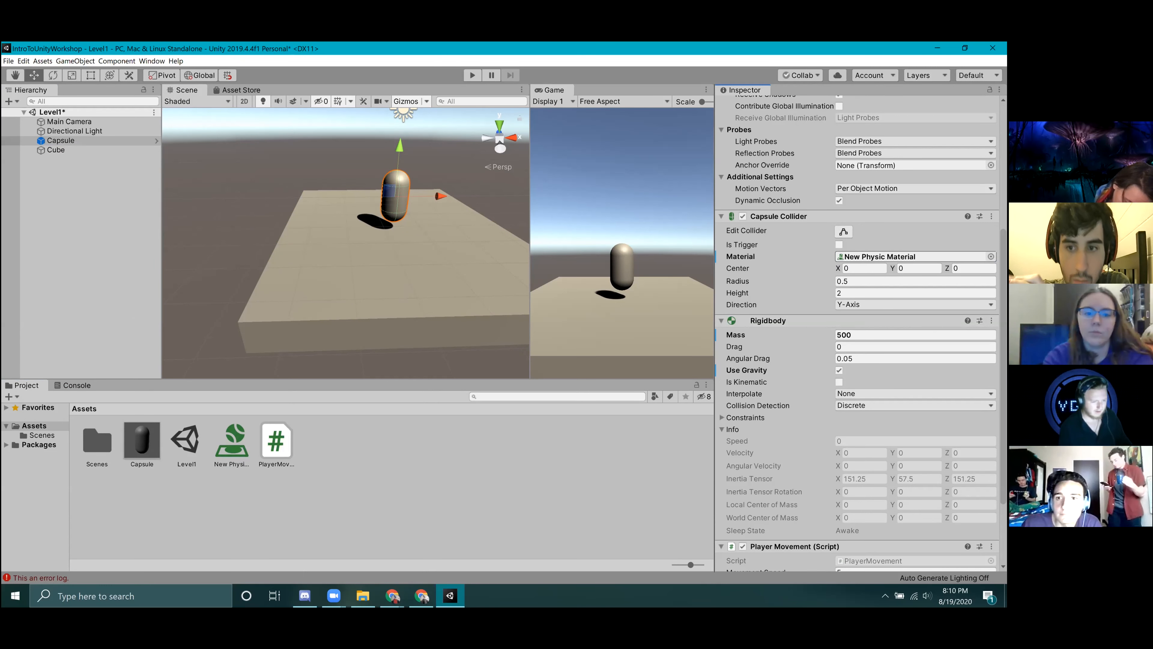
Enable the Cube's Box Collider again and test the Capsule's bounce in Play mode.
left_click(56, 150)
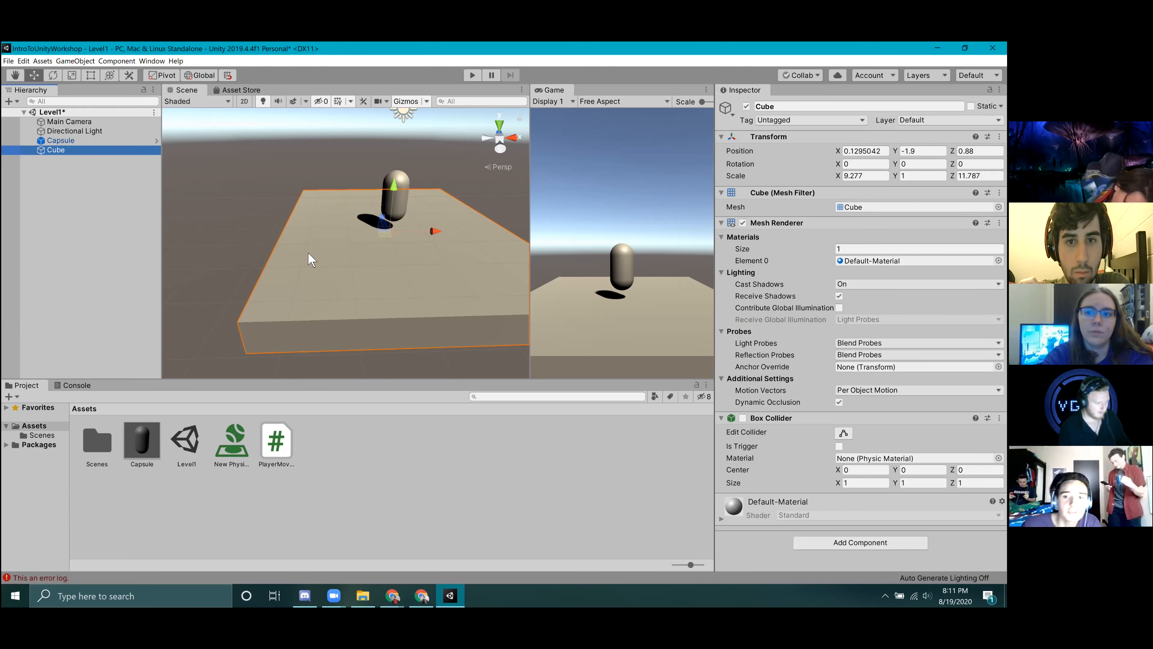
left_click(743, 418)
left_click(26, 188)
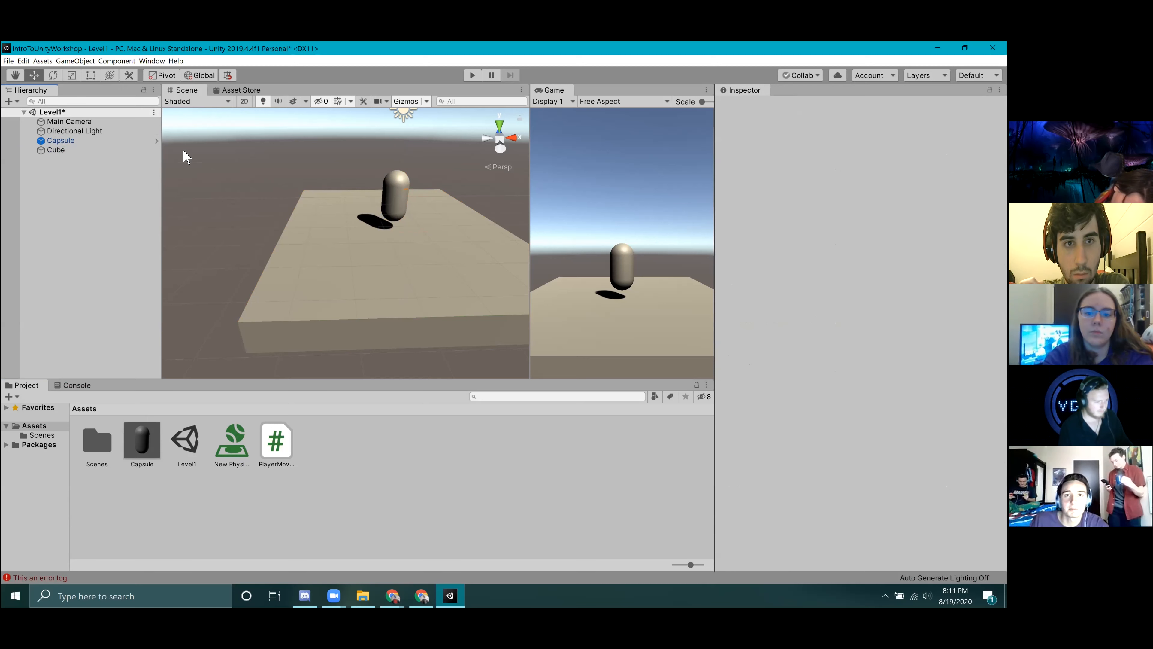
left_click(473, 75)
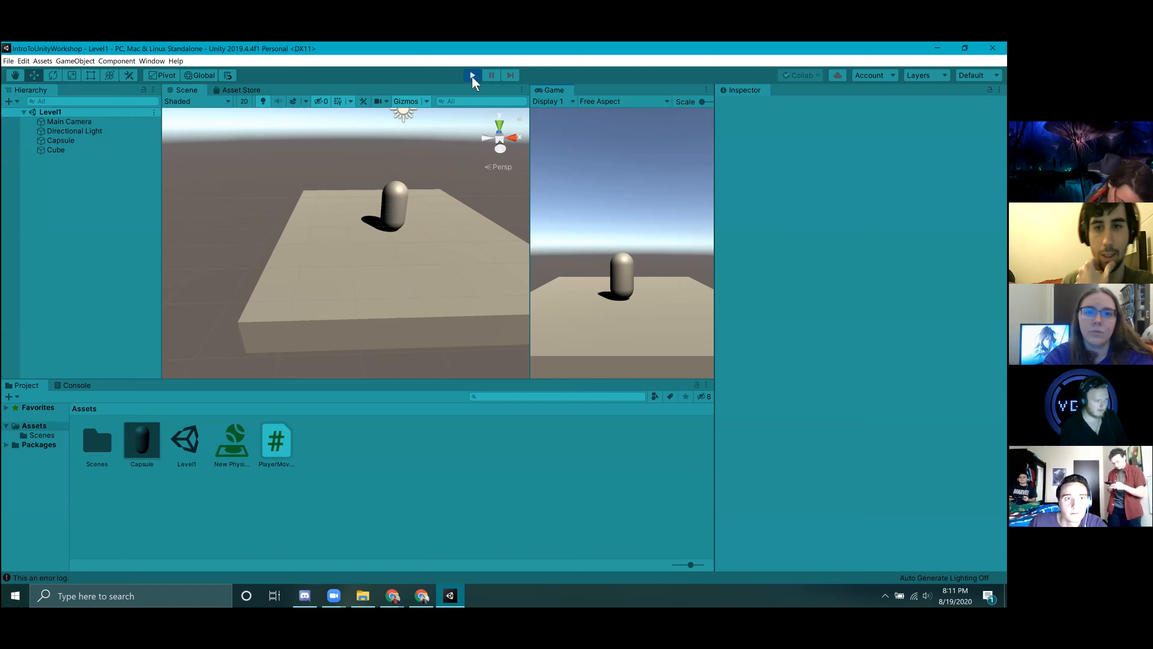
Set the Capsule's Rigidbody mass to 1e-05 and run the scene in Play mode.
left_click(78, 142)
scroll(859, 331, "down", 6)
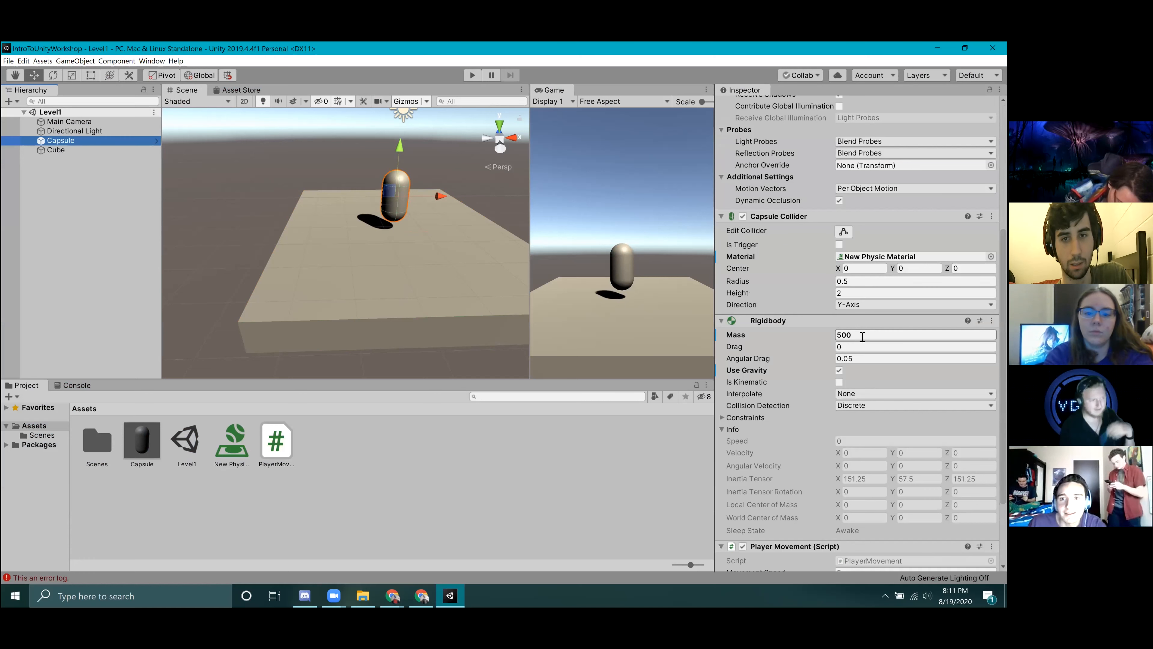
left_click(862, 336)
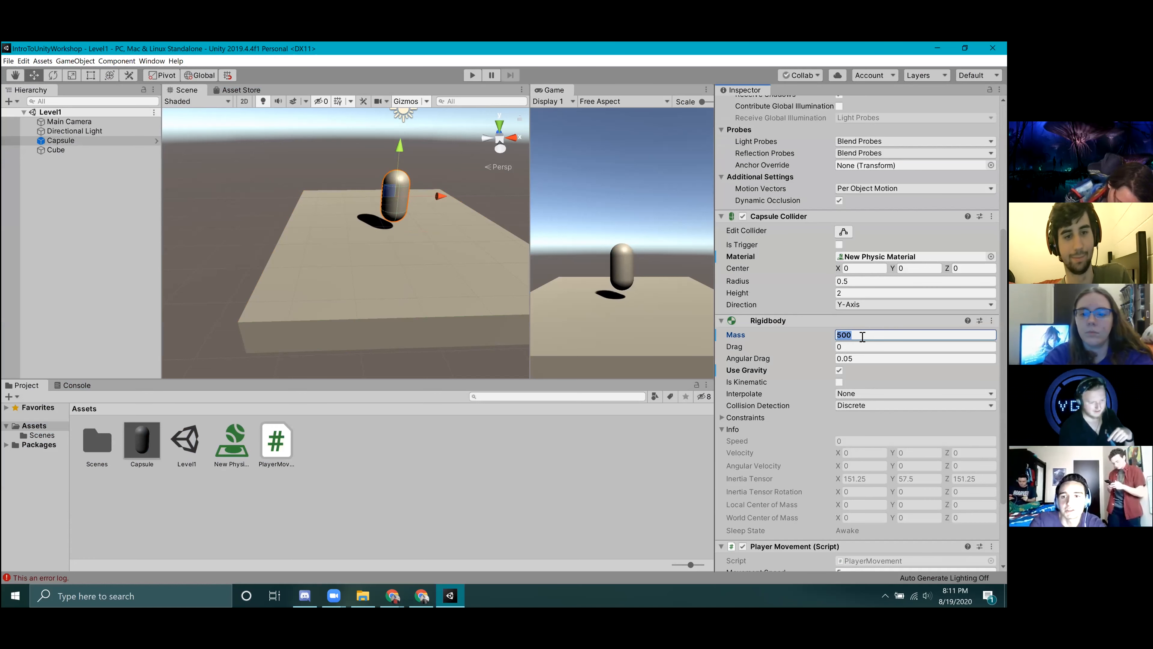
type(".1")
left_click(473, 76)
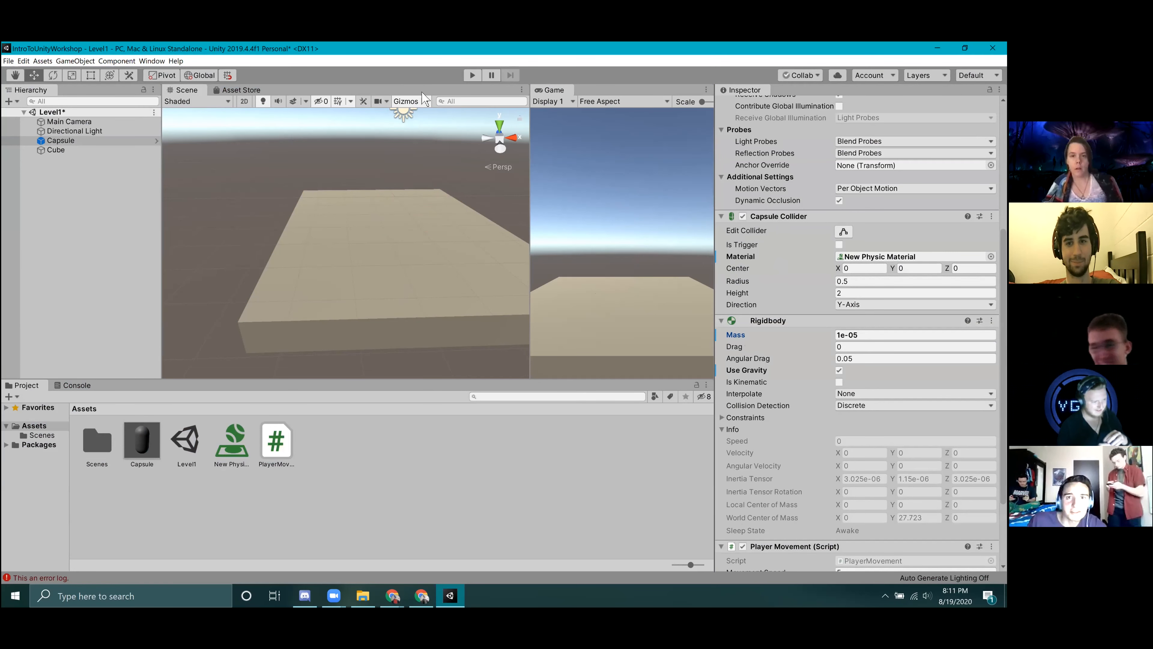
Replay the scene with the very light Capsule, viewing the platform from a lower angle, and stop playback.
key("ctrl+p")
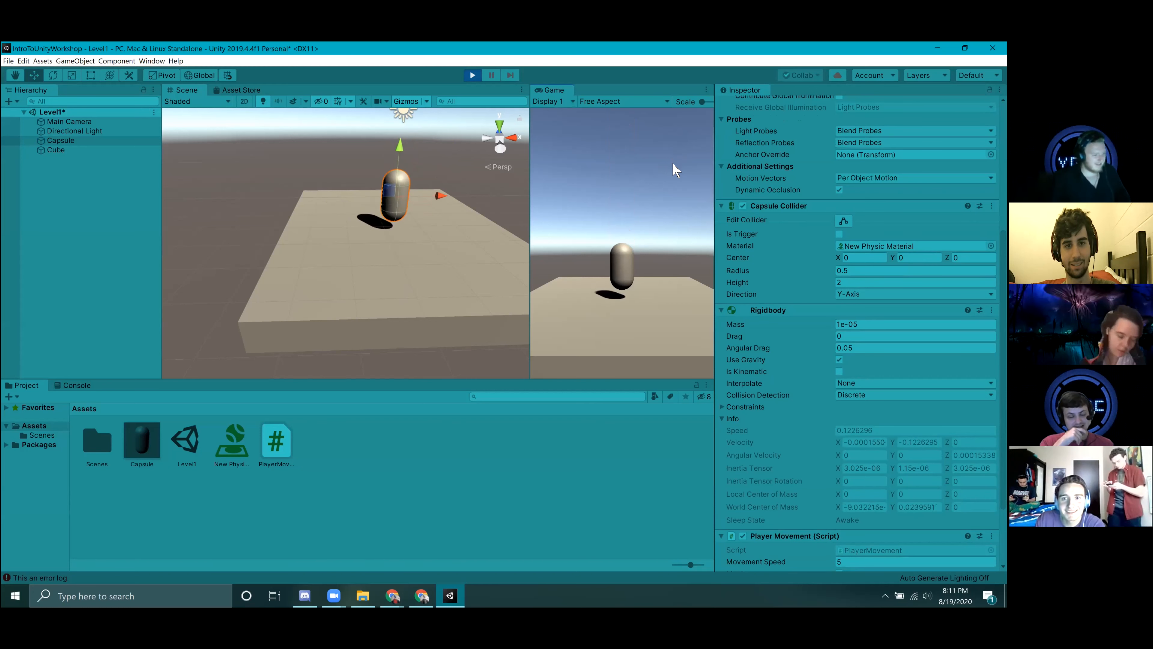
left_click_drag(509, 277, 518, 161, "alt")
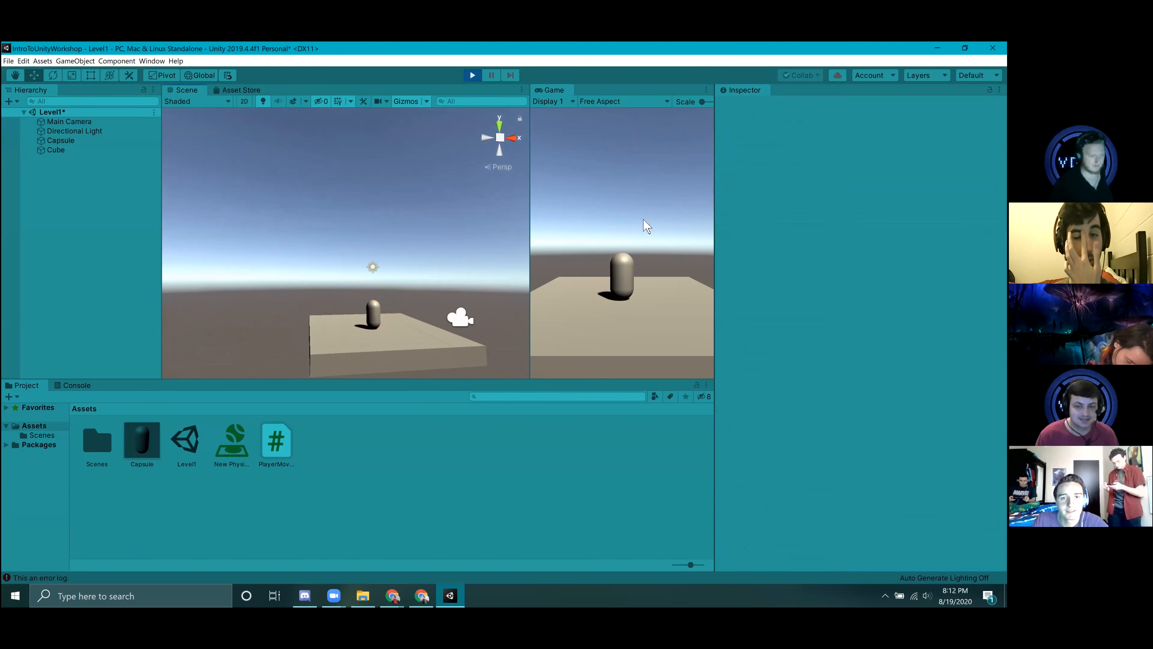
left_click(472, 75)
Review the available combine options of New Physic Material, leaving them on Average.
left_click(234, 443)
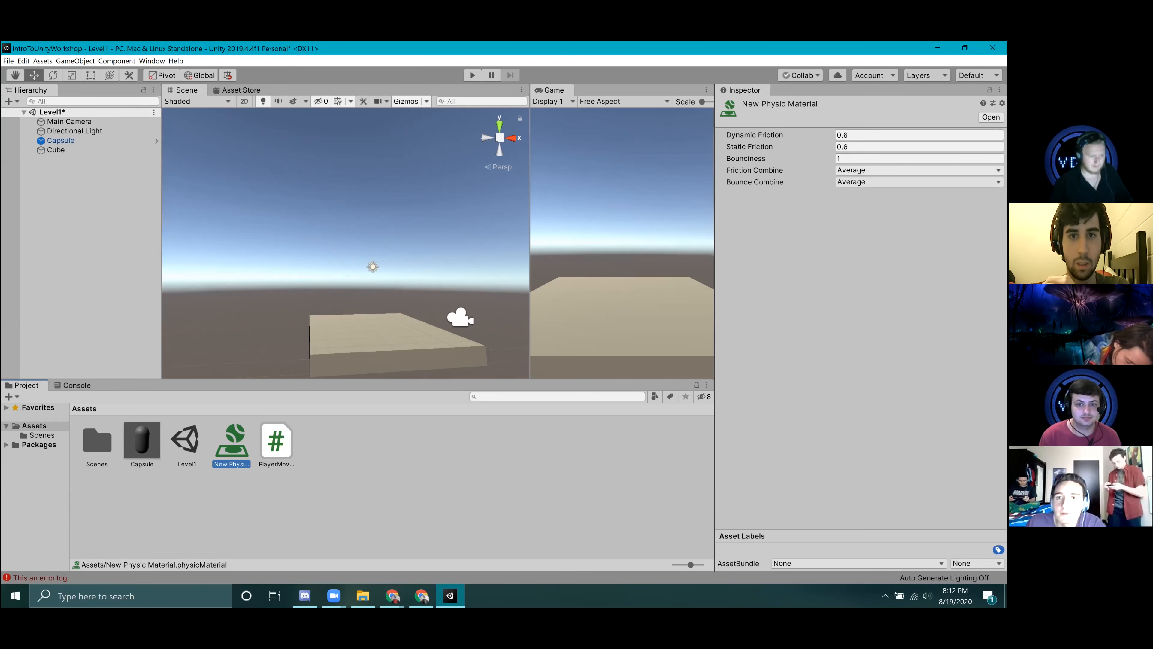
left_click(851, 170)
left_click(851, 183)
left_click(850, 195)
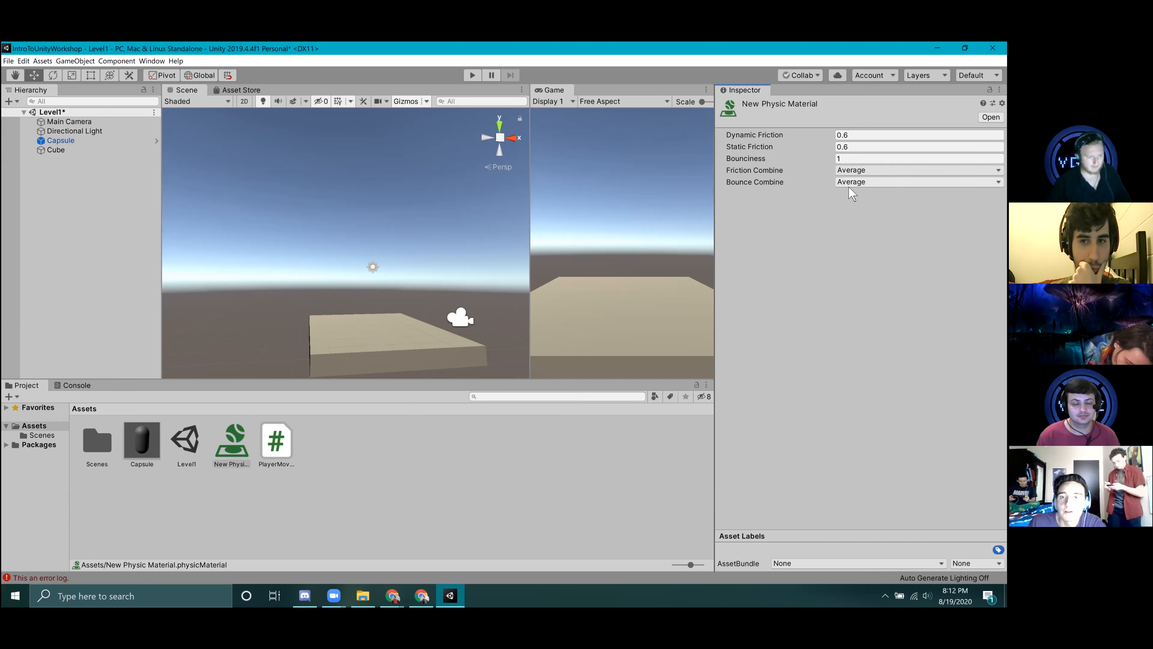
Look over the Cube and the Capsule, clear the selection, and save the Level1 scene.
left_click(68, 150)
left_click(68, 141)
left_click(115, 244)
key("ctrl+s")
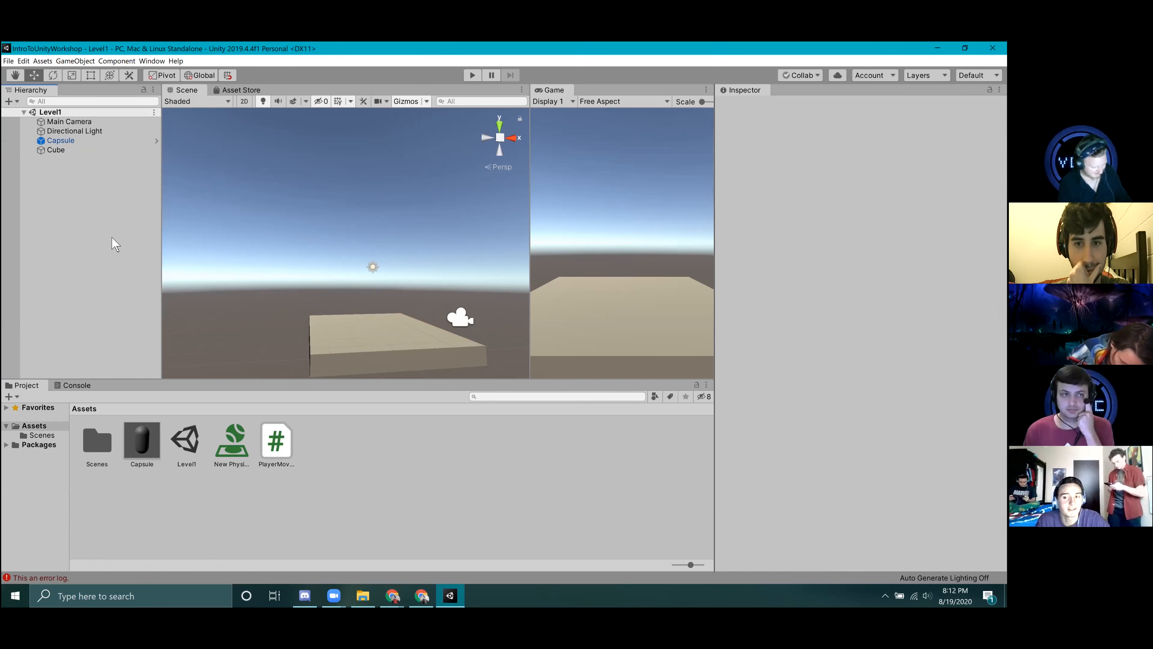